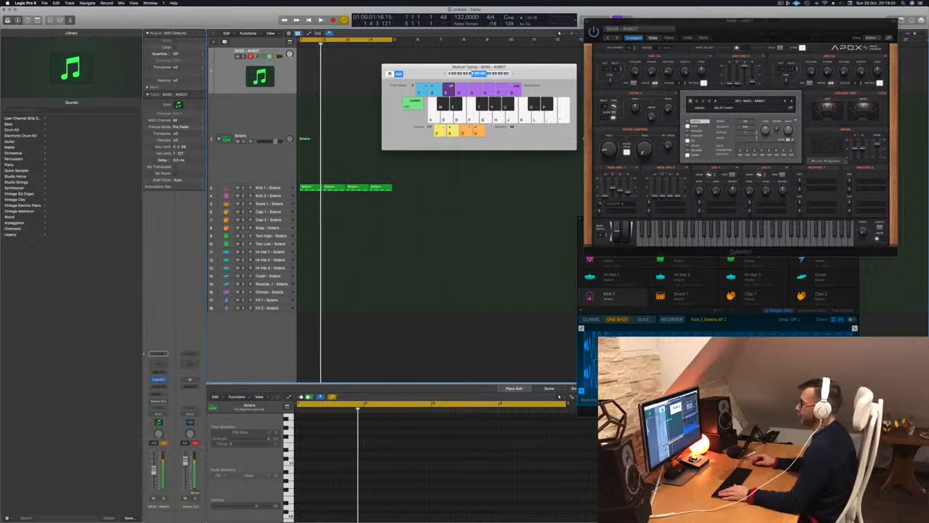
Start loop playback and audition the Sylenth1 presets BASS - #ABGT and BASS - Ark by playing test notes over the kick
{"action": "key", "text": "space"}
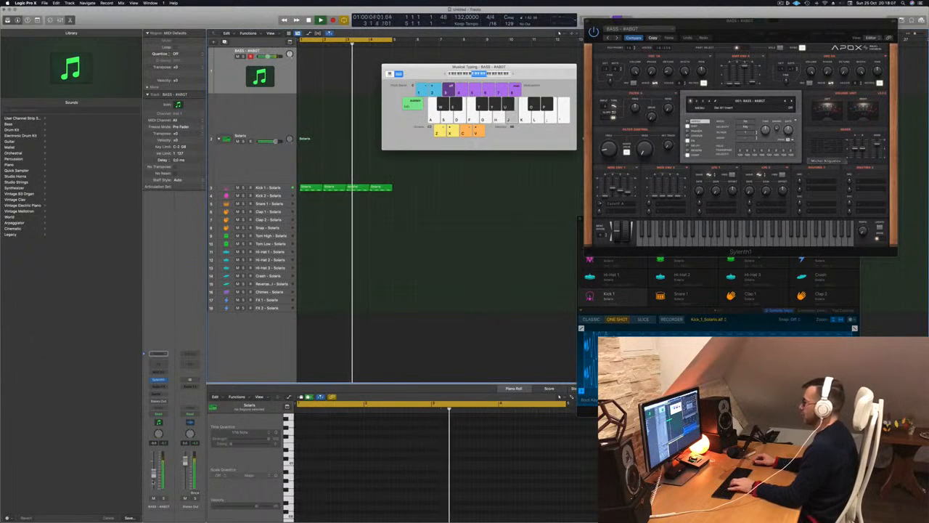
{"action": "key", "text": "j"}
{"action": "key", "text": "h"}
{"action": "key", "text": "h"}
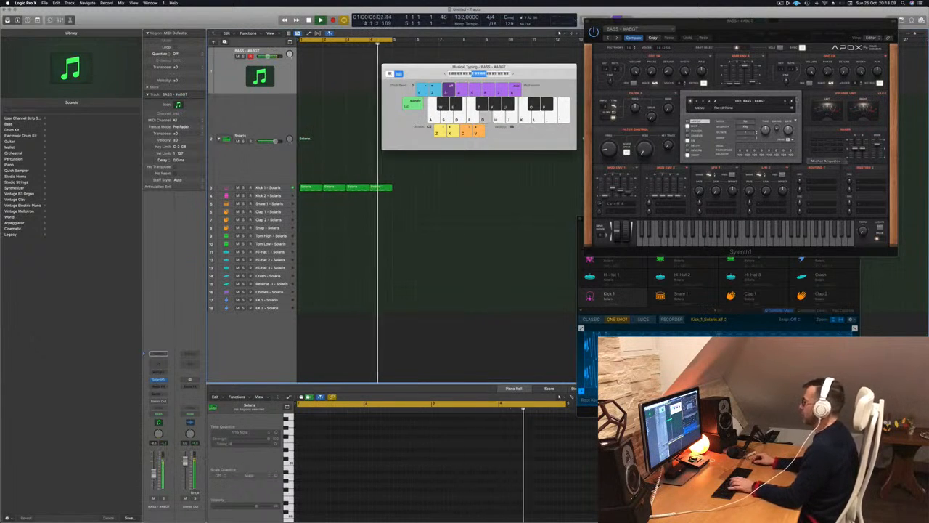
{"action": "left_click", "coordinate": [794, 101]}
{"action": "key", "text": "h"}
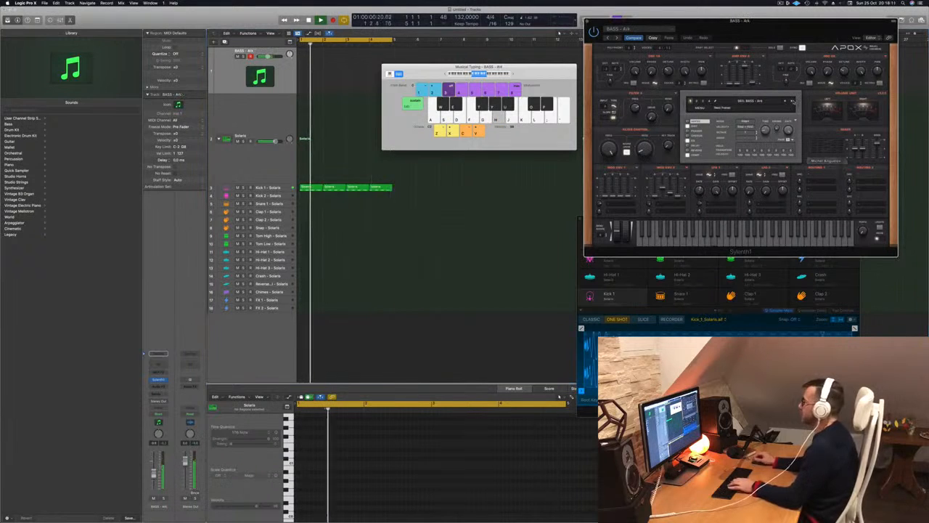
{"action": "key", "text": "j"}
Load the BASS - Beam preset in Sylenth1 and try out low and high notes over the looping kick
{"action": "left_click", "coordinate": [794, 102]}
{"action": "key", "text": "j"}
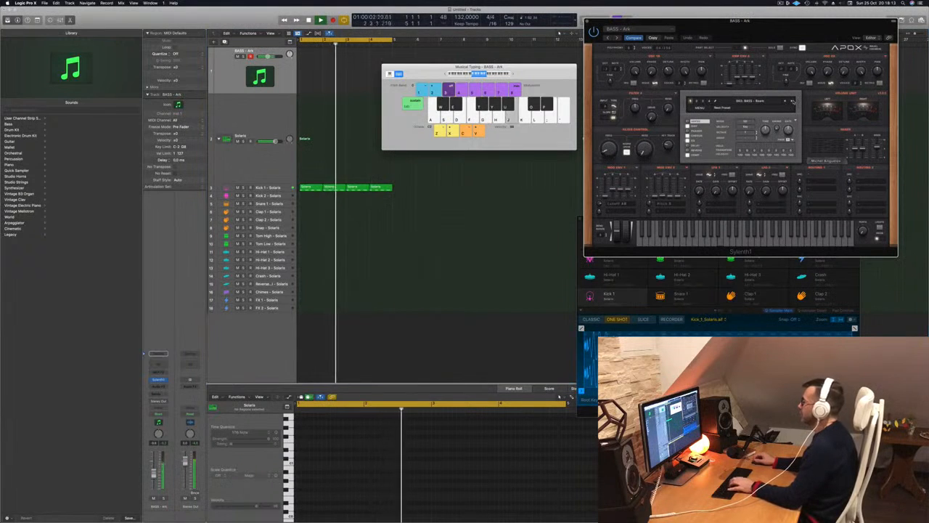
{"action": "key", "text": "s"}
{"action": "key", "text": "a"}
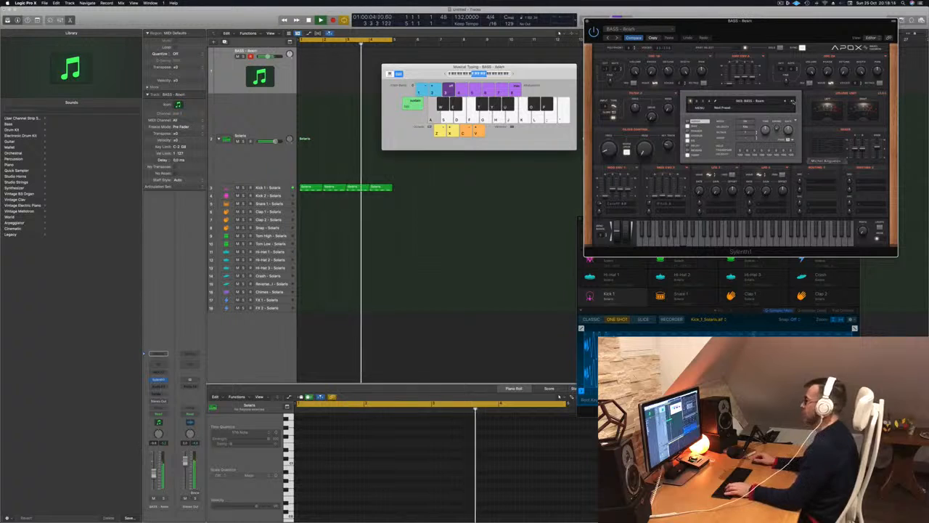
{"action": "key", "text": "a"}
{"action": "key", "text": "s"}
{"action": "key", "text": "a"}
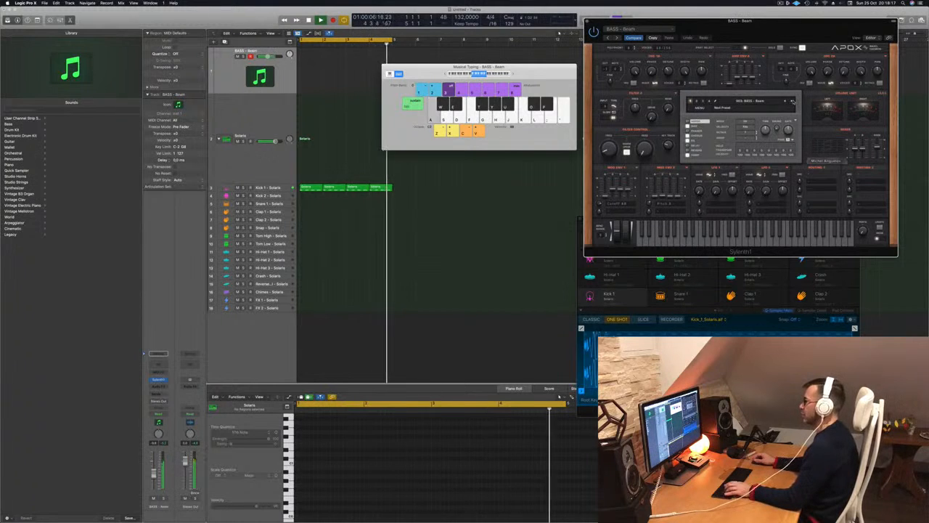
{"action": "key", "text": "a"}
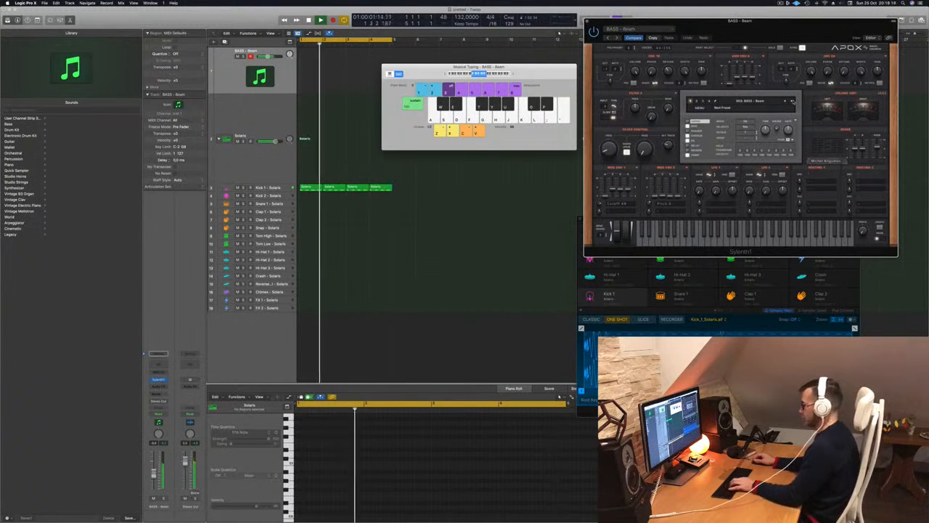
{"action": "key", "text": "k"}
{"action": "key", "text": "j"}
{"action": "key", "text": "h"}
{"action": "key", "text": "f"}
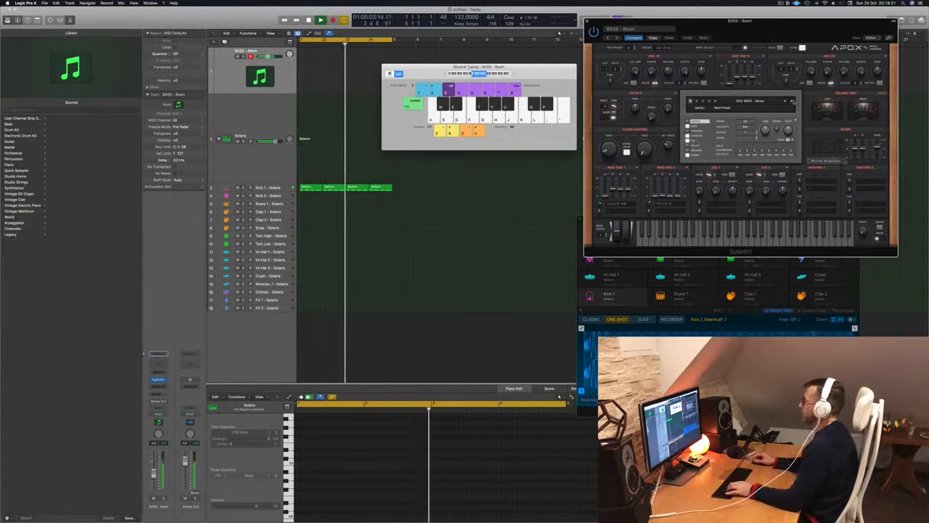
Advance Sylenth1 to the BASS - BullShit preset and audition it with a few notes over the loop
{"action": "left_click", "coordinate": [793, 101]}
{"action": "key", "text": "d"}
{"action": "key", "text": "f"}
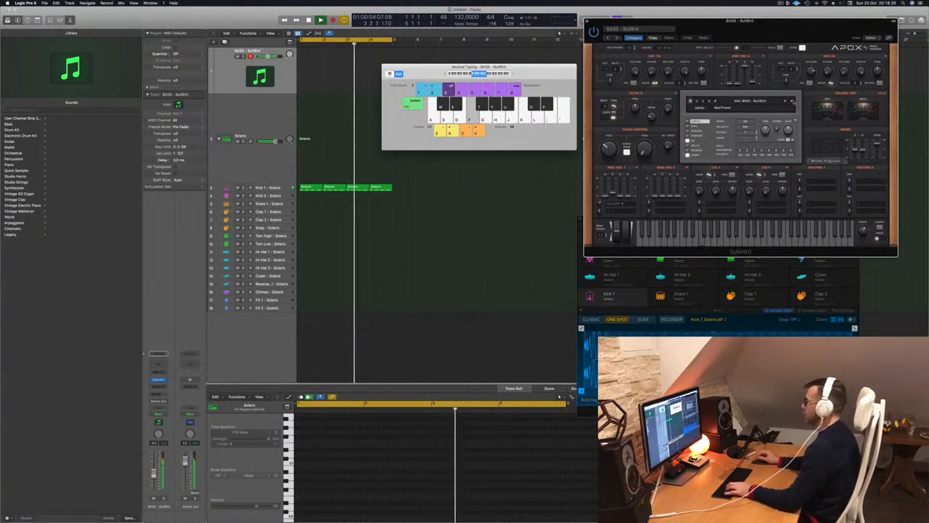
{"action": "key", "text": "s"}
{"action": "key", "text": "d"}
{"action": "key", "text": "s"}
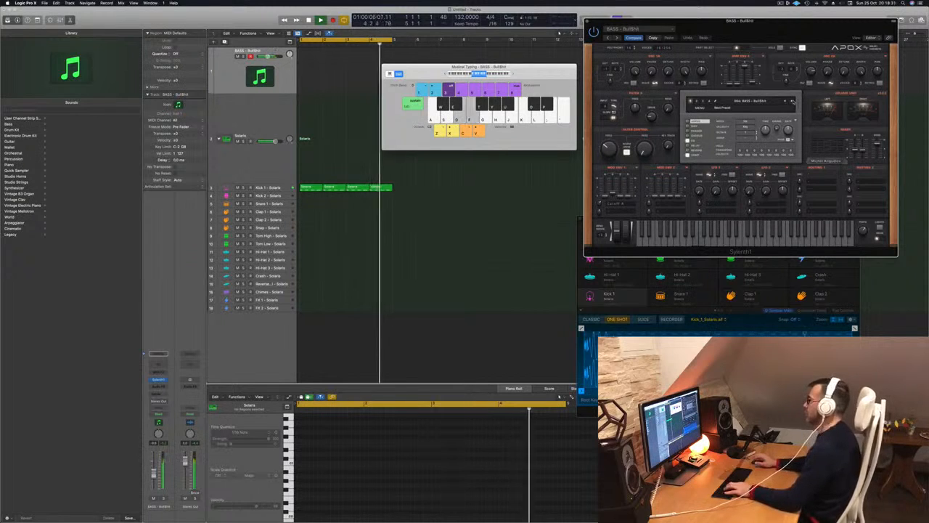
{"action": "key", "text": "f"}
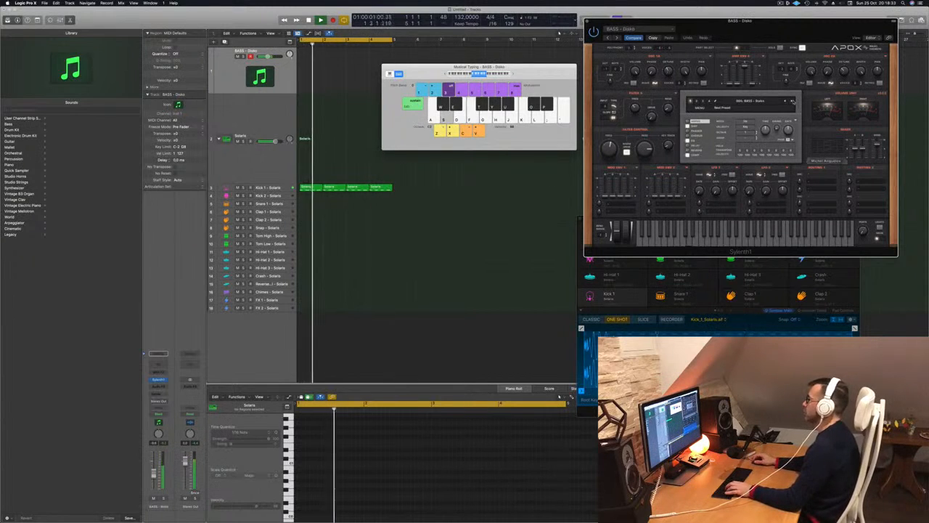
Audition the Sylenth1 presets BASS - LA and BASS - Mover with short note phrases over the loop
{"action": "left_click", "coordinate": [792, 101]}
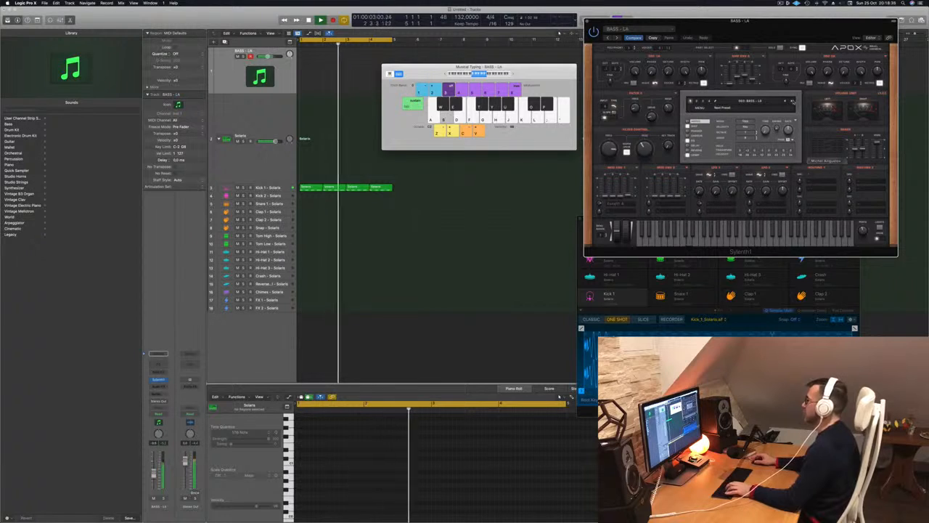
{"action": "key", "text": "d"}
{"action": "key", "text": "f"}
{"action": "left_click", "coordinate": [793, 101]}
{"action": "key", "text": "f"}
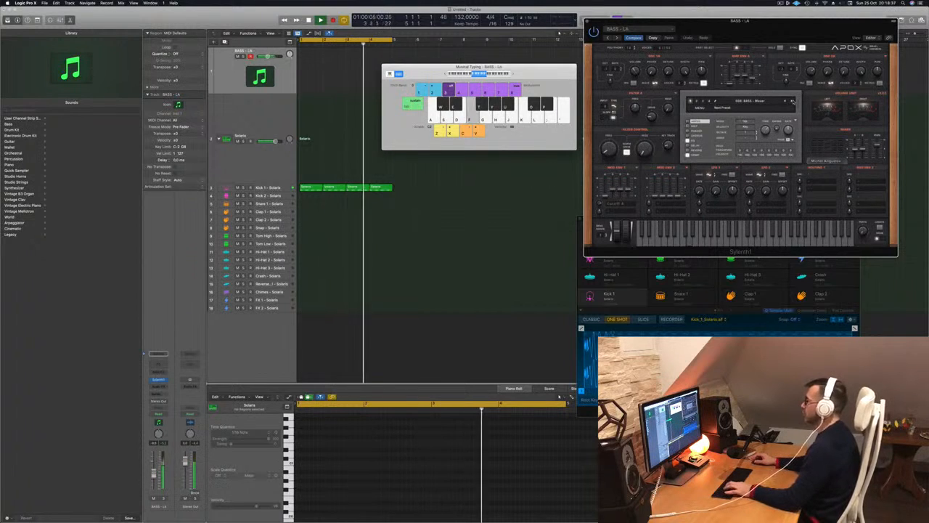
{"action": "key", "text": "d"}
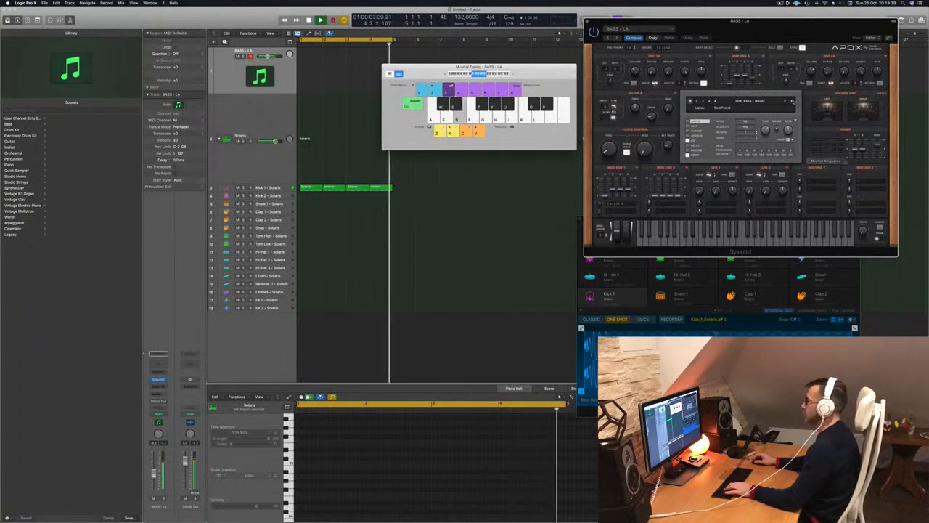
{"action": "key", "text": "f"}
{"action": "key", "text": "h"}
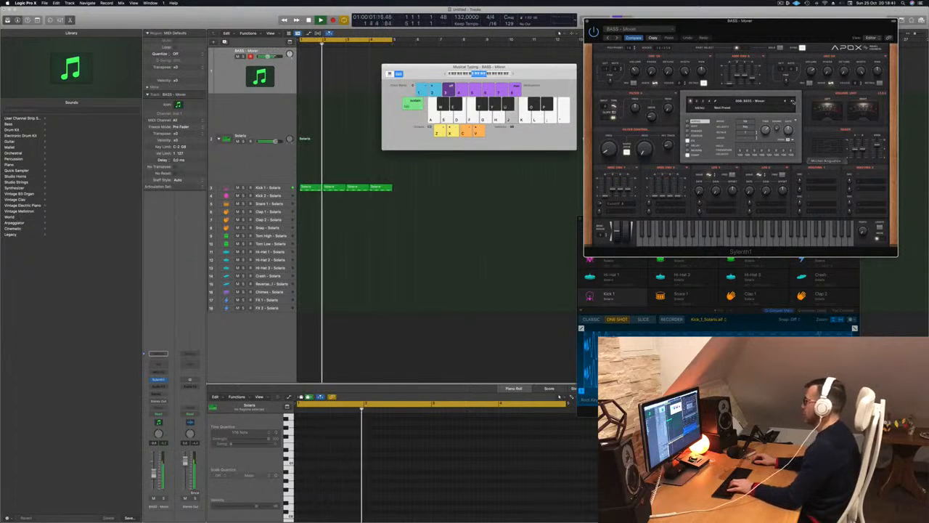
Advance through the remaining bass presets to BASS - Plex and test it with a few notes over the kick
{"action": "left_click", "coordinate": [793, 102]}
{"action": "left_click", "coordinate": [792, 102]}
{"action": "key", "text": "g"}
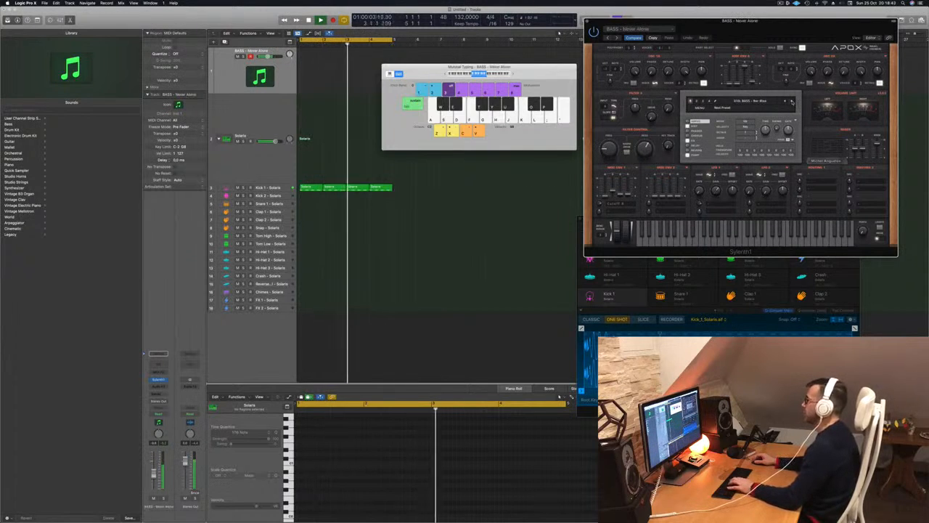
{"action": "left_click", "coordinate": [792, 102]}
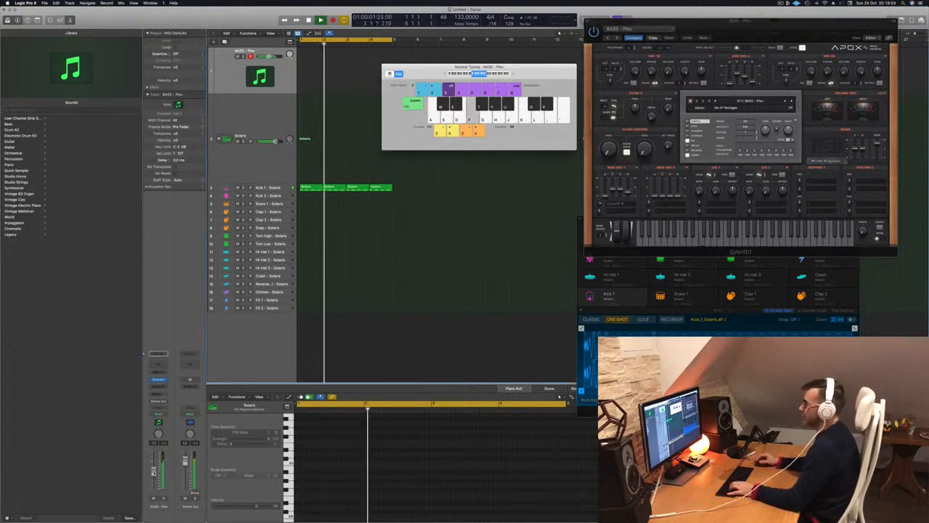
{"action": "key", "text": "f"}
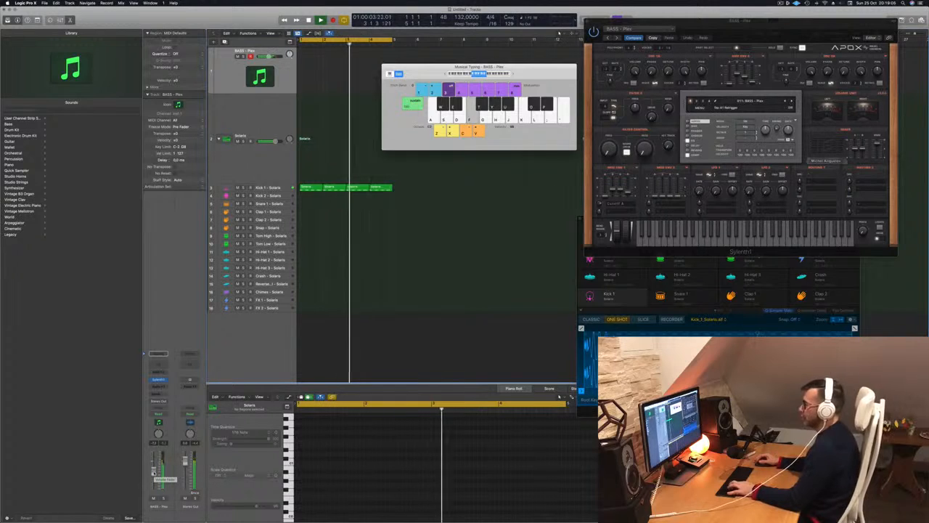
{"action": "key", "text": "s"}
{"action": "key", "text": "d"}
{"action": "key", "text": "f"}
{"action": "key", "text": "s"}
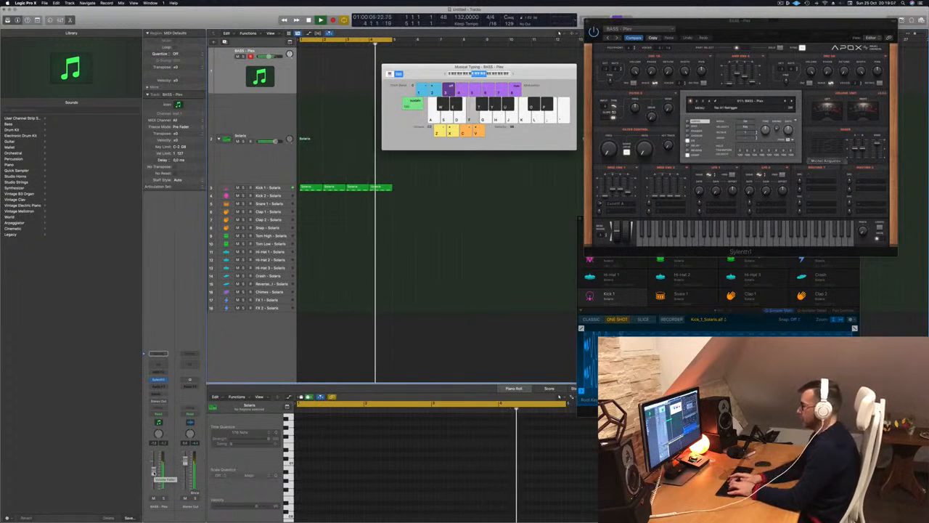
Record a rhythm of repeated F notes on the BASS - Plex track over about three bars from bar 1
{"action": "key", "text": "r"}
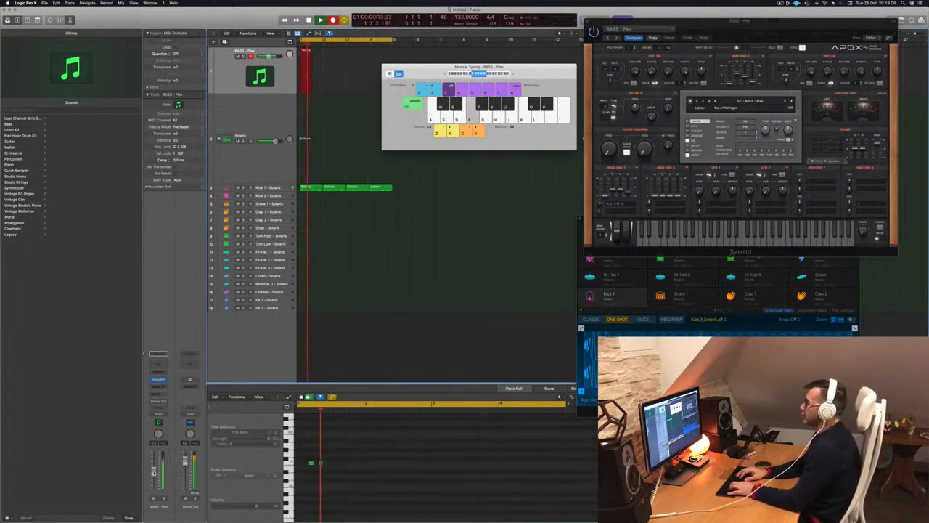
{"action": "key", "text": "f"}
{"action": "key", "text": "f"}
{"action": "key", "text": "f"}
{"action": "key", "text": "f"}
{"action": "key", "text": "f"}
{"action": "key", "text": "f"}
{"action": "key", "text": "f"}
{"action": "key", "text": "f"}
{"action": "key", "text": "f"}
{"action": "key", "text": "f"}
{"action": "key", "text": "f"}
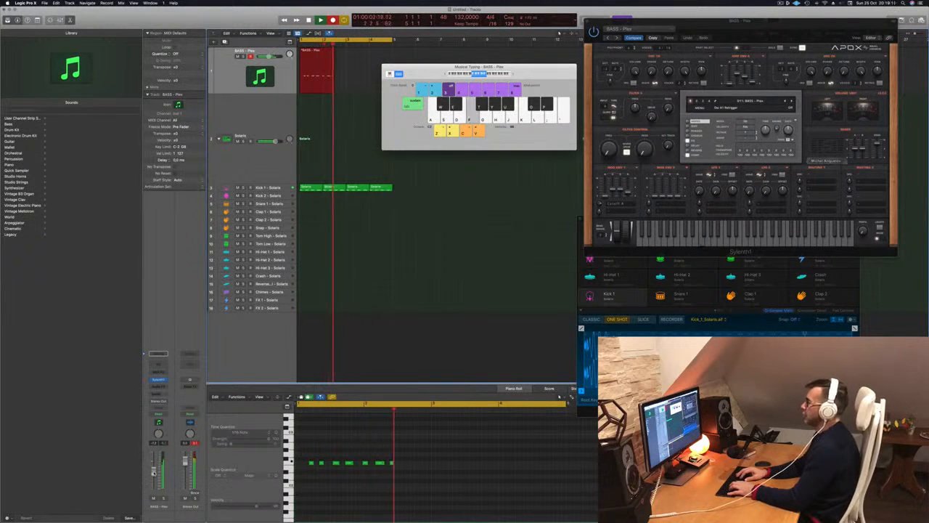
{"action": "key", "text": "f"}
{"action": "key", "text": "f"}
{"action": "key", "text": "f"}
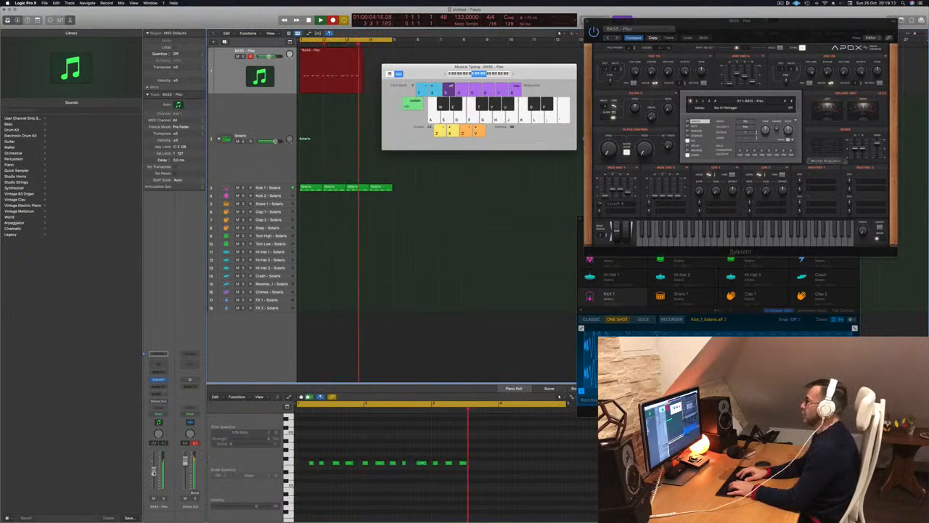
{"action": "key", "text": "space"}
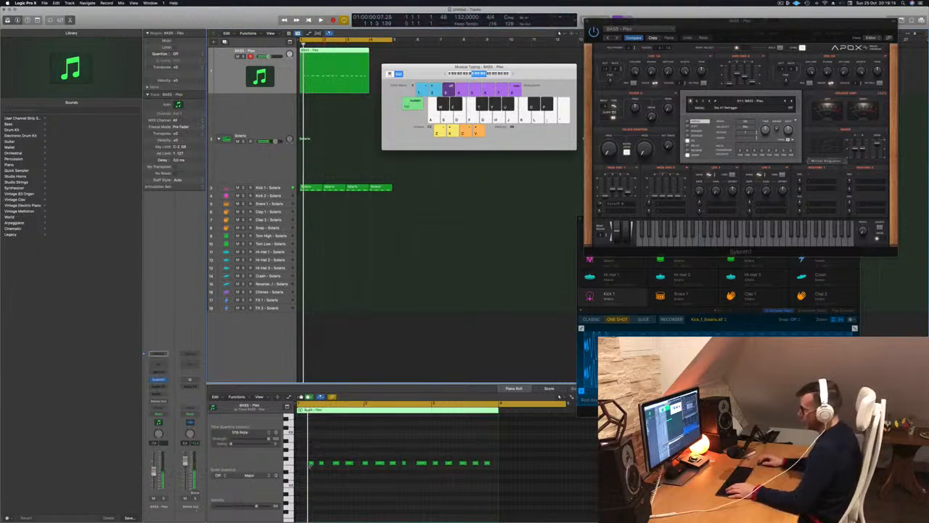
Adjust the opening notes of the recorded bass line in the Piano Roll so it starts closer to the beginning of bar 1
{"action": "left_click", "coordinate": [406, 497]}
{"action": "scroll", "coordinate": [372, 502], "scroll_direction": "up", "scroll_amount": 5}
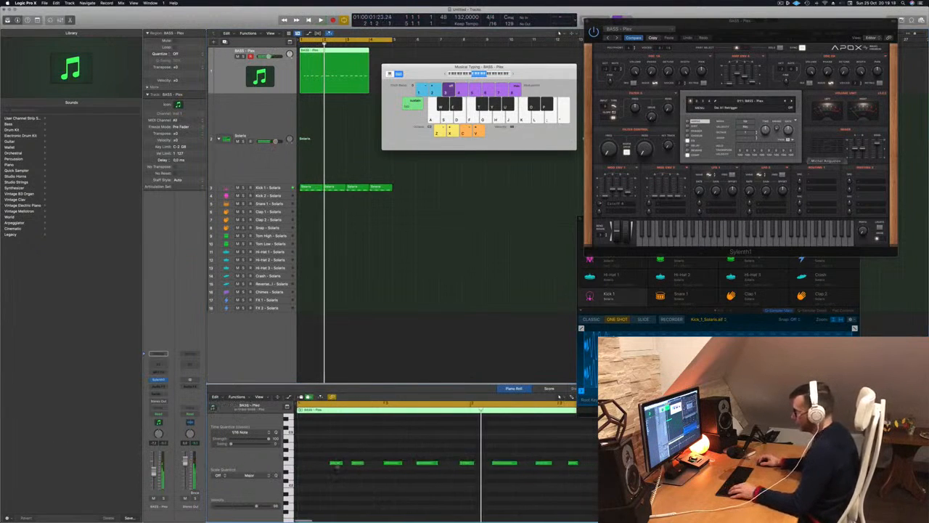
{"action": "left_click_drag", "start_coordinate": [323, 466], "coordinate": [316, 468]}
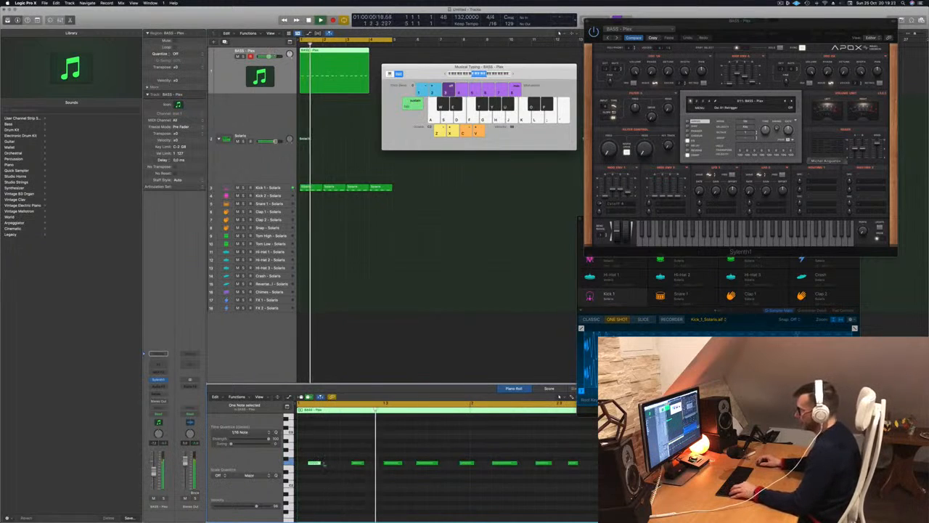
{"action": "mouse_move", "coordinate": [323, 464]}
{"action": "left_mouse_down"}
{"action": "mouse_move", "coordinate": [335, 468]}
{"action": "mouse_move", "coordinate": [318, 468]}
{"action": "left_mouse_up"}
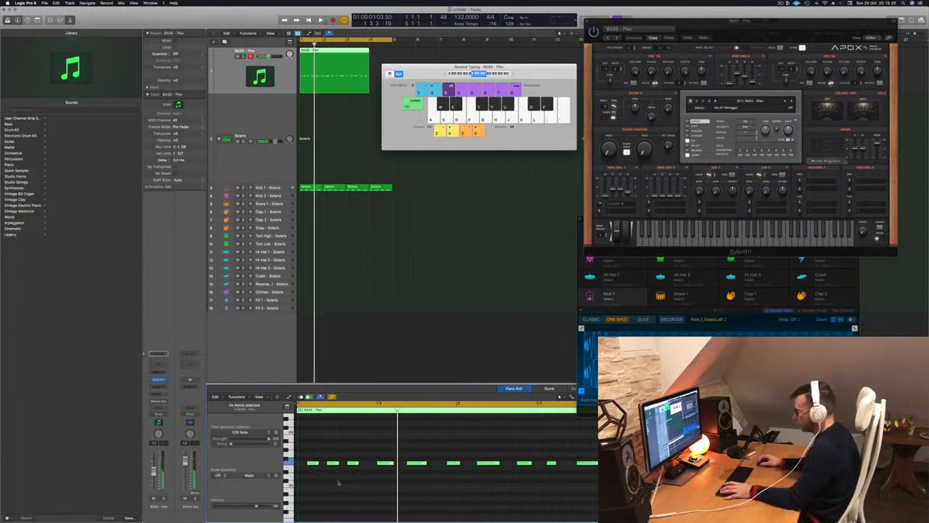
{"action": "scroll", "coordinate": [367, 487], "scroll_direction": "down", "scroll_amount": 3}
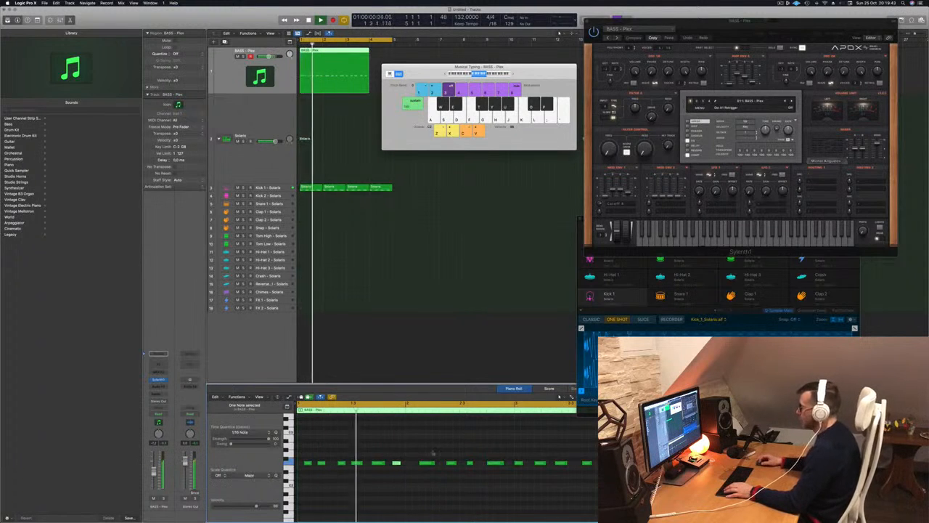
Delete all bass notes after the first six and copy those six notes one bar later into bar 2
{"action": "left_click_drag", "start_coordinate": [423, 452], "coordinate": [616, 501]}
{"action": "key", "text": "space"}
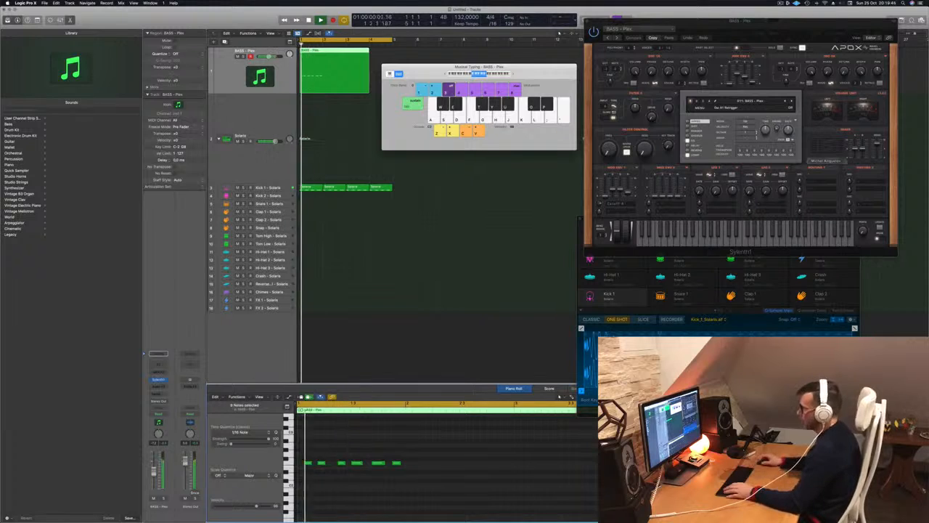
{"action": "left_click_drag", "start_coordinate": [463, 435], "coordinate": [299, 478]}
{"action": "key", "text": "space"}
{"action": "key", "text": "space"}
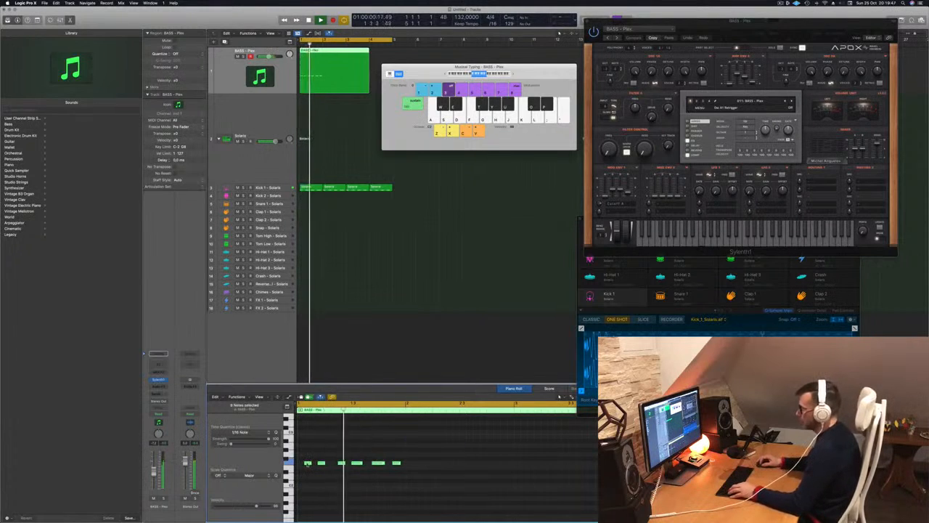
{"action": "left_click_drag", "start_coordinate": [368, 472], "coordinate": [417, 468]}
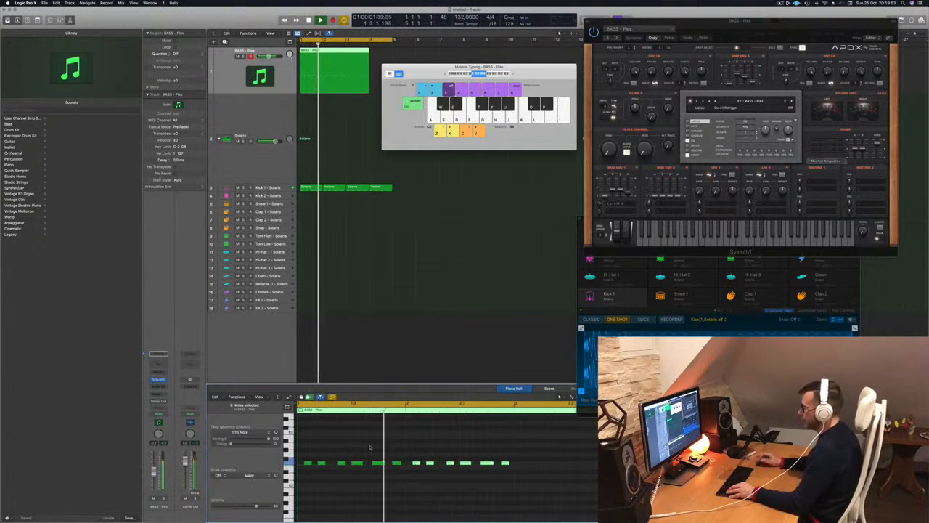
Extend the BASS - Plex region to the start of bar 5 and divide it at bar 4
{"action": "key", "text": "super+Left"}
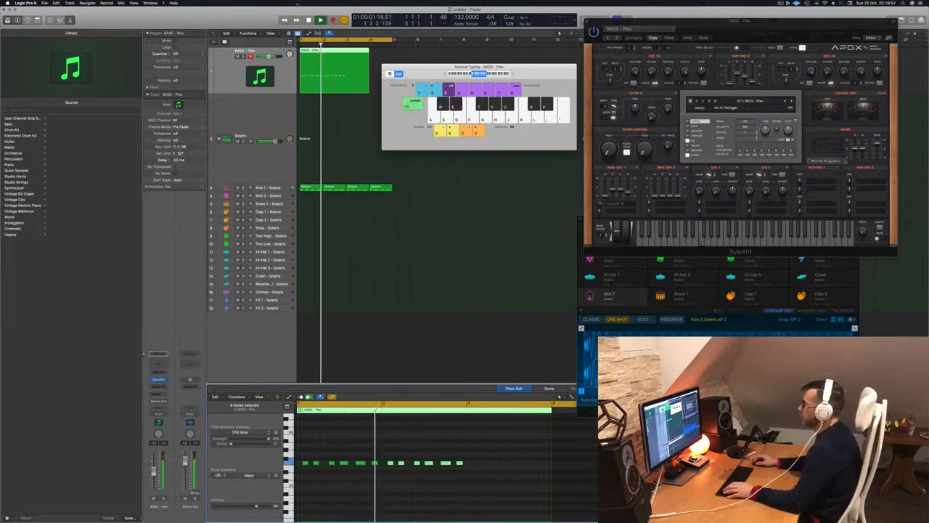
{"action": "left_click_drag", "start_coordinate": [370, 51], "coordinate": [395, 55]}
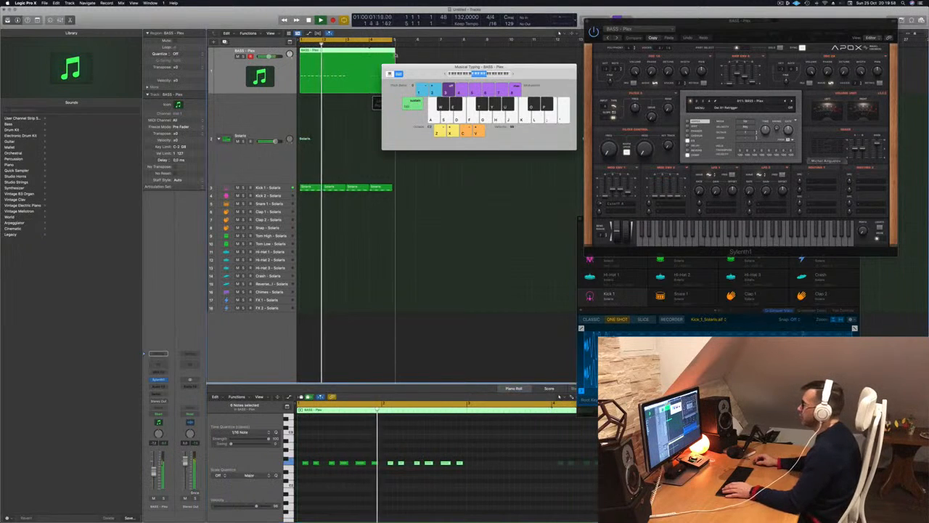
{"action": "left_click", "coordinate": [540, 444]}
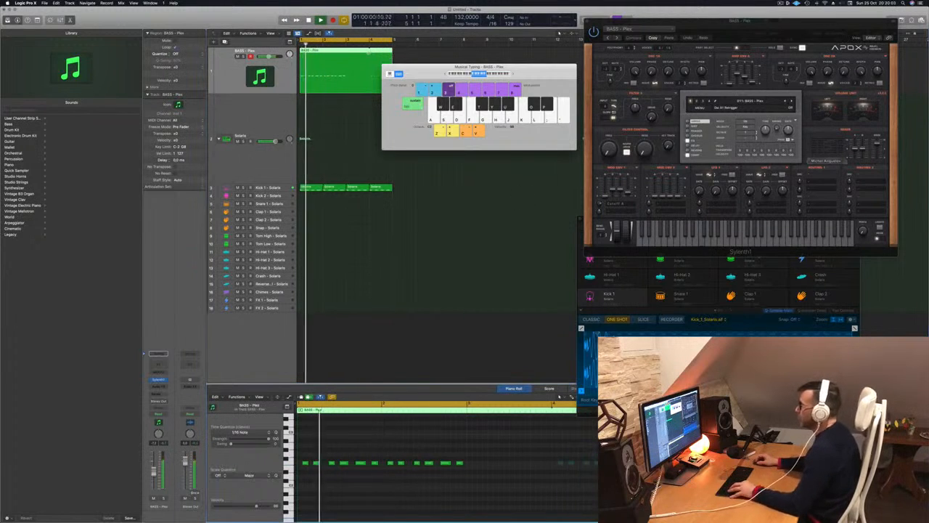
{"action": "left_click", "coordinate": [369, 53]}
Move the Musical Typing window clear of the bass region, and undo the deletion of the BASS - Plex track
{"action": "key", "text": "super+BackSpace"}
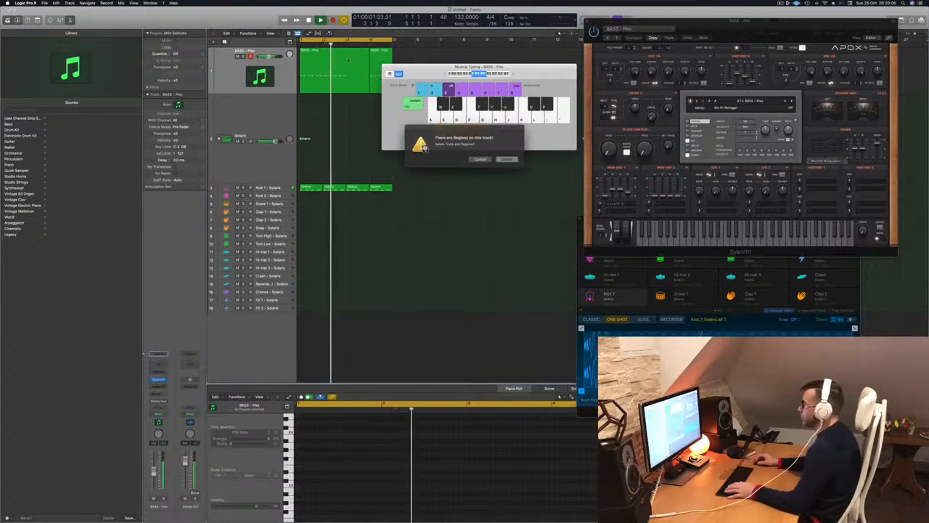
{"action": "left_click", "coordinate": [506, 159]}
{"action": "left_click_drag", "start_coordinate": [438, 68], "coordinate": [650, 128]}
{"action": "key", "text": "super+z"}
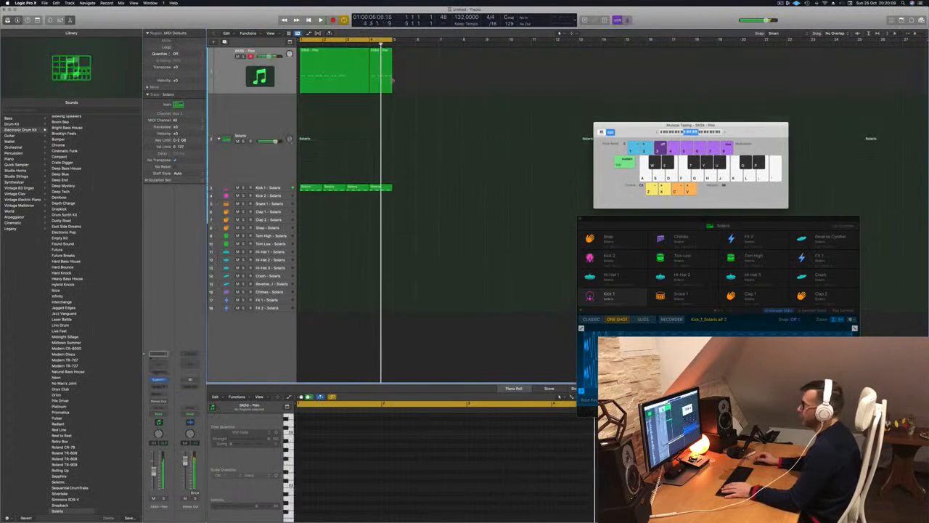
Delete the bass region piece between bars 4 and 5, and extend the remaining region to the start of bar 5
{"action": "key", "text": "Delete"}
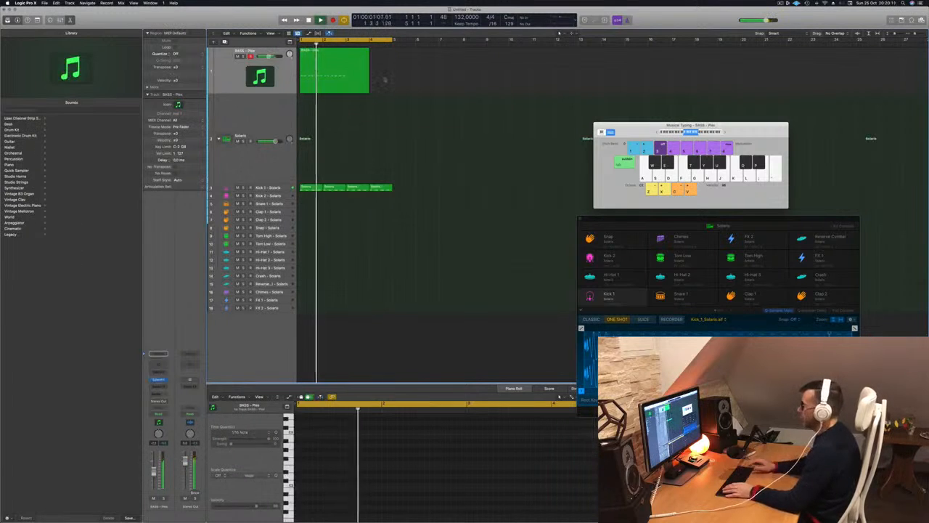
{"action": "left_click", "coordinate": [353, 87]}
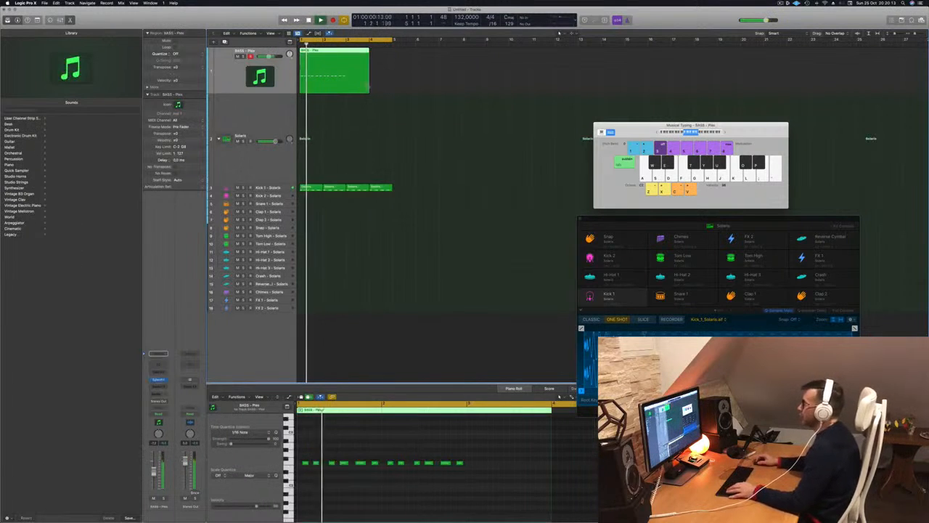
{"action": "left_click_drag", "start_coordinate": [369, 90], "coordinate": [393, 92]}
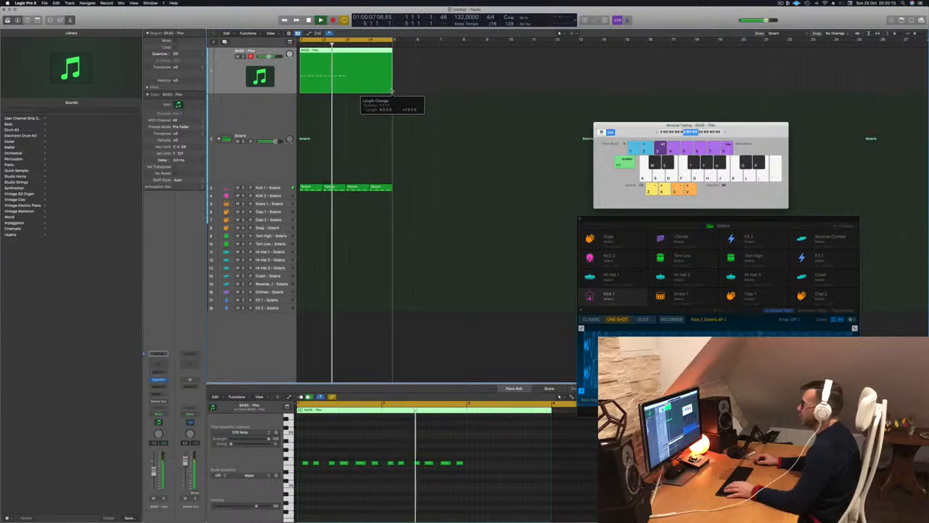
Copy all twelve bass notes two bars later in the Piano Roll so they fill bars 3 and 4
{"action": "key", "text": "super+a"}
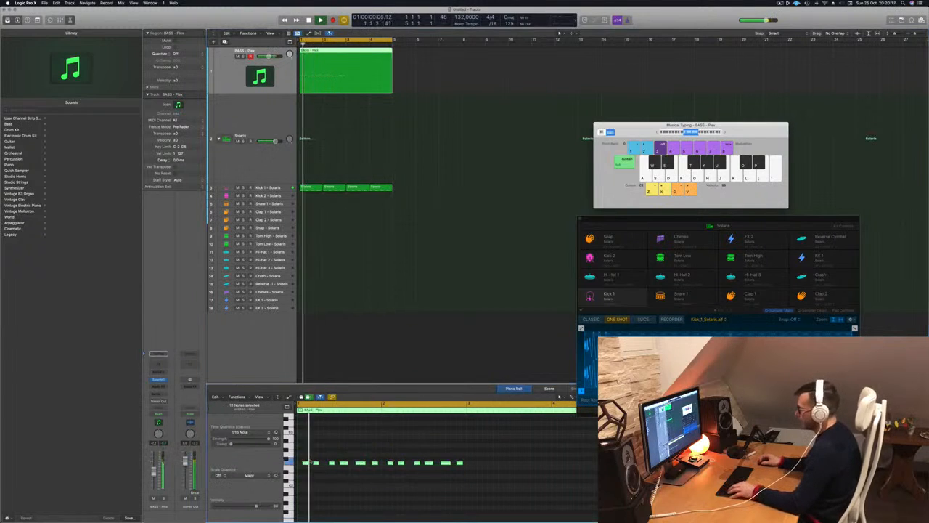
{"action": "left_click_drag", "start_coordinate": [305, 462], "coordinate": [470, 466]}
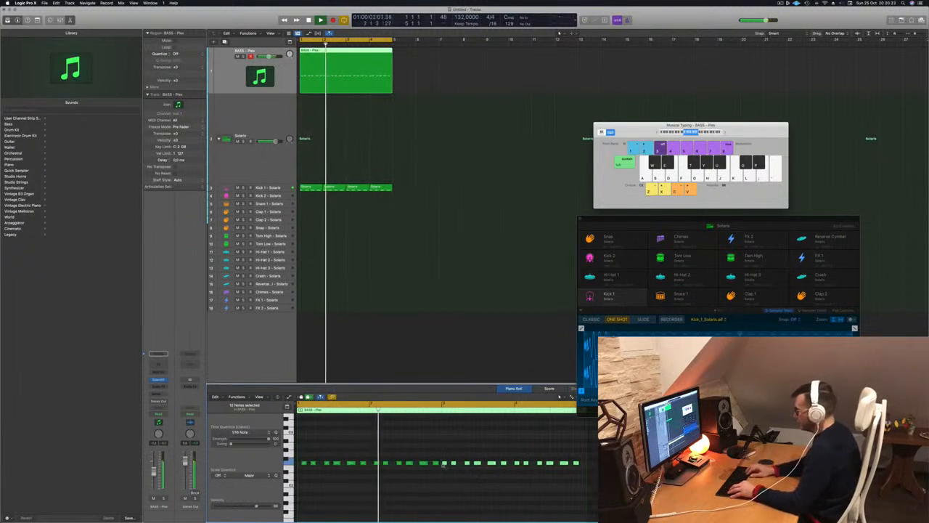
Lower the bass notes in bars 3 and 4 to the same pitch, moving the Drum Machine Designer window clear of the Piano Roll
{"action": "left_click_drag", "start_coordinate": [447, 453], "coordinate": [512, 482]}
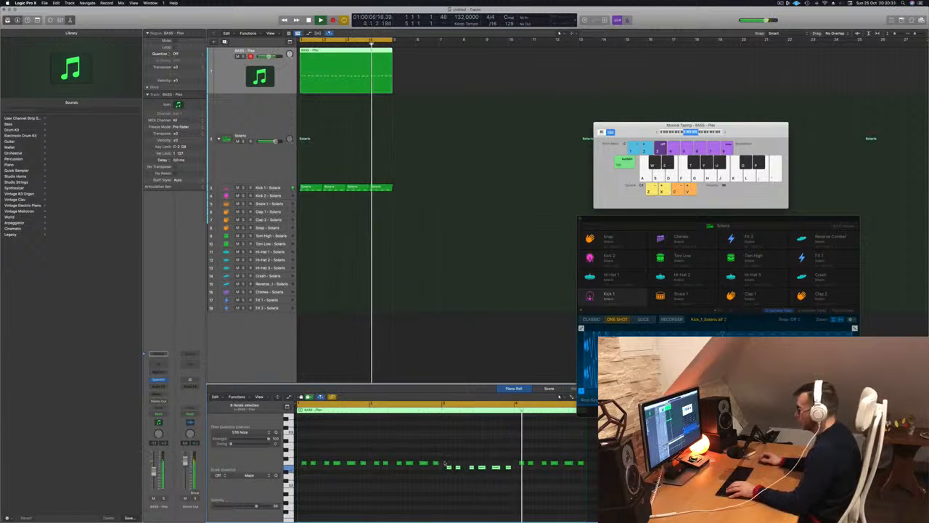
{"action": "key", "text": "Return"}
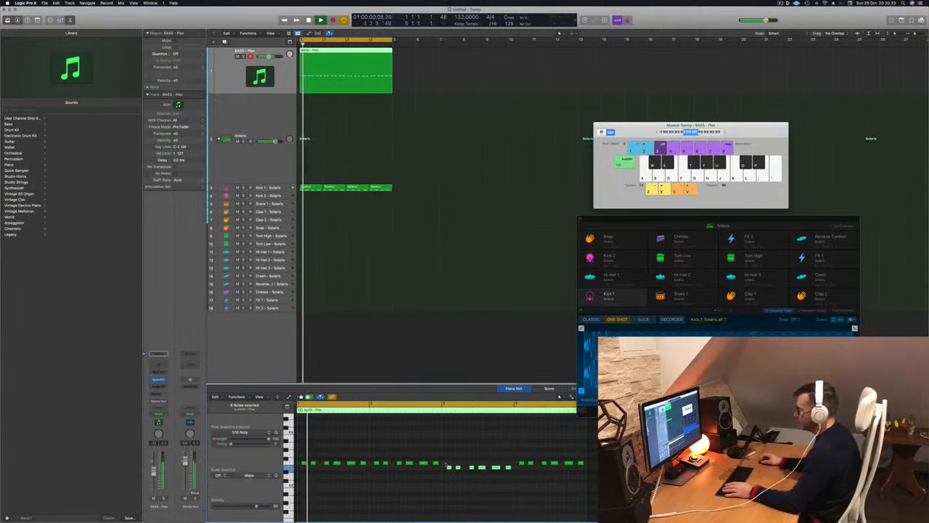
{"action": "left_click_drag", "start_coordinate": [522, 478], "coordinate": [522, 477]}
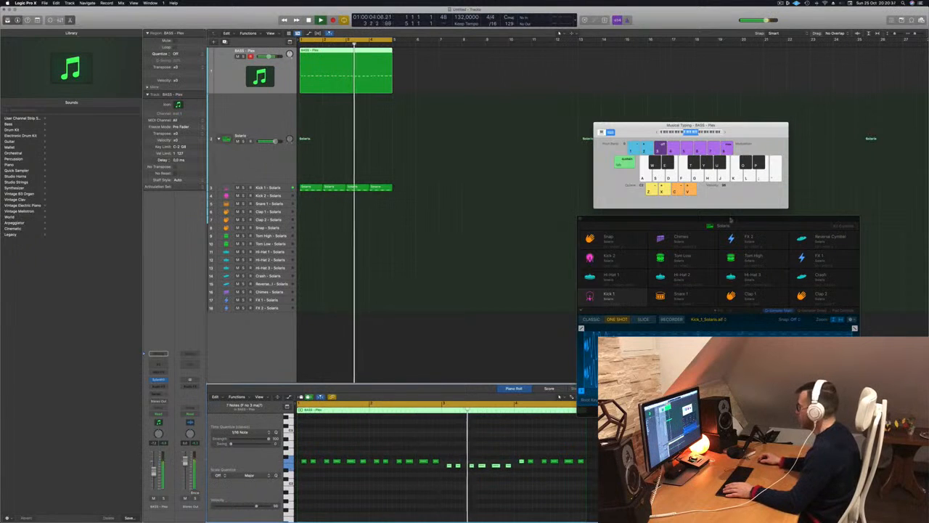
{"action": "left_click_drag", "start_coordinate": [730, 219], "coordinate": [737, 124]}
{"action": "key", "text": "Return"}
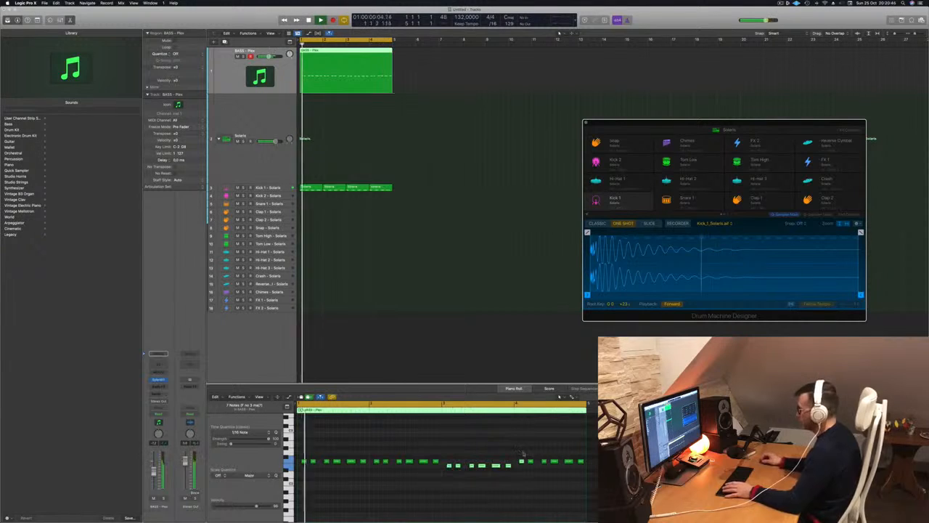
{"action": "left_click_drag", "start_coordinate": [517, 455], "coordinate": [594, 467]}
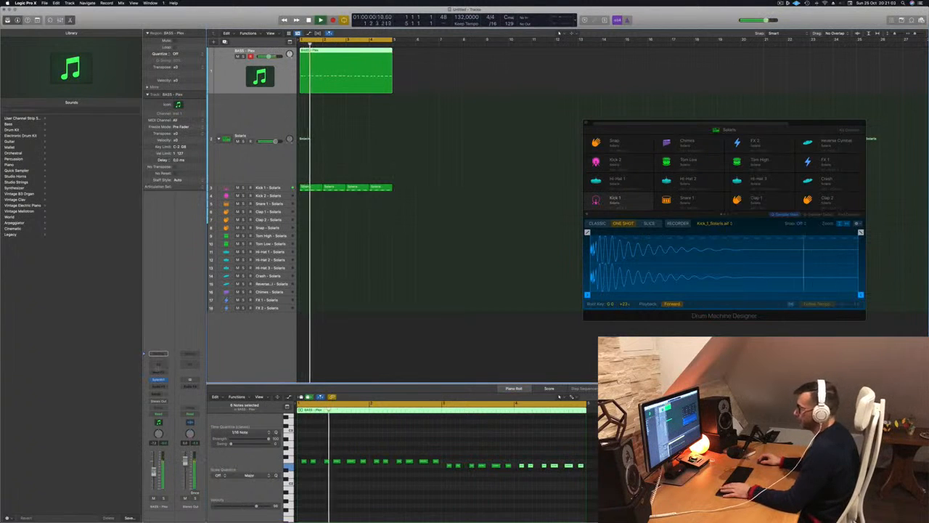
Open Sylenth1 on the bass track and audition its bass presets from 001 up to 004 while the loop plays
{"action": "left_click", "coordinate": [159, 381]}
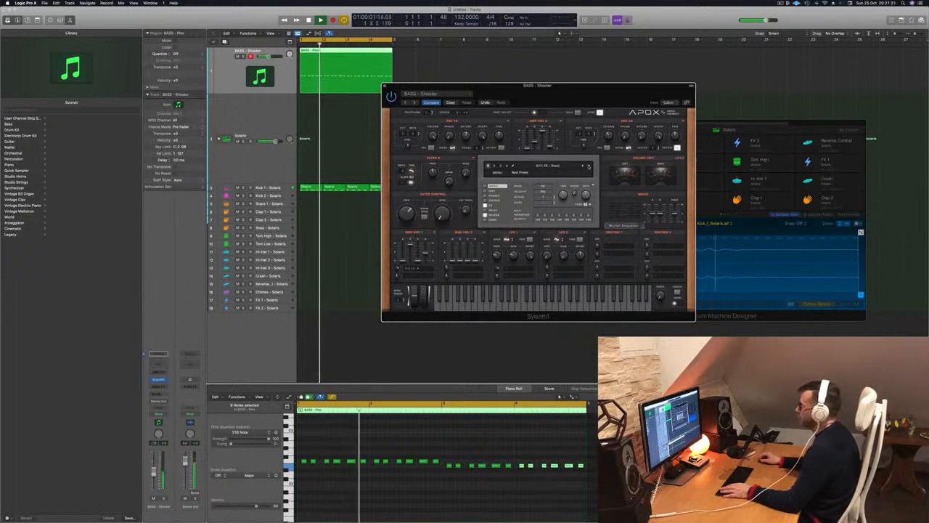
{"action": "left_click", "coordinate": [543, 165]}
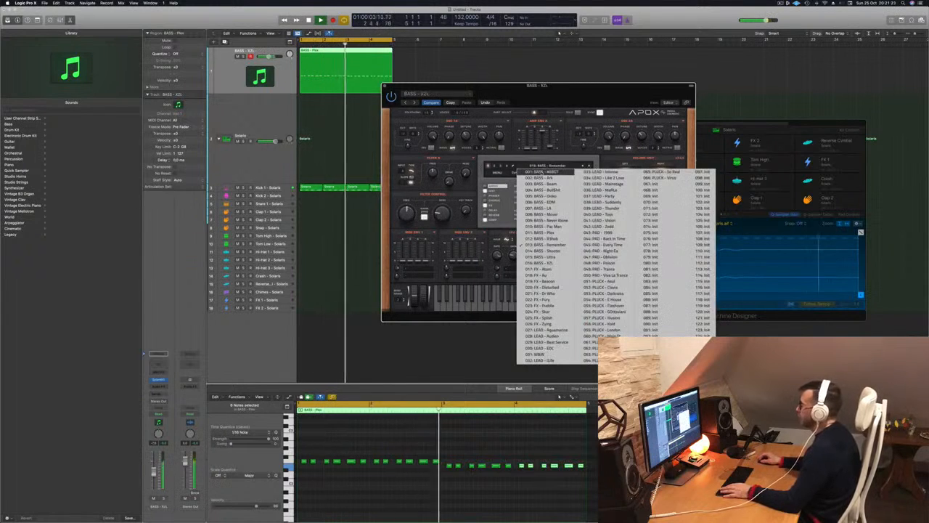
{"action": "left_click", "coordinate": [544, 171]}
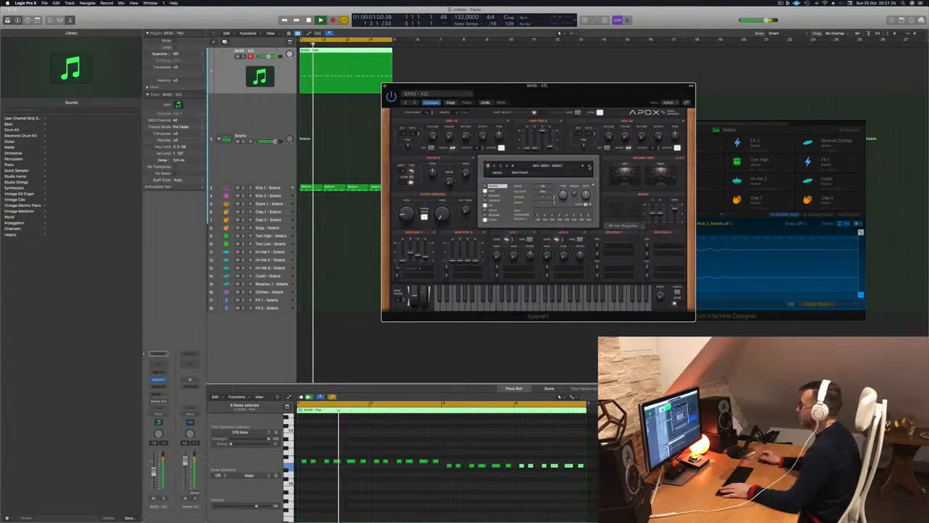
{"action": "left_click", "coordinate": [589, 167]}
{"action": "key", "text": "Return"}
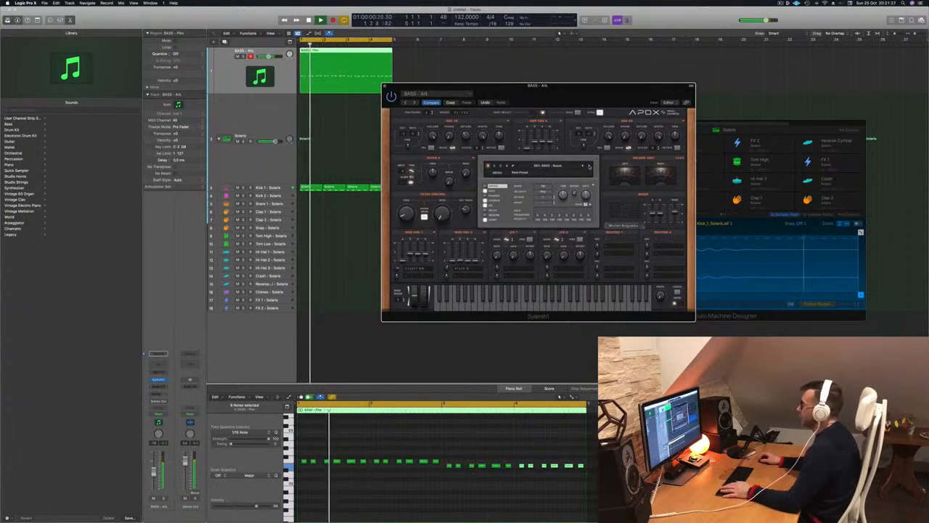
{"action": "left_click", "coordinate": [590, 167]}
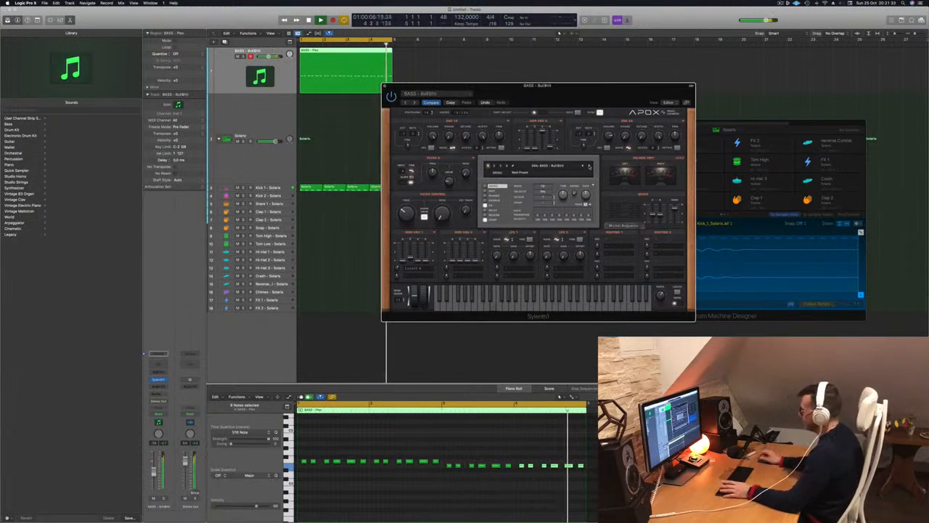
Compare the bass presets following 004, return to preset 004, and close the Sylenth1 window
{"action": "left_click_drag", "start_coordinate": [603, 91], "coordinate": [591, 90]}
{"action": "left_click", "coordinate": [577, 166]}
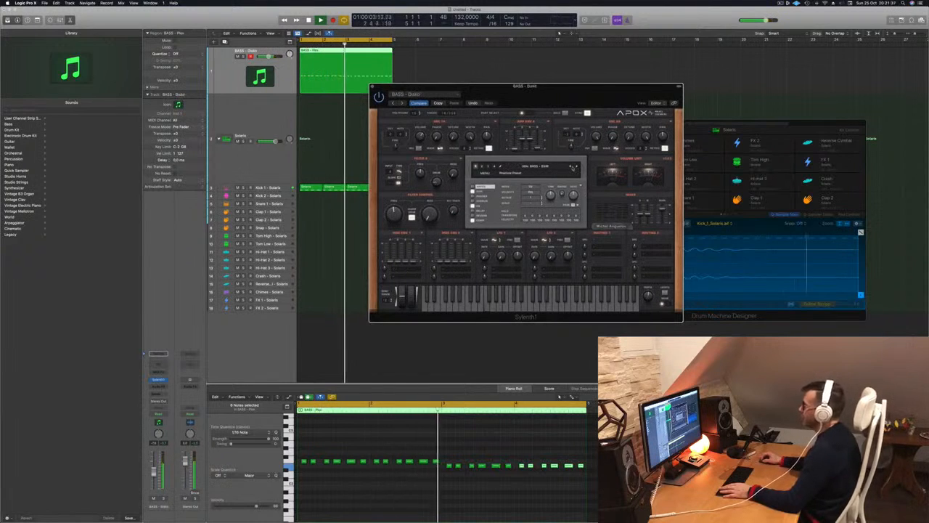
{"action": "left_click", "coordinate": [570, 166]}
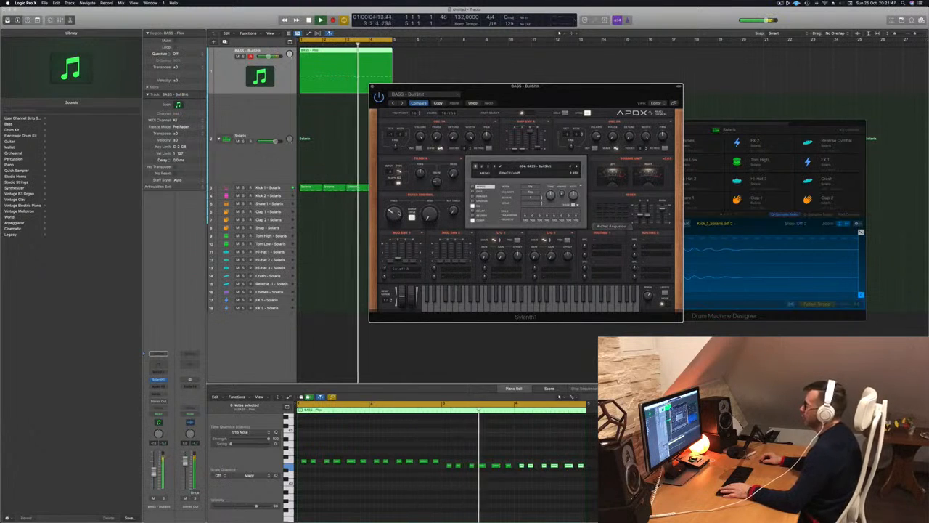
{"action": "key", "text": "space"}
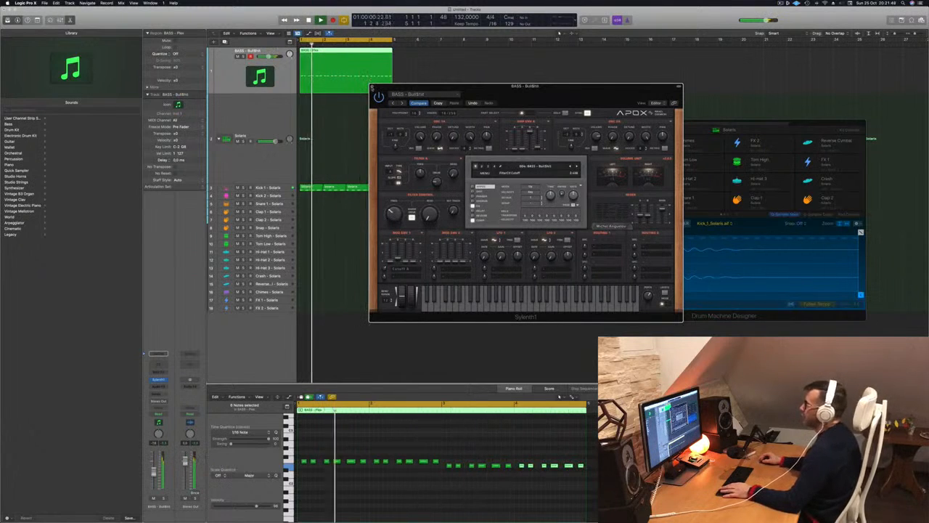
{"action": "left_click", "coordinate": [372, 86]}
{"action": "key", "text": "space"}
{"action": "key", "text": "space"}
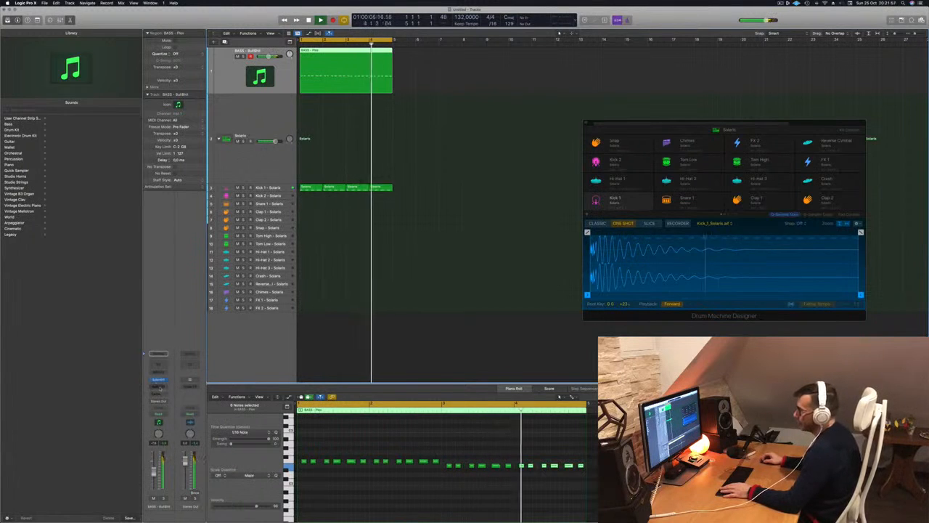
Insert a Compressor after Sylenth1 on the bass track and set its side chain source to Kick 1 - Solaris
{"action": "left_click", "coordinate": [160, 386]}
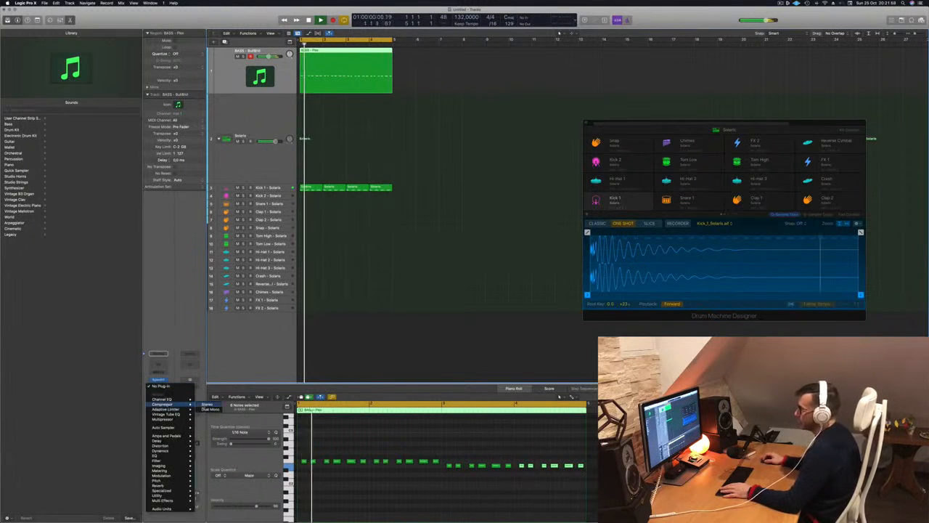
{"action": "left_click", "coordinate": [166, 409]}
{"action": "left_click", "coordinate": [541, 86]}
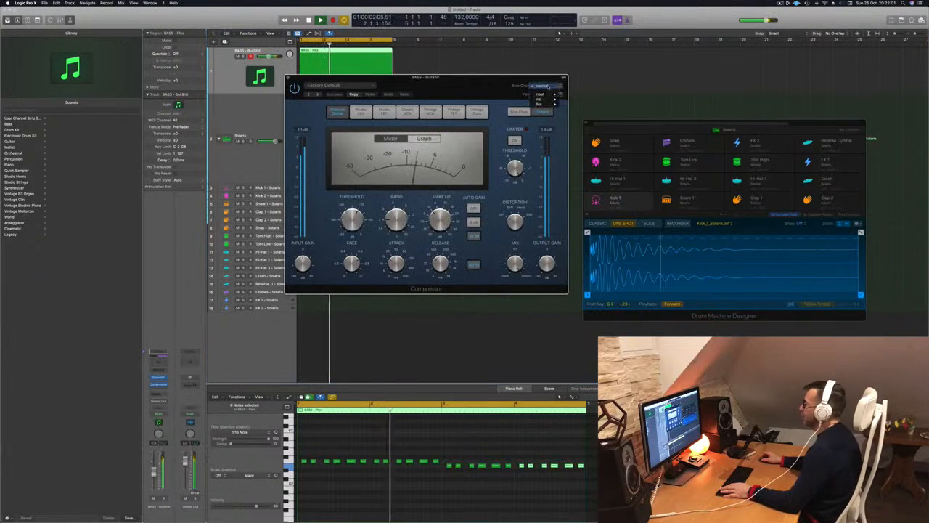
{"action": "mouse_move", "coordinate": [538, 99]}
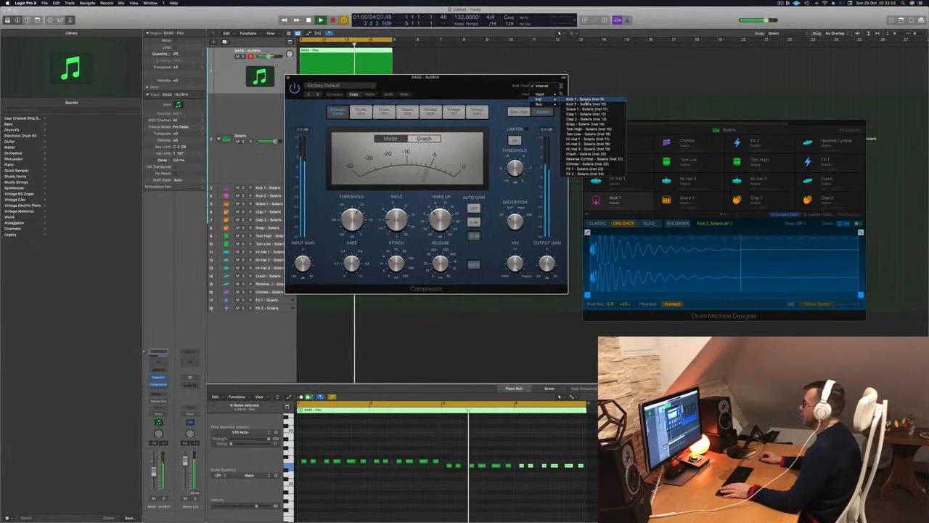
{"action": "left_click", "coordinate": [585, 99]}
{"action": "key", "text": "space"}
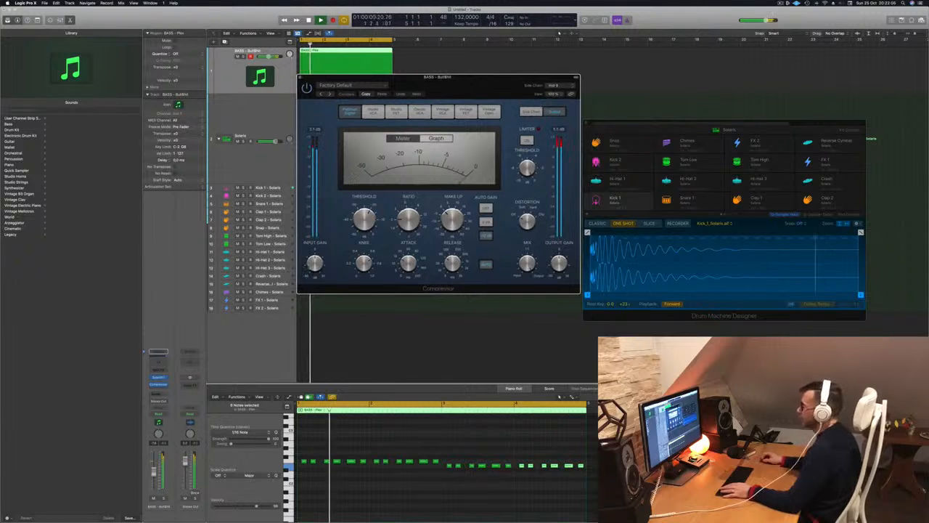
Lower the compressor's input gain and toggle its auto release while listening to the loop, then close its window
{"action": "left_click_drag", "start_coordinate": [315, 263], "coordinate": [317, 270]}
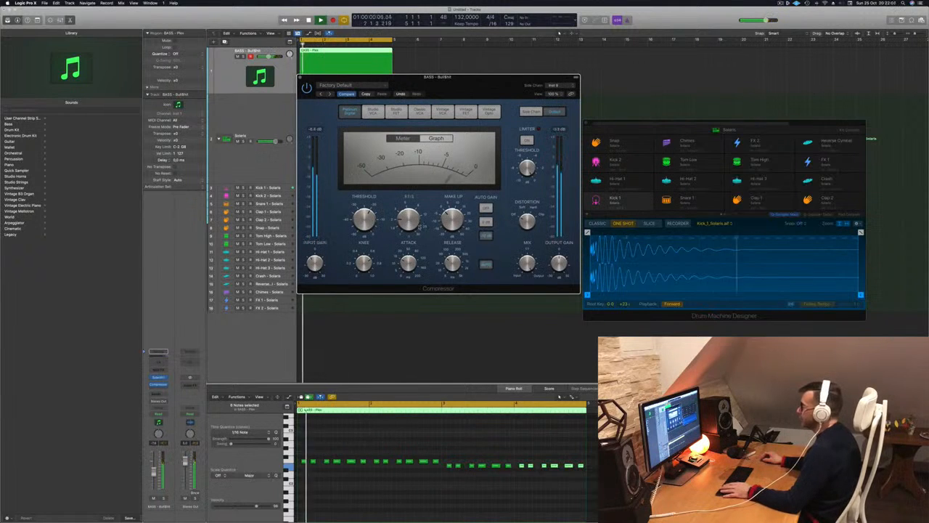
{"action": "left_click", "coordinate": [486, 264]}
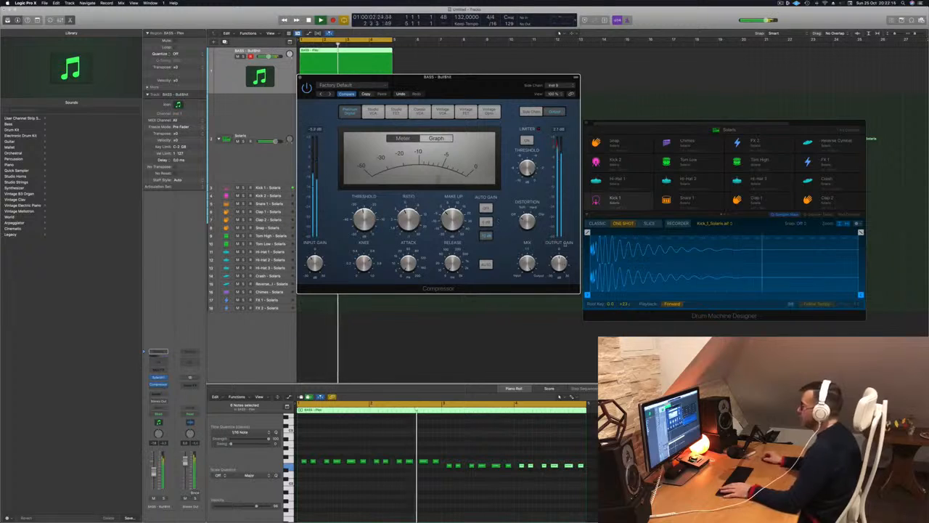
{"action": "key", "text": "Return"}
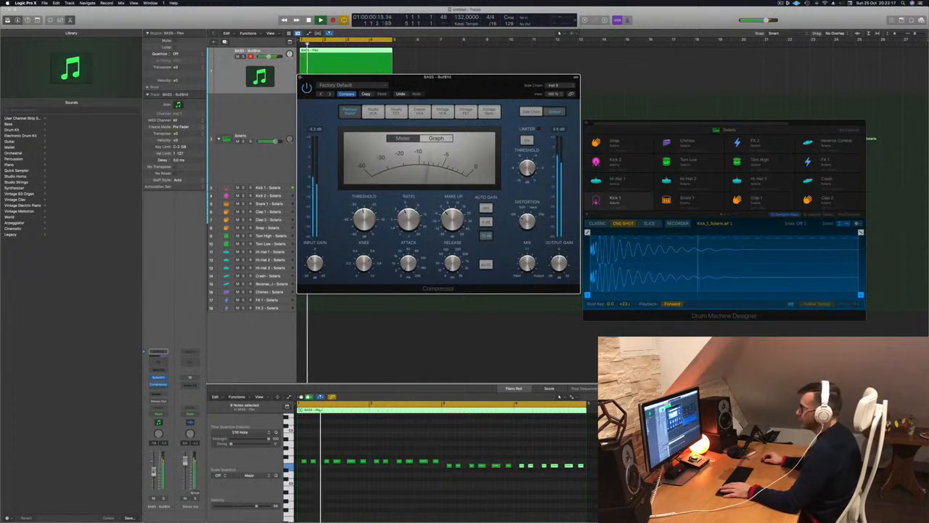
{"action": "left_click", "coordinate": [381, 51]}
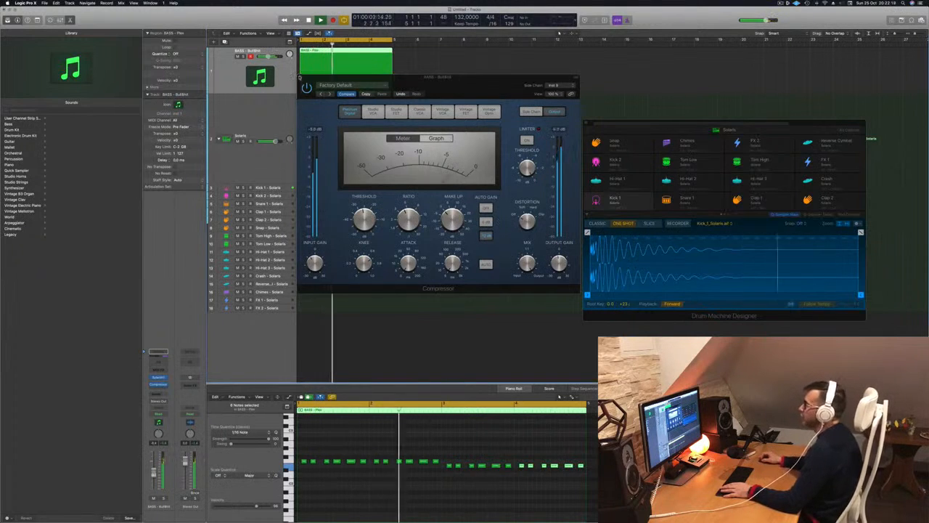
{"action": "left_click", "coordinate": [300, 78]}
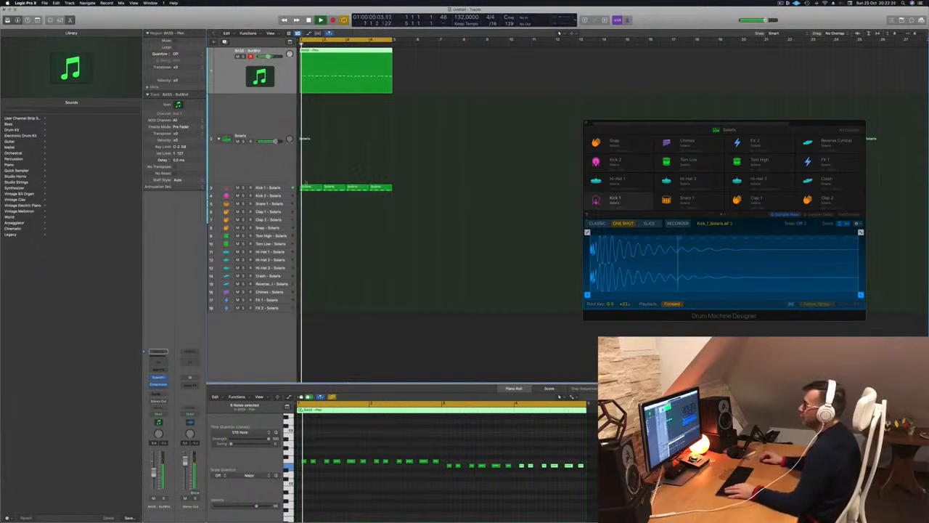
Copy the first Kick 1 region at bar 1 onto the Snare 1 - Solaris track
{"action": "left_click", "coordinate": [307, 190]}
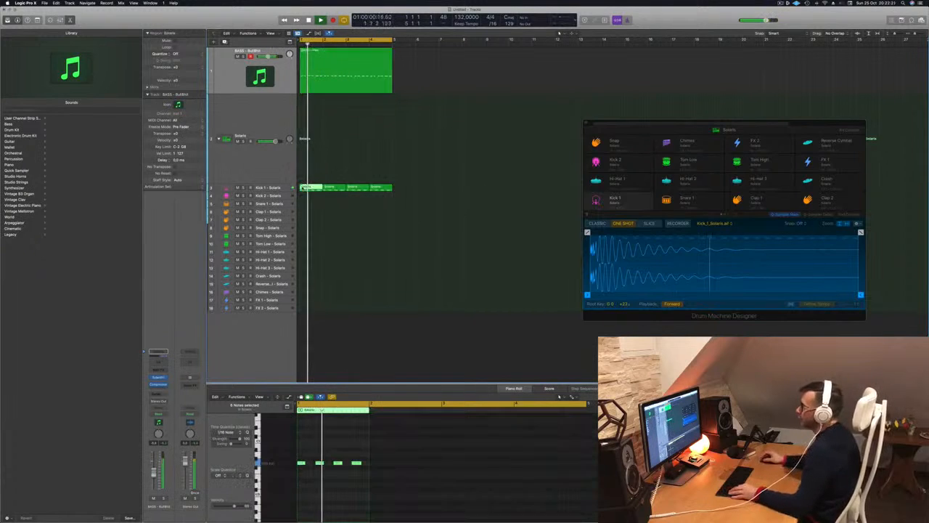
{"action": "left_click_drag", "start_coordinate": [309, 190], "coordinate": [309, 203]}
{"action": "key", "text": "space"}
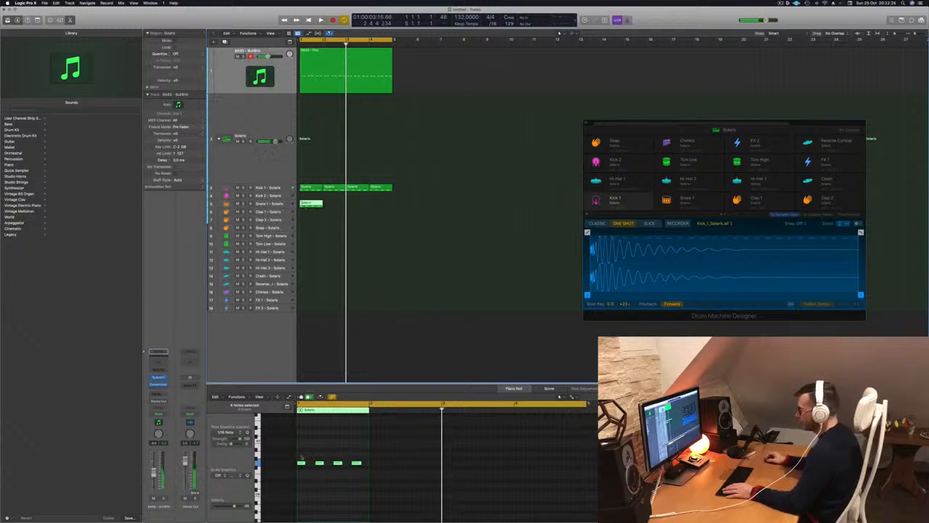
Delete the first and third notes of the Snare 1 region, keeping only the hits on beats 2 and 4
{"action": "left_click", "coordinate": [355, 466]}
{"action": "left_click_drag", "start_coordinate": [367, 474], "coordinate": [367, 473]}
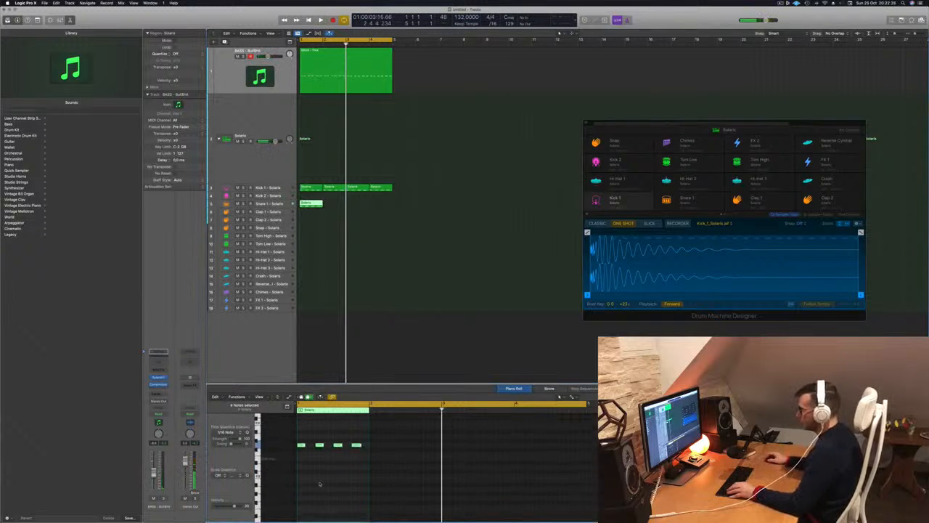
{"action": "scroll", "coordinate": [319, 483], "scroll_direction": "up", "scroll_amount": 2}
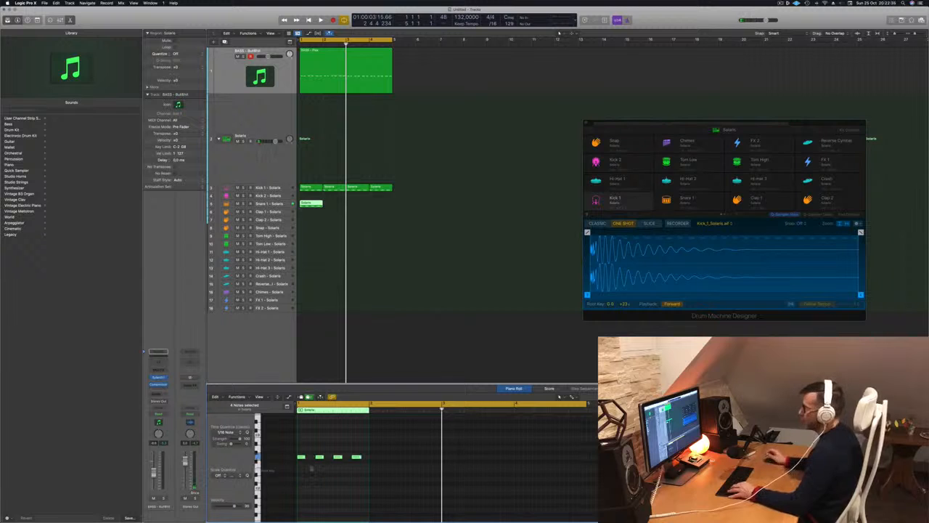
{"action": "scroll", "coordinate": [311, 468], "scroll_direction": "right", "scroll_amount": 1}
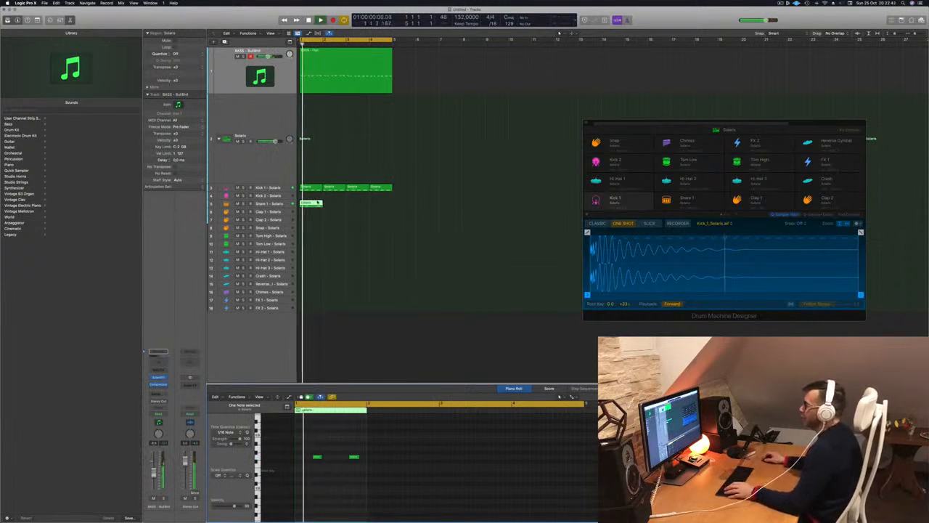
Copy the Snare 1 region so it also fills bars 2 through 4, and play the loop
{"action": "left_click_drag", "start_coordinate": [315, 204], "coordinate": [356, 208]}
{"action": "key", "text": "space"}
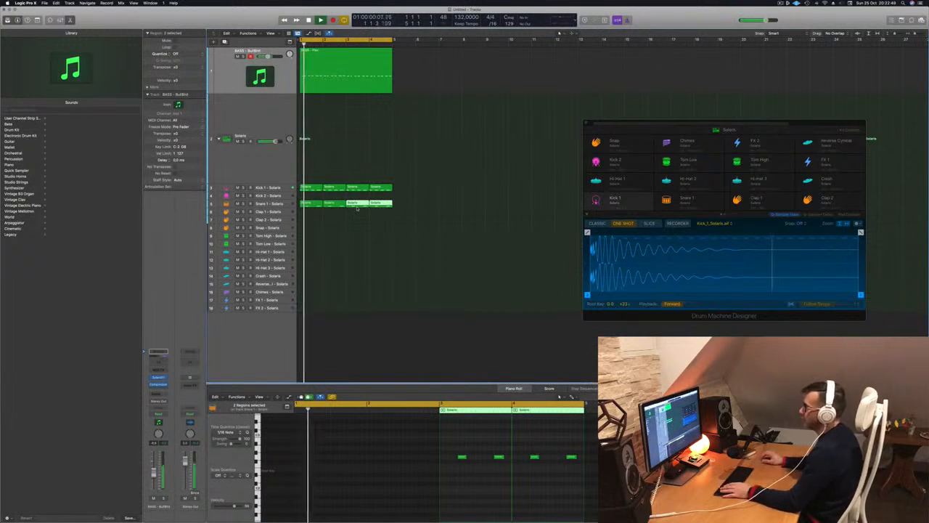
{"action": "scroll", "coordinate": [348, 219], "scroll_direction": "down", "scroll_amount": 4}
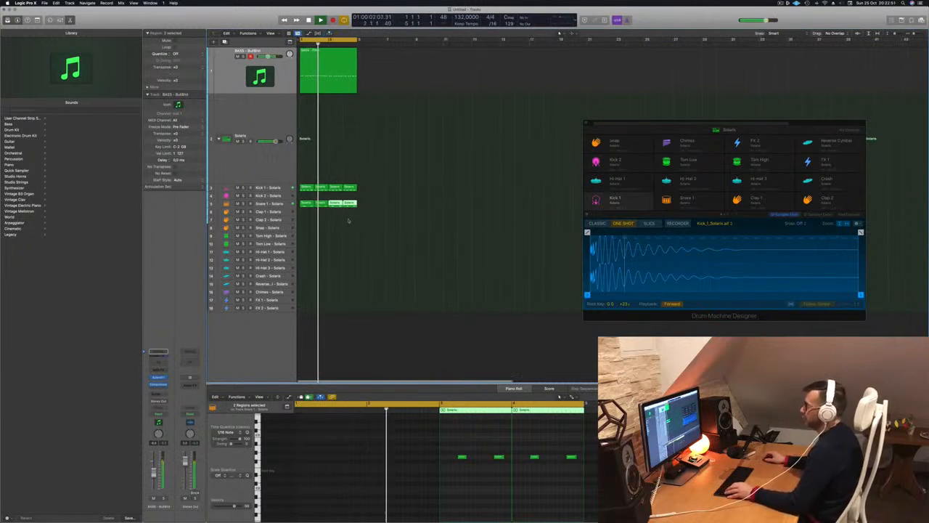
Select the Snare 1 - Solaris track, stop playback, and examine the notes of the first Kick 1 region and the bass region
{"action": "left_click", "coordinate": [270, 204]}
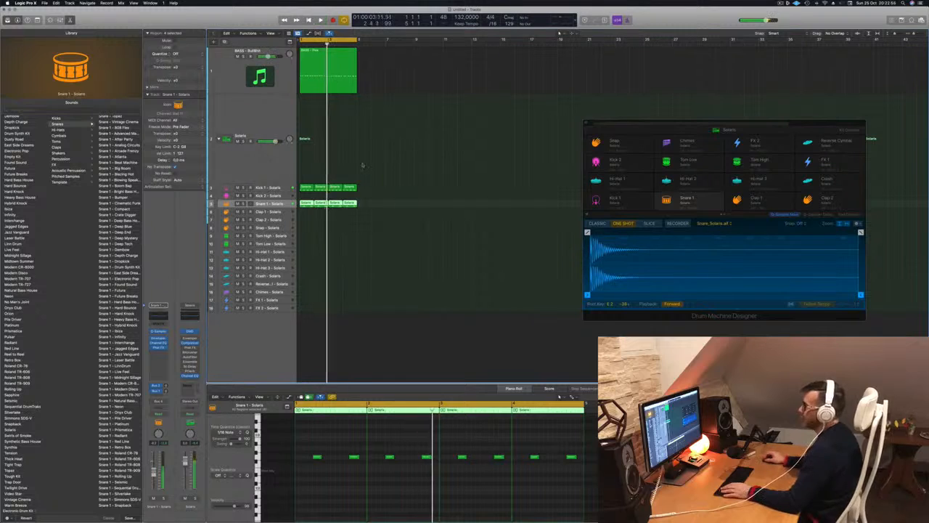
{"action": "key", "text": "Return"}
{"action": "key", "text": "space"}
{"action": "left_click", "coordinate": [306, 189]}
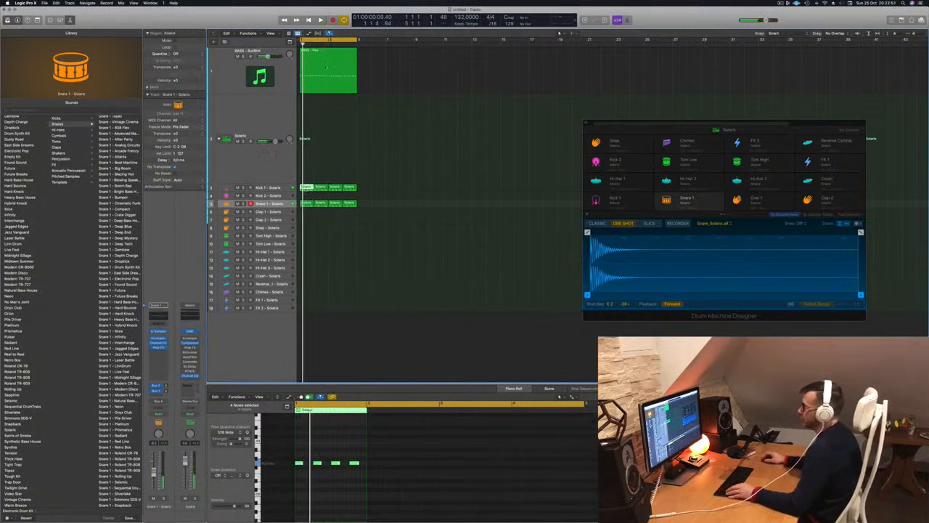
{"action": "left_click", "coordinate": [323, 75]}
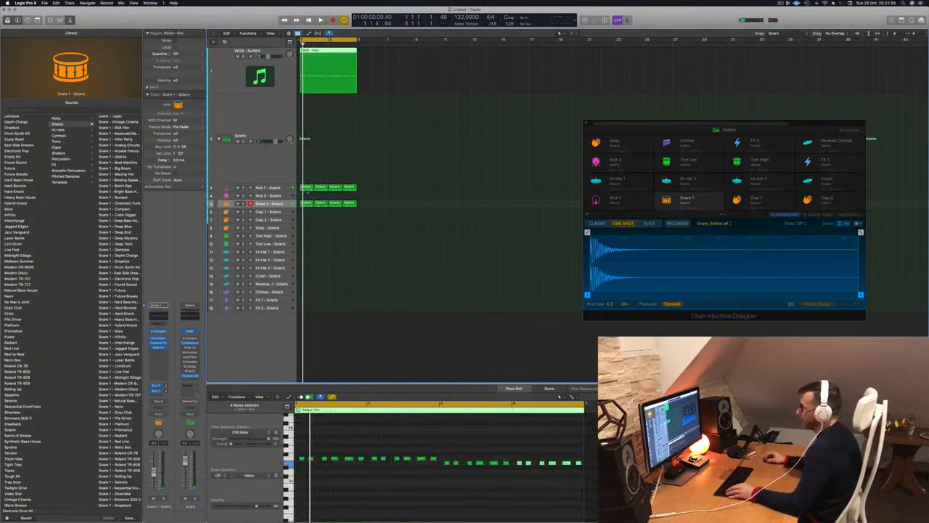
Move the first Kick 1 region onto the Hi-Hat 1 - Solaris track and refill bar 1 of Kick 1 with a copy of the bar 2 region
{"action": "left_click", "coordinate": [306, 190]}
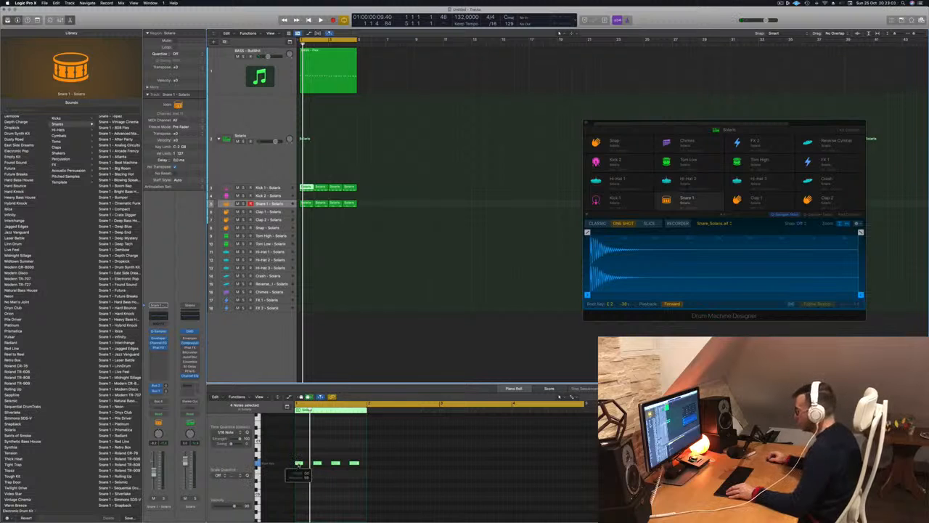
{"action": "key", "text": "space"}
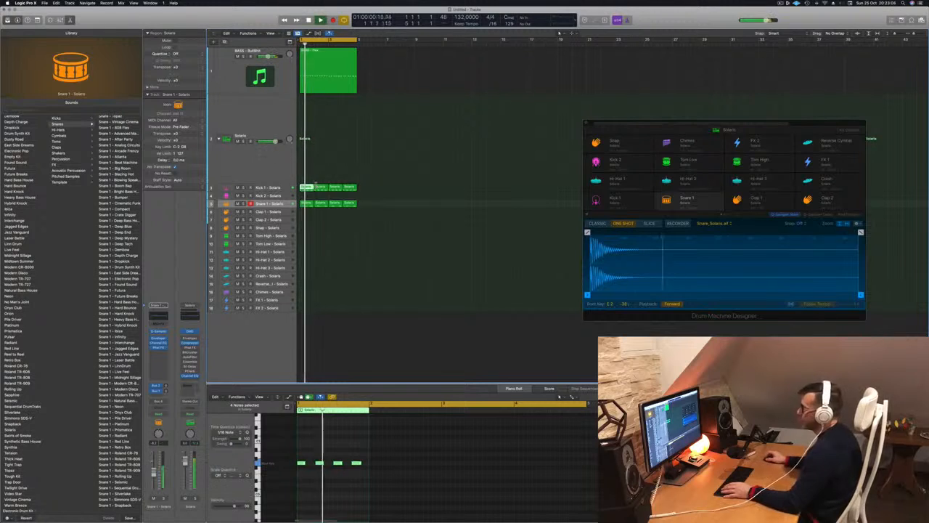
{"action": "left_click_drag", "start_coordinate": [307, 189], "coordinate": [307, 252]}
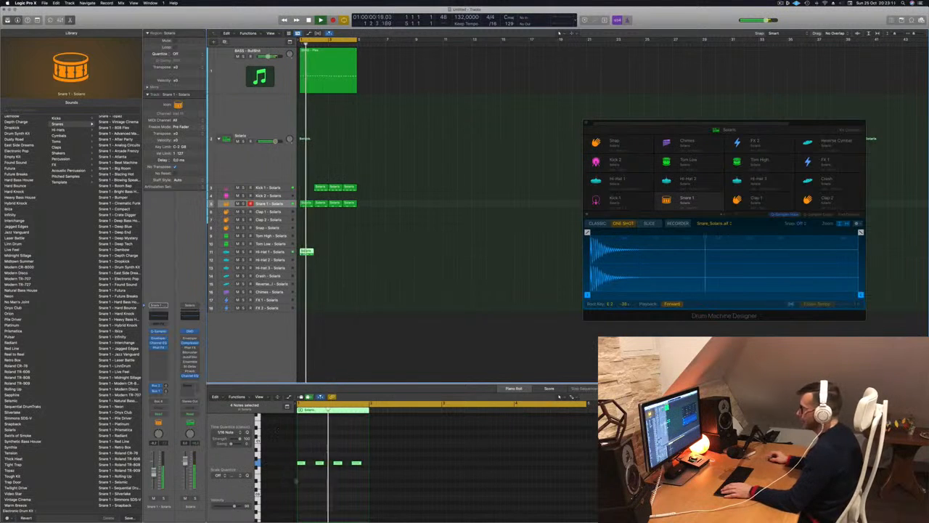
{"action": "left_click_drag", "start_coordinate": [321, 188], "coordinate": [307, 188]}
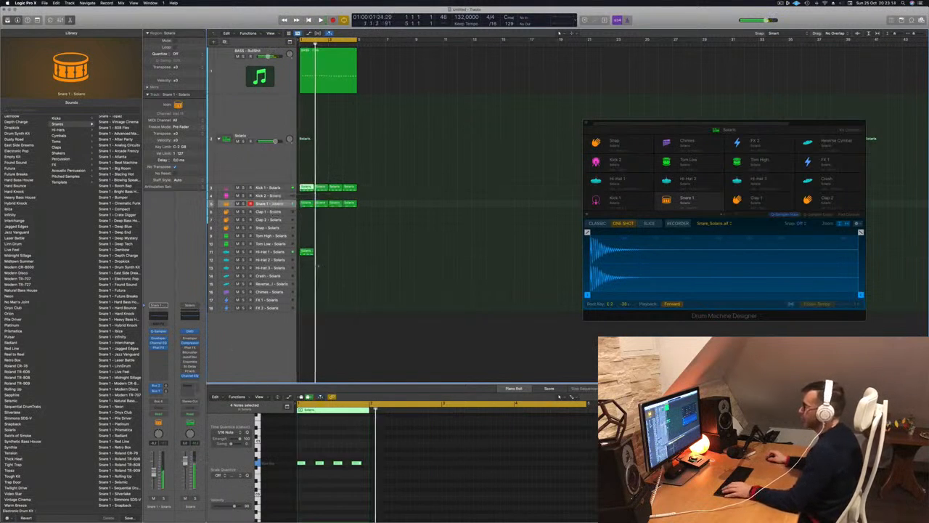
{"action": "left_click", "coordinate": [325, 448]}
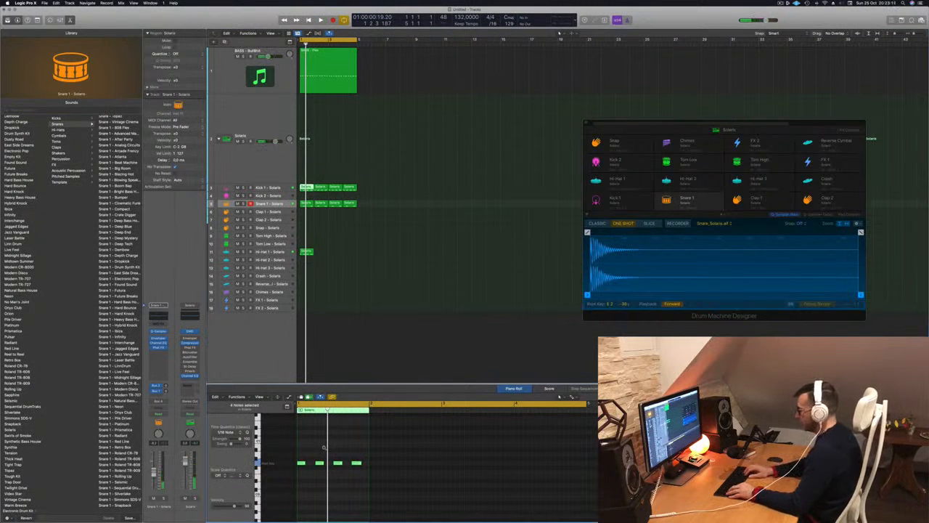
Shift the four Hi-Hat 1 notes onto the off-beats and copy the region so it also fills bars 2 through 4
{"action": "left_click", "coordinate": [302, 250]}
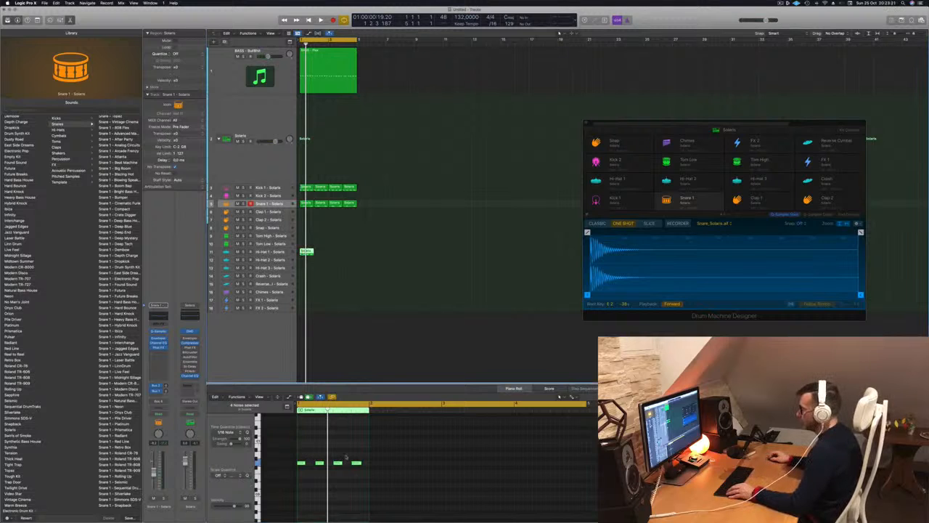
{"action": "left_click_drag", "start_coordinate": [360, 454], "coordinate": [299, 472]}
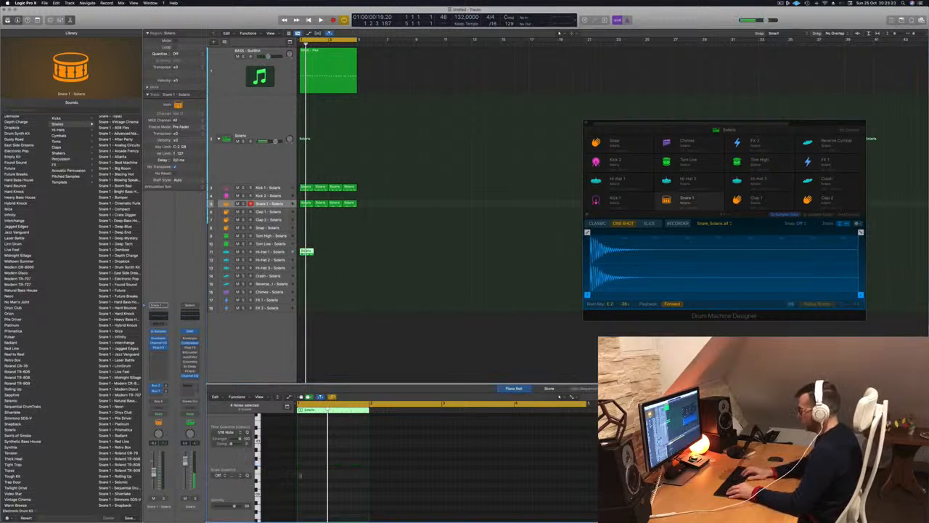
{"action": "scroll", "coordinate": [358, 470], "scroll_direction": "down", "scroll_amount": 4}
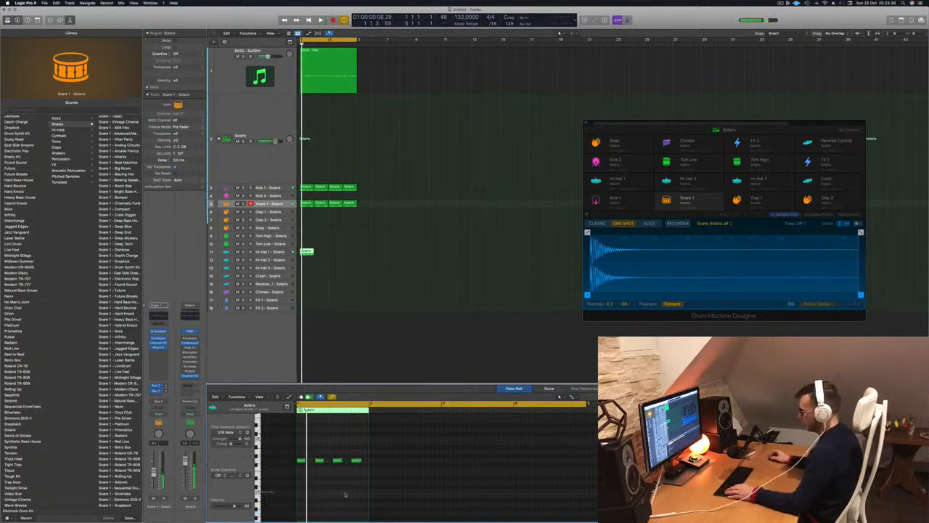
{"action": "key", "text": "space"}
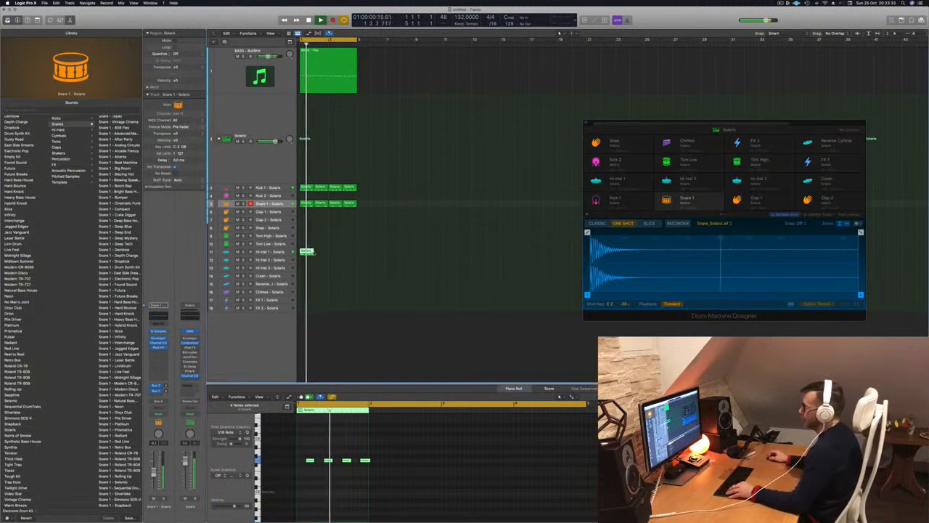
{"action": "left_click_drag", "start_coordinate": [310, 252], "coordinate": [336, 257]}
{"action": "key", "text": "super+Left"}
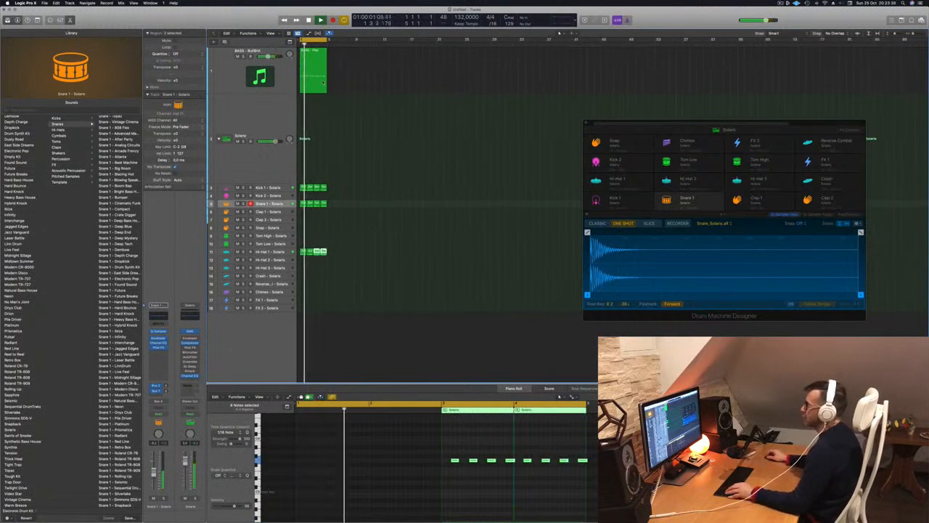
Transpose all the bass notes in bar 4 down by two semitones
{"action": "left_click", "coordinate": [321, 84]}
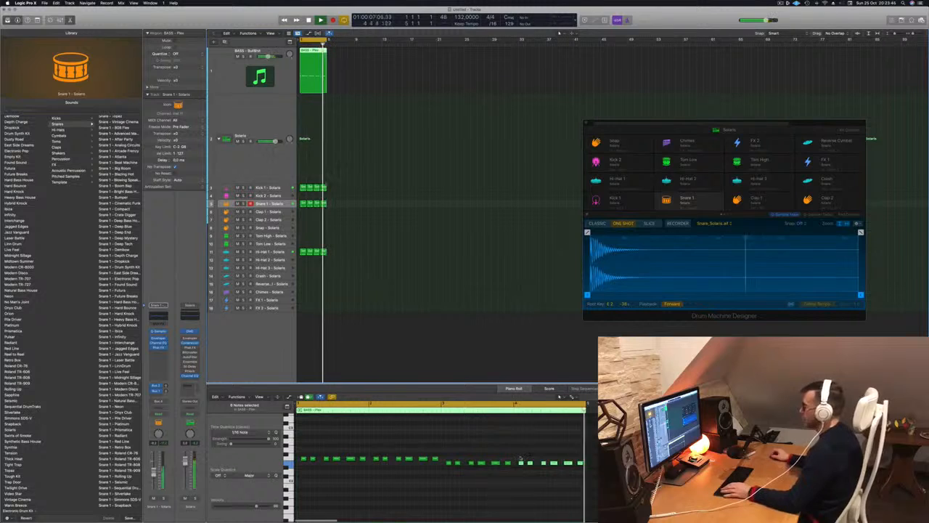
{"action": "left_click_drag", "start_coordinate": [520, 458], "coordinate": [592, 469]}
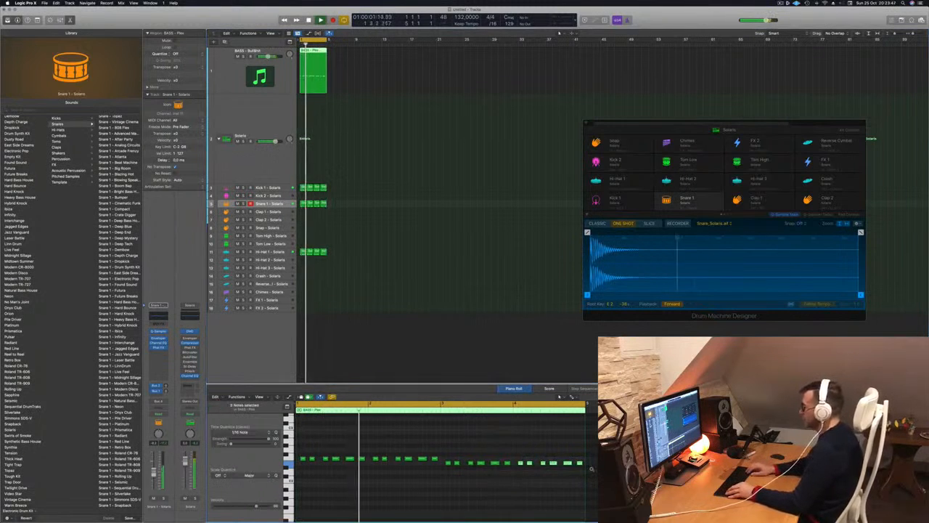
{"action": "key", "text": "alt+Down"}
{"action": "key", "text": "alt+Down"}
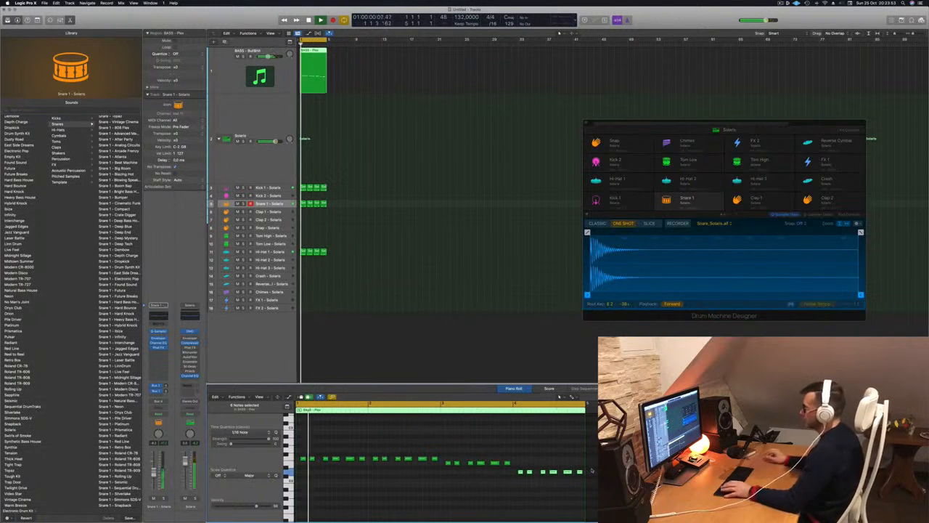
Raise the second-to-last bass note by two semitones and the last bass note by three semitones
{"action": "left_click", "coordinate": [568, 472]}
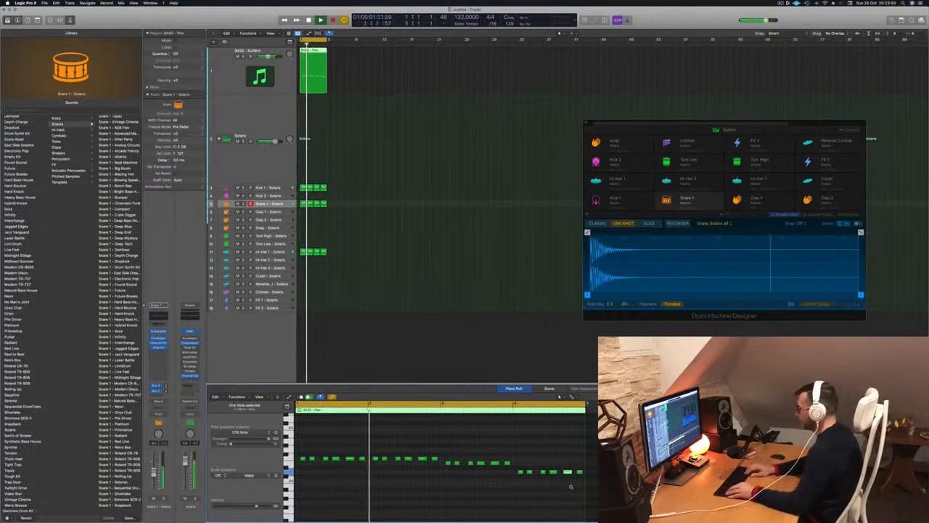
{"action": "key", "text": "alt+Up"}
{"action": "key", "text": "alt+Up"}
{"action": "left_click", "coordinate": [579, 472]}
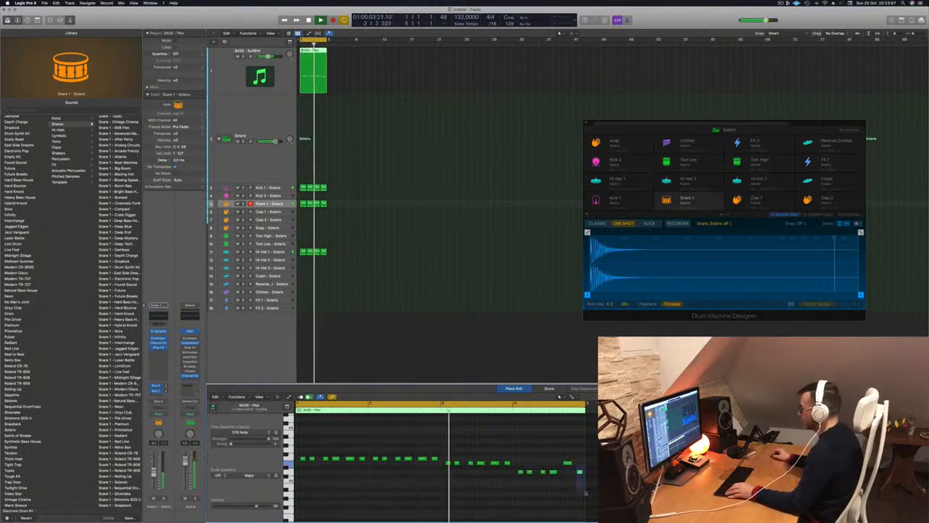
{"action": "key", "text": "alt+Up"}
{"action": "key", "text": "alt+Up"}
{"action": "key", "text": "alt+Up"}
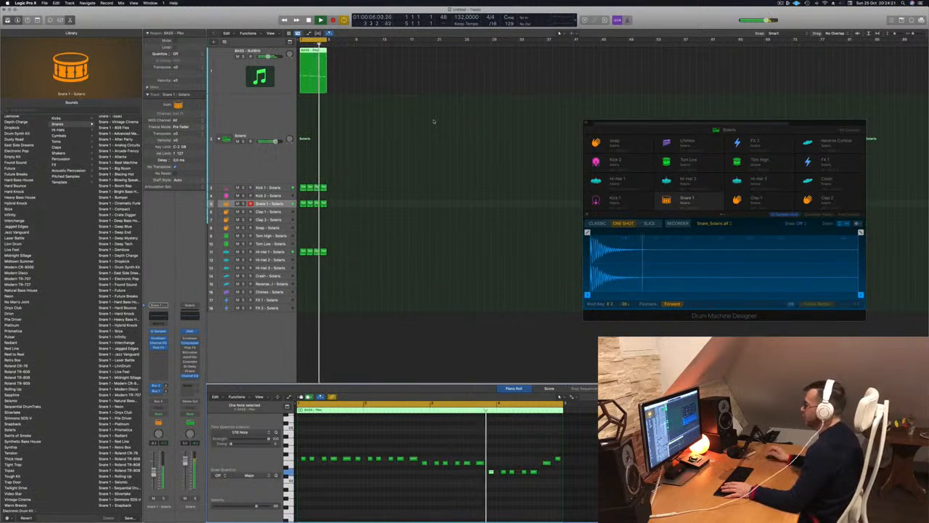
Open the bass track's Sylenth1 instrument to view its settings, close it, and restart the loop from the beginning
{"action": "left_click", "coordinate": [251, 50]}
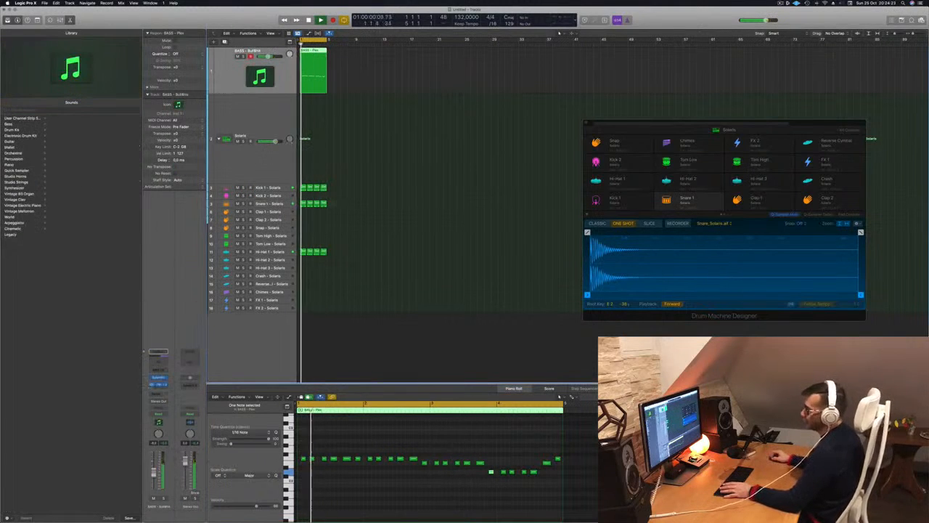
{"action": "left_click", "coordinate": [159, 378]}
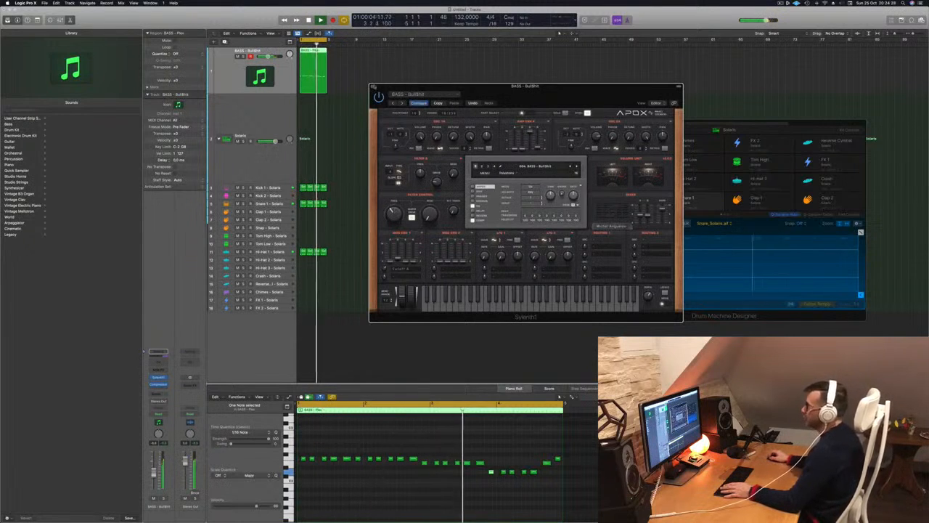
{"action": "key", "text": "super+w"}
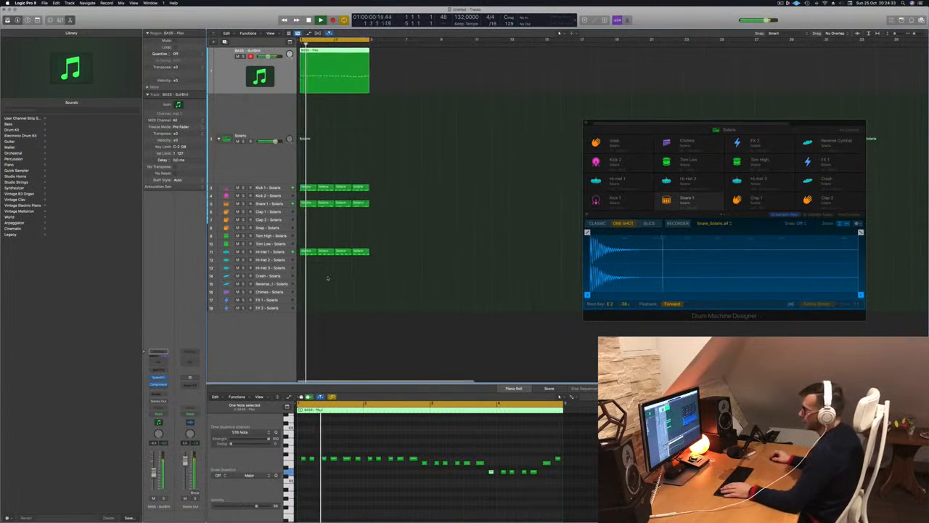
{"action": "key", "text": "Return"}
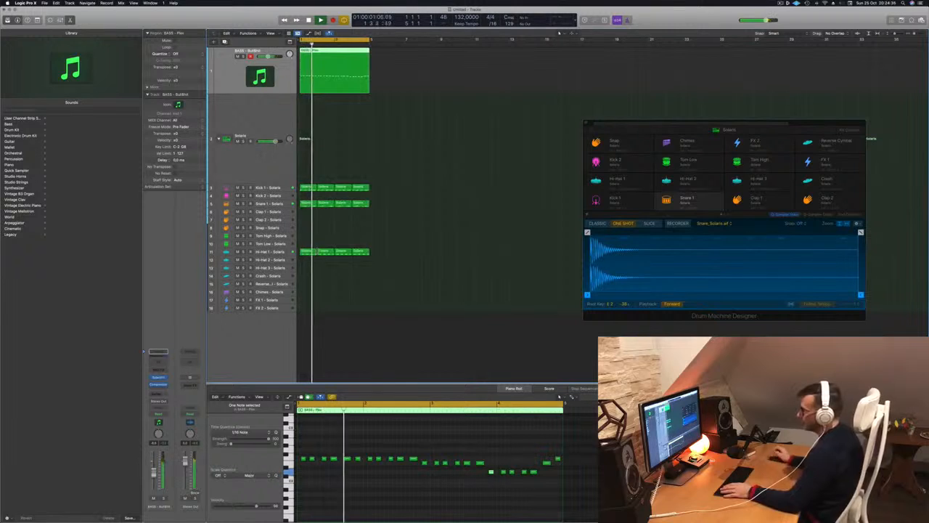
Copy the bar 1 Snare 1 region onto the Clap 2 - Solaris track, select its notes, and play the loop
{"action": "left_click", "coordinate": [309, 252]}
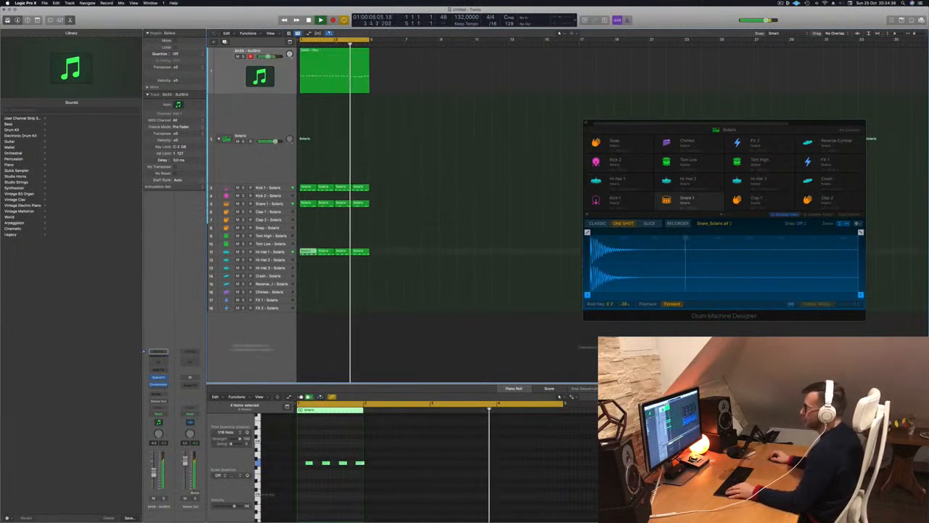
{"action": "left_click_drag", "start_coordinate": [308, 252], "coordinate": [306, 225]}
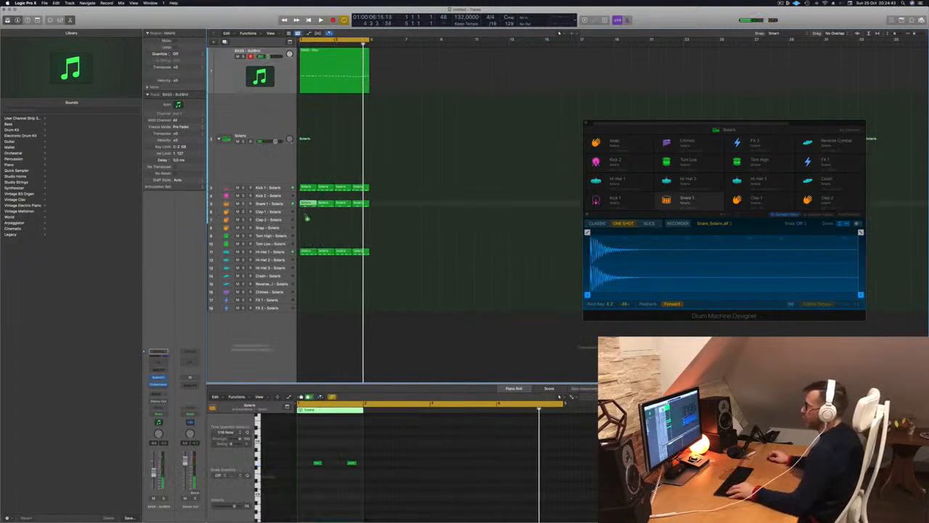
{"action": "left_click_drag", "start_coordinate": [307, 224], "coordinate": [308, 220]}
{"action": "key", "text": "space"}
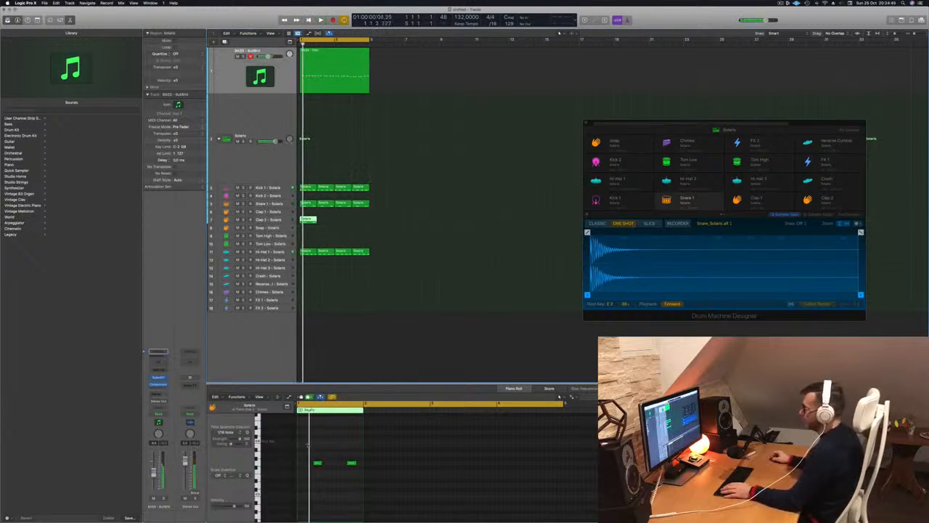
{"action": "left_click_drag", "start_coordinate": [303, 448], "coordinate": [368, 477]}
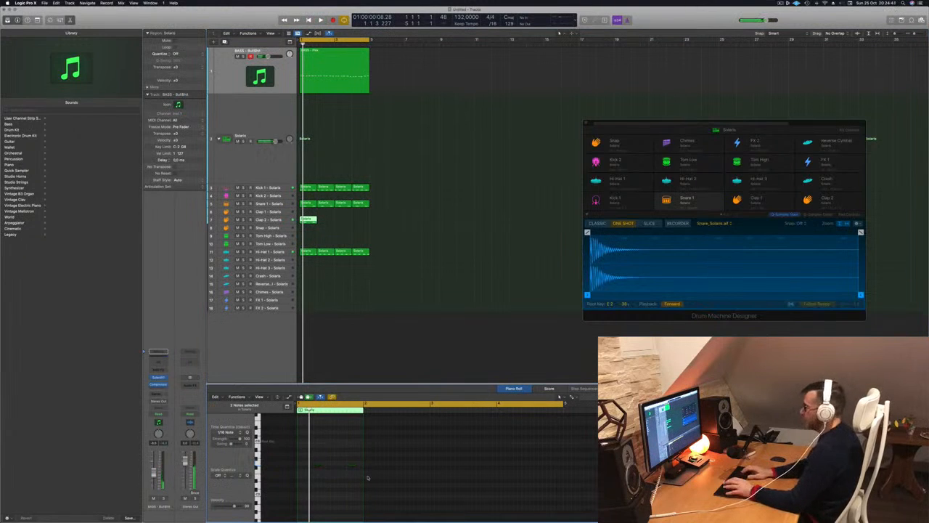
{"action": "key", "text": "space"}
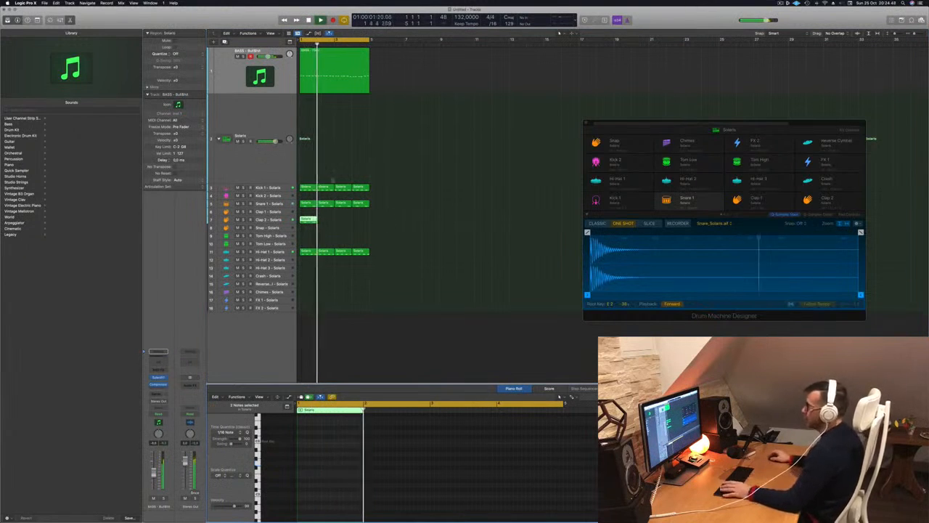
Repeat the Clap 2 region so it also fills bars 2 through 4
{"action": "left_click", "coordinate": [312, 219]}
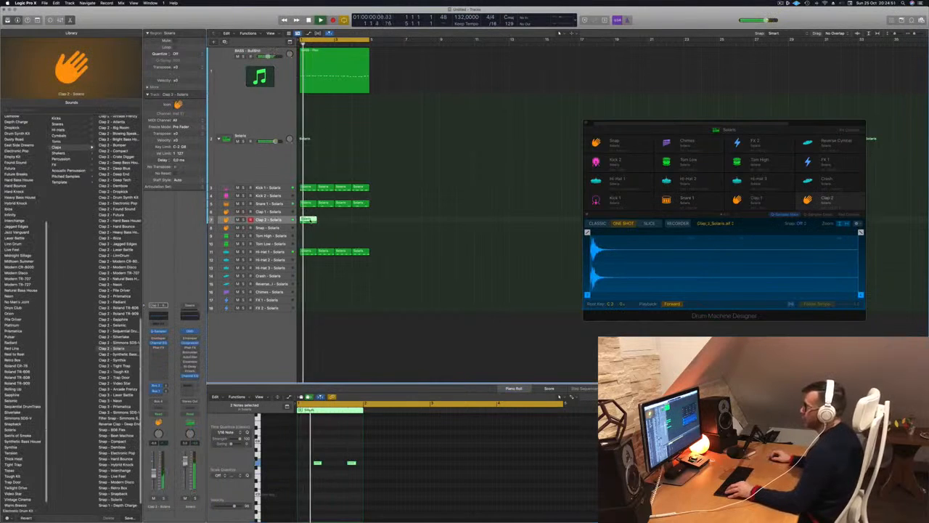
{"action": "key", "text": "super+r"}
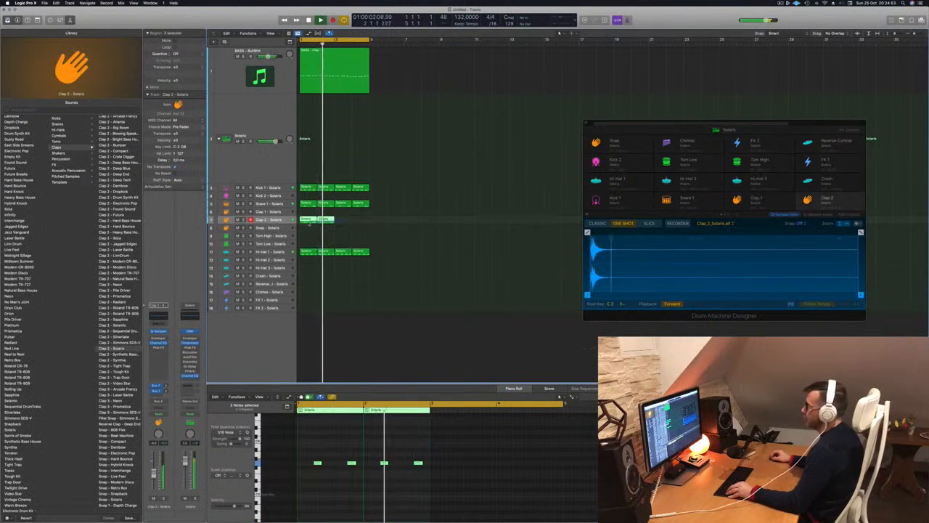
{"action": "left_click_drag", "start_coordinate": [309, 222], "coordinate": [343, 222]}
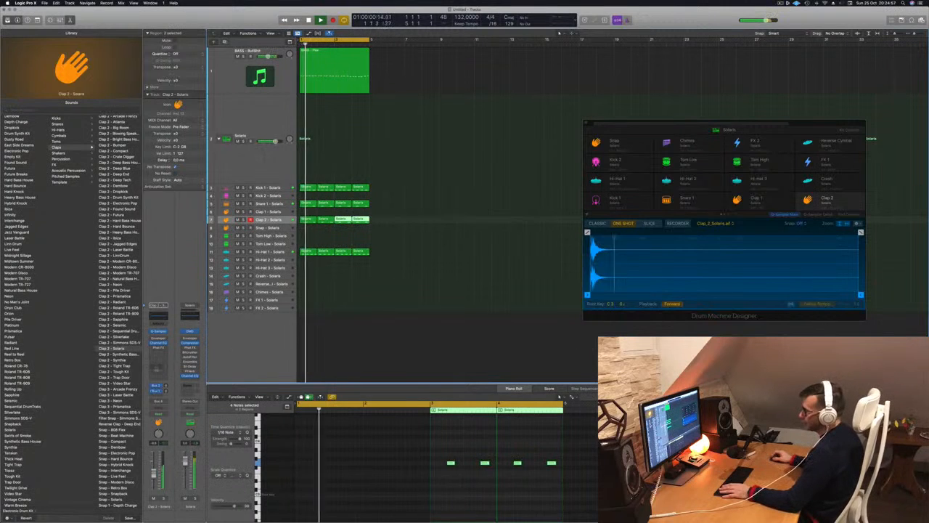
Insert a stereo Stereo Delay effect on the Clap 2 - Solaris channel and move its window lower over the arrangement
{"action": "left_click", "coordinate": [165, 339]}
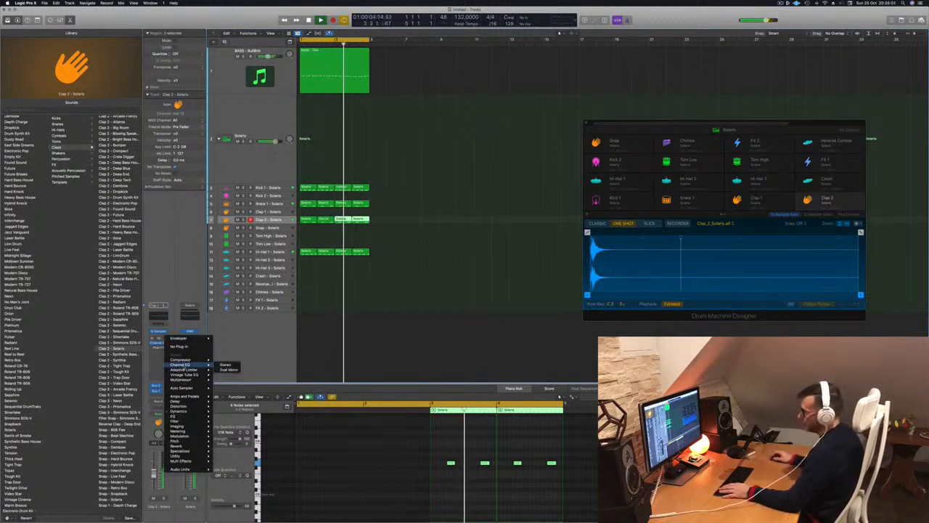
{"action": "mouse_move", "coordinate": [178, 401]}
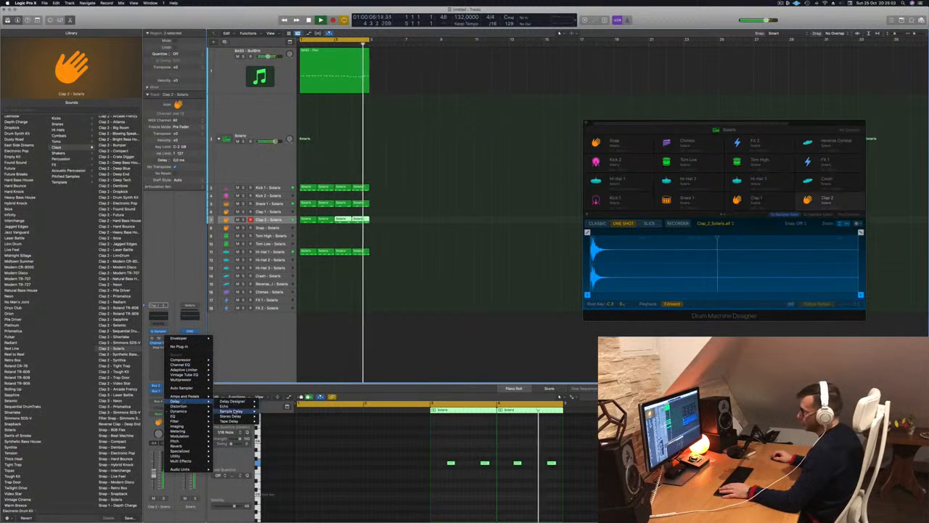
{"action": "mouse_move", "coordinate": [229, 421]}
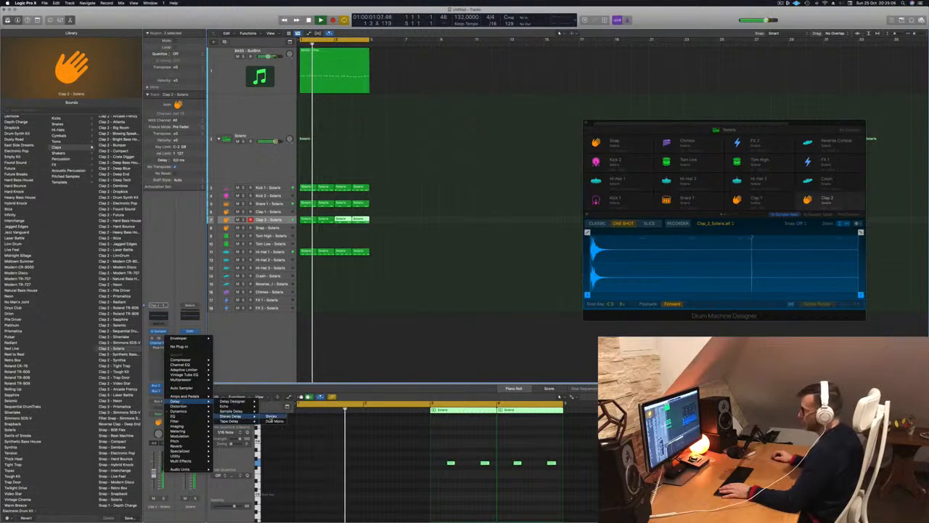
{"action": "left_click", "coordinate": [271, 416]}
{"action": "left_click_drag", "start_coordinate": [436, 75], "coordinate": [462, 198]}
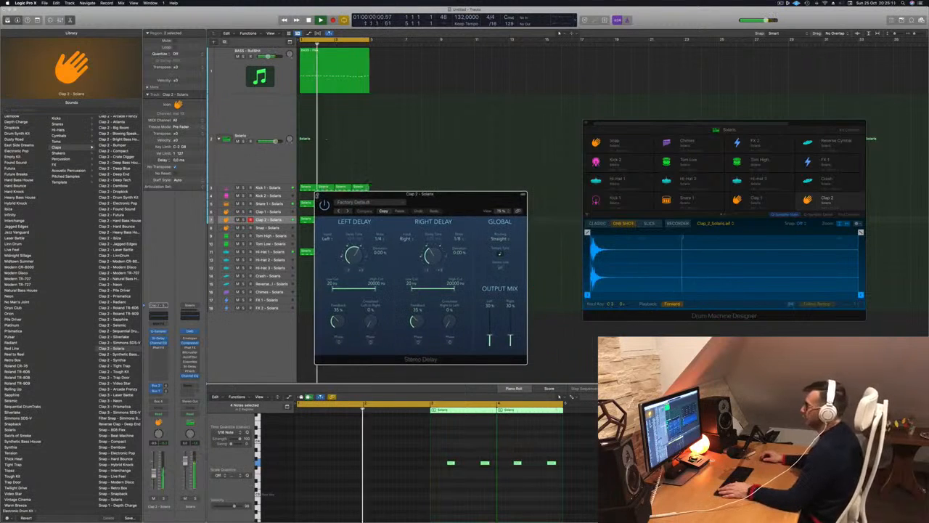
Close the clap's Stereo Delay window and copy a one-bar pattern region onto the Hi-Hat 2 - Solaris track in bar 1
{"action": "left_click", "coordinate": [317, 195]}
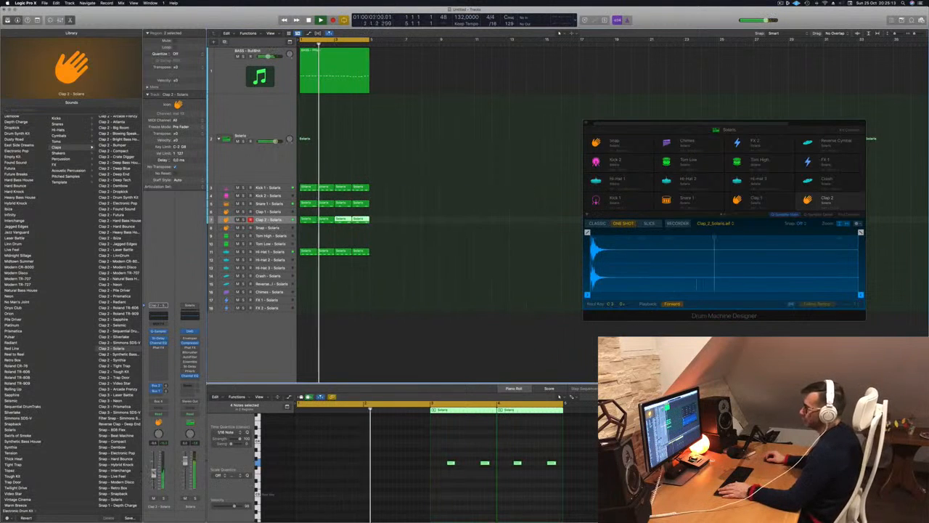
{"action": "left_click", "coordinate": [367, 318]}
{"action": "scroll", "coordinate": [356, 318], "scroll_direction": "down", "scroll_amount": 1}
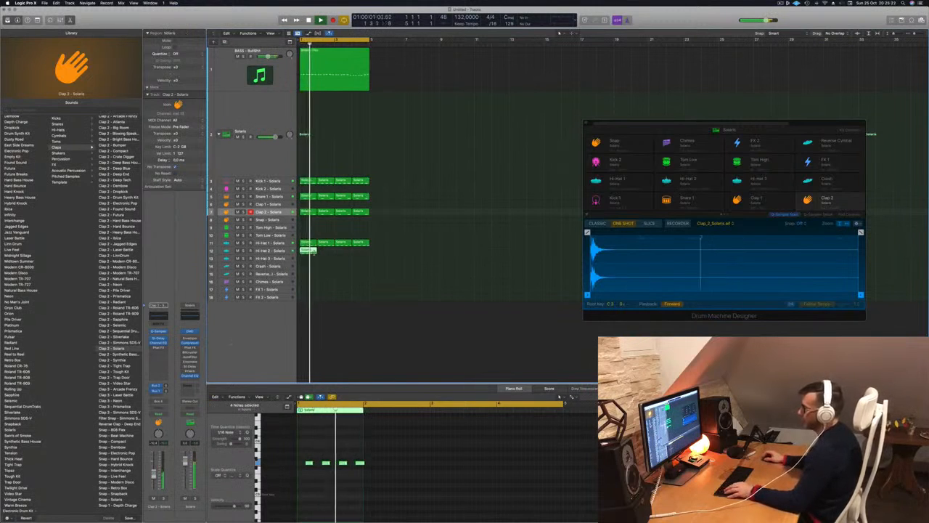
Add shifted copies of the four notes in the bar 1 Hi-Hat 2 region, and repeat the region through bar 4
{"action": "left_click_drag", "start_coordinate": [304, 462], "coordinate": [363, 470]}
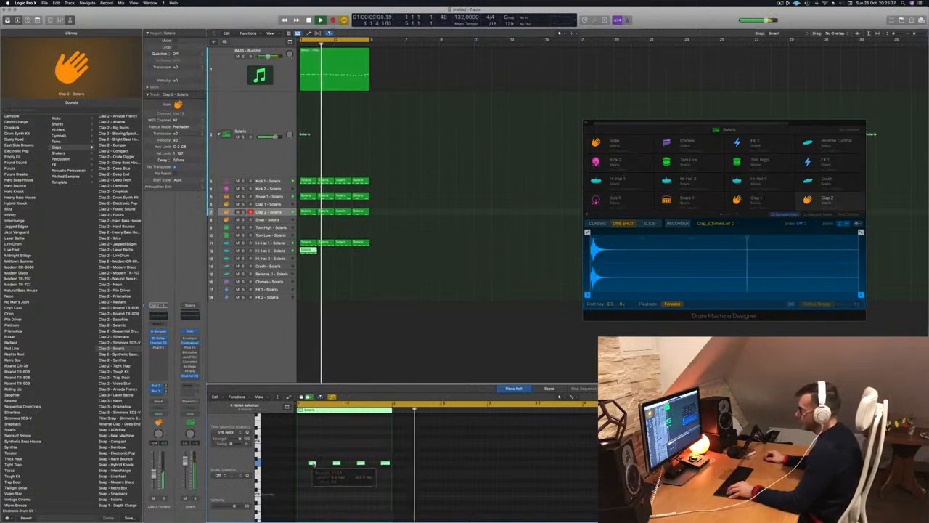
{"action": "mouse_move", "coordinate": [313, 465]}
{"action": "left_mouse_down"}
{"action": "mouse_move", "coordinate": [301, 469]}
{"action": "mouse_move", "coordinate": [318, 465]}
{"action": "left_mouse_up"}
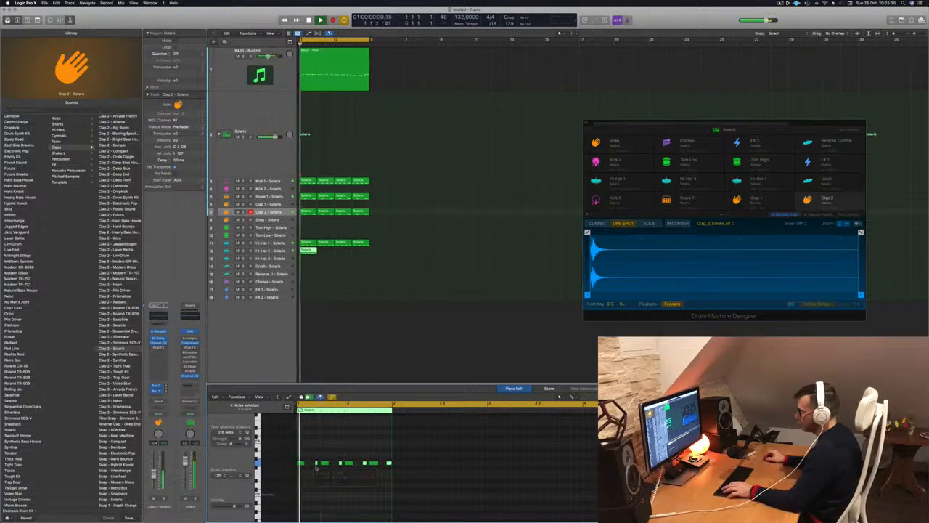
{"action": "scroll", "coordinate": [316, 468], "scroll_direction": "up", "scroll_amount": 3}
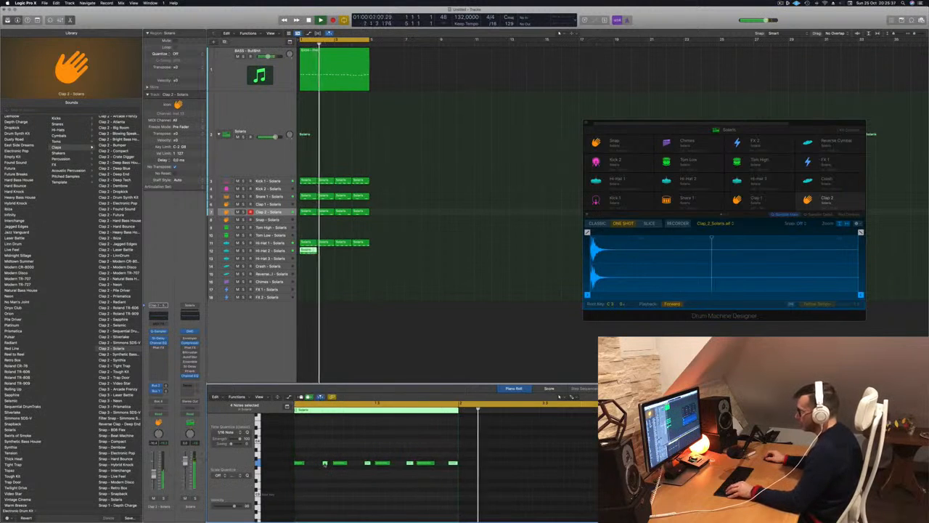
{"action": "left_click_drag", "start_coordinate": [324, 464], "coordinate": [312, 466]}
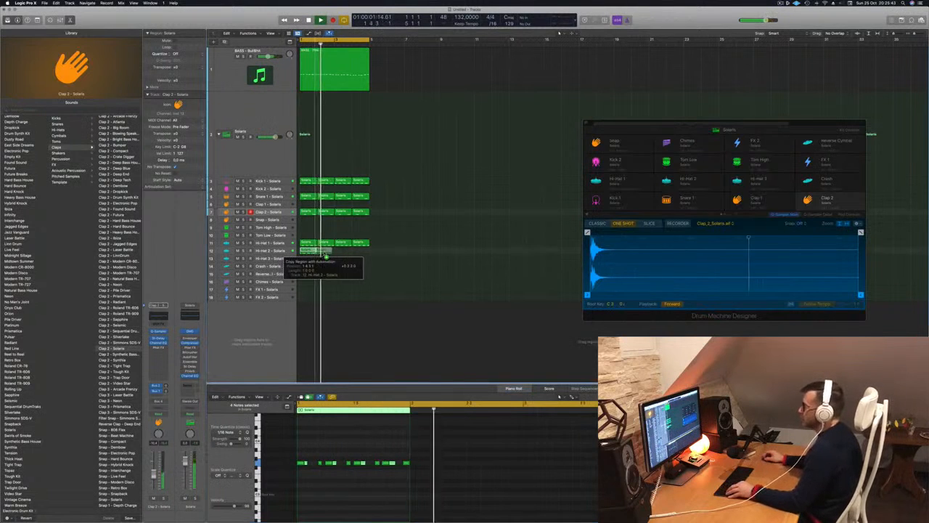
{"action": "left_click_drag", "start_coordinate": [327, 257], "coordinate": [346, 251]}
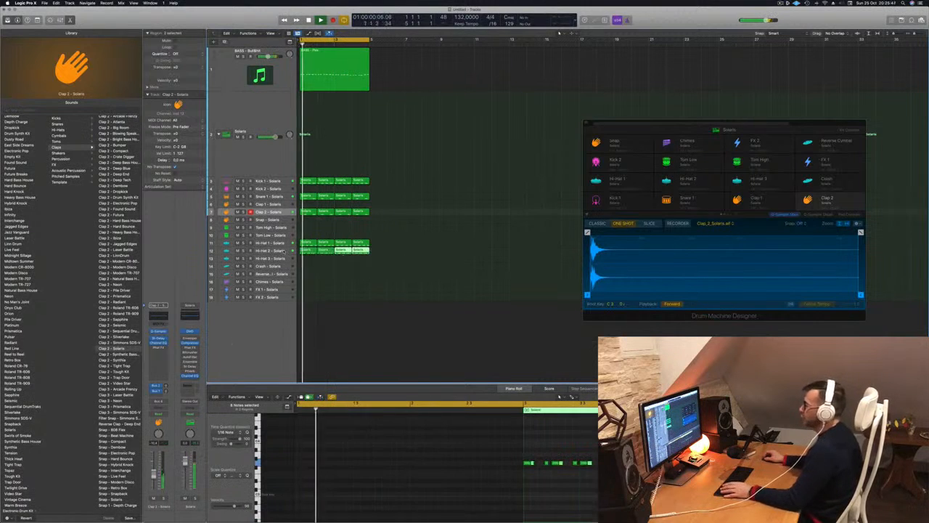
Insert a Stereo Delay on the Hi-Hat 2 - Solaris channel in place of its Sample Delay
{"action": "left_click", "coordinate": [284, 251]}
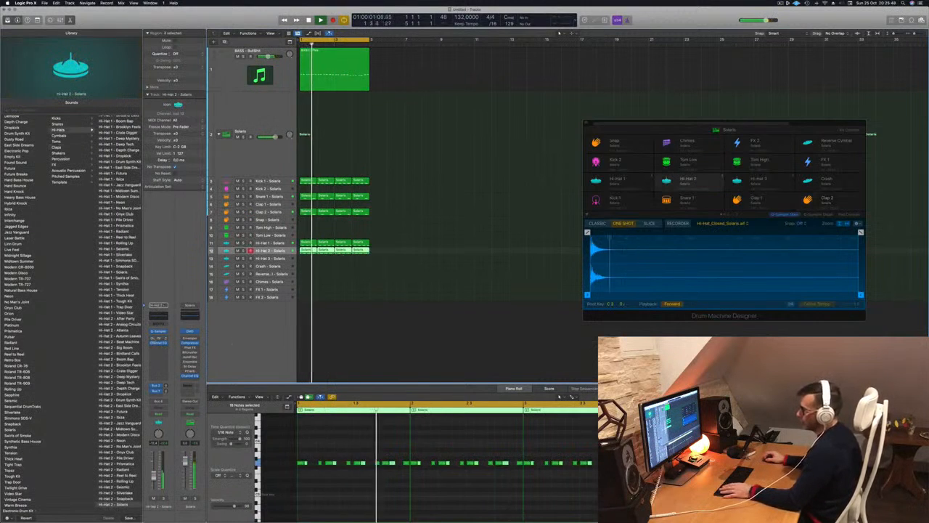
{"action": "left_click", "coordinate": [166, 339]}
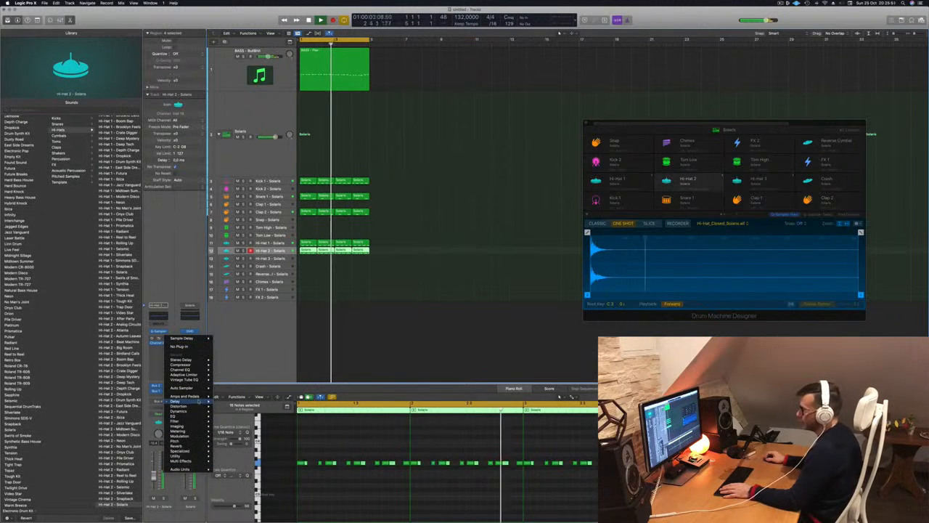
{"action": "mouse_move", "coordinate": [175, 401]}
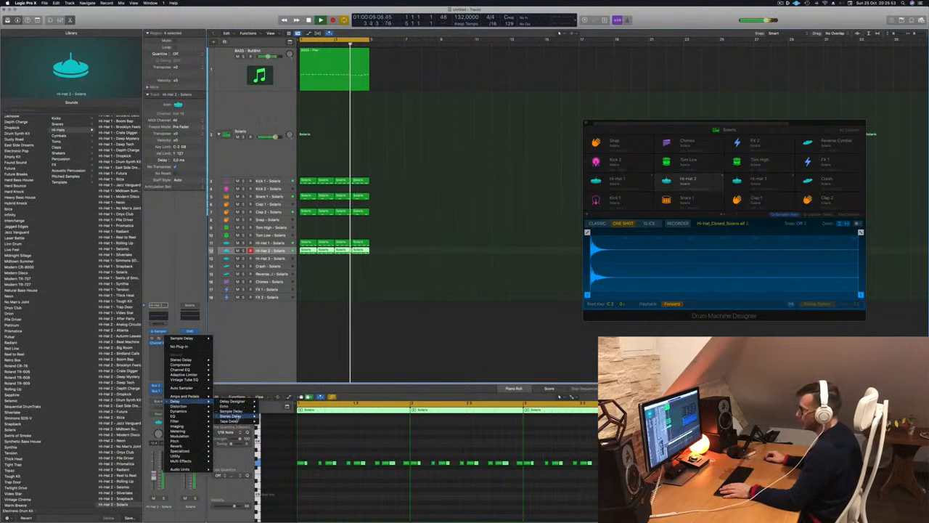
{"action": "left_click", "coordinate": [272, 416]}
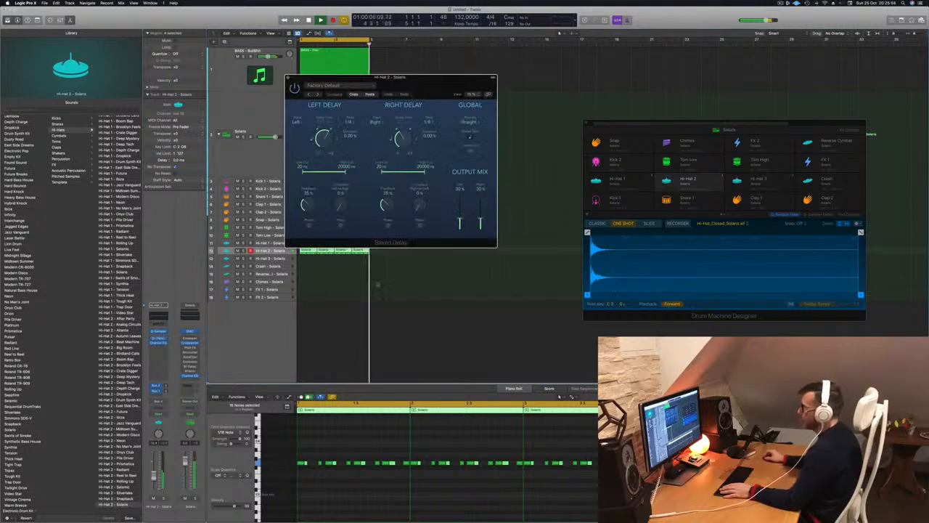
Load the 1/8 Note preset in the Hi-Hat 2 Stereo Delay, move its window aside, and raise the left output mix
{"action": "left_click", "coordinate": [331, 85]}
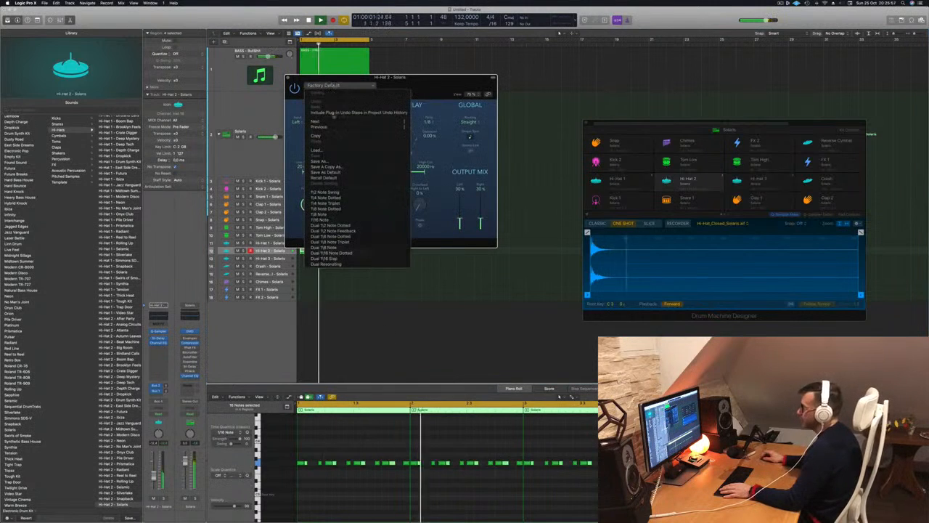
{"action": "left_click", "coordinate": [323, 219]}
{"action": "left_click_drag", "start_coordinate": [422, 85], "coordinate": [484, 118]}
{"action": "left_click_drag", "start_coordinate": [544, 225], "coordinate": [522, 239]}
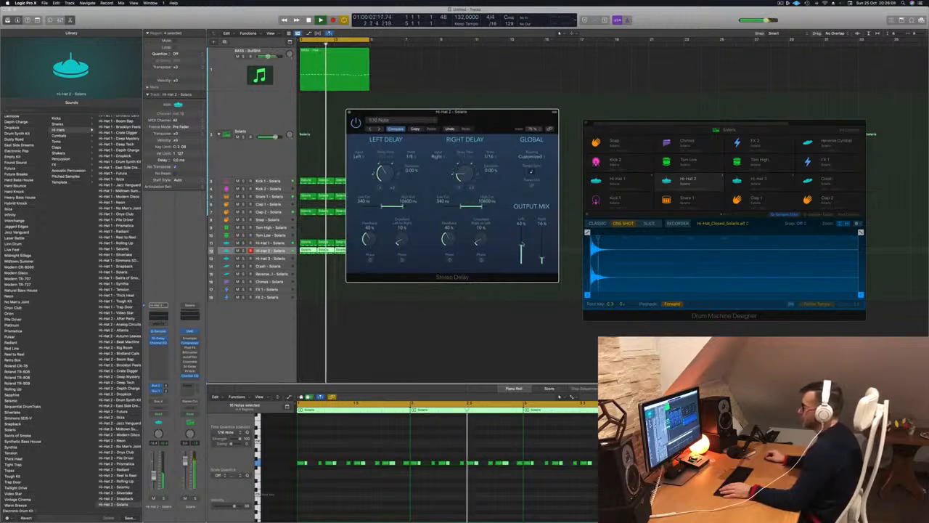
Step through the Hi-Hat 2 delay presets to 1/2 Note Swing, close the effect window, and replay the loop from the beginning
{"action": "left_click", "coordinate": [370, 128]}
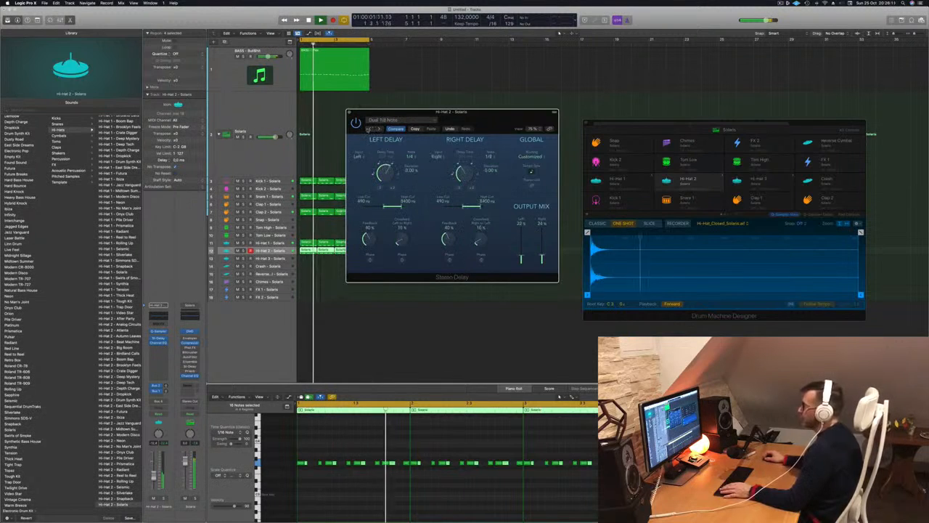
{"action": "left_click", "coordinate": [379, 129]}
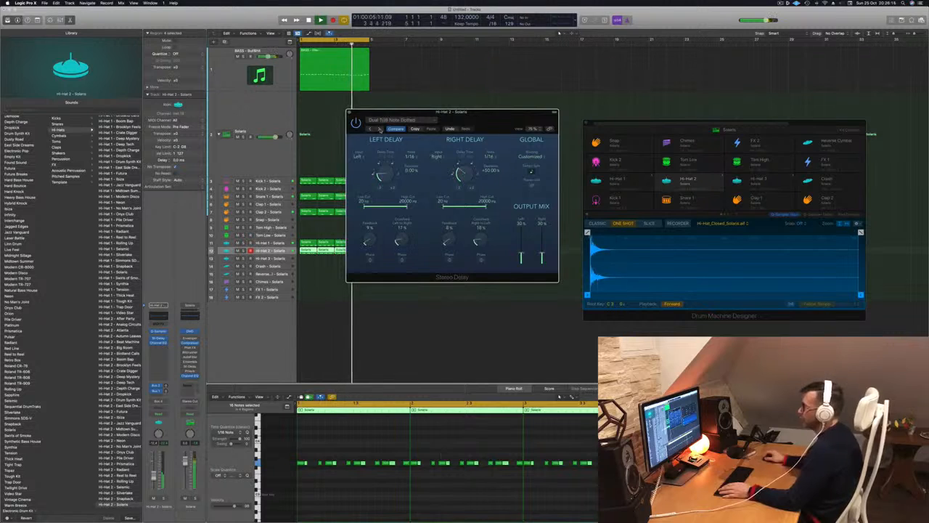
{"action": "left_click", "coordinate": [379, 128]}
{"action": "left_click", "coordinate": [379, 129]}
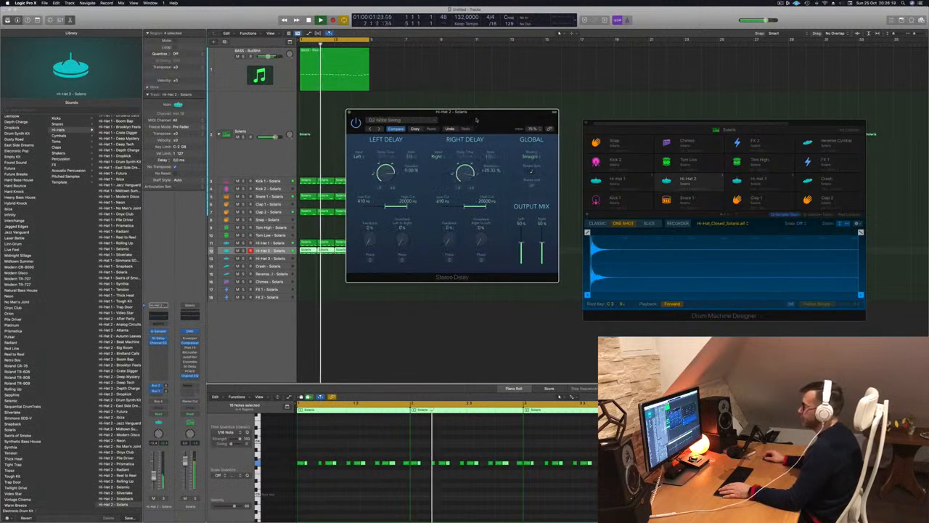
{"action": "left_click", "coordinate": [349, 112]}
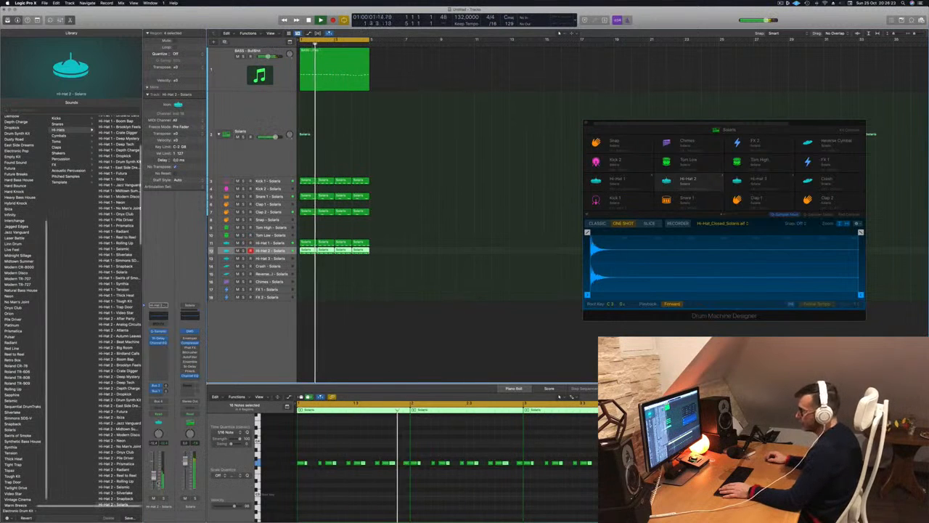
{"action": "key", "text": "Return"}
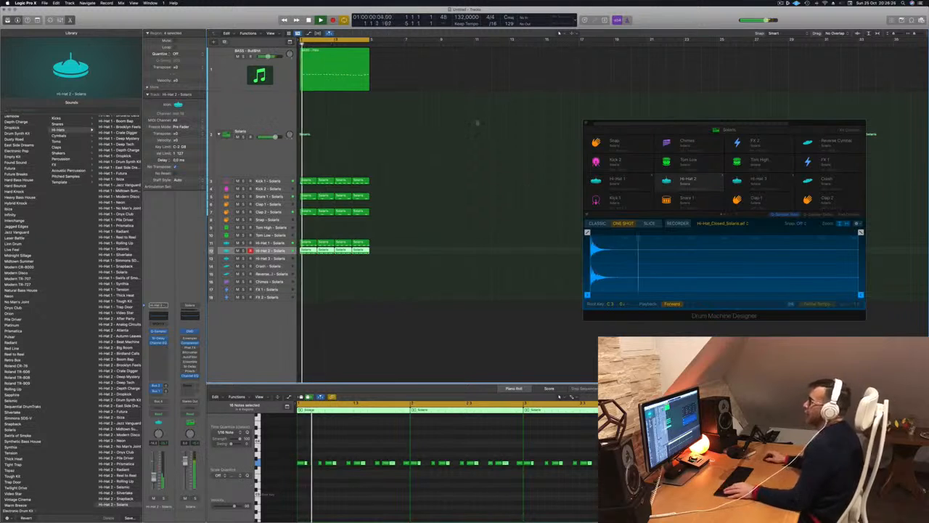
Duplicate the bass track with its channel settings and restart the loop playback
{"action": "key", "text": "super+Right"}
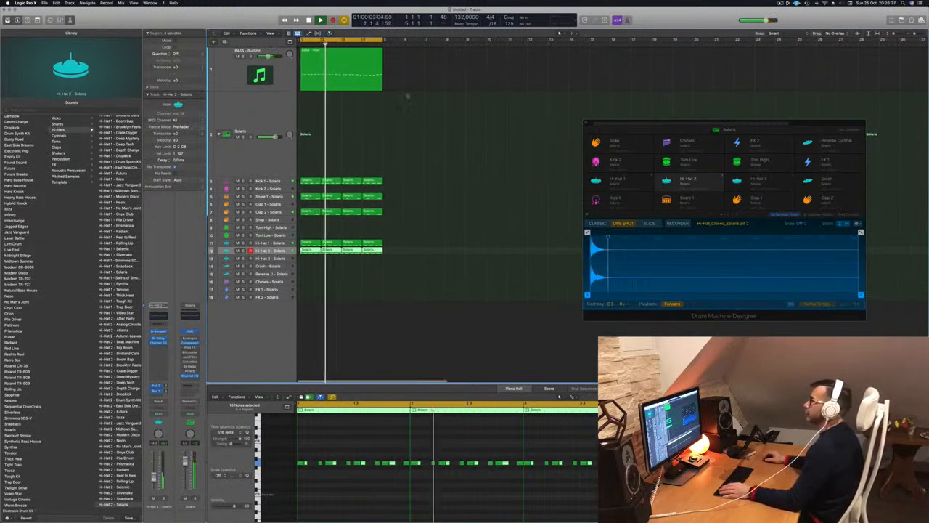
{"action": "left_click", "coordinate": [358, 71]}
{"action": "left_click", "coordinate": [234, 109]}
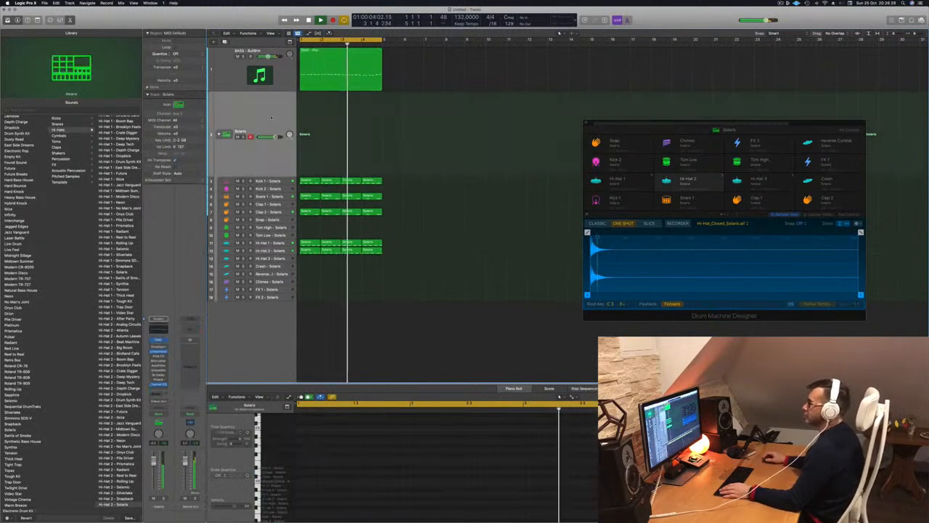
{"action": "left_click", "coordinate": [231, 73]}
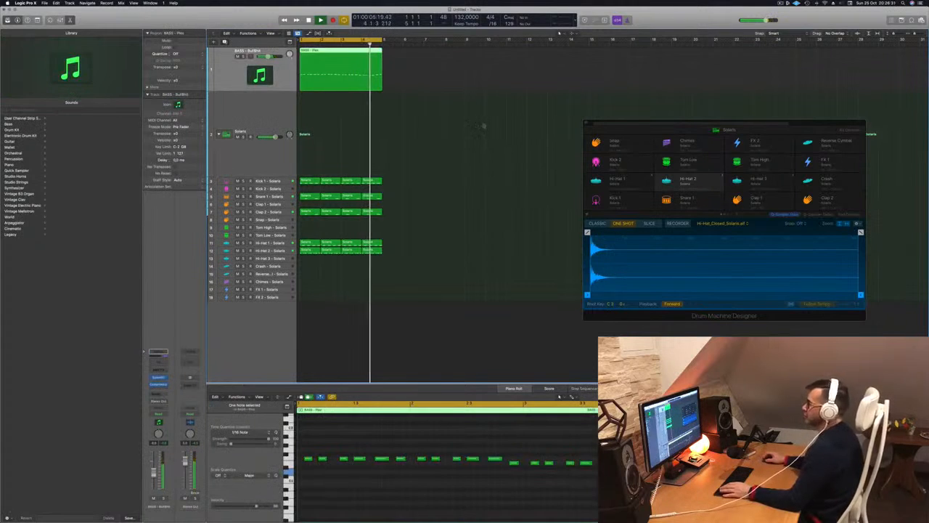
{"action": "key", "text": "super+d"}
{"action": "key", "text": "space"}
{"action": "key", "text": "space"}
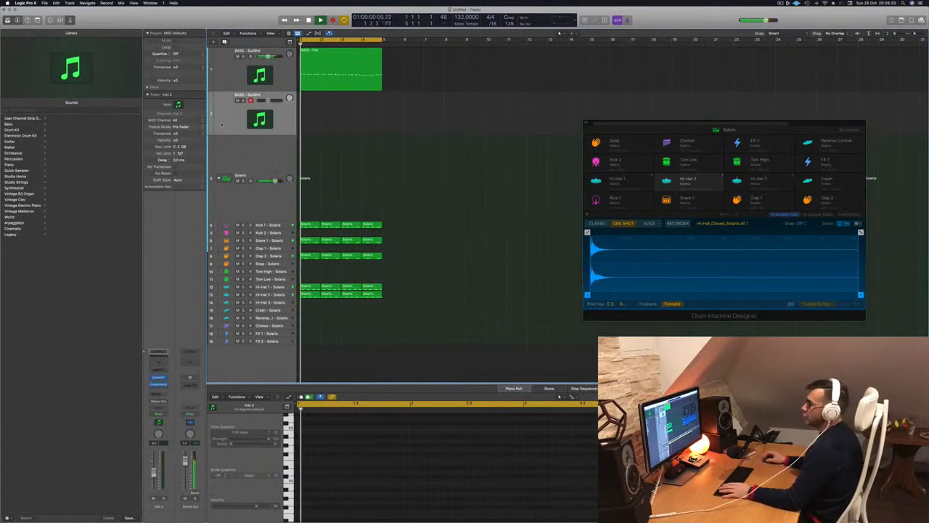
Open Sylenth1 on the duplicated track, load the PAD - 1999 preset, and move the plug-in window clear of the regions
{"action": "left_click", "coordinate": [158, 378]}
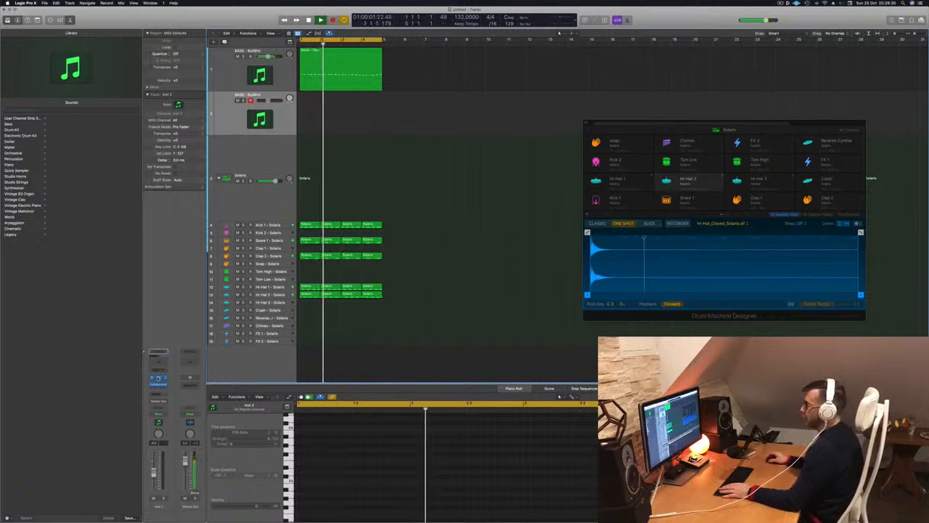
{"action": "left_click_drag", "start_coordinate": [480, 99], "coordinate": [468, 96]}
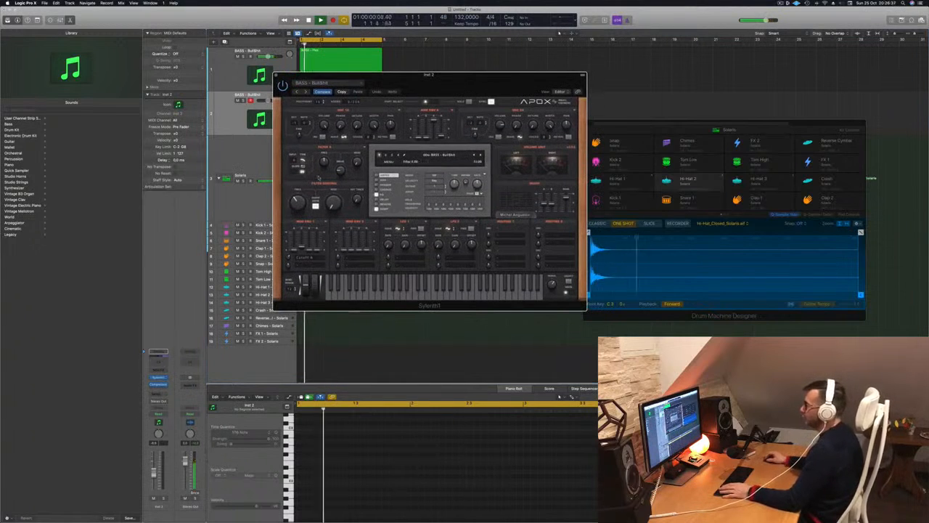
{"action": "left_click", "coordinate": [440, 156]}
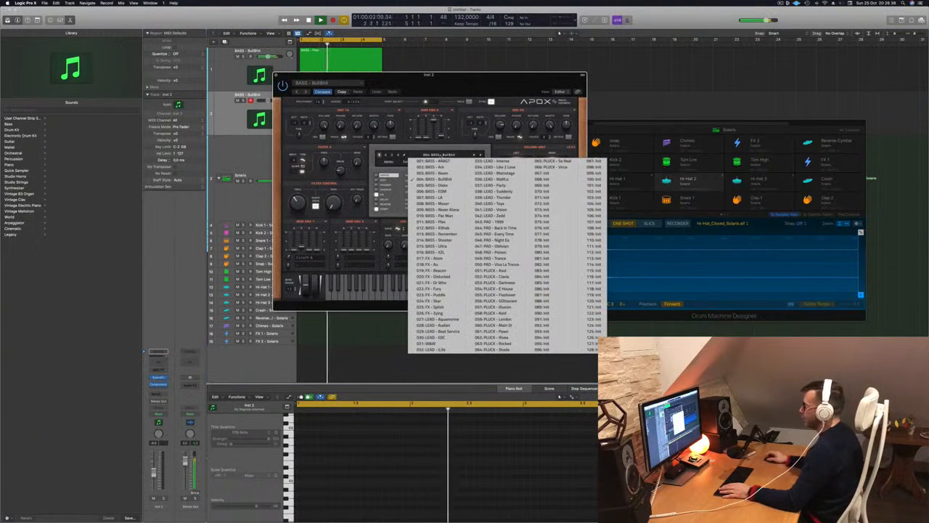
{"action": "left_click", "coordinate": [498, 226]}
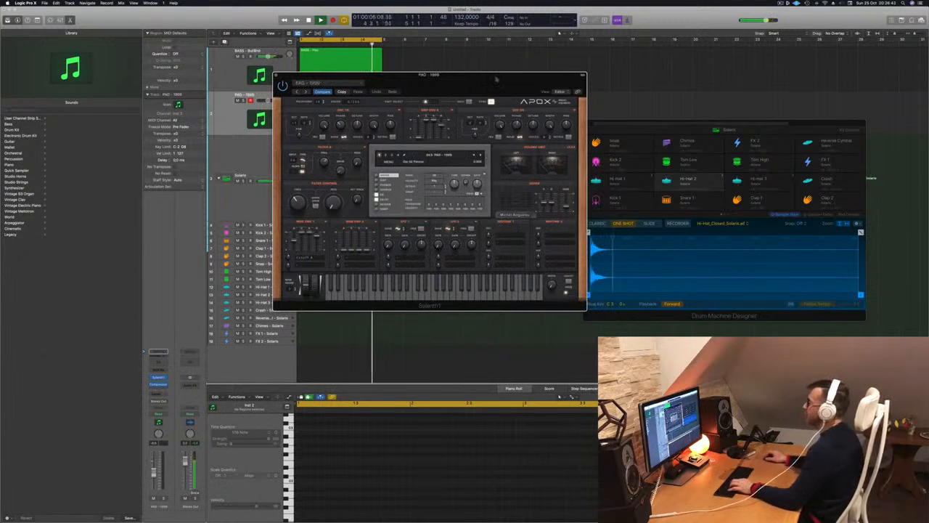
{"action": "left_click_drag", "start_coordinate": [497, 78], "coordinate": [609, 87]}
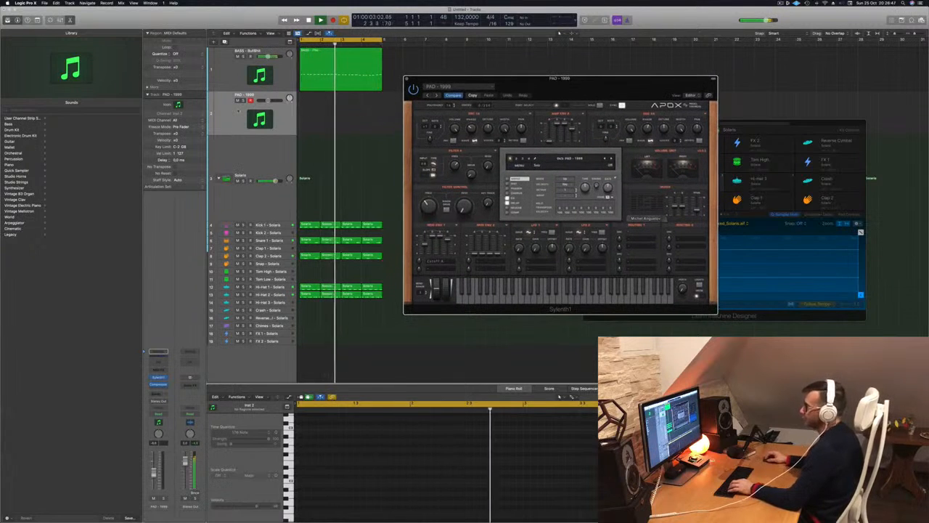
Audition successive Sylenth1 presets on the new track over the loop, ending on PLUCK - Asul
{"action": "left_click", "coordinate": [118, 363]}
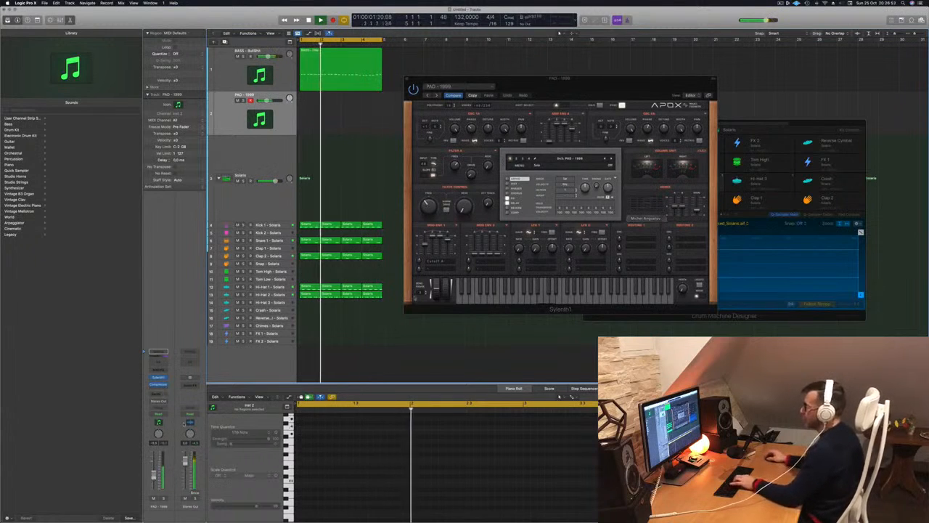
{"action": "left_click", "coordinate": [612, 159]}
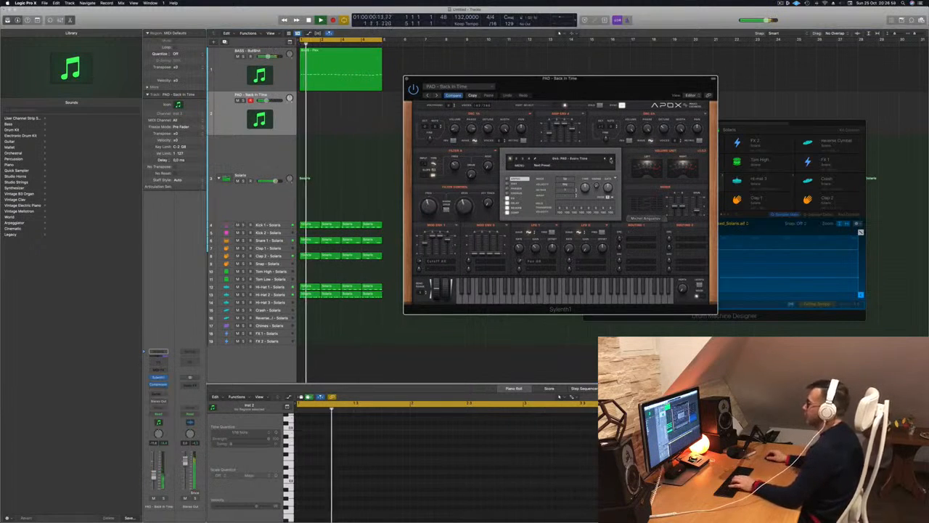
{"action": "left_click_drag", "start_coordinate": [617, 92], "coordinate": [580, 104]}
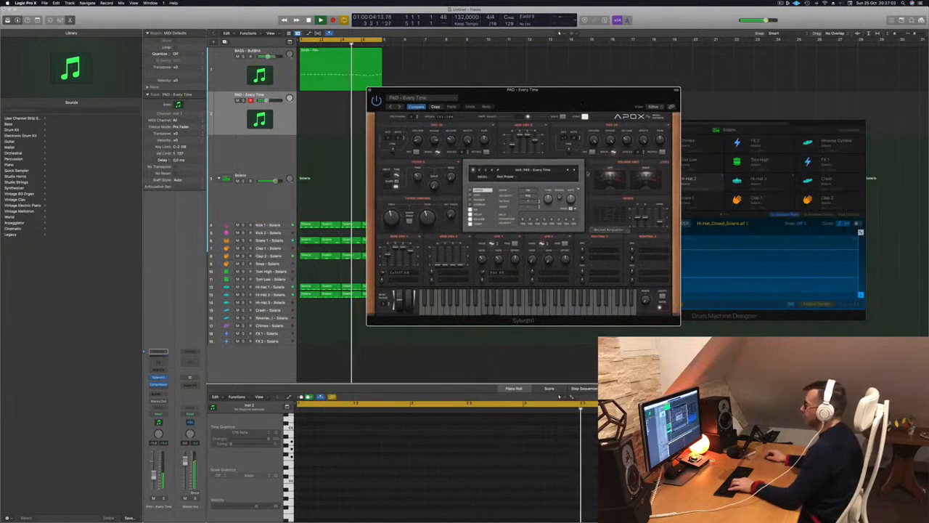
{"action": "left_click", "coordinate": [574, 170]}
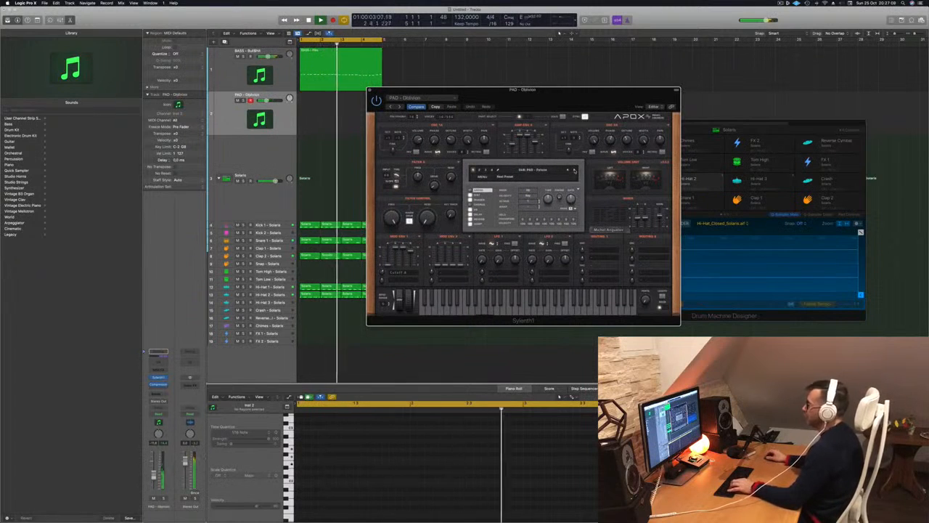
{"action": "left_click", "coordinate": [575, 171]}
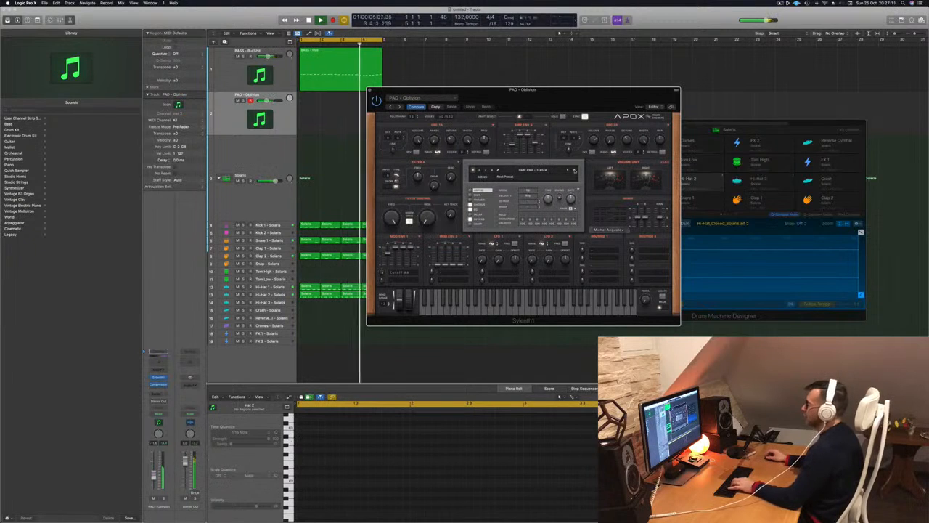
{"action": "left_click", "coordinate": [575, 171]}
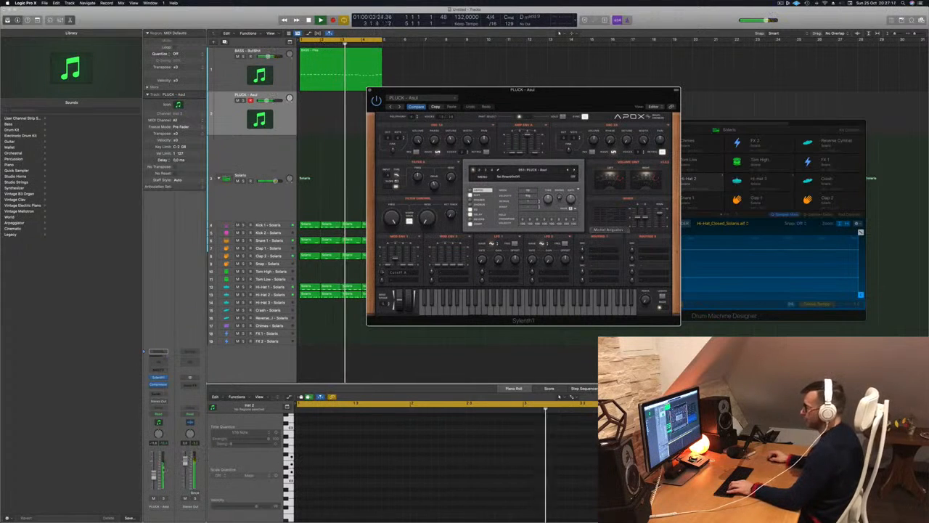
Add a bus send to the PLUCK - Asul channel
{"action": "left_click", "coordinate": [158, 393]}
{"action": "mouse_move", "coordinate": [155, 402]}
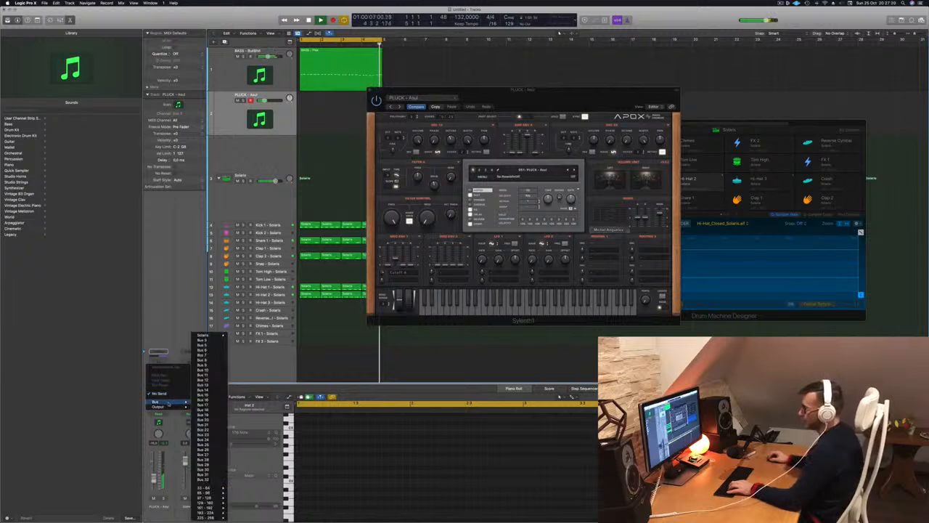
{"action": "left_click", "coordinate": [203, 343]}
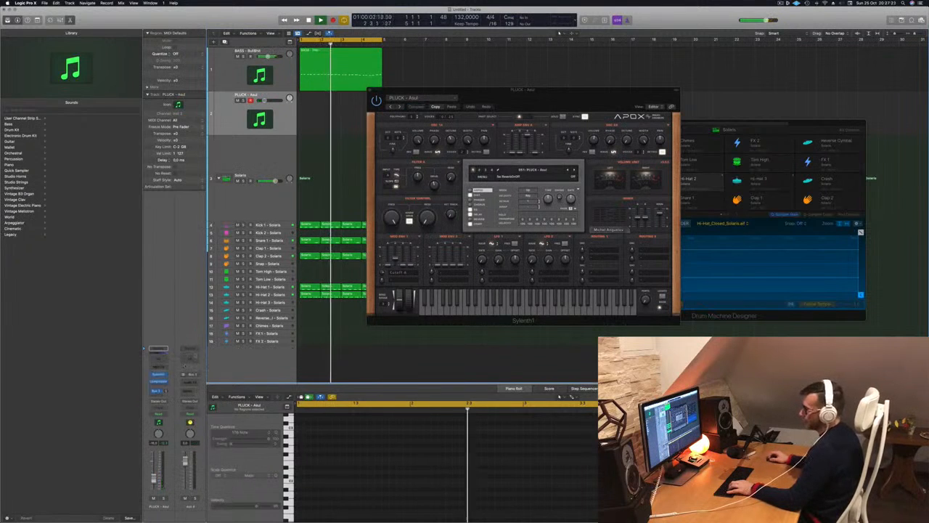
Insert a SilverVerb reverb on the aux channel fed by the pluck's bus and adjust the pluck's send level
{"action": "left_click", "coordinate": [187, 381]}
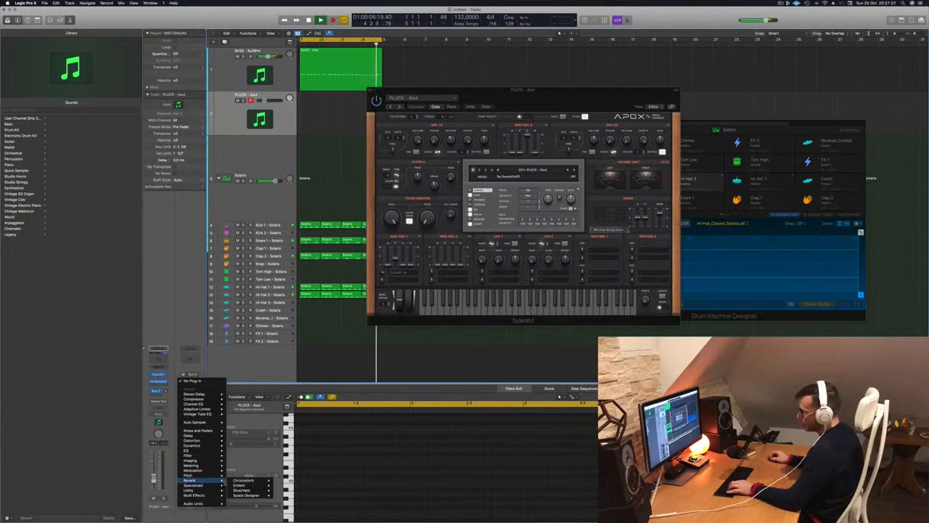
{"action": "left_click", "coordinate": [247, 492]}
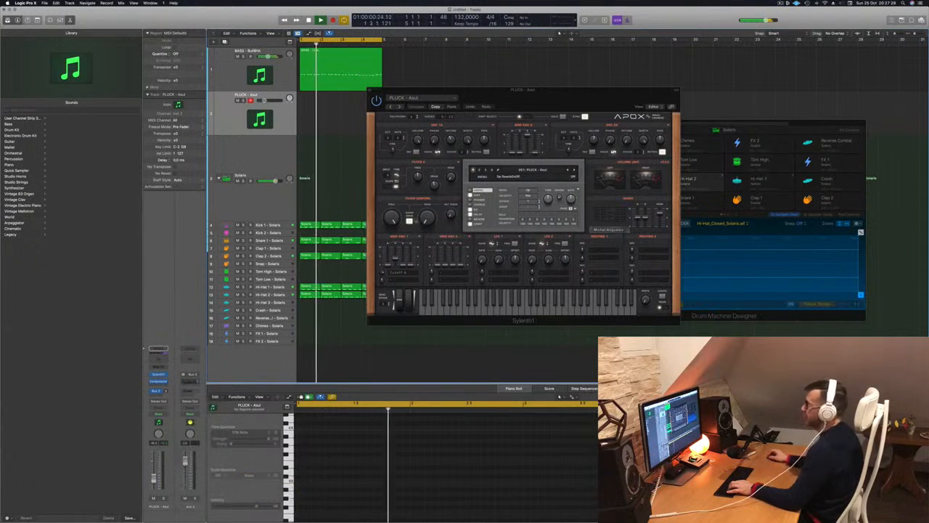
{"action": "left_click_drag", "start_coordinate": [435, 91], "coordinate": [345, 106]}
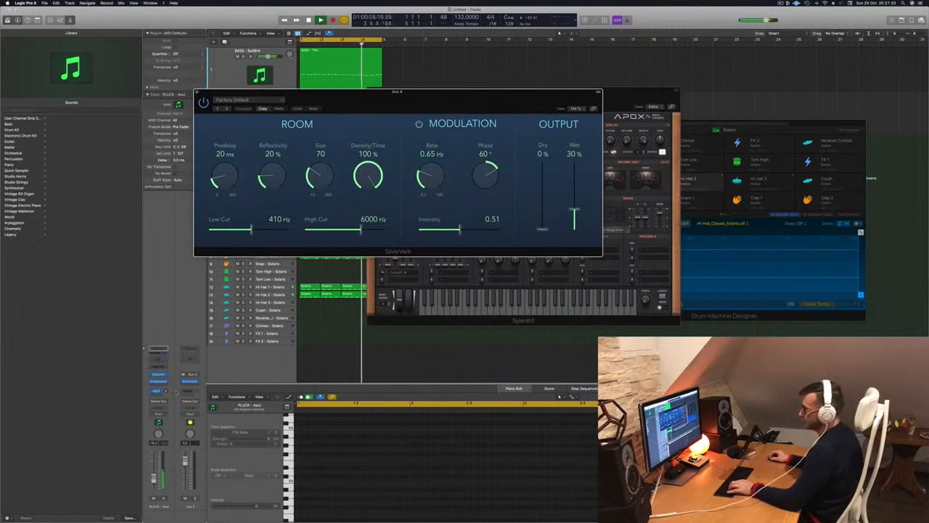
{"action": "left_click_drag", "start_coordinate": [165, 391], "coordinate": [167, 369]}
Load the saved grandiose preset in SilverVerb and close the reverb window
{"action": "left_click", "coordinate": [253, 101]}
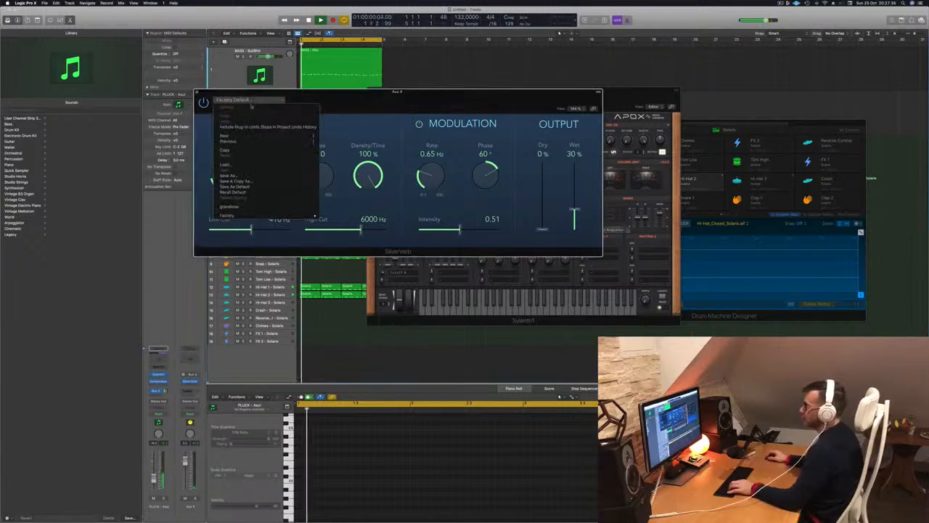
{"action": "left_click", "coordinate": [261, 208]}
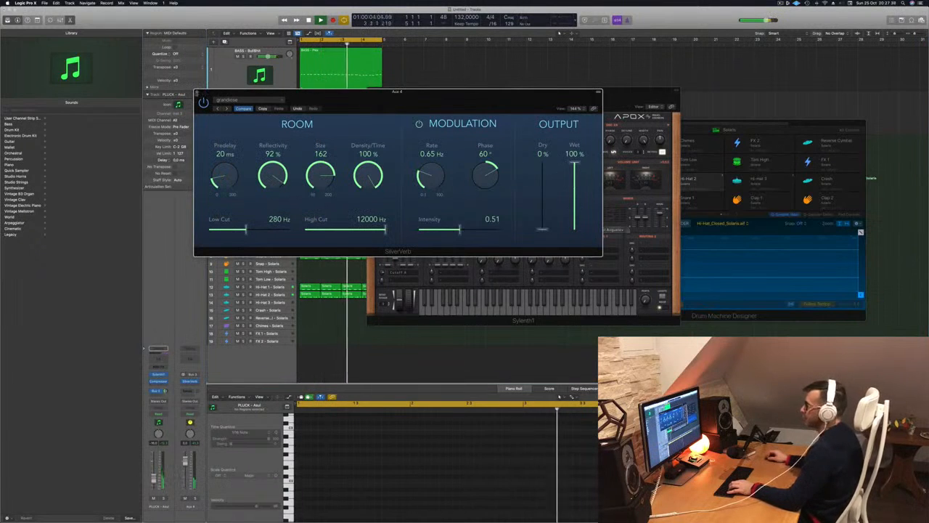
{"action": "left_click", "coordinate": [197, 93]}
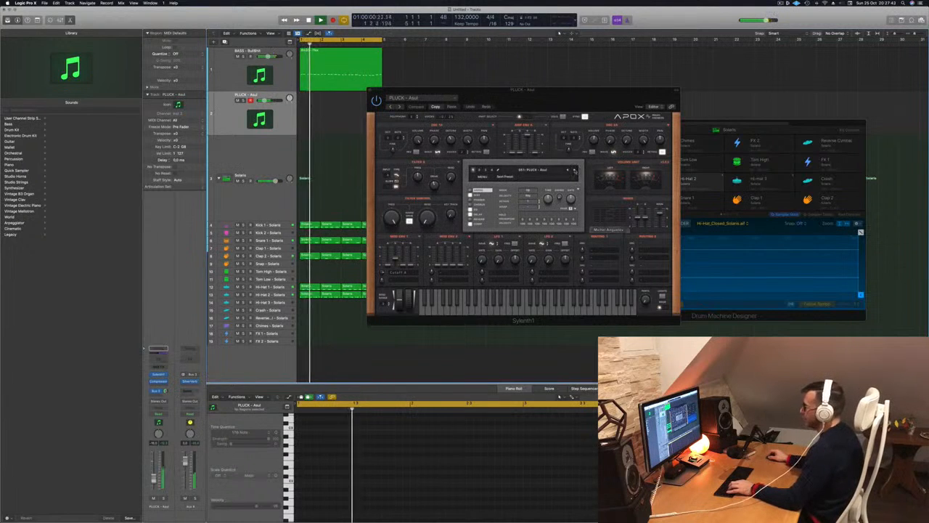
Load the PLUCK - Clavia preset in Sylenth1, record a pluck melody over the loop, and play the recording back
{"action": "left_click", "coordinate": [575, 171]}
{"action": "left_click", "coordinate": [575, 170]}
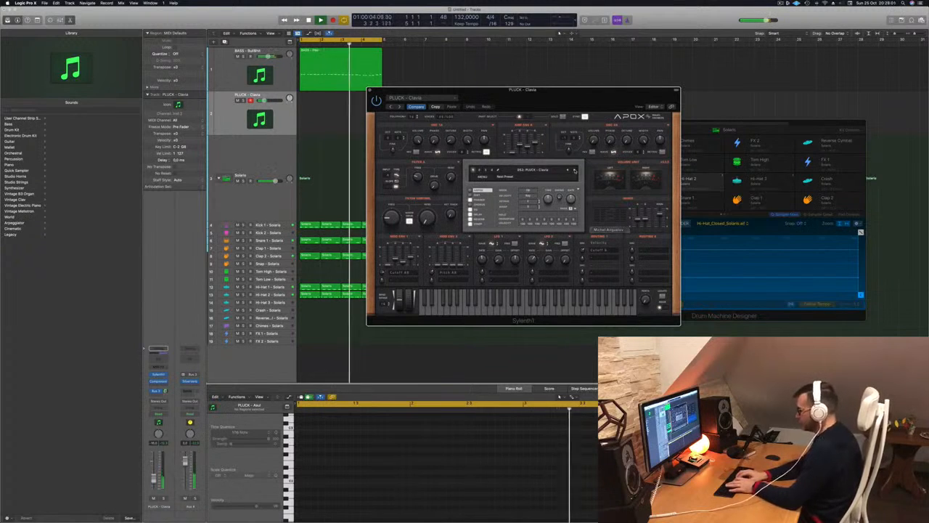
{"action": "key", "text": "r"}
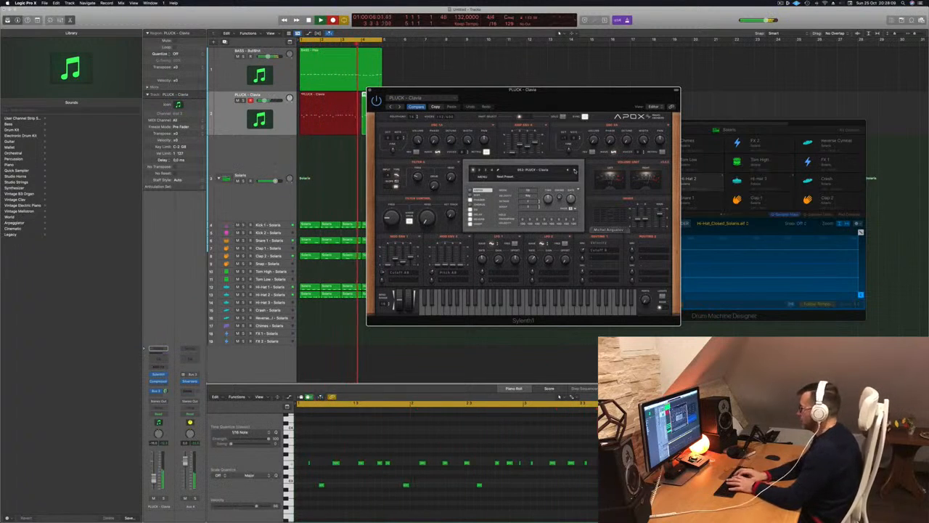
{"action": "key", "text": "space"}
{"action": "key", "text": "space"}
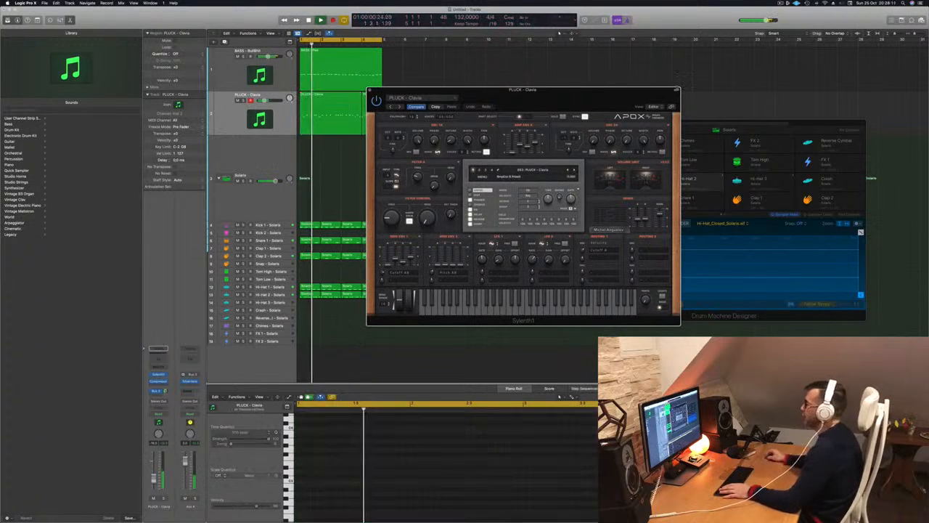
Move Sylenth1 clear of the regions and quantize all notes of the first recorded pluck region to 1/16 Note
{"action": "left_click_drag", "start_coordinate": [501, 97], "coordinate": [659, 85]}
{"action": "left_click", "coordinate": [345, 102]}
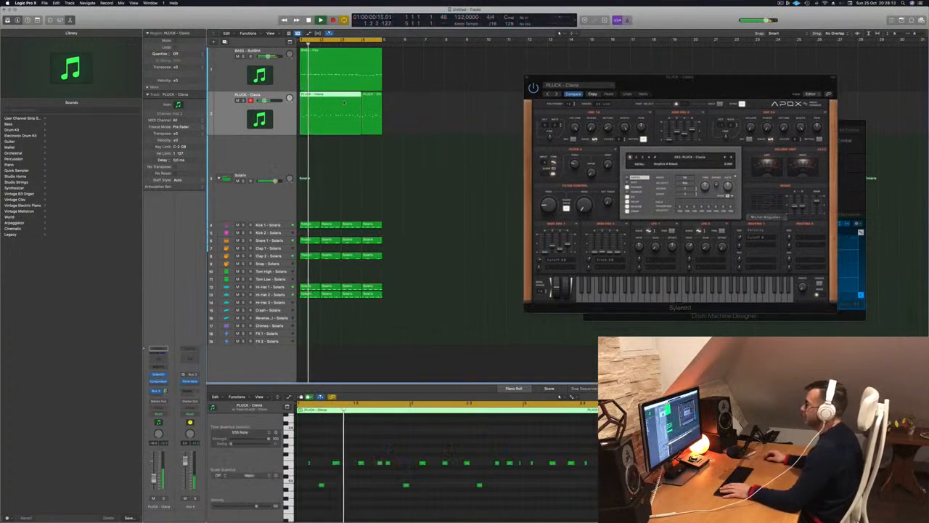
{"action": "key", "text": "space"}
{"action": "left_click", "coordinate": [360, 443]}
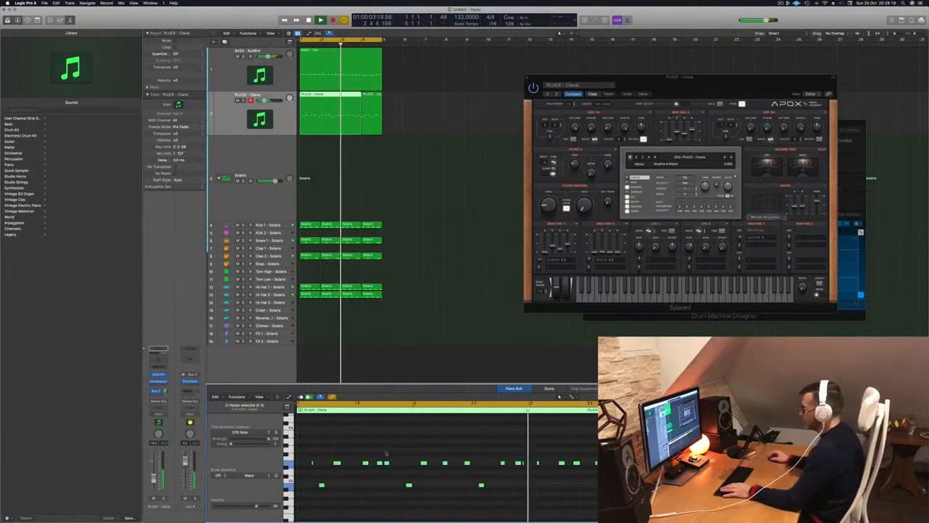
Split the pluck region at bar 3 and delete everything after the split on that track
{"action": "double_click", "coordinate": [340, 96], "text": "super"}
{"action": "left_click_drag", "start_coordinate": [407, 109], "coordinate": [358, 124]}
{"action": "key", "text": "Delete"}
Copy the two-bar pluck region to bar 3 so it fills the four-bar loop
{"action": "left_click", "coordinate": [320, 102]}
{"action": "key", "text": "space"}
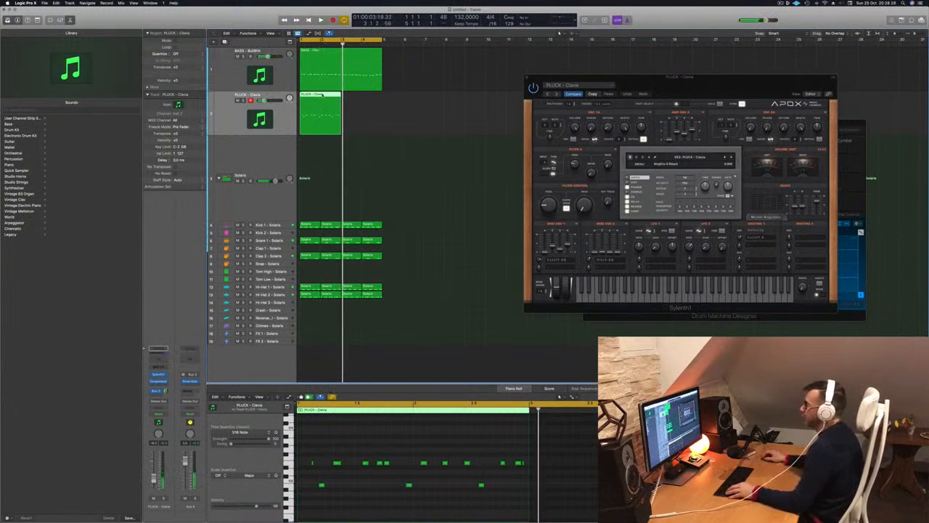
{"action": "left_click_drag", "start_coordinate": [322, 101], "coordinate": [350, 102]}
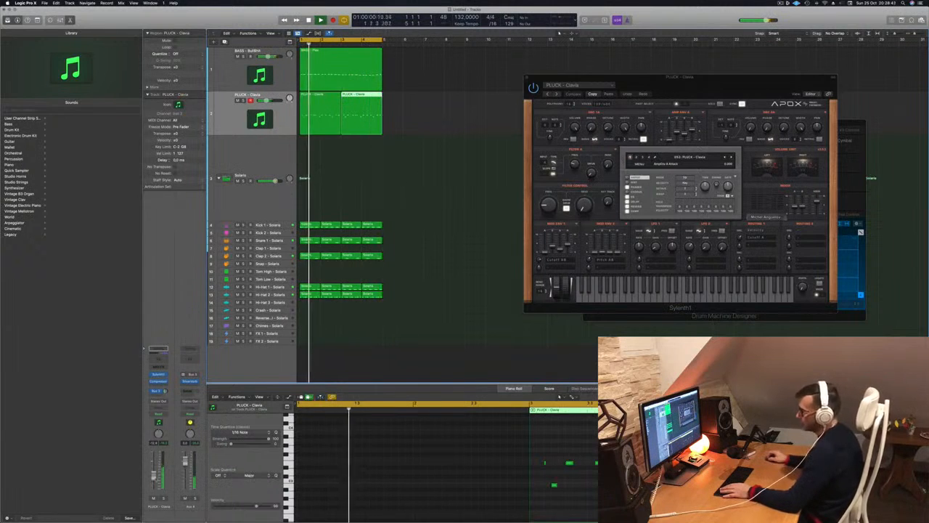
Audition other Sylenth1 pluck presets against the loop and return to PLUCK - Clavia
{"action": "left_click_drag", "start_coordinate": [724, 92], "coordinate": [567, 94]}
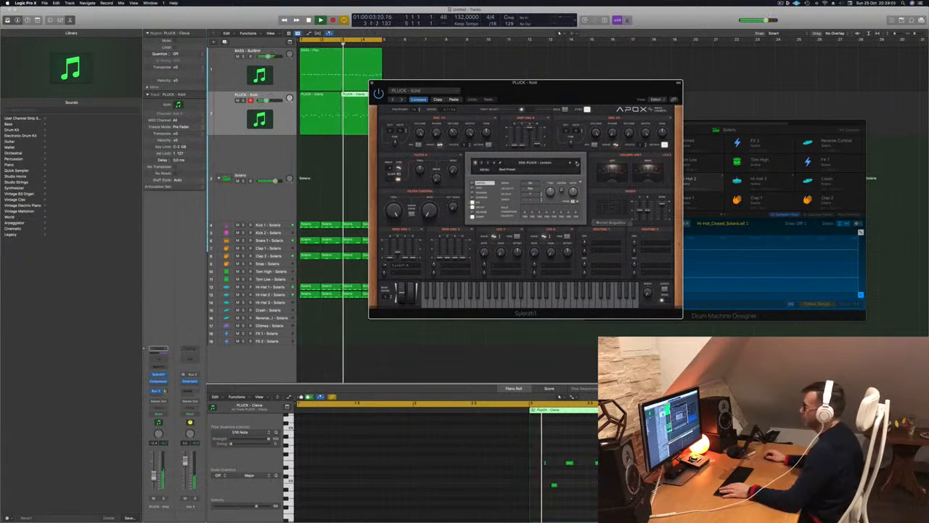
{"action": "left_click", "coordinate": [577, 163]}
{"action": "left_click", "coordinate": [577, 163]}
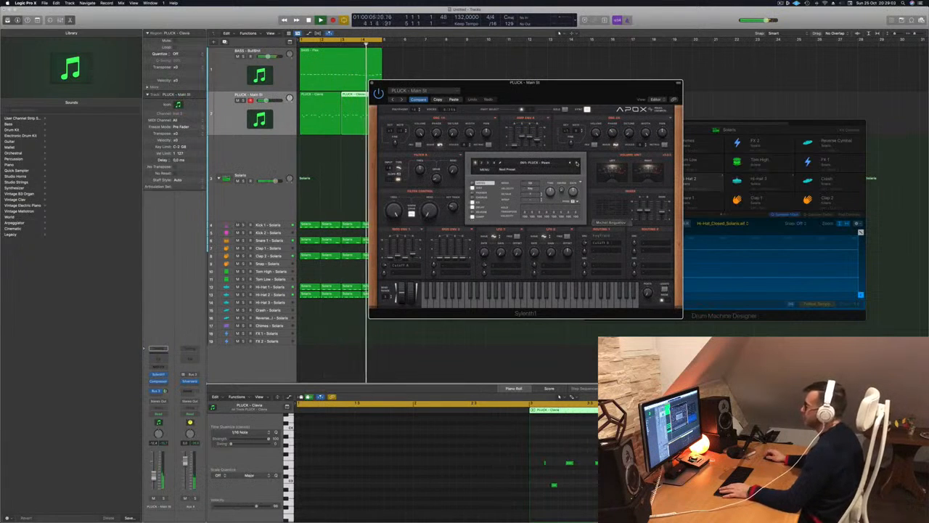
{"action": "left_click", "coordinate": [577, 164]}
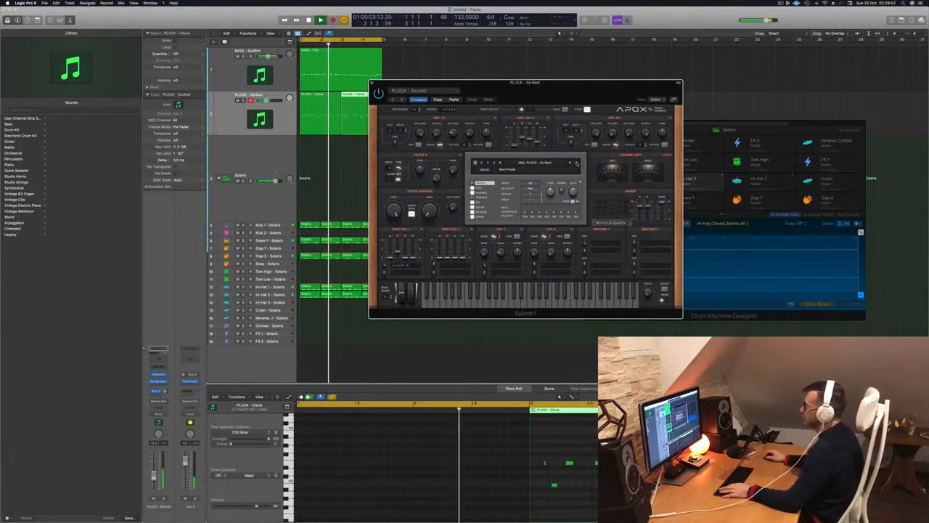
{"action": "left_click", "coordinate": [578, 163]}
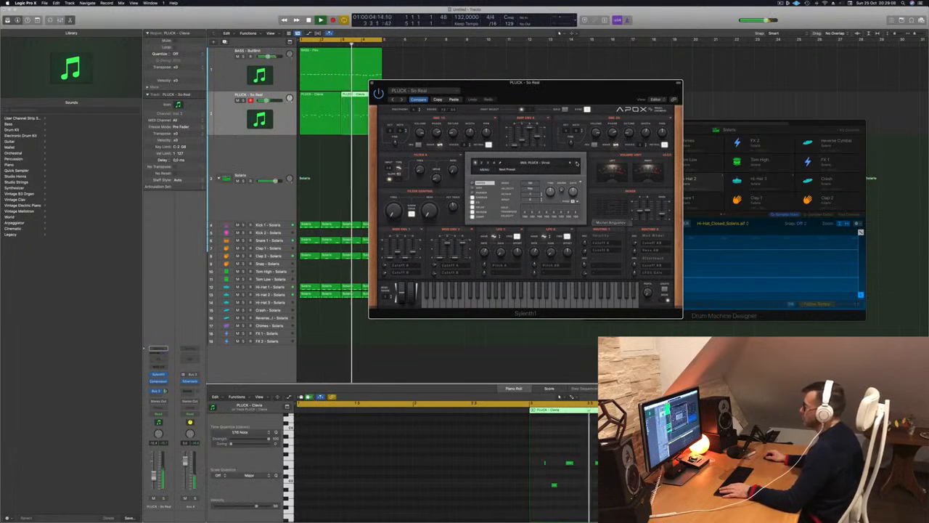
{"action": "left_click", "coordinate": [578, 164]}
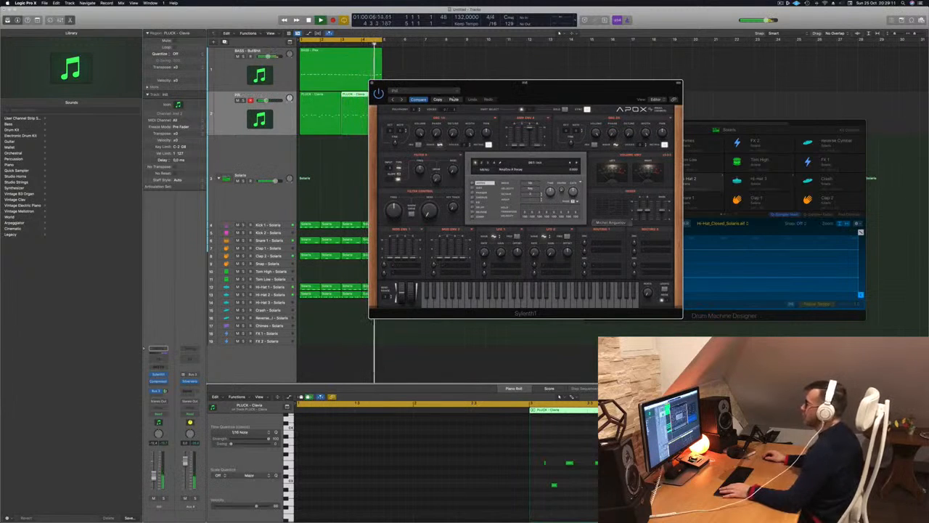
{"action": "left_click_drag", "start_coordinate": [530, 88], "coordinate": [522, 87]}
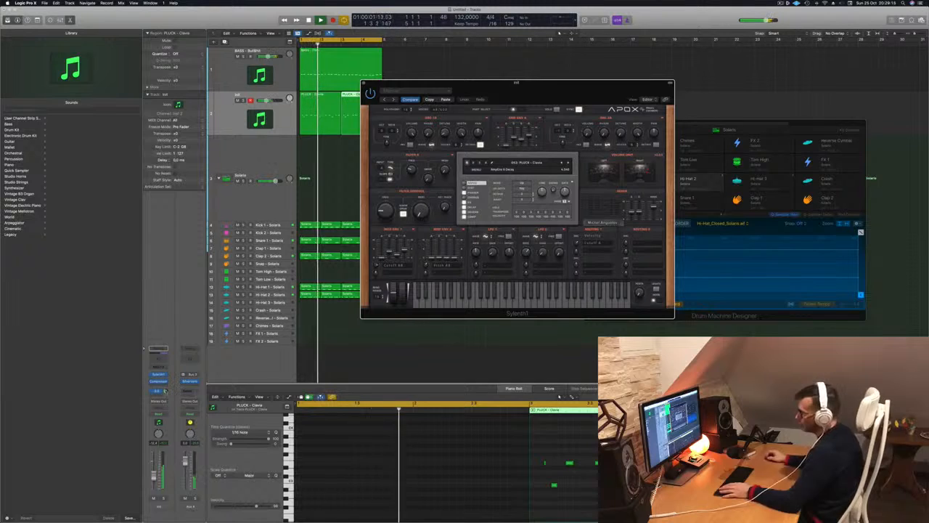
Insert a Compressor after SilverVerb on the aux channel with a threshold of about -28.5 dB, then close the Compressor and Sylenth1 windows
{"action": "left_click", "coordinate": [165, 391]}
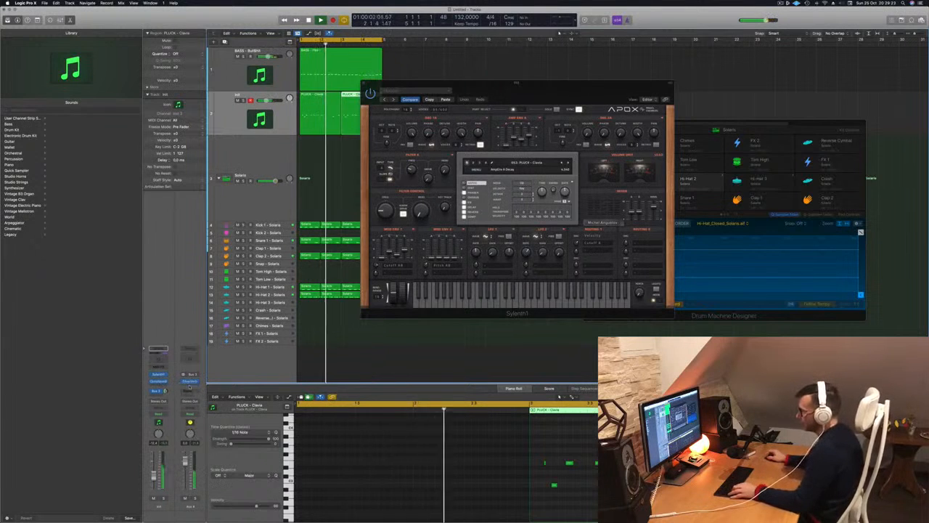
{"action": "left_click", "coordinate": [189, 378]}
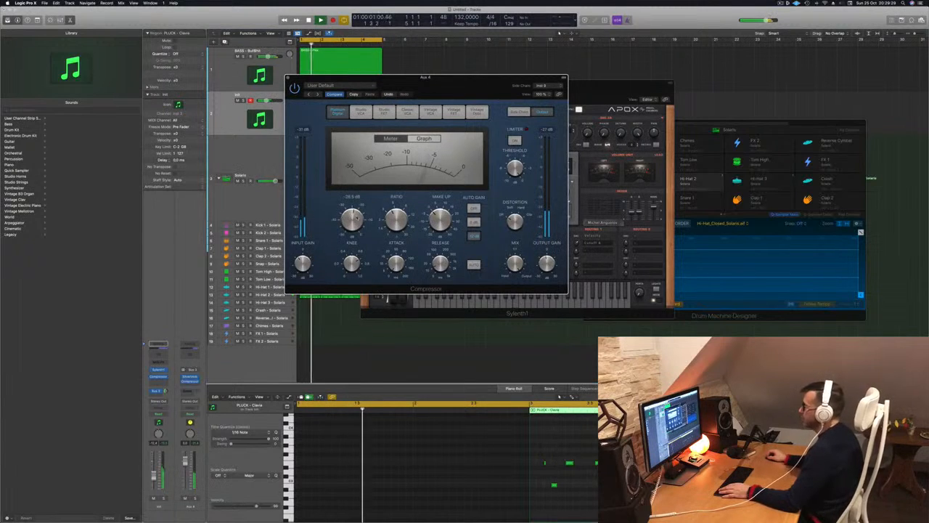
{"action": "left_click_drag", "start_coordinate": [435, 93], "coordinate": [534, 133]}
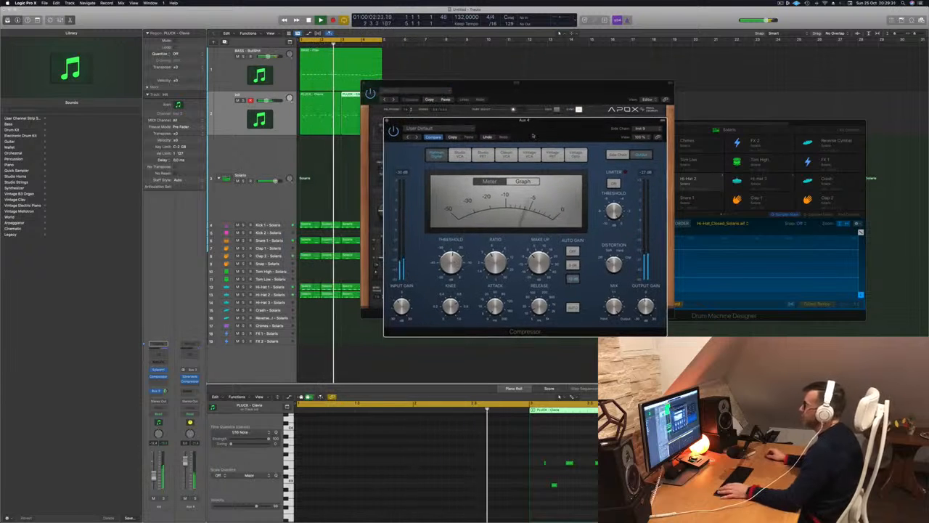
{"action": "key", "text": "super+w"}
{"action": "left_click_drag", "start_coordinate": [490, 93], "coordinate": [571, 113]}
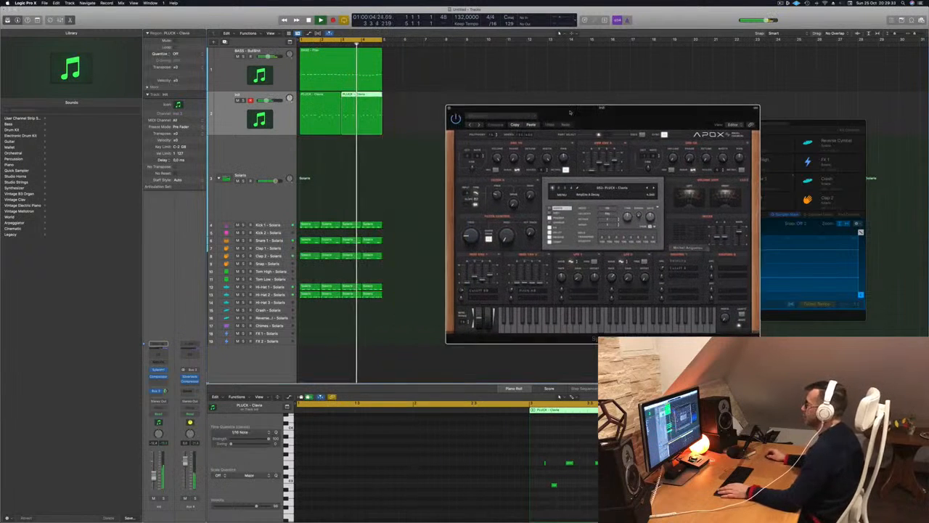
{"action": "key", "text": "super+w"}
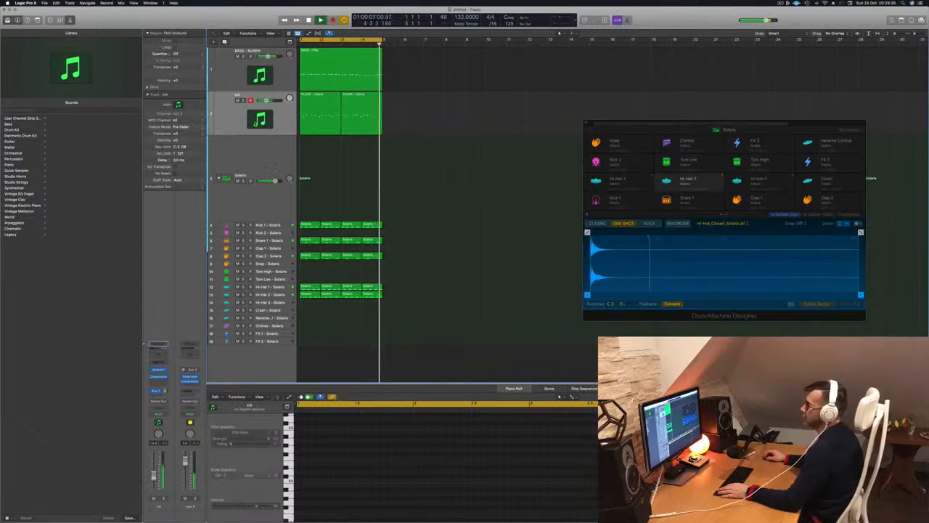
Duplicate the pluck track with its channel settings, leaving the new track empty
{"action": "left_click", "coordinate": [231, 124]}
{"action": "key", "text": "space"}
{"action": "key", "text": "space"}
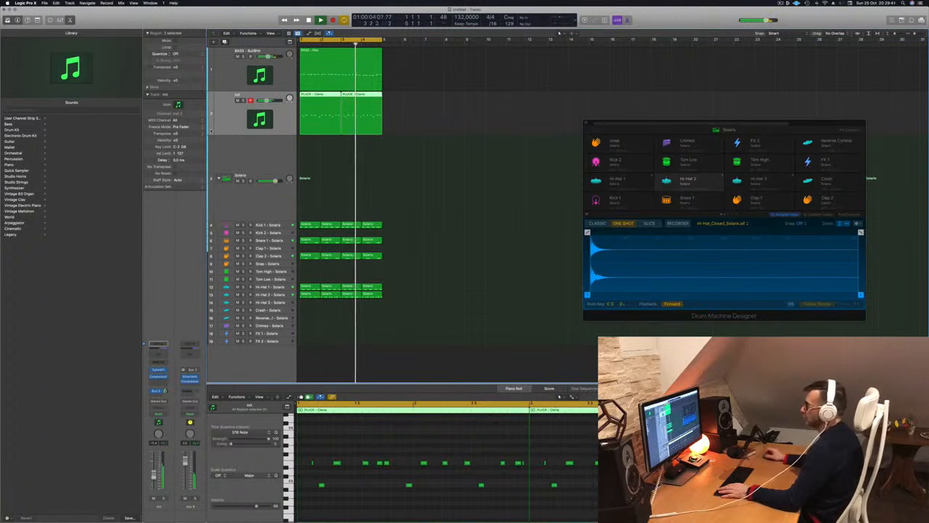
{"action": "key", "text": "super+d"}
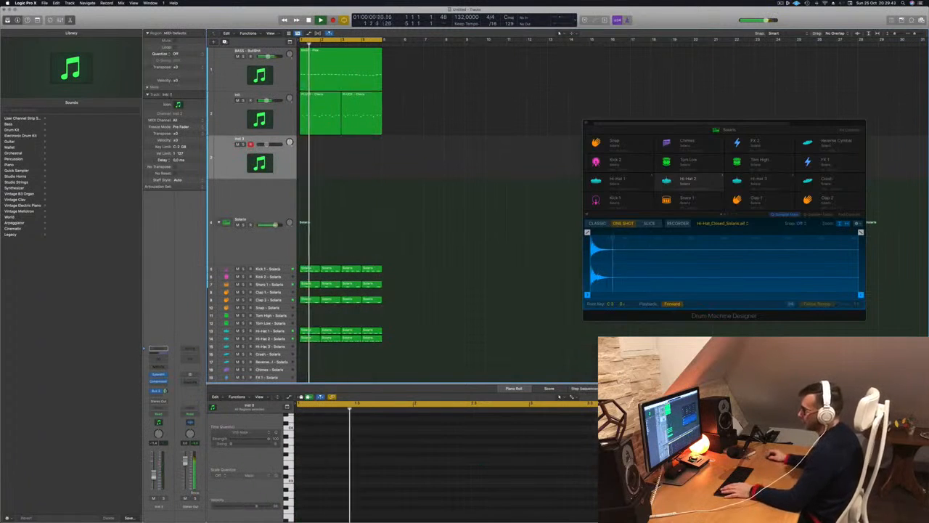
Open Sylenth1 on the new track and load the Sylenth1 Definitive Collection factory bank
{"action": "left_click", "coordinate": [160, 375]}
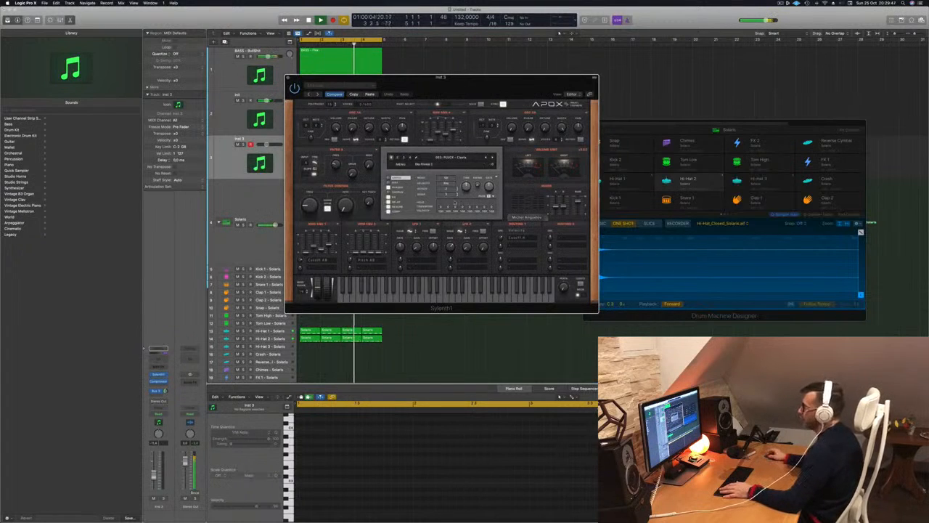
{"action": "left_click", "coordinate": [400, 165]}
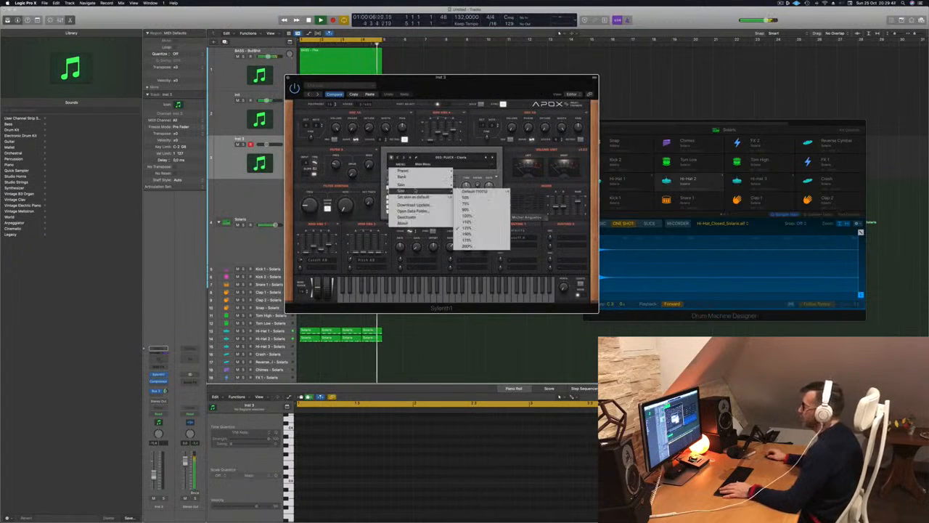
{"action": "mouse_move", "coordinate": [407, 177]}
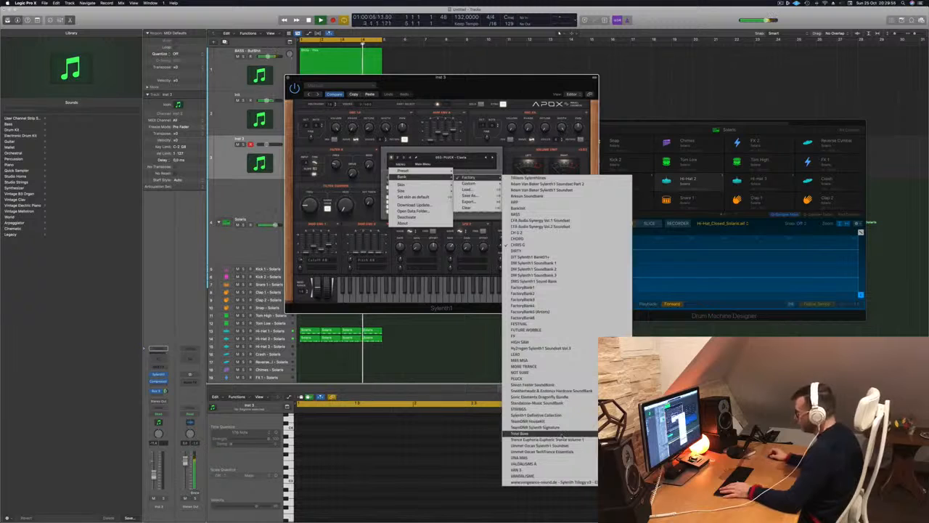
{"action": "left_click", "coordinate": [555, 416]}
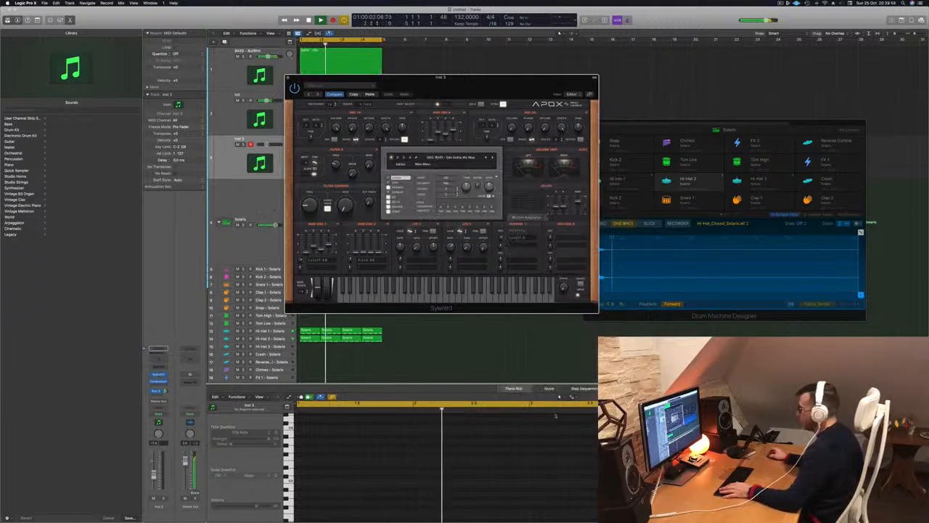
Browse the bank's preset lists and load PAD - Anjuna Pad in Sylenth1
{"action": "left_click", "coordinate": [465, 158]}
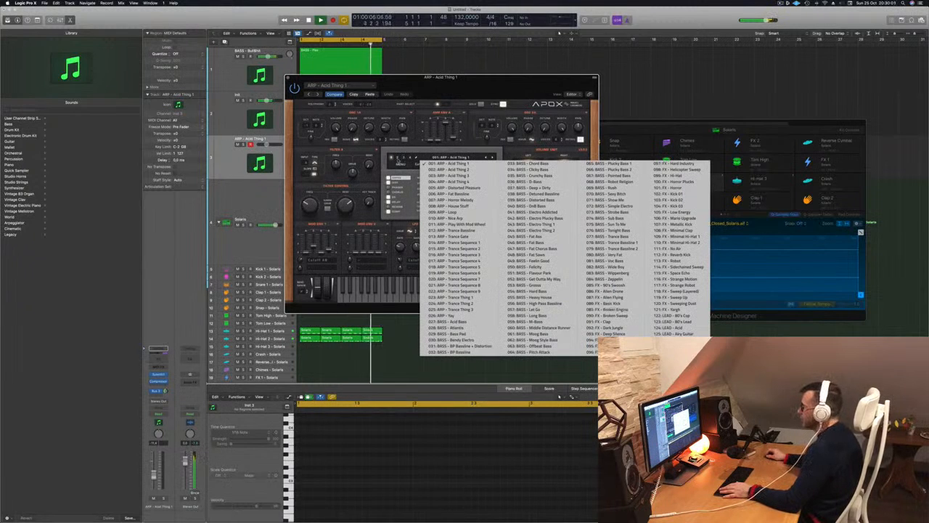
{"action": "left_click", "coordinate": [398, 158]}
{"action": "left_click", "coordinate": [452, 158]}
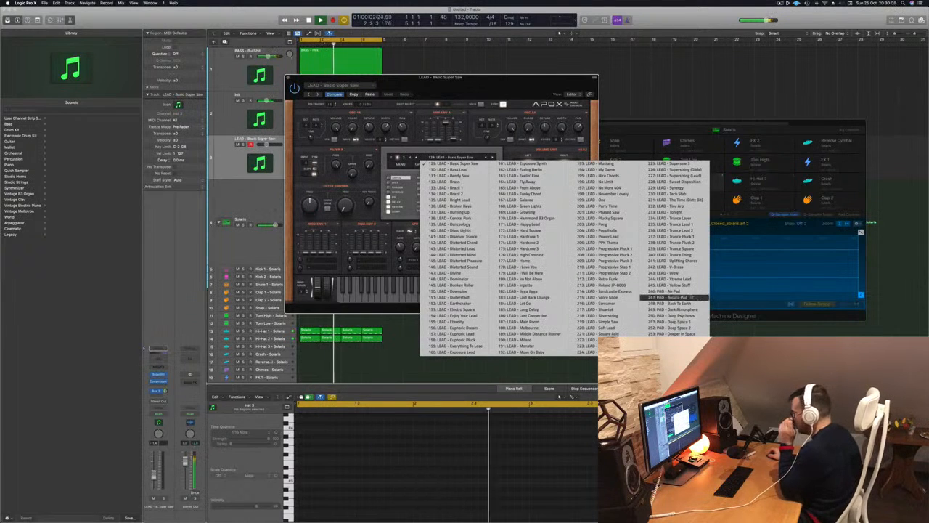
{"action": "left_click", "coordinate": [682, 297]}
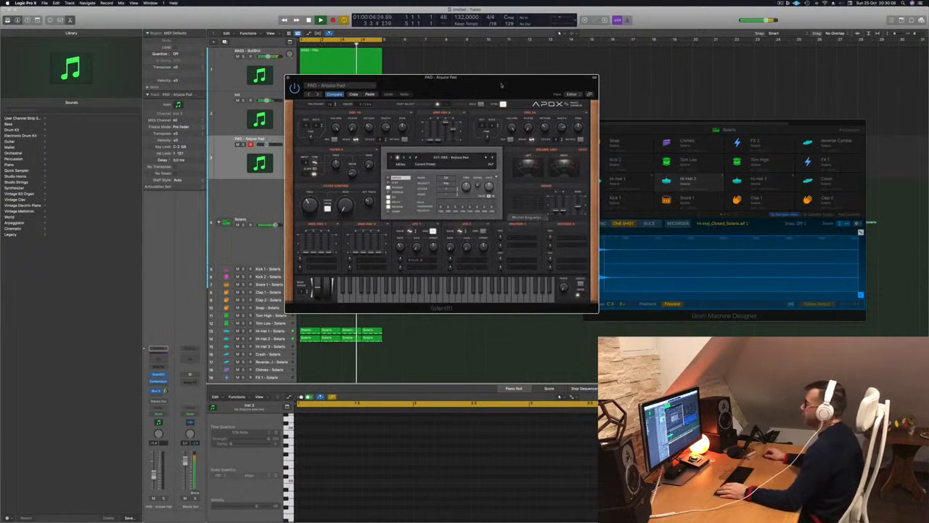
Move the Sylenth1 window clear of the tracks and raise the pad track's volume
{"action": "left_click_drag", "start_coordinate": [501, 86], "coordinate": [631, 196]}
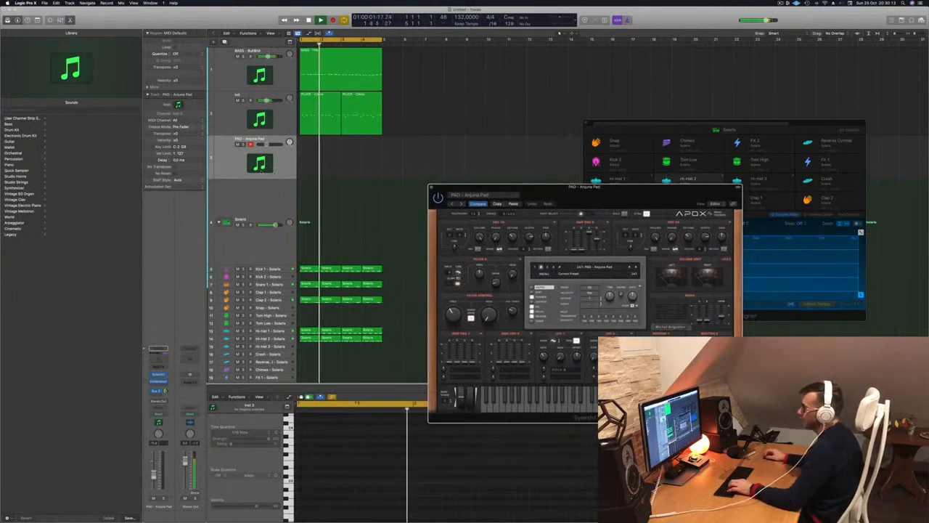
{"action": "left_click", "coordinate": [262, 171]}
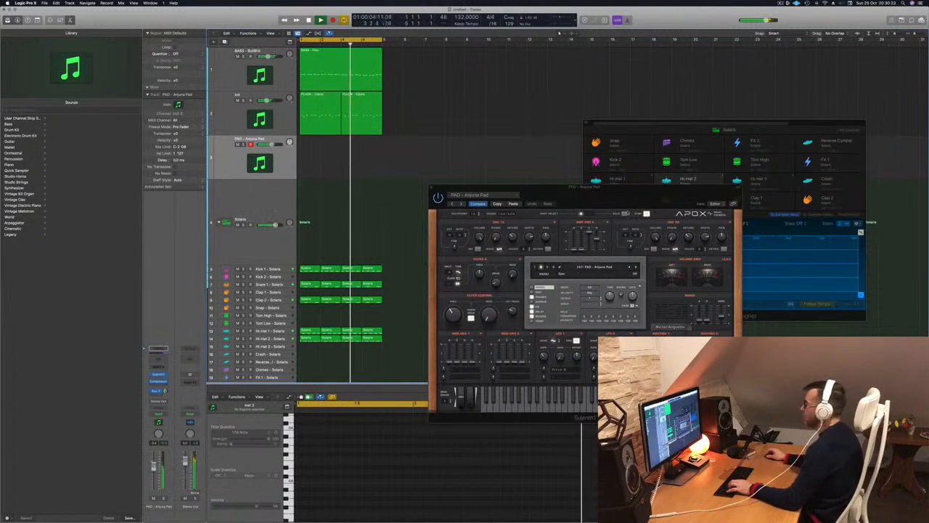
Rearrange the Sylenth1, Drum Machine Designer and Musical Typing windows so the track regions stay clear
{"action": "left_click_drag", "start_coordinate": [613, 198], "coordinate": [669, 197]}
{"action": "left_click_drag", "start_coordinate": [749, 130], "coordinate": [433, 208]}
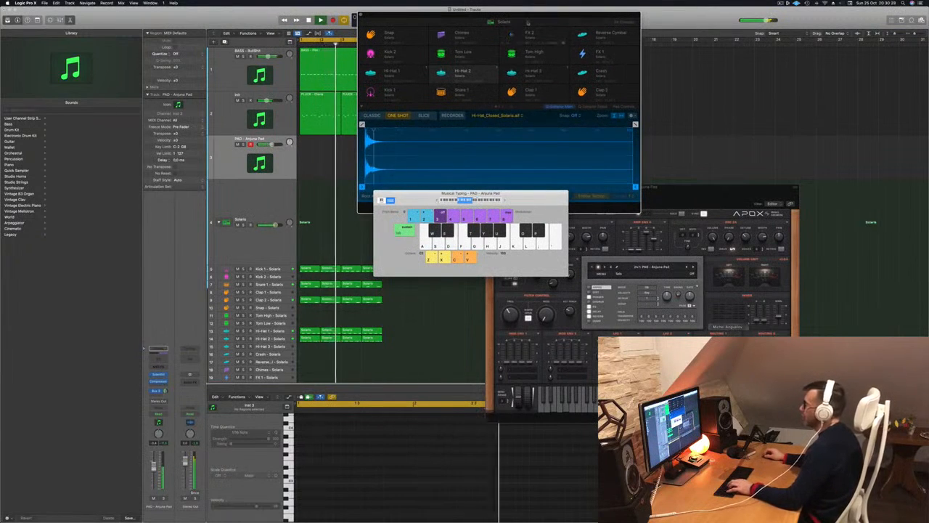
{"action": "left_click_drag", "start_coordinate": [527, 23], "coordinate": [860, 37]}
{"action": "left_click", "coordinate": [509, 298]}
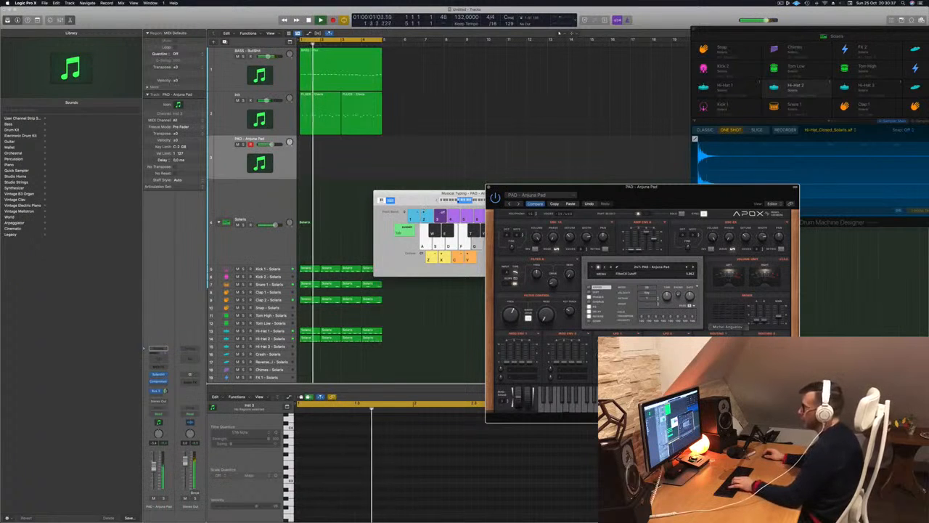
{"action": "left_click_drag", "start_coordinate": [438, 192], "coordinate": [714, 63]}
{"action": "left_click_drag", "start_coordinate": [581, 188], "coordinate": [534, 108]}
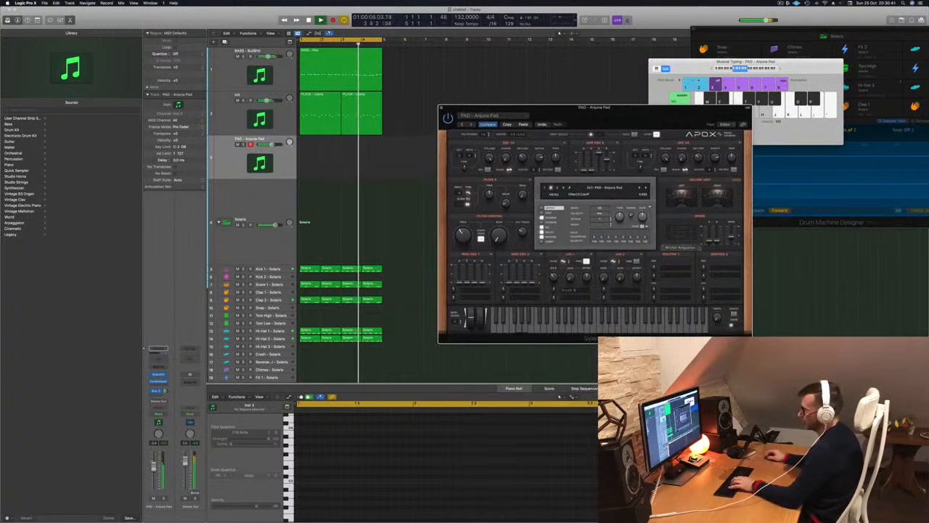
Shift the Musical Typing keyboard's note range up and record a short held-note part on the PAD - Anjuna Pad track
{"action": "left_click", "coordinate": [166, 391]}
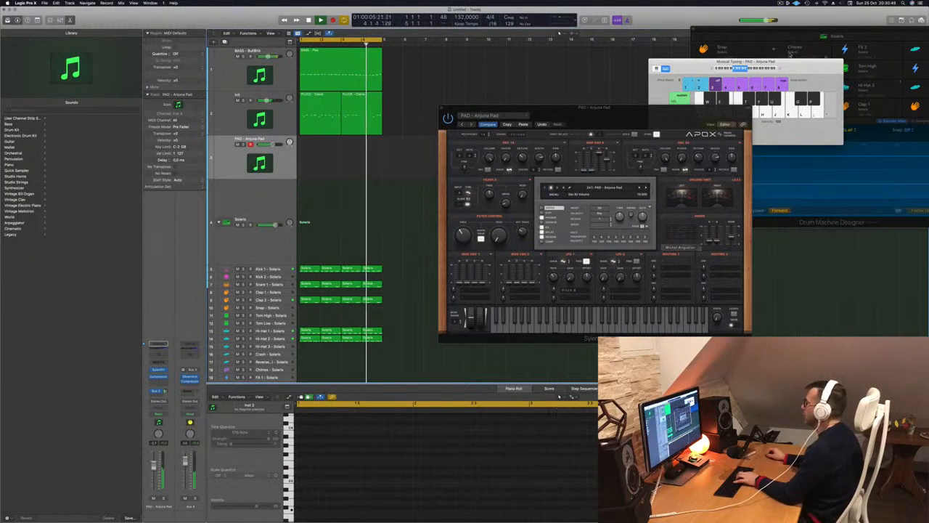
{"action": "left_click", "coordinate": [779, 68]}
{"action": "key", "text": "semicolon"}
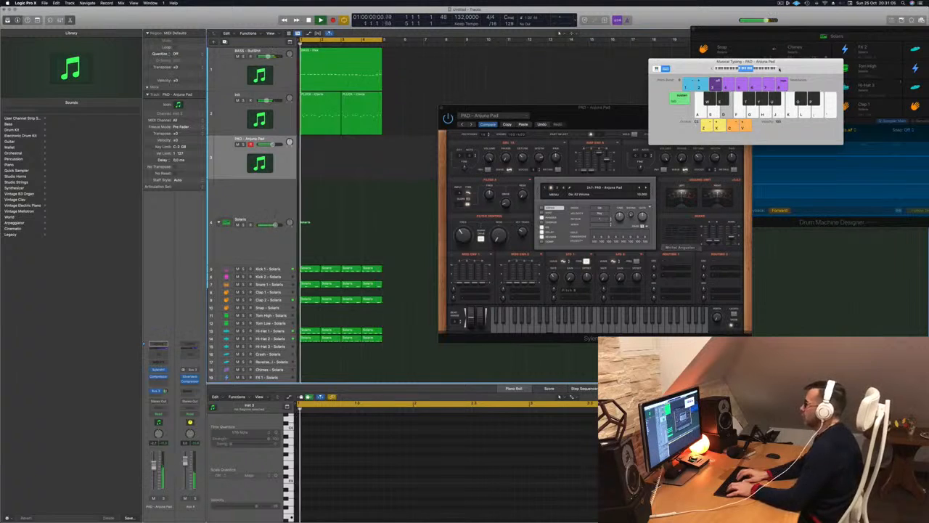
{"action": "key", "text": "r"}
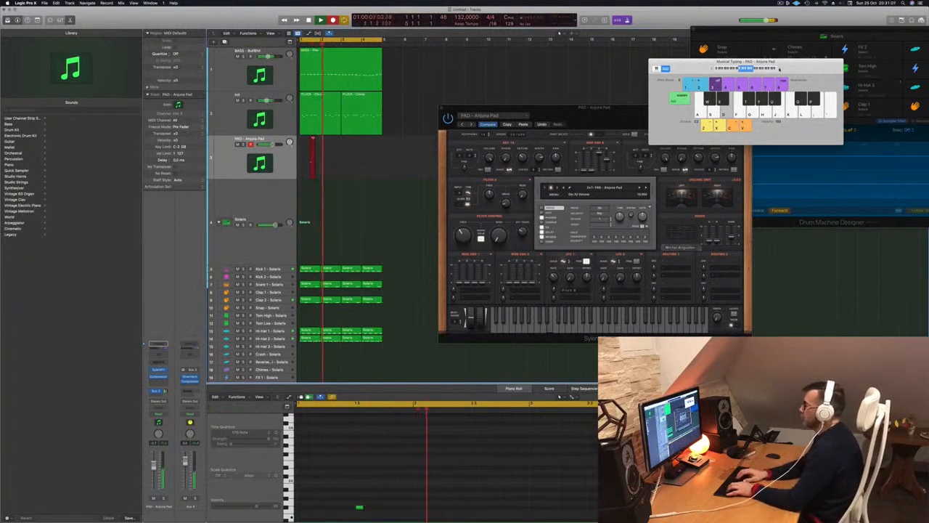
{"action": "key", "text": "a"}
{"action": "key", "text": "s"}
{"action": "key", "text": "d"}
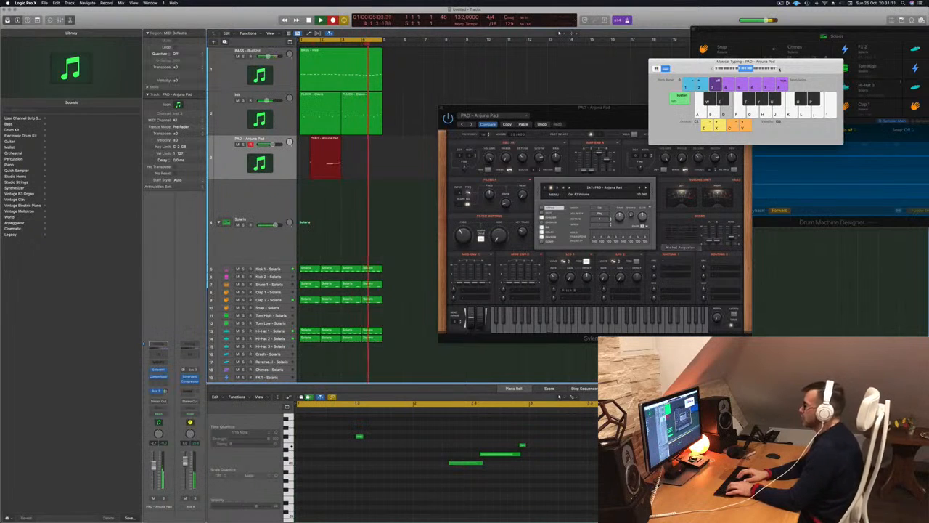
{"action": "key", "text": "space"}
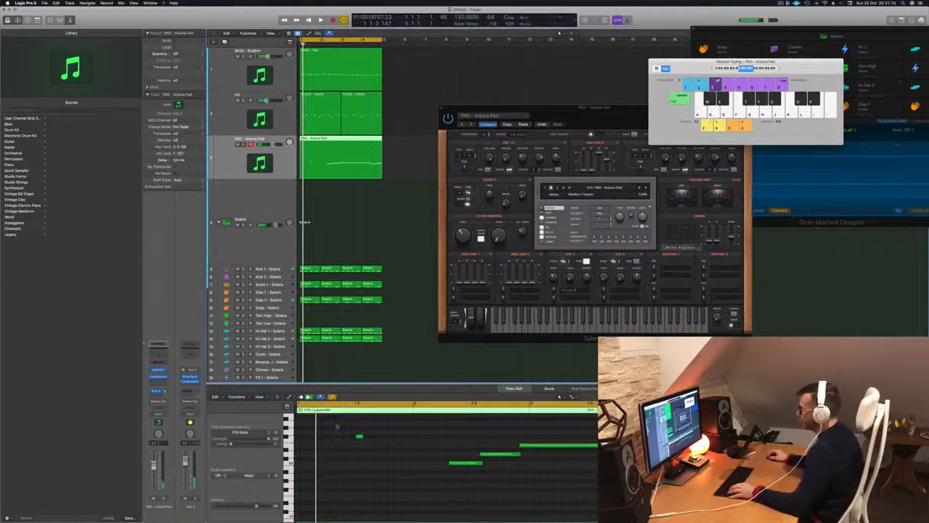
Trim the recorded pad region to its second half by splitting it and its notes at bar 3, and move that half to bar 1
{"action": "left_click_drag", "start_coordinate": [336, 426], "coordinate": [486, 485]}
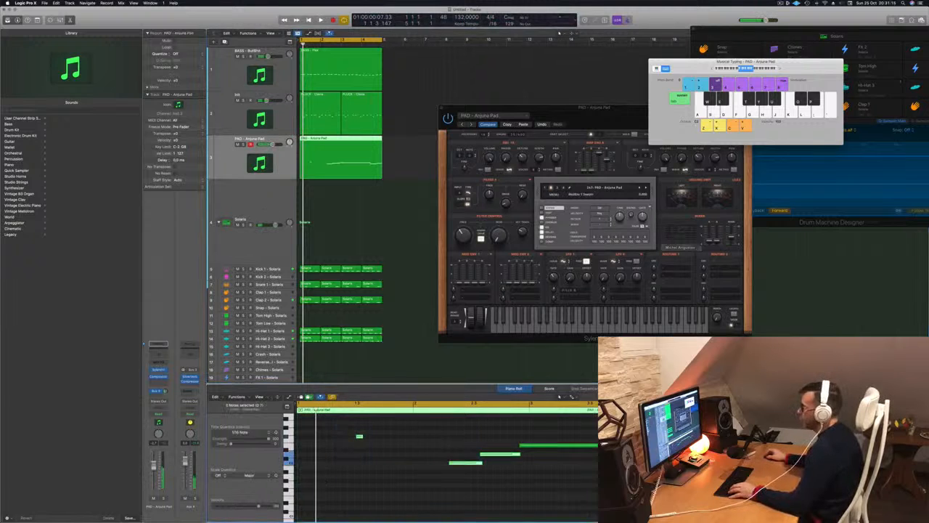
{"action": "double_click", "coordinate": [343, 141], "text": "super"}
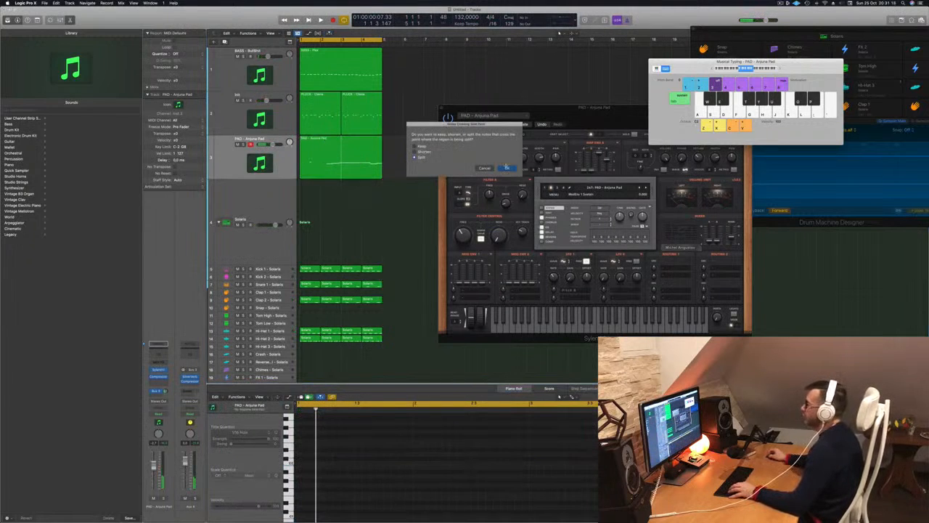
{"action": "left_click", "coordinate": [506, 168]}
{"action": "left_click", "coordinate": [321, 146]}
{"action": "key", "text": "Delete"}
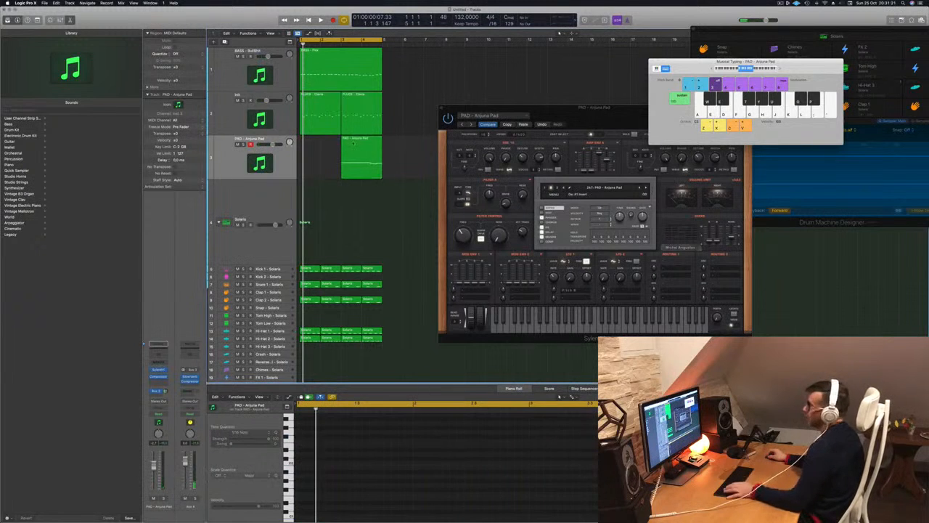
{"action": "left_click_drag", "start_coordinate": [353, 154], "coordinate": [312, 154]}
Play the loop and copy the two-bar pad region to bar 3
{"action": "key", "text": "space"}
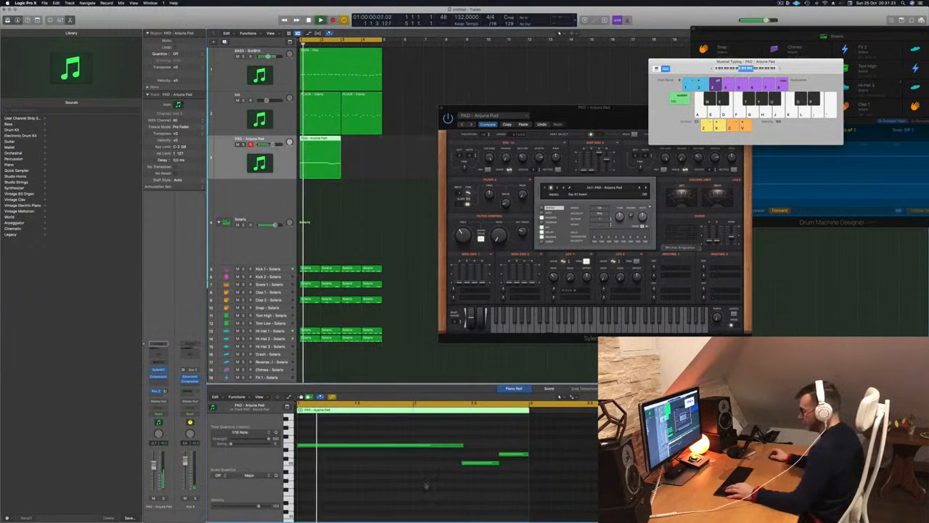
{"action": "scroll", "coordinate": [437, 482], "scroll_direction": "down", "scroll_amount": 2}
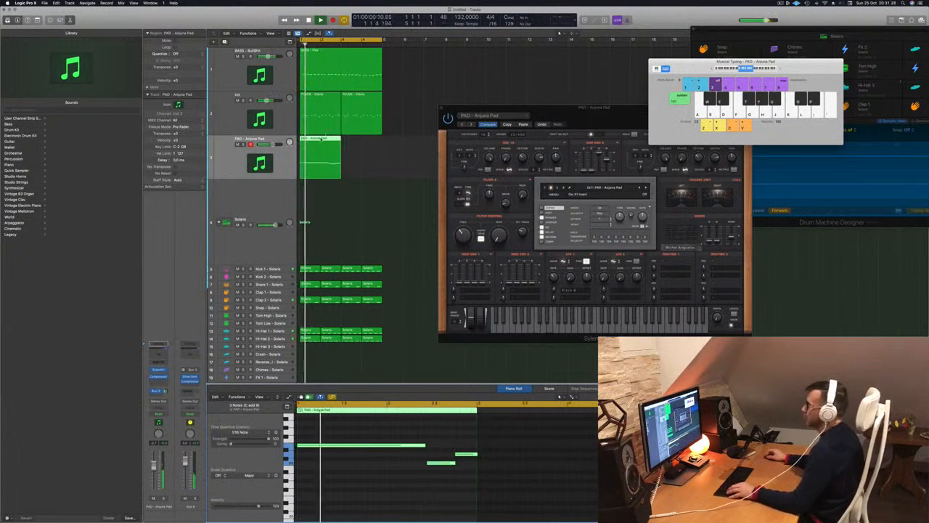
{"action": "left_click_drag", "start_coordinate": [338, 141], "coordinate": [365, 148]}
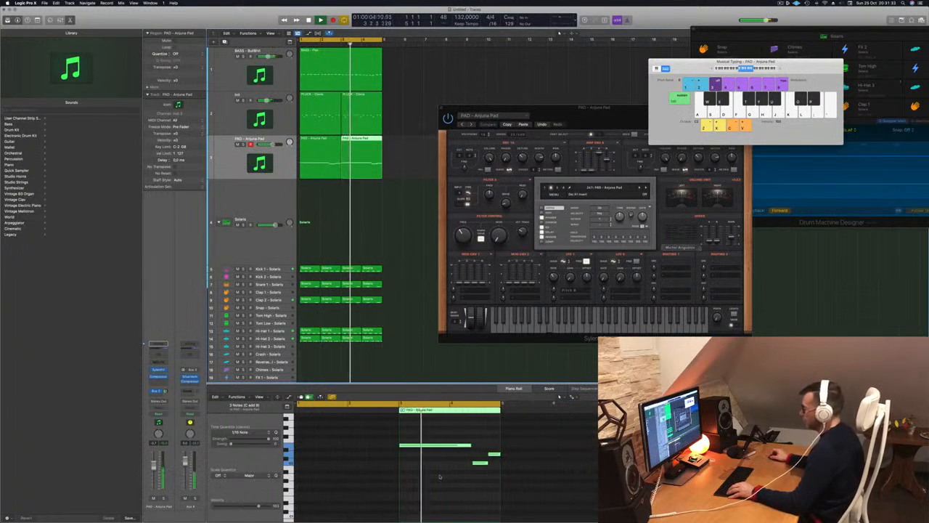
{"action": "key", "text": "Return"}
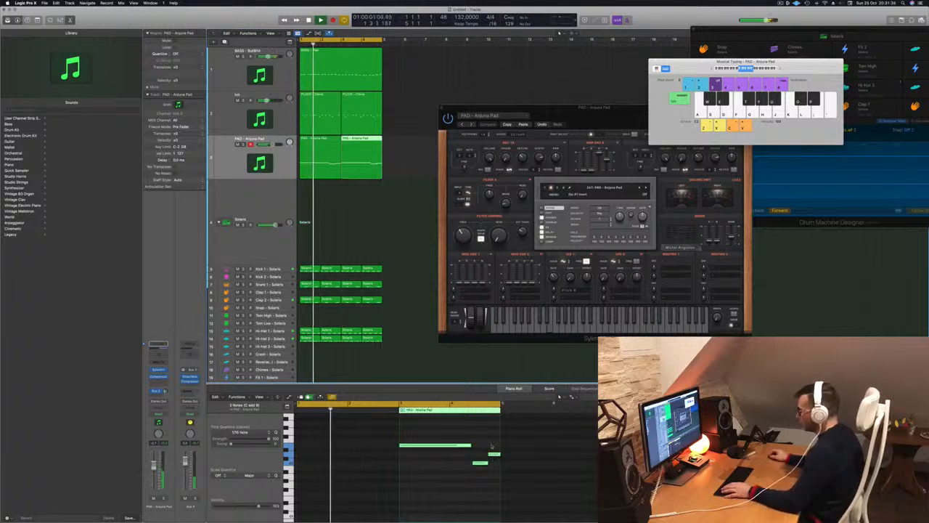
Rework the second pad region so the middle-pitch note is held from bar 3 until the lowest note, with the highest note ending the phrase
{"action": "left_click", "coordinate": [492, 443]}
{"action": "left_click_drag", "start_coordinate": [493, 455], "coordinate": [404, 456]}
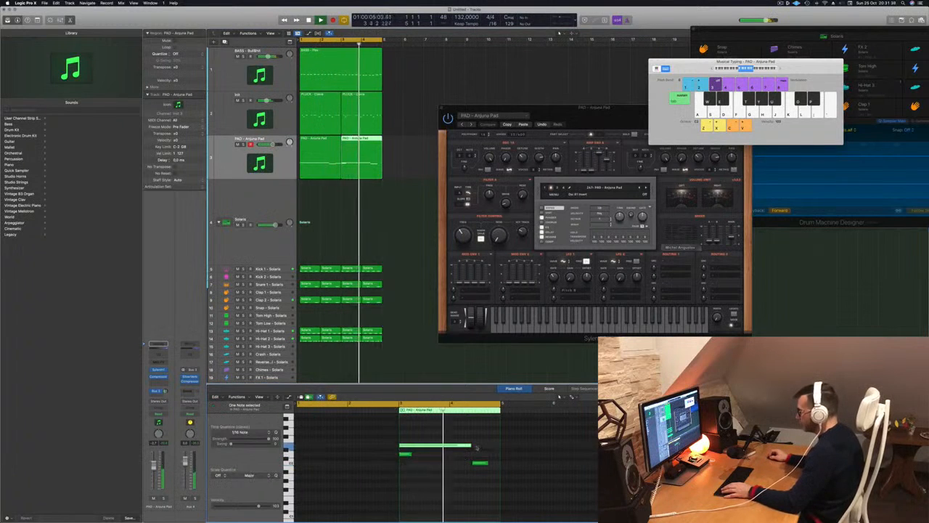
{"action": "left_click_drag", "start_coordinate": [469, 445], "coordinate": [494, 445]}
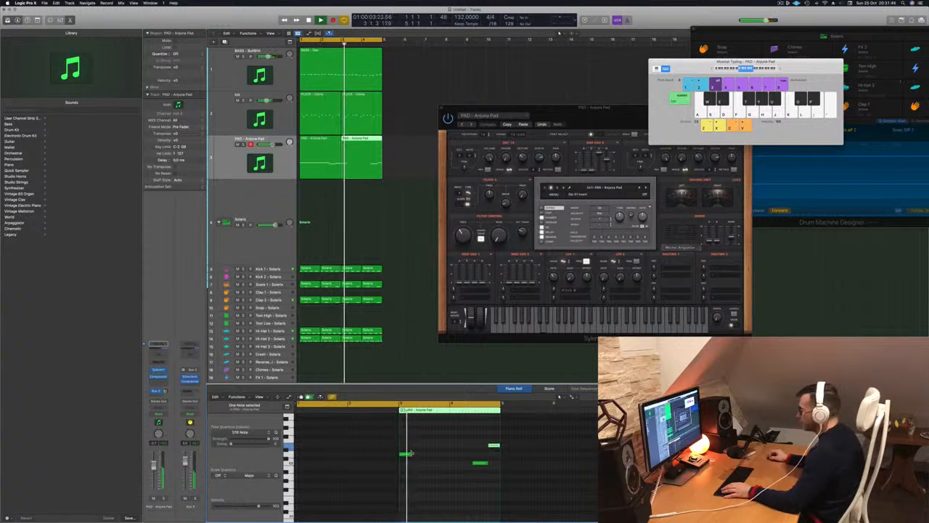
{"action": "left_click_drag", "start_coordinate": [410, 455], "coordinate": [488, 455]}
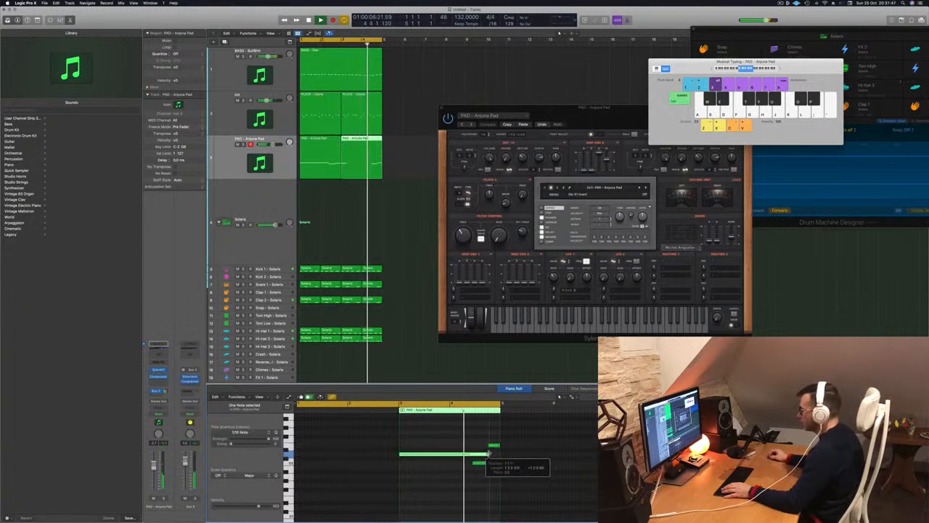
{"action": "key", "text": "space"}
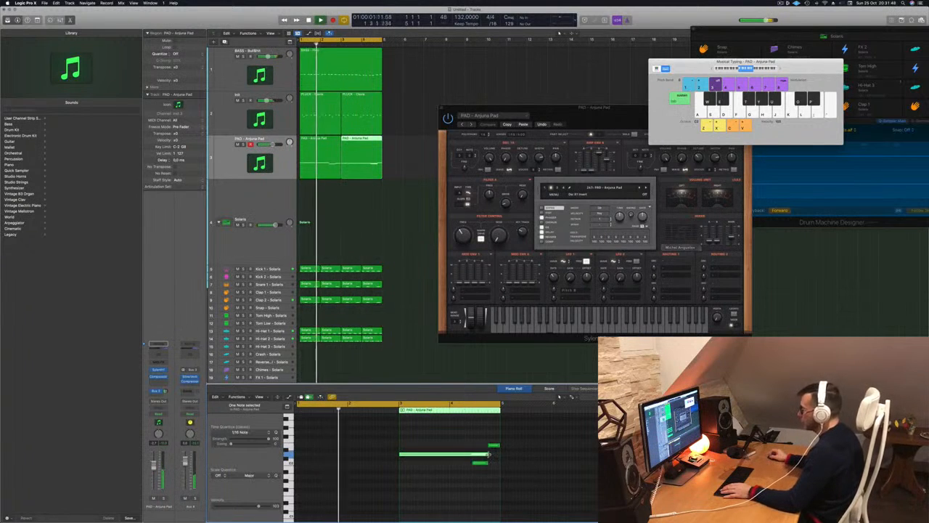
{"action": "left_click_drag", "start_coordinate": [488, 454], "coordinate": [476, 457]}
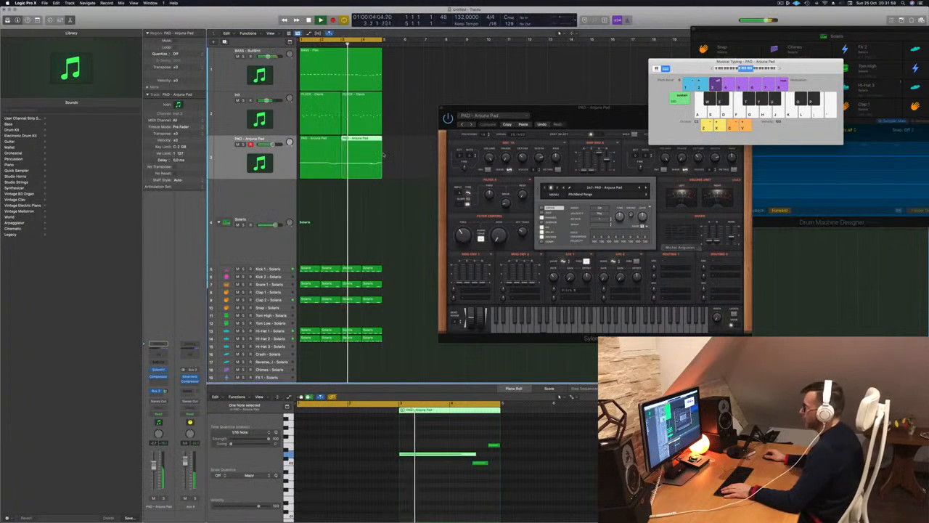
Select both pad regions to edit their notes together and move the Sylenth1 window closer to the tracks
{"action": "left_click", "coordinate": [414, 155]}
{"action": "key", "text": "Return"}
{"action": "left_click_drag", "start_coordinate": [415, 156], "coordinate": [323, 157]}
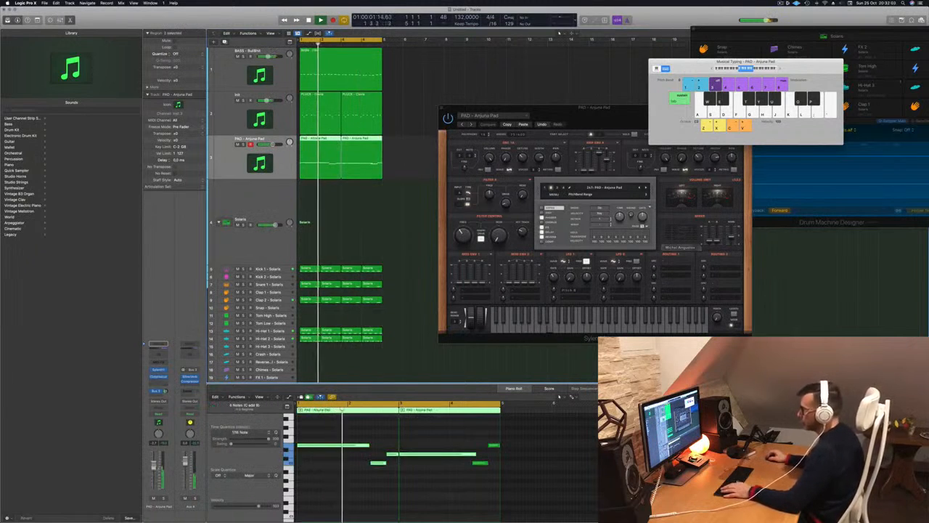
{"action": "left_click_drag", "start_coordinate": [607, 117], "coordinate": [525, 116]}
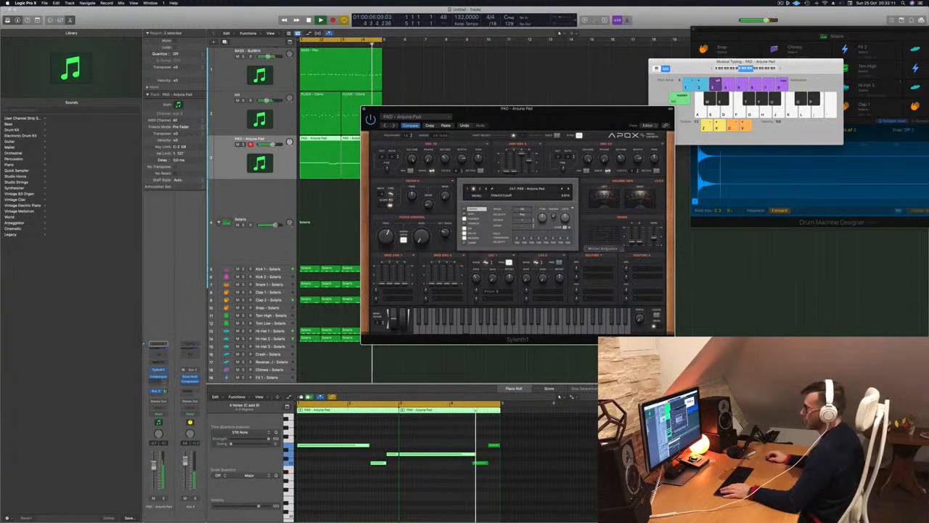
Fine-tune the pad Compressor's threshold, lower the pad track's volume and close the Compressor
{"action": "left_click", "coordinate": [159, 377]}
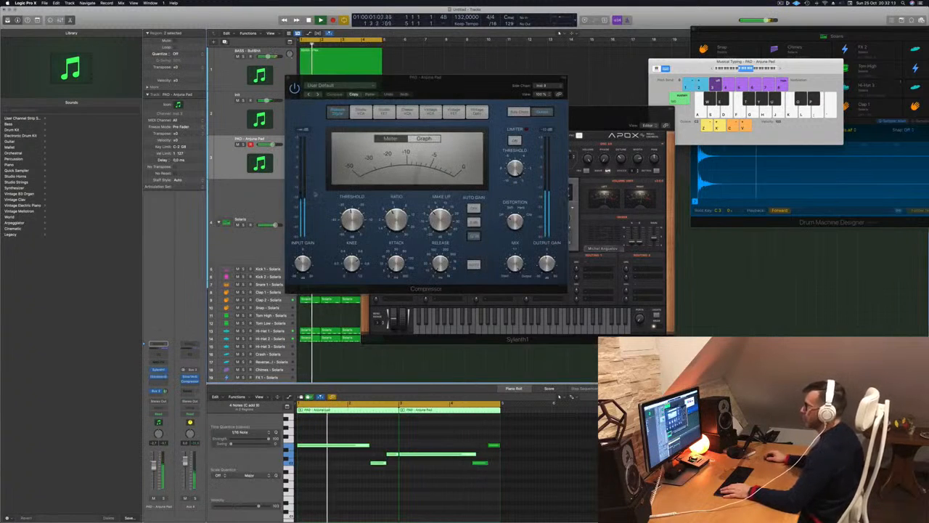
{"action": "left_click_drag", "start_coordinate": [353, 219], "coordinate": [353, 221]}
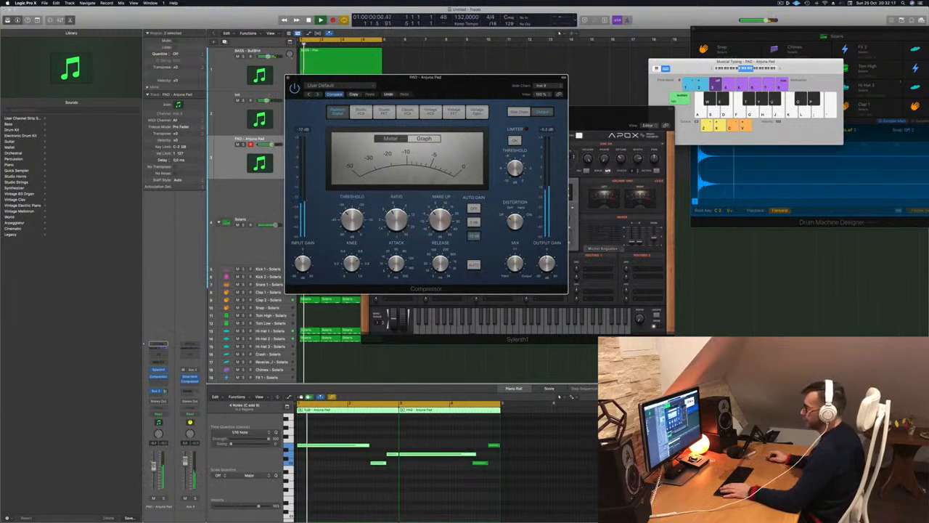
{"action": "left_click_drag", "start_coordinate": [154, 466], "coordinate": [154, 474]}
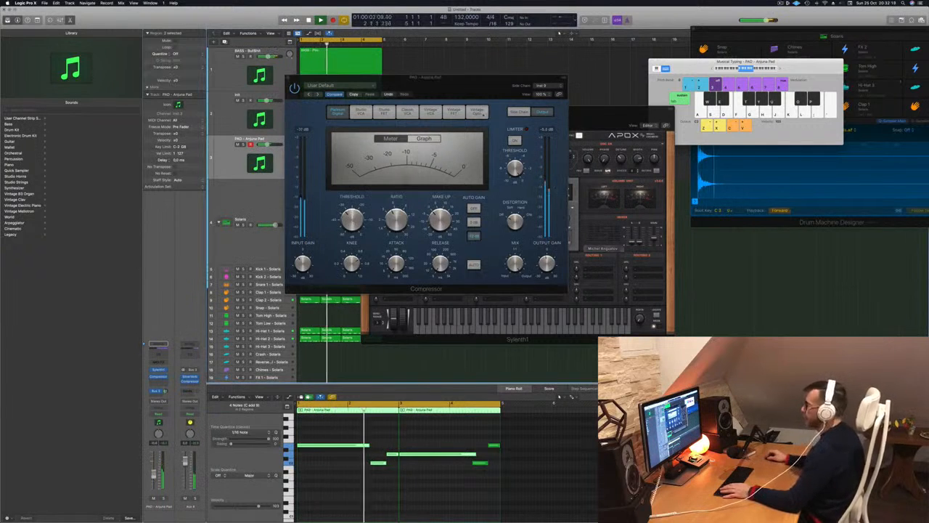
{"action": "left_click_drag", "start_coordinate": [463, 78], "coordinate": [661, 140]}
{"action": "left_click", "coordinate": [484, 138]}
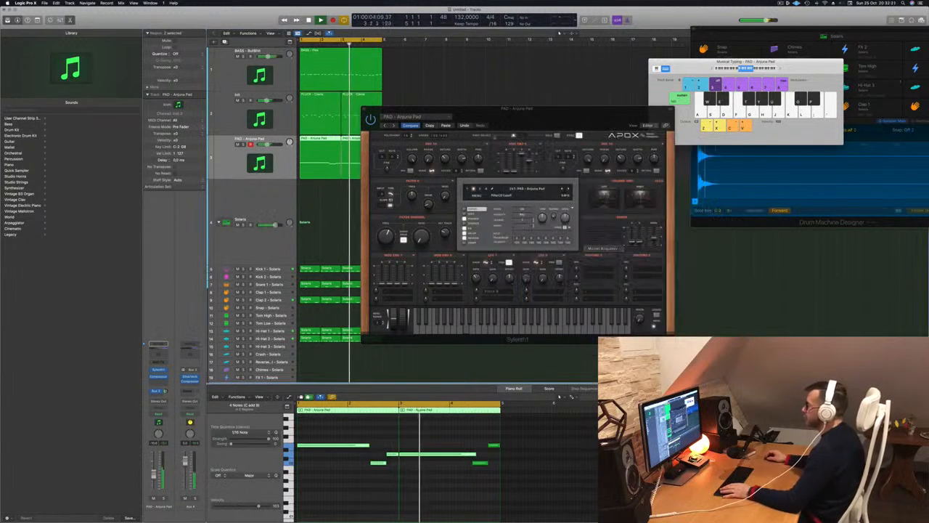
Duplicate all notes of both pad regions one octave higher in the Piano Roll, then deselect them
{"action": "left_click_drag", "start_coordinate": [540, 110], "coordinate": [575, 96]}
{"action": "scroll", "coordinate": [339, 497], "scroll_direction": "up", "scroll_amount": 1}
{"action": "left_click", "coordinate": [341, 499]}
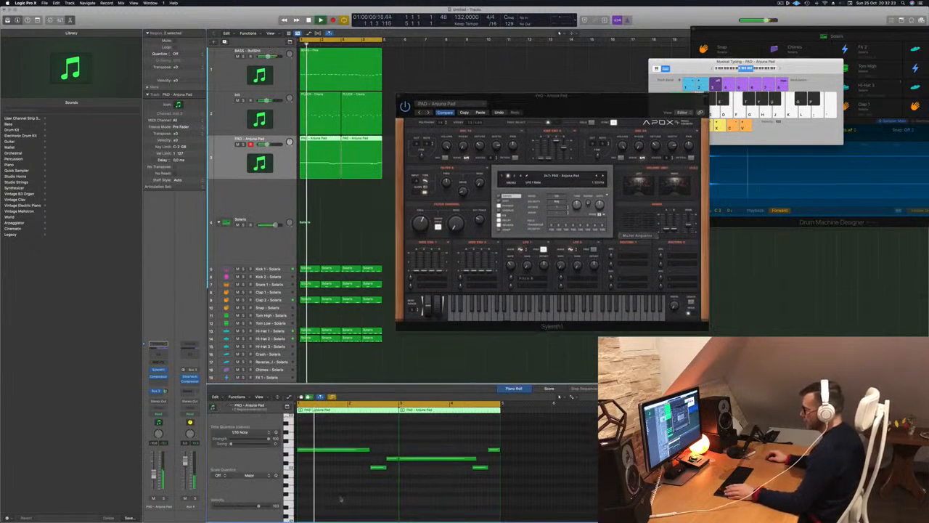
{"action": "key", "text": "super+a"}
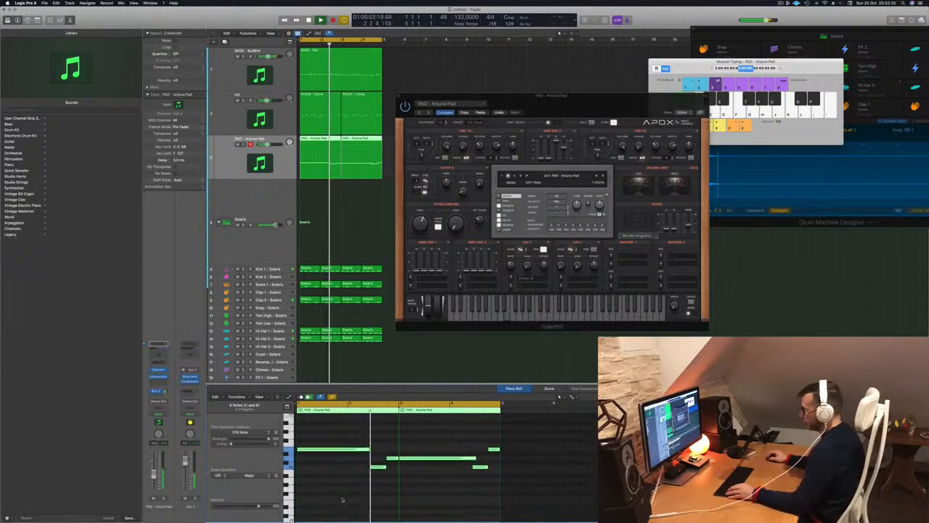
{"action": "scroll", "coordinate": [326, 481], "scroll_direction": "up", "scroll_amount": 4}
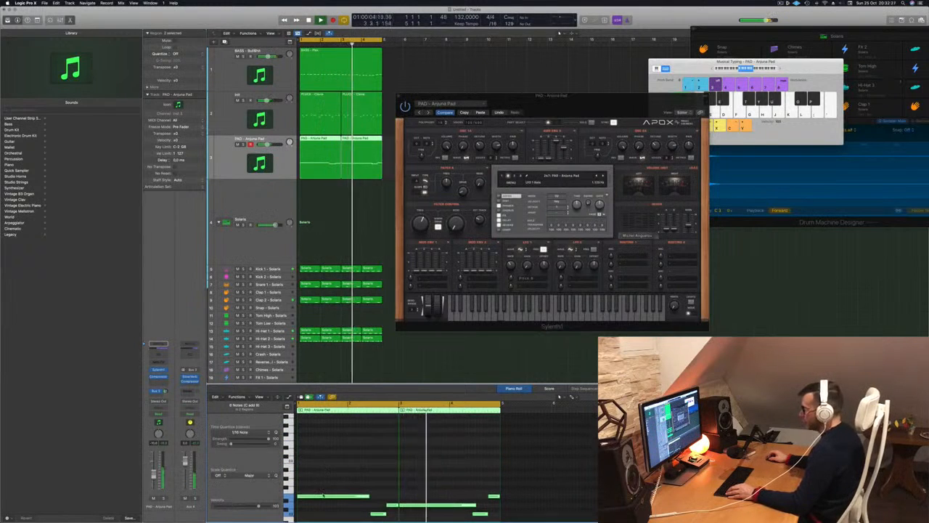
{"action": "left_click_drag", "start_coordinate": [324, 497], "coordinate": [324, 445]}
{"action": "left_click_drag", "start_coordinate": [585, 100], "coordinate": [613, 116]}
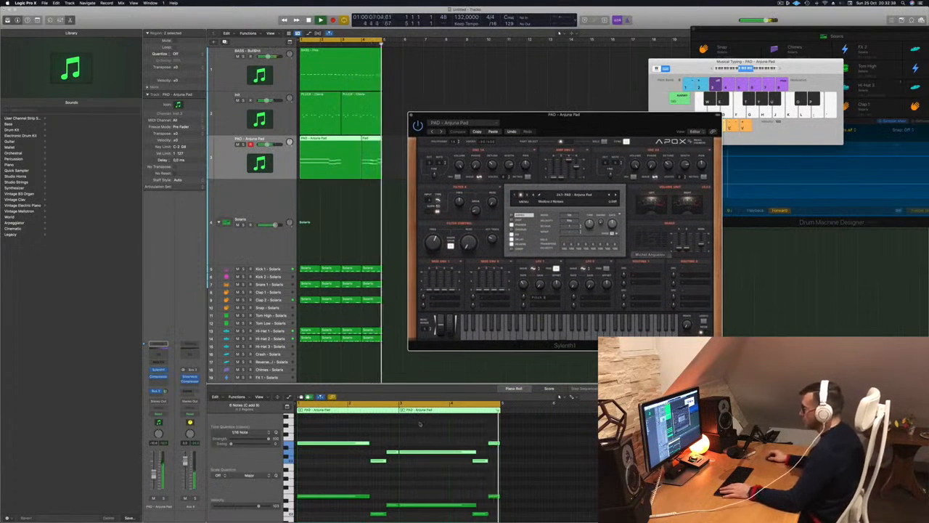
{"action": "left_click", "coordinate": [472, 436]}
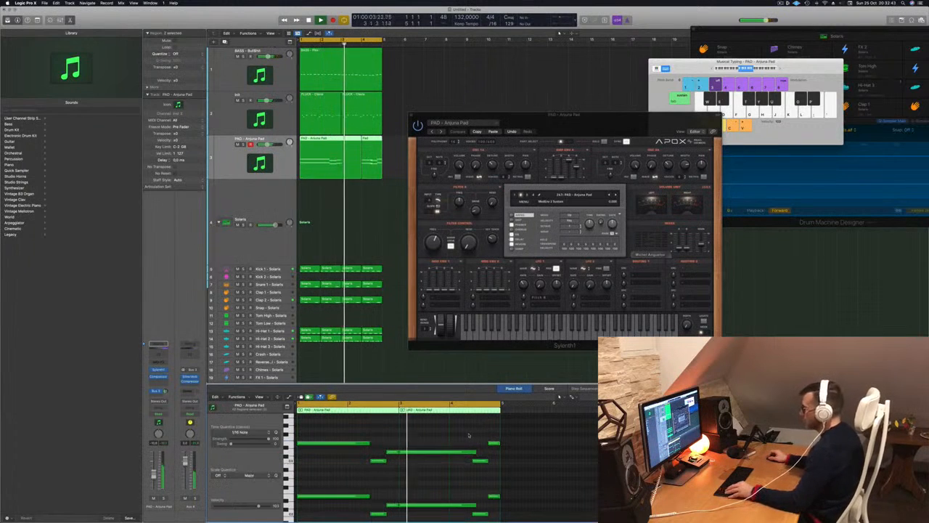
Add a Channel EQ to the pad track, cut its lows below about 208 Hz, and close the EQ
{"action": "key", "text": "super+Left"}
{"action": "left_click_drag", "start_coordinate": [602, 116], "coordinate": [612, 101]}
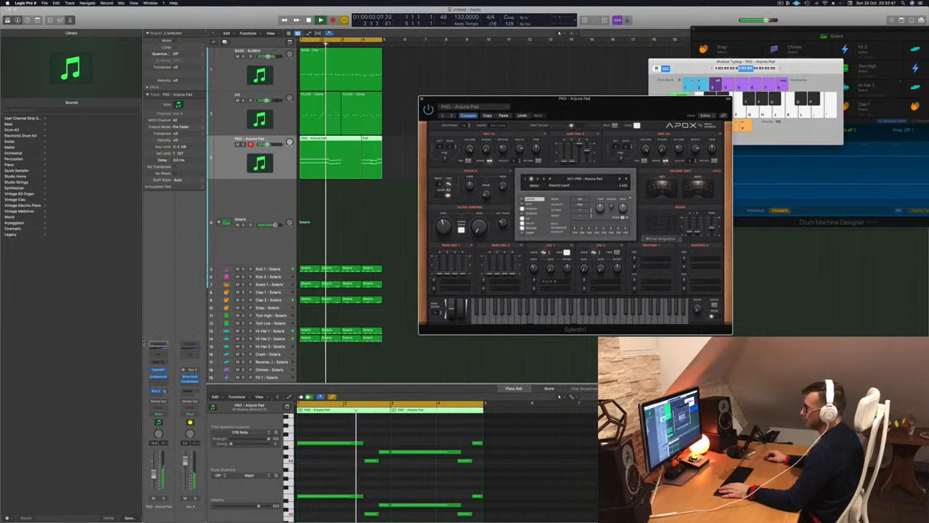
{"action": "left_click", "coordinate": [158, 354]}
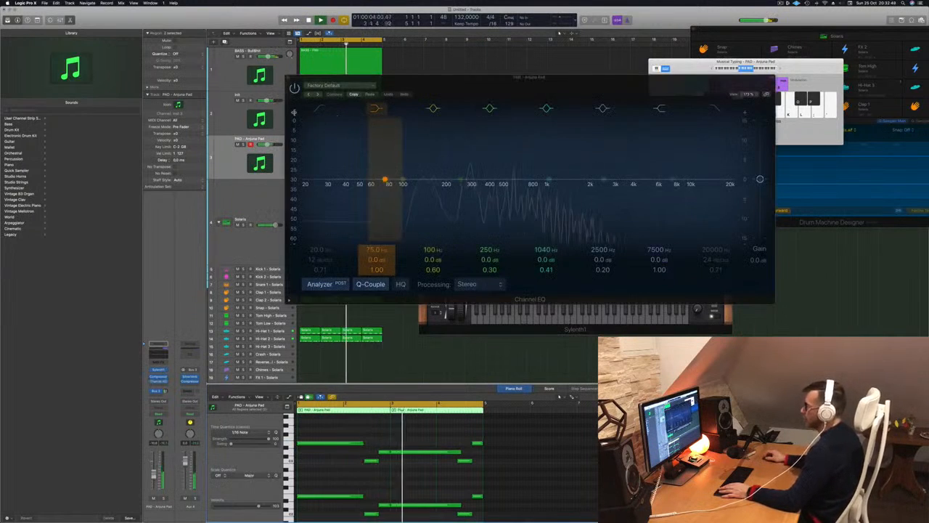
{"action": "left_click", "coordinate": [320, 108]}
{"action": "left_click_drag", "start_coordinate": [326, 157], "coordinate": [460, 151]}
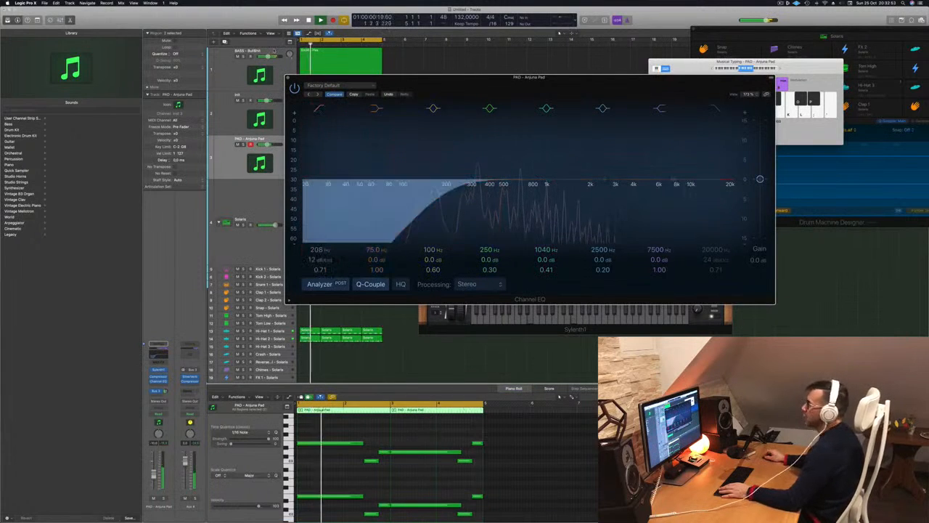
{"action": "left_click", "coordinate": [289, 78]}
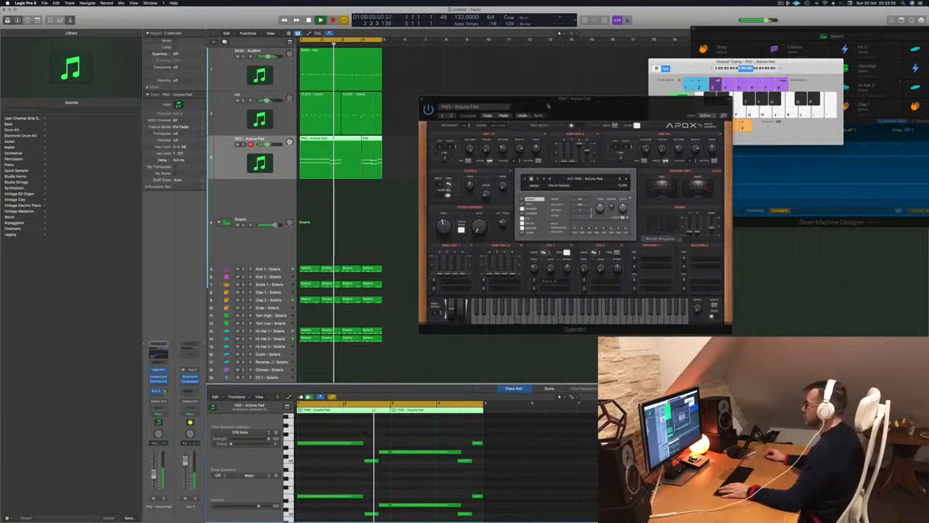
Switch the pad's Sylenth1 preset to Dreamy Pad and close the synth window
{"action": "left_click_drag", "start_coordinate": [548, 106], "coordinate": [492, 135]}
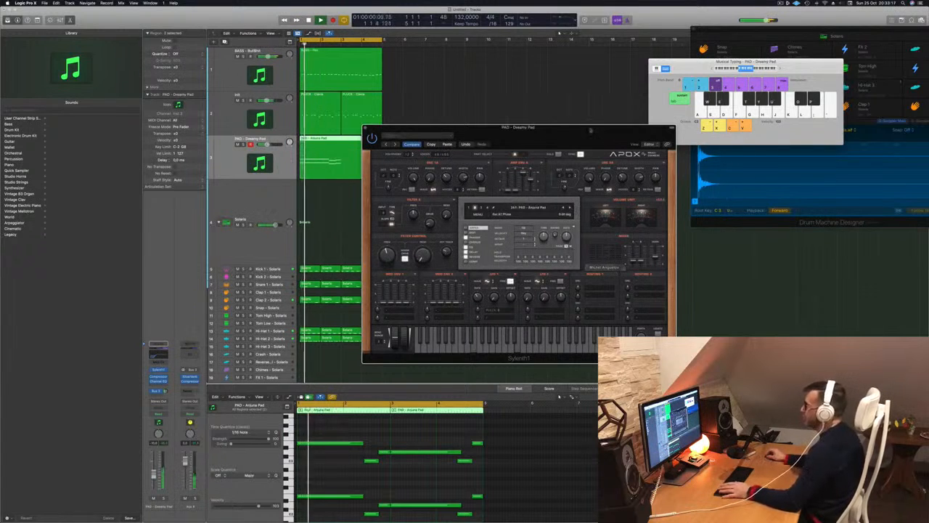
{"action": "left_click_drag", "start_coordinate": [590, 131], "coordinate": [584, 134]}
{"action": "left_click", "coordinate": [359, 131]}
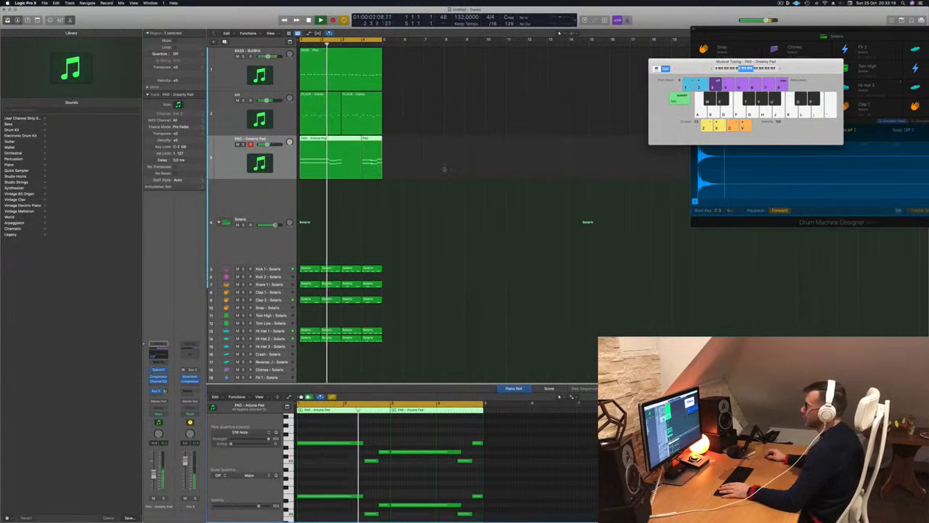
Join the two pad regions into a single four-bar region
{"action": "left_click", "coordinate": [436, 167]}
{"action": "left_click", "coordinate": [255, 169]}
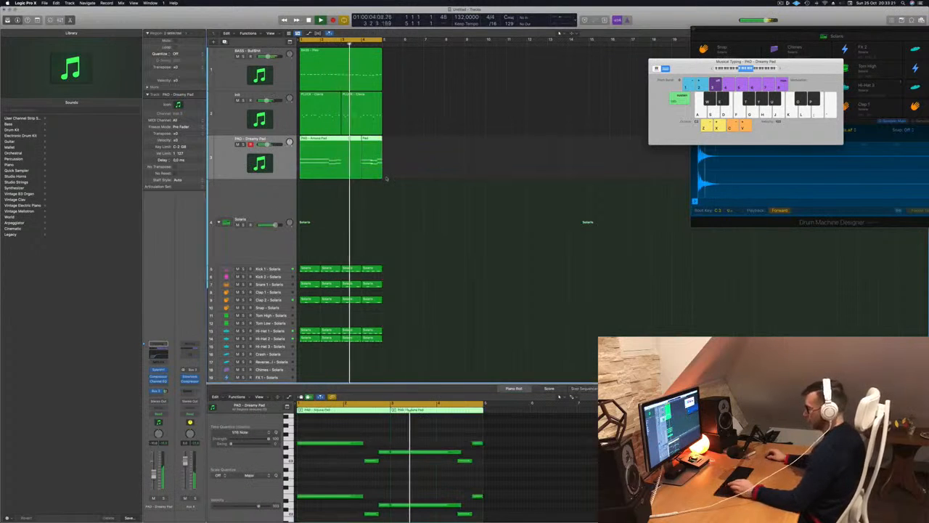
{"action": "key", "text": "super+j"}
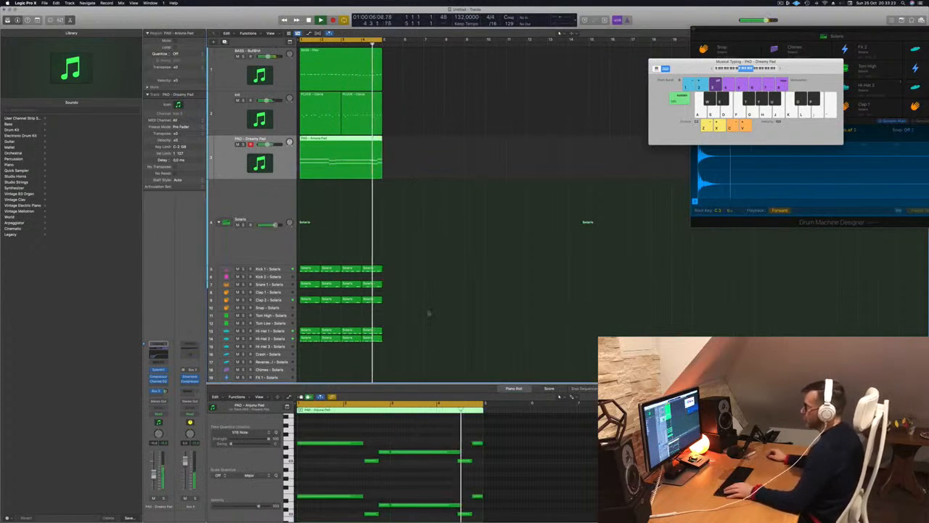
{"action": "scroll", "coordinate": [436, 300], "scroll_direction": "up", "scroll_amount": 1}
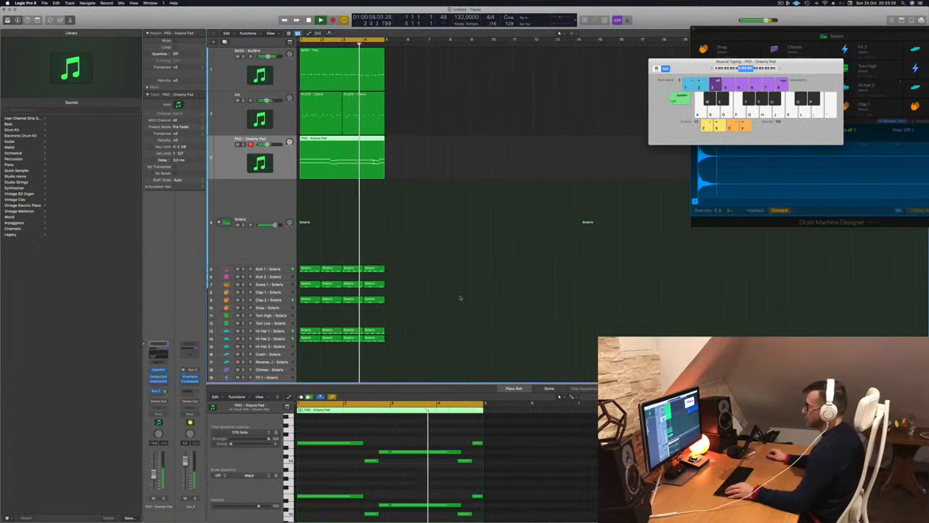
{"action": "scroll", "coordinate": [459, 298], "scroll_direction": "down", "scroll_amount": 1}
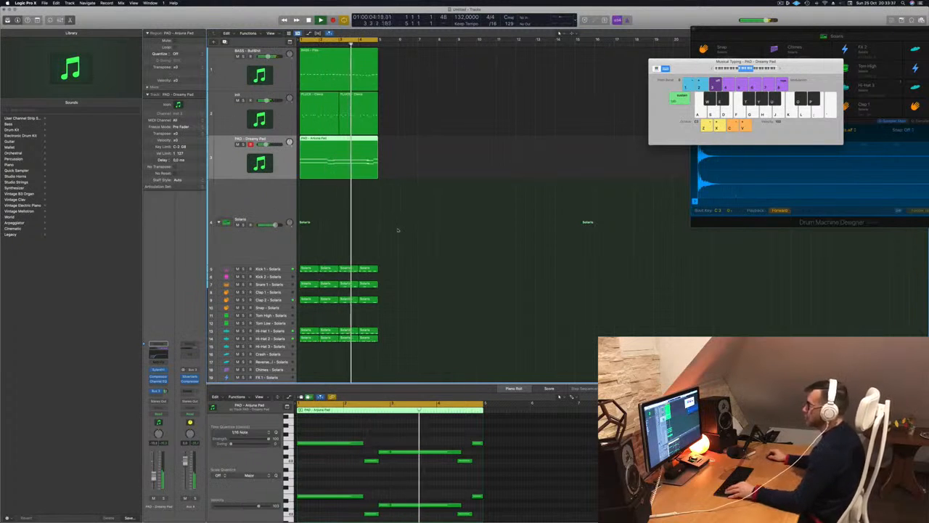
{"action": "scroll", "coordinate": [414, 213], "scroll_direction": "down", "scroll_amount": 1}
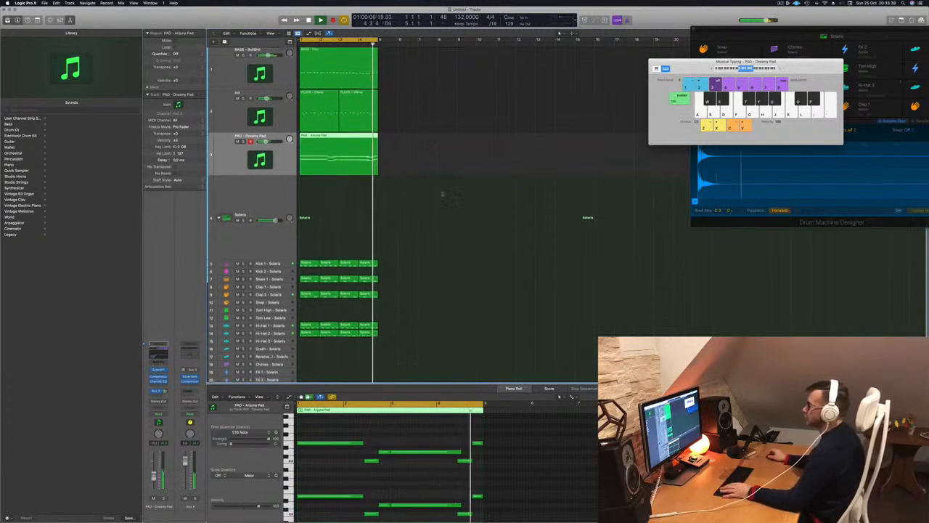
{"action": "scroll", "coordinate": [429, 233], "scroll_direction": "down", "scroll_amount": 2}
{"action": "scroll", "coordinate": [482, 188], "scroll_direction": "up", "scroll_amount": 1}
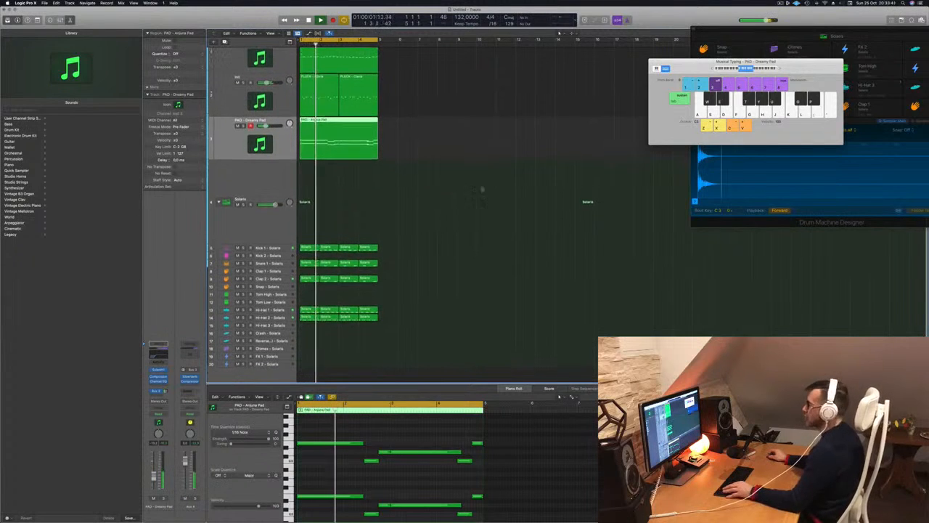
{"action": "scroll", "coordinate": [487, 191], "scroll_direction": "up", "scroll_amount": 2}
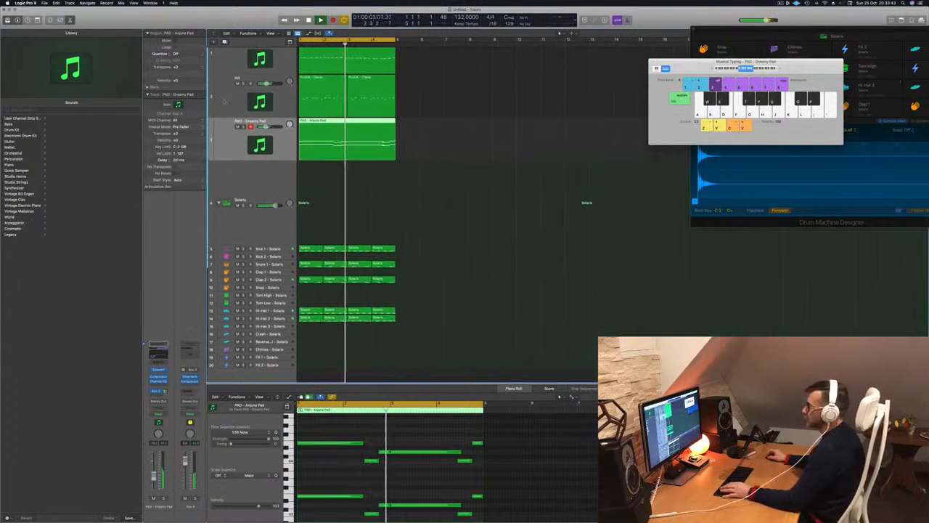
Select the pluck track, open its Sylenth1 on the Delay effect settings and solo the track
{"action": "key", "text": "Up"}
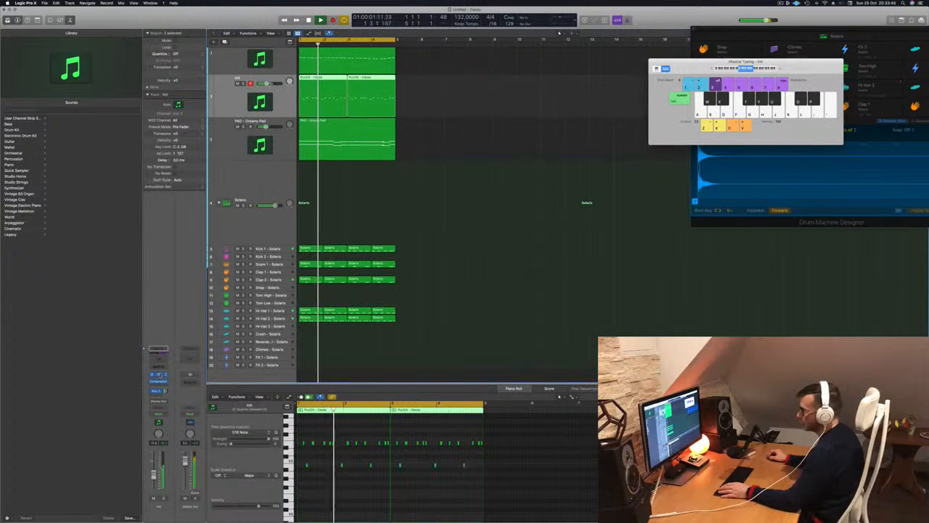
{"action": "left_click", "coordinate": [158, 374]}
{"action": "key", "text": "Return"}
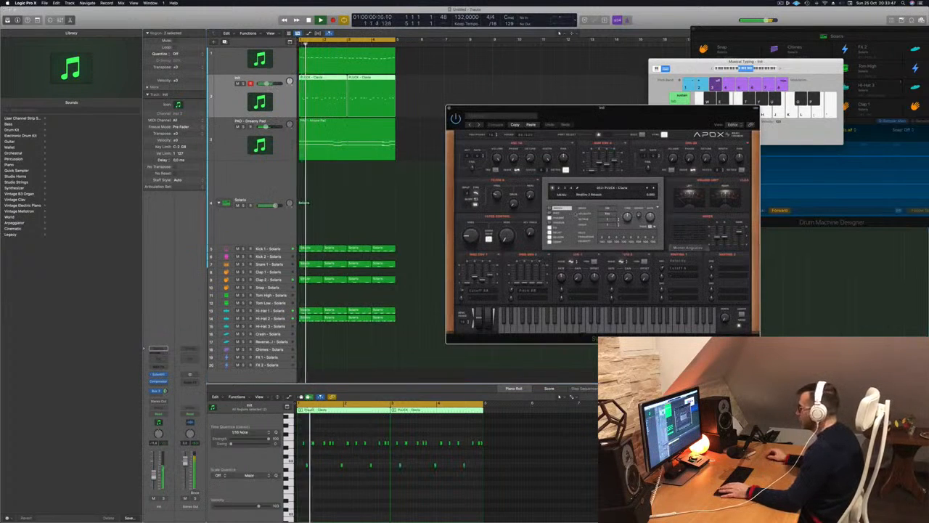
{"action": "left_click", "coordinate": [557, 232]}
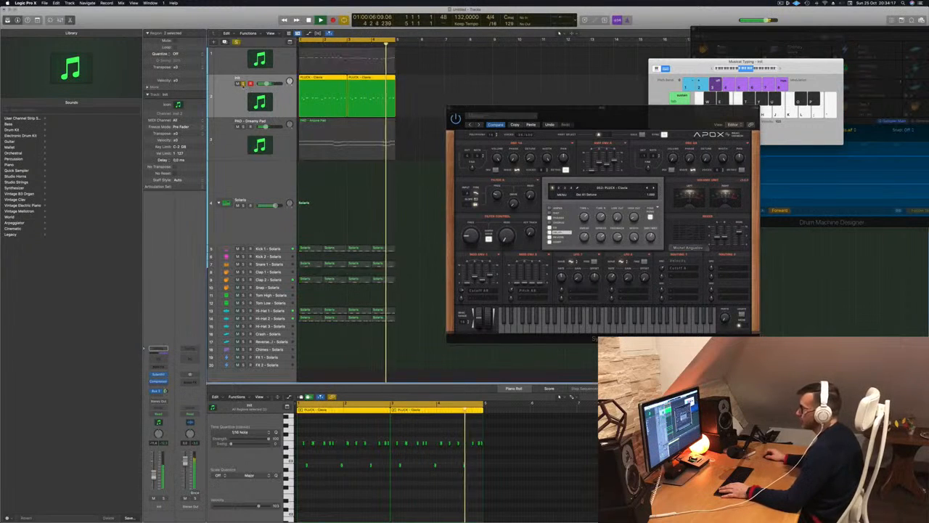
{"action": "left_click_drag", "start_coordinate": [614, 112], "coordinate": [595, 109]}
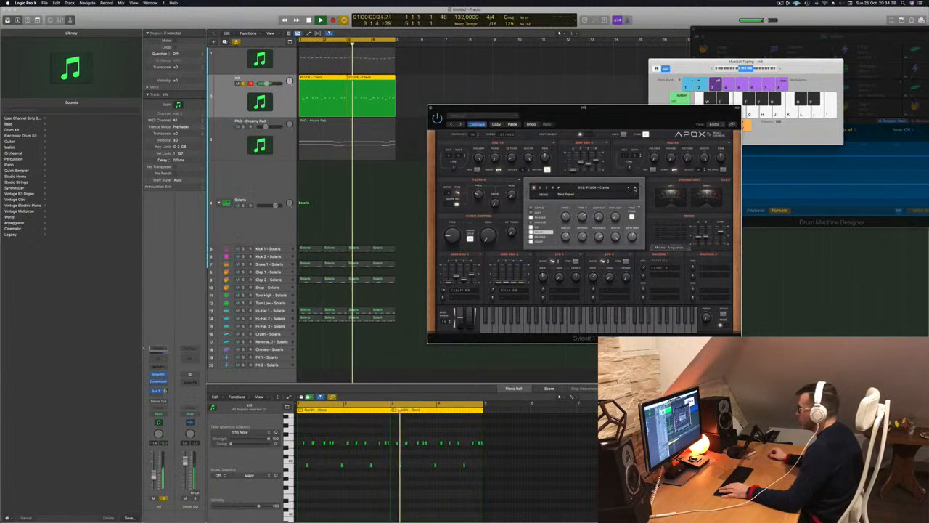
Load the PLUCK - Clavia preset in the pluck track's Sylenth1 and check the Delay's PingPong option
{"action": "left_click", "coordinate": [634, 188]}
{"action": "mouse_move", "coordinate": [633, 112]}
{"action": "left_mouse_down"}
{"action": "mouse_move", "coordinate": [607, 106]}
{"action": "mouse_move", "coordinate": [622, 107]}
{"action": "left_mouse_up"}
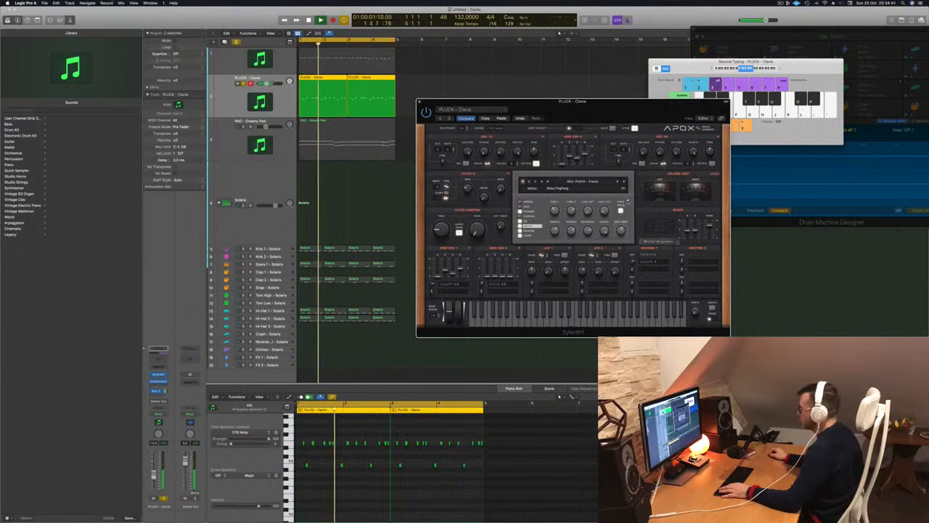
{"action": "right_click", "coordinate": [632, 204]}
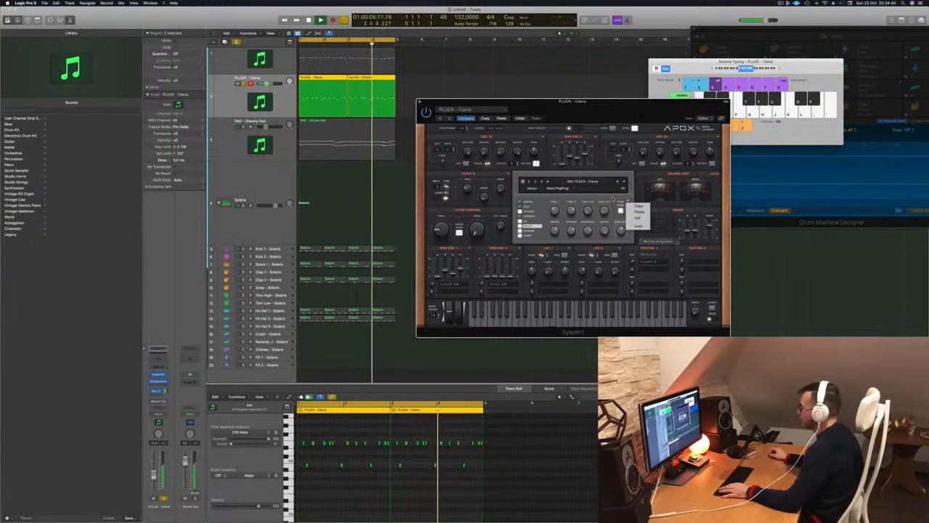
{"action": "left_click", "coordinate": [614, 200]}
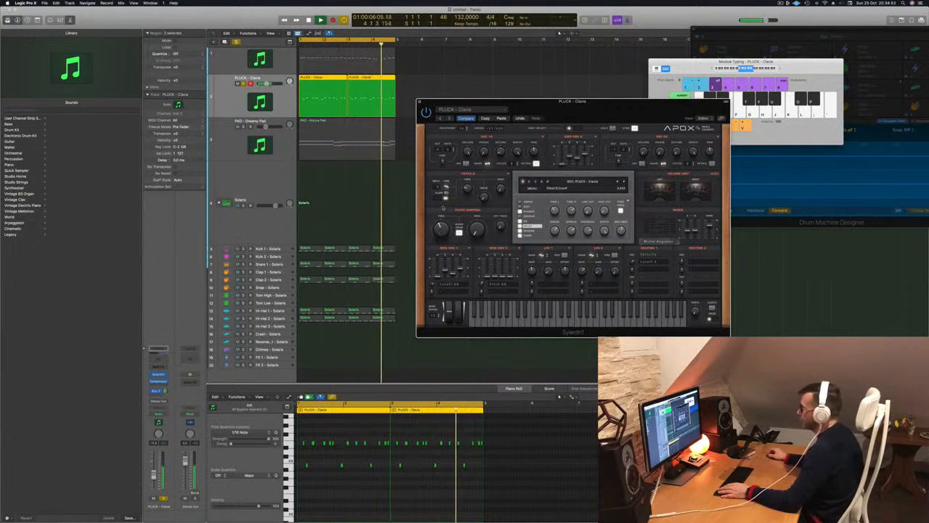
Turn off solo on the pluck track and close its Sylenth1 window
{"action": "left_click", "coordinate": [244, 83]}
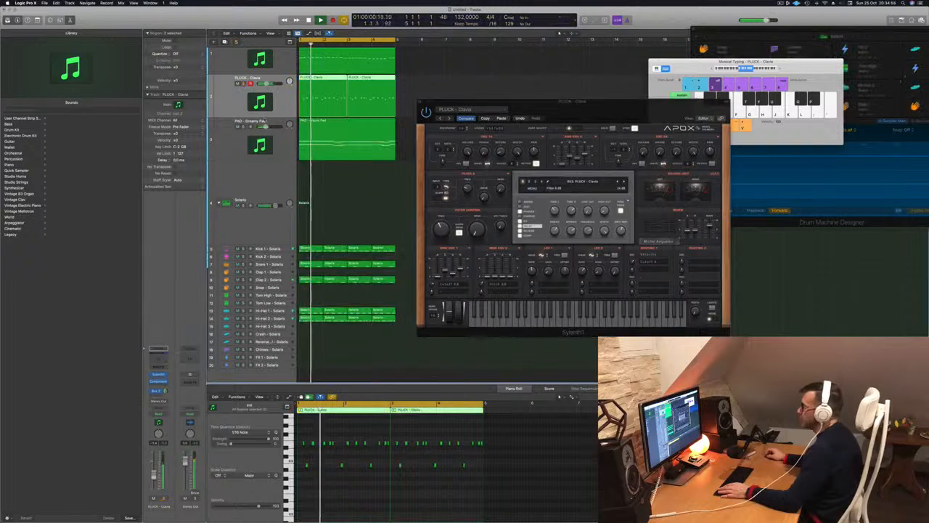
{"action": "left_click_drag", "start_coordinate": [464, 102], "coordinate": [506, 52]}
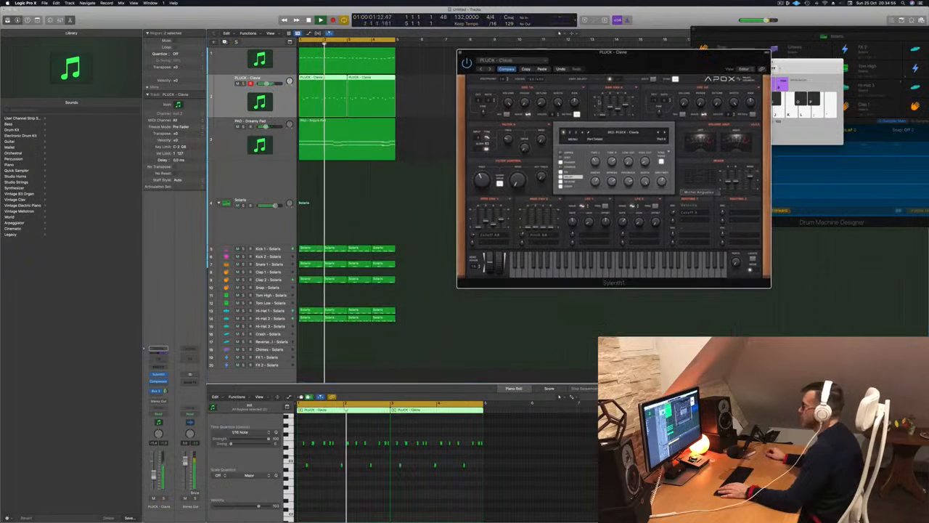
{"action": "left_click", "coordinate": [460, 54]}
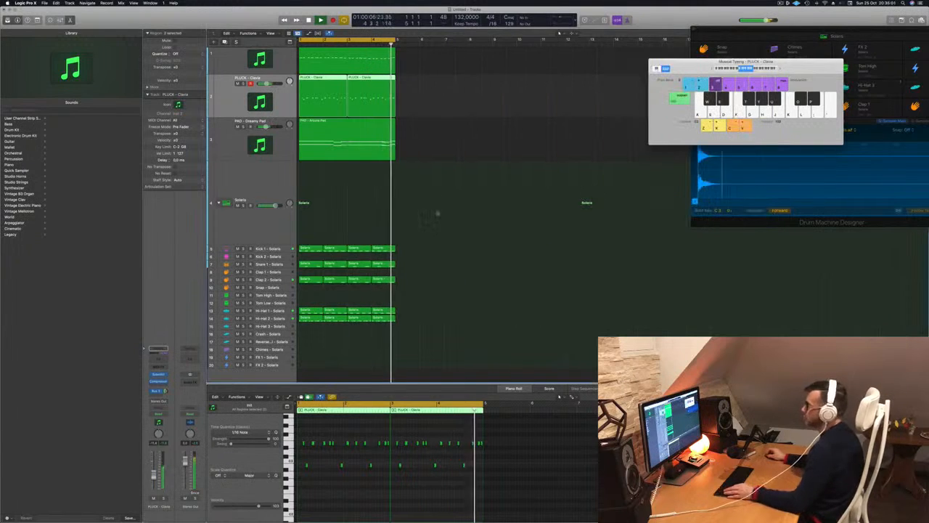
Deselect the pluck regions in the arrangement
{"action": "scroll", "coordinate": [436, 215], "scroll_direction": "up", "scroll_amount": 2}
{"action": "scroll", "coordinate": [470, 215], "scroll_direction": "down", "scroll_amount": 3}
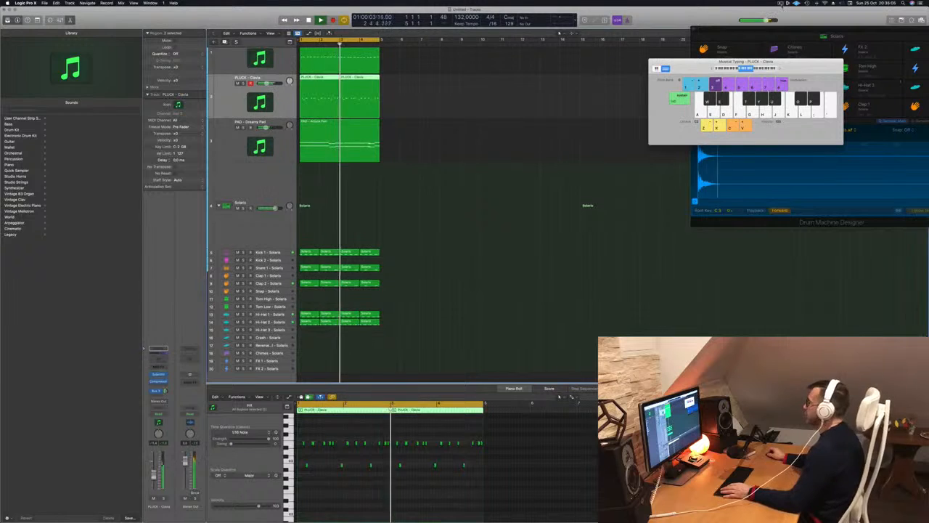
{"action": "left_click", "coordinate": [433, 202]}
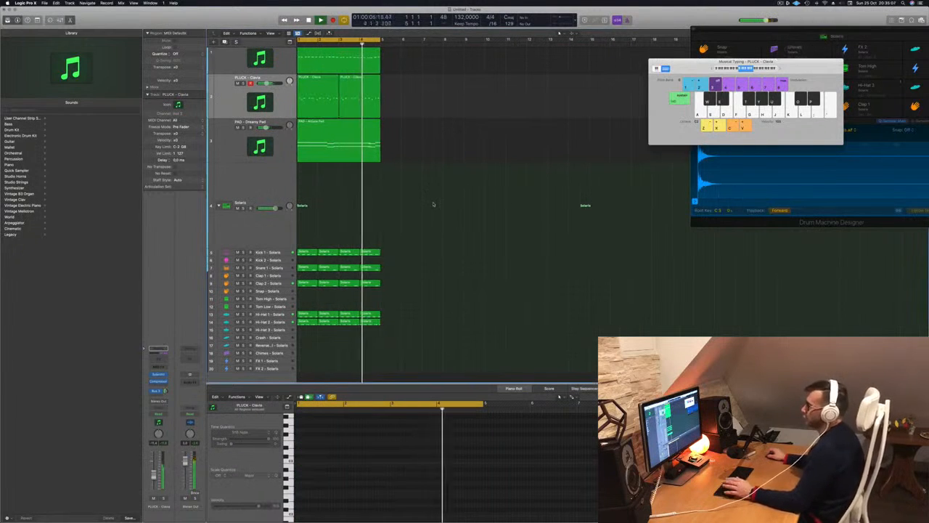
Add a new software instrument track with duplicate settings below the PAD - Dreamy Pad track
{"action": "scroll", "coordinate": [434, 203], "scroll_direction": "down", "scroll_amount": 1}
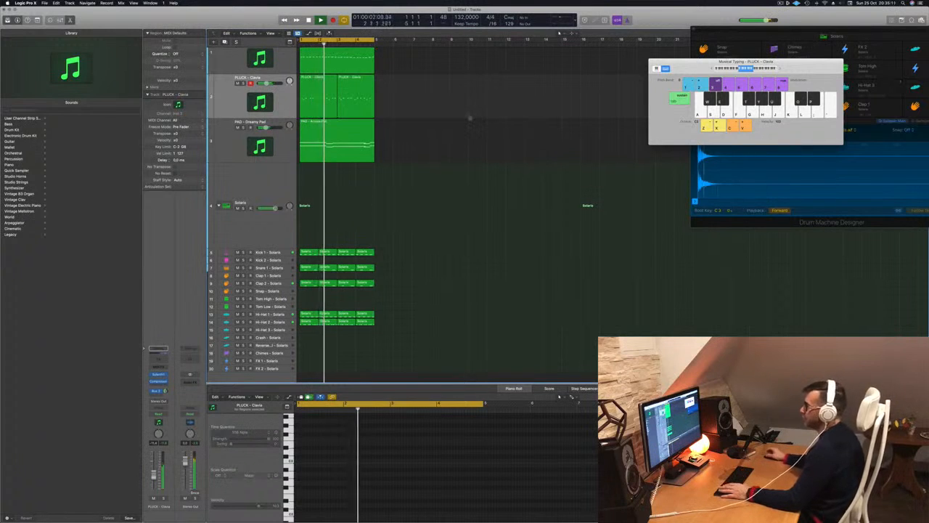
{"action": "left_click", "coordinate": [233, 148]}
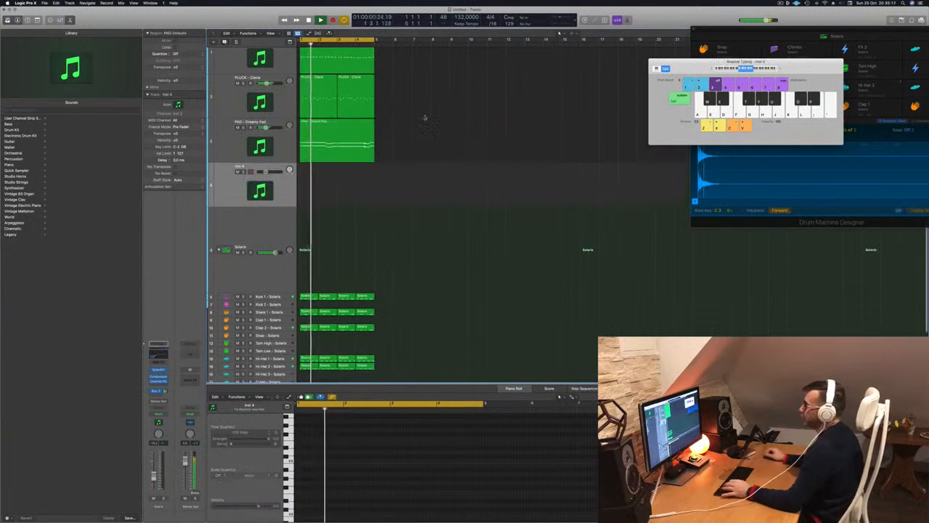
{"action": "left_click", "coordinate": [225, 42]}
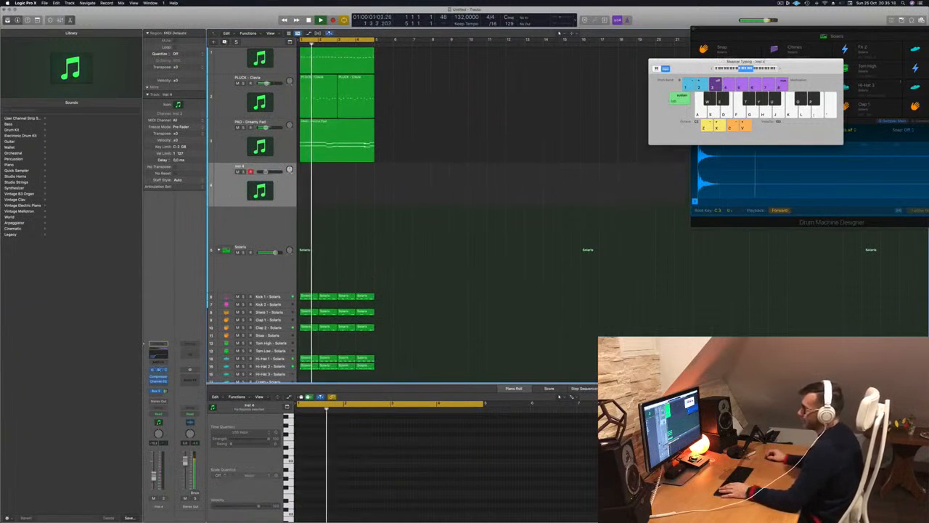
Load the BASS - Acid Bass preset in the new track's Sylenth1 and shift the Musical Typing range one octave lower
{"action": "left_click_drag", "start_coordinate": [443, 82], "coordinate": [572, 119]}
{"action": "left_click", "coordinate": [563, 191]}
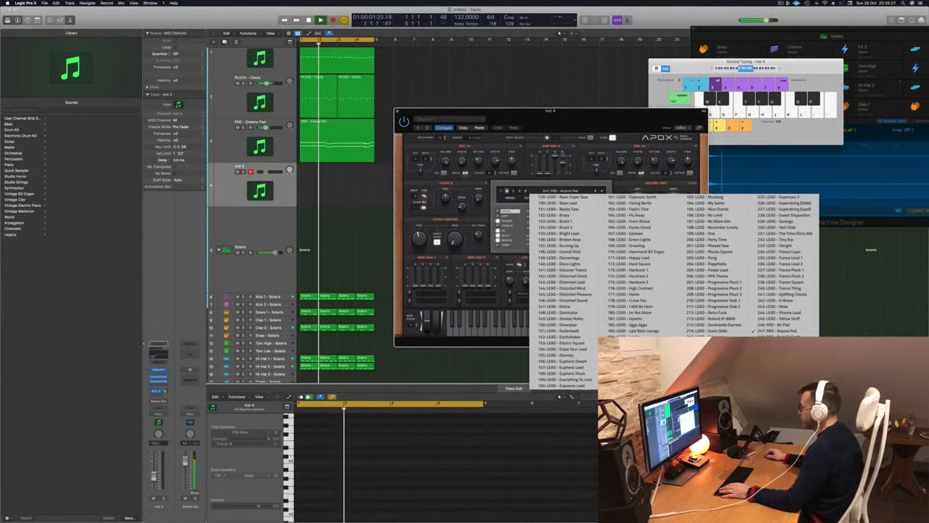
{"action": "left_click", "coordinate": [502, 191]}
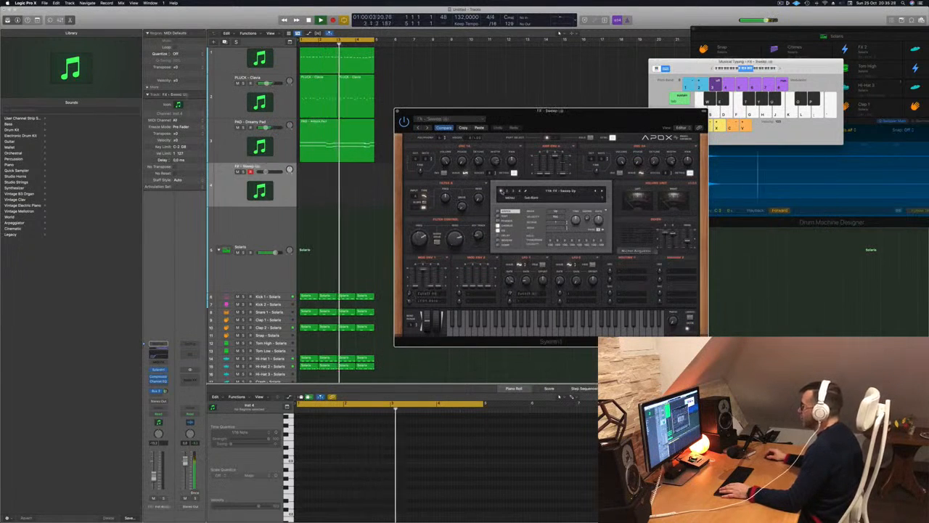
{"action": "left_click", "coordinate": [542, 192]}
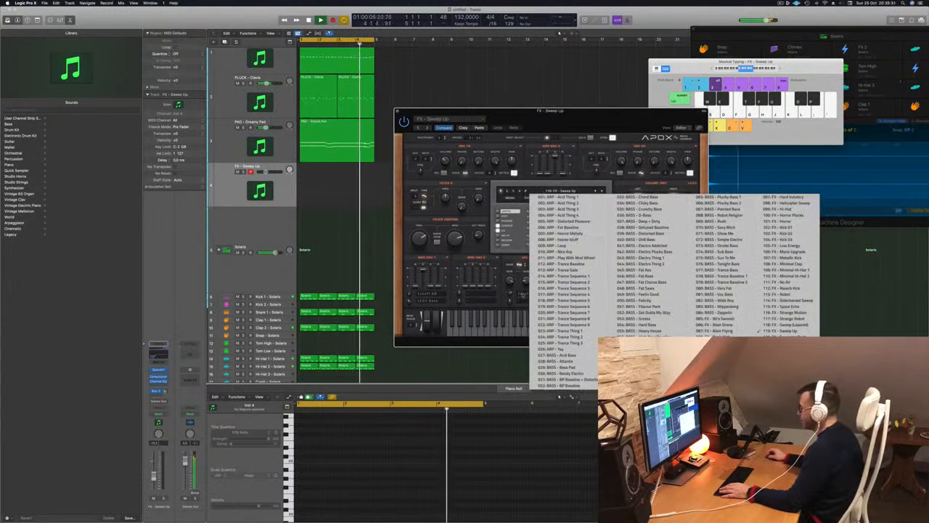
{"action": "left_click", "coordinate": [560, 354]}
{"action": "left_click_drag", "start_coordinate": [543, 118], "coordinate": [569, 119]}
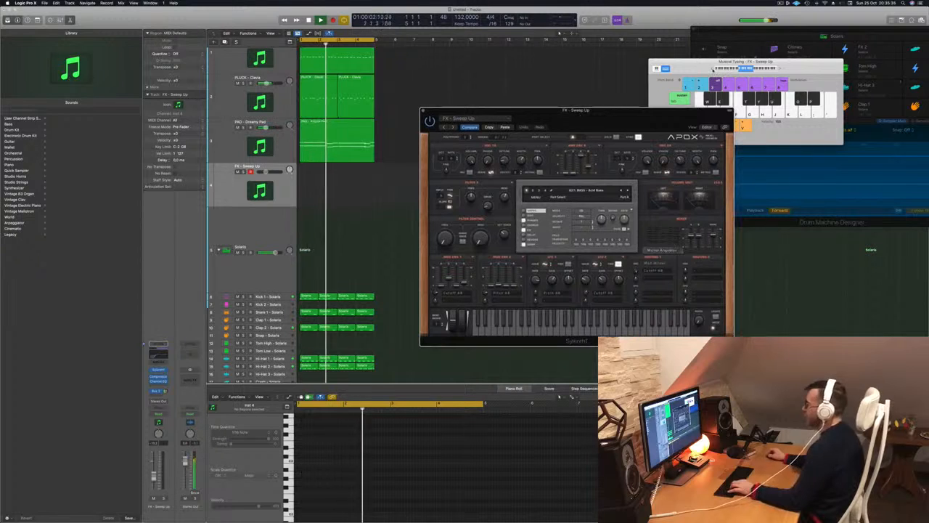
{"action": "left_click", "coordinate": [732, 69]}
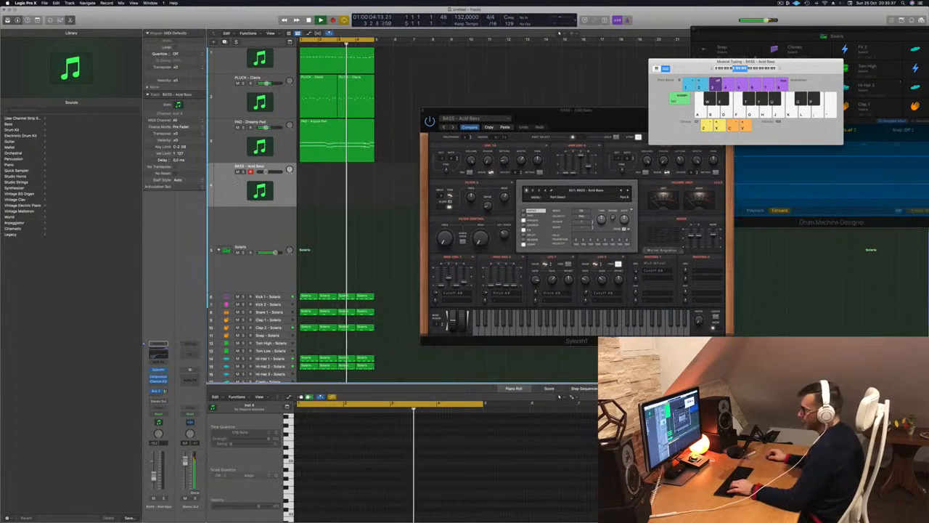
Bypass the Channel EQ on the bass track and close its window
{"action": "left_click", "coordinate": [158, 381]}
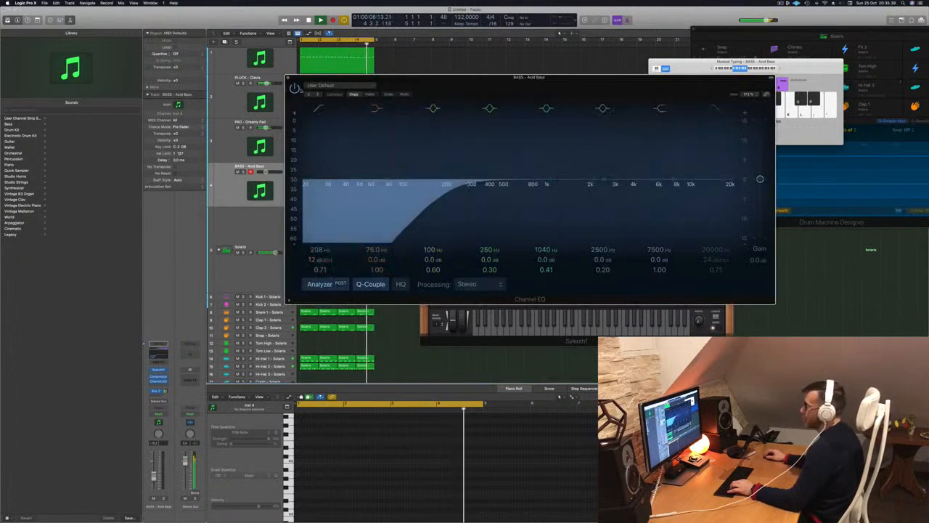
{"action": "left_click", "coordinate": [295, 87]}
{"action": "left_click", "coordinate": [289, 77]}
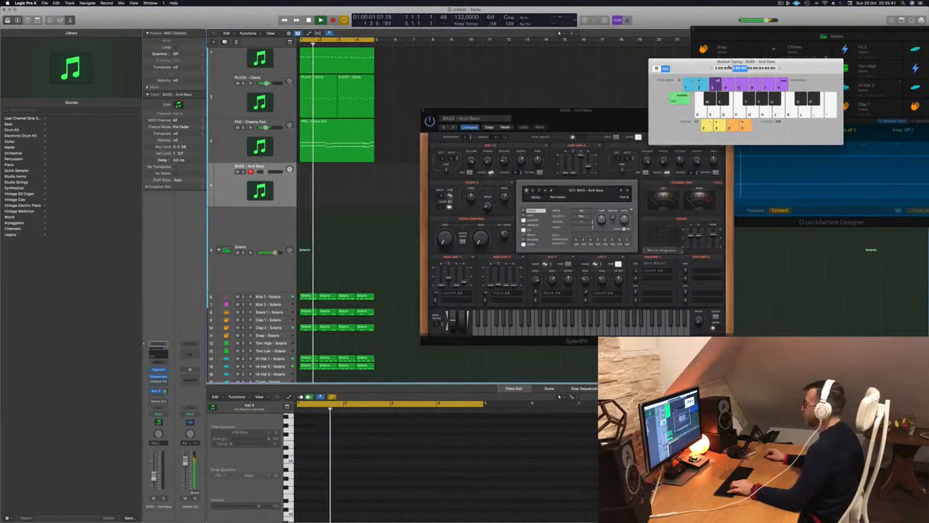
Audition further bass presets by playing notes, raise the Musical Typing range one octave, and load BASS - Bass Pad
{"action": "left_click_drag", "start_coordinate": [697, 68], "coordinate": [650, 67]}
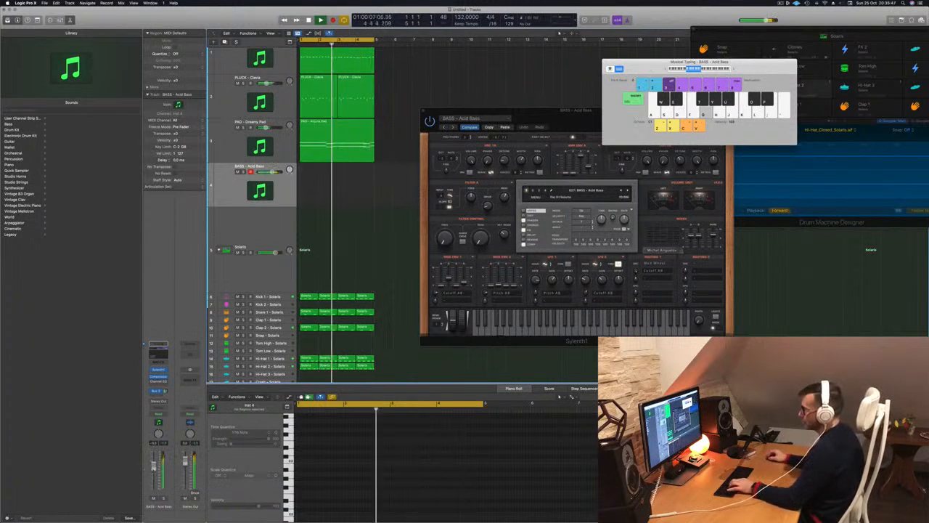
{"action": "key", "text": "]"}
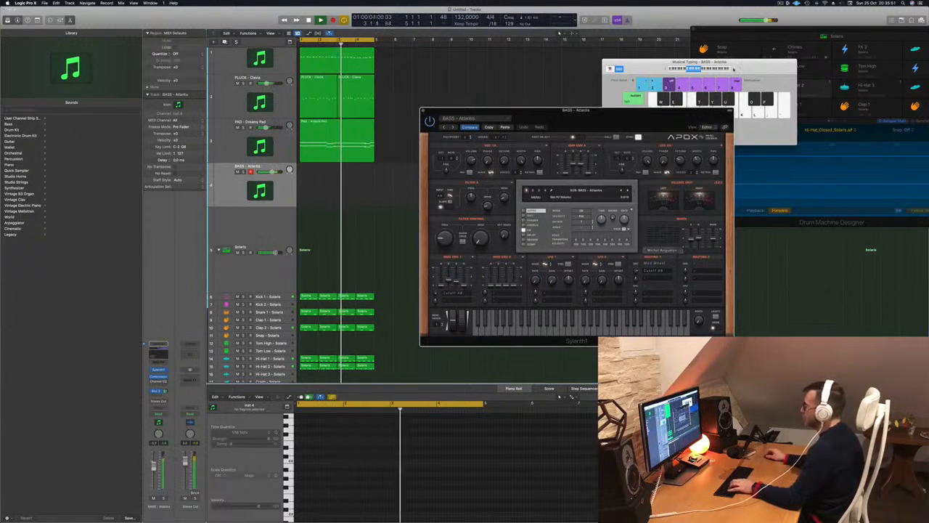
{"action": "left_click", "coordinate": [736, 69]}
{"action": "key", "text": "d"}
{"action": "key", "text": "f"}
{"action": "left_click", "coordinate": [628, 191]}
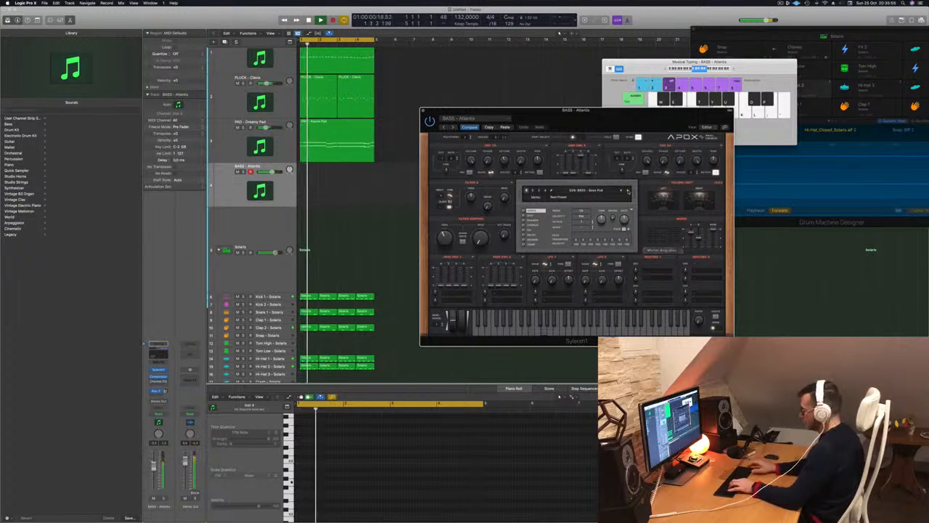
{"action": "key", "text": "k"}
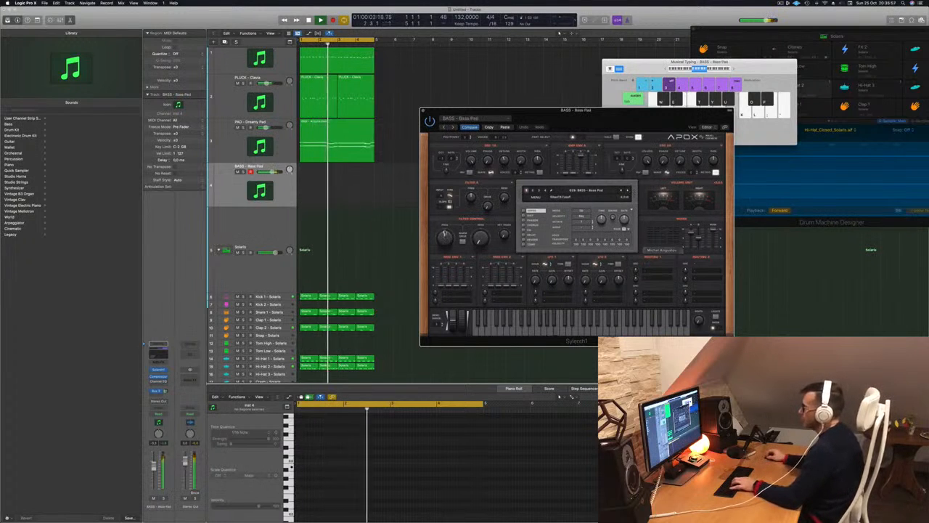
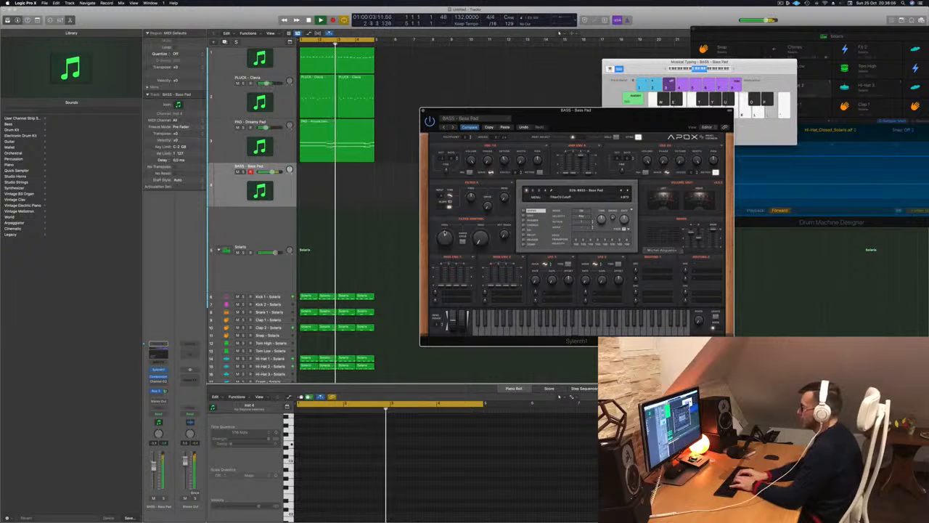
Copy the PAD - Dreamy Pad track's region onto the bass track and delete the upper row of notes from the copy
{"action": "left_click", "coordinate": [332, 126]}
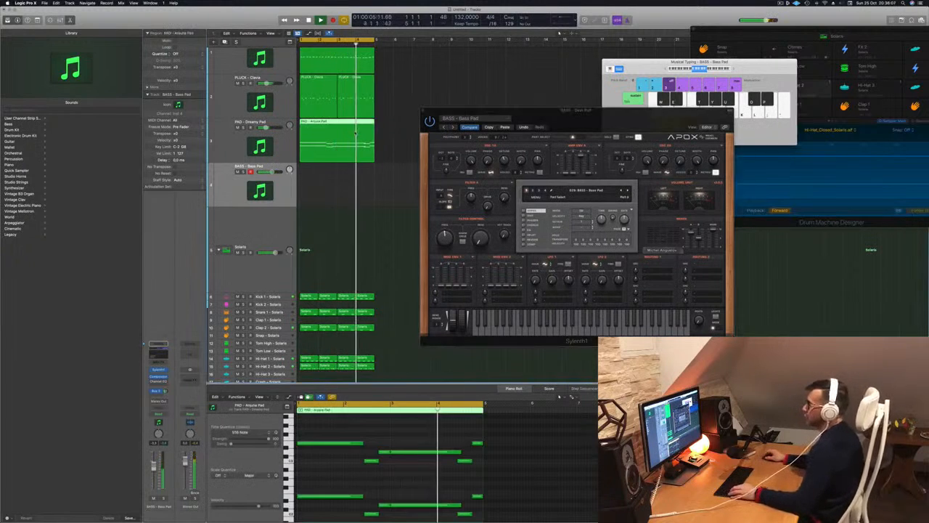
{"action": "left_click_drag", "start_coordinate": [332, 125], "coordinate": [329, 179]}
{"action": "left_click_drag", "start_coordinate": [341, 432], "coordinate": [485, 465]}
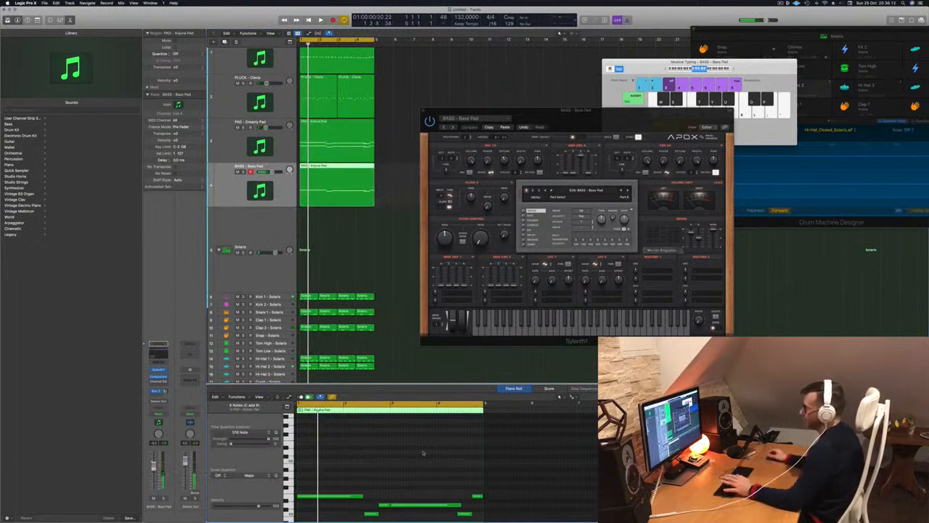
{"action": "left_click", "coordinate": [358, 228]}
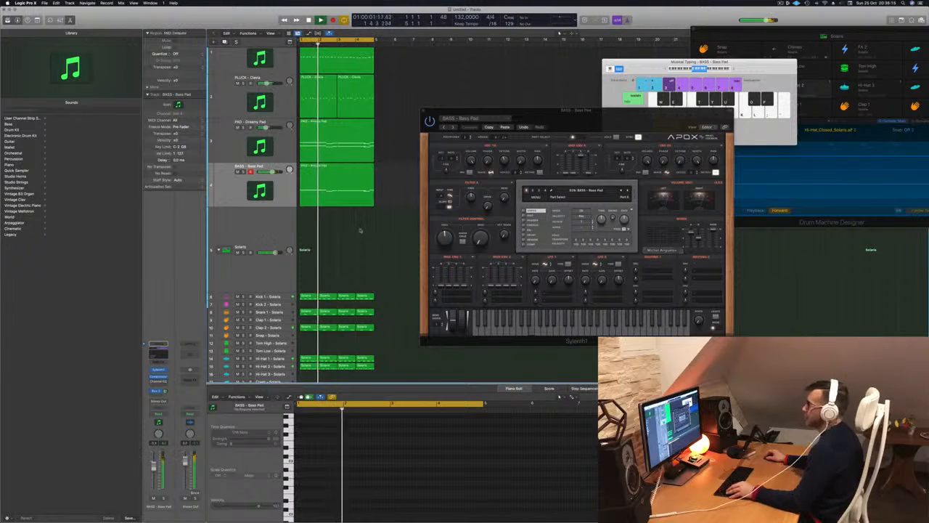
Try the bass region's notes one octave higher, and move them back down to their original octave
{"action": "scroll", "coordinate": [360, 231], "scroll_direction": "left", "scroll_amount": 2}
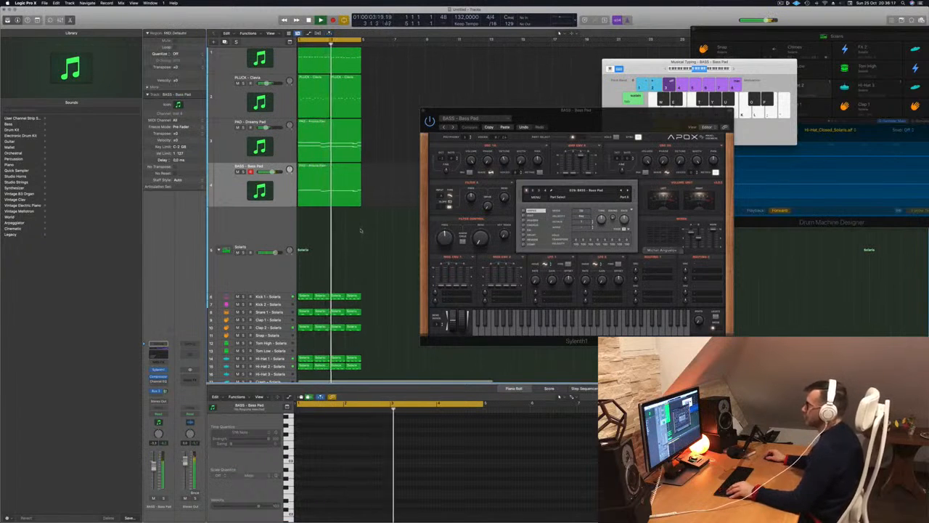
{"action": "left_click", "coordinate": [346, 189]}
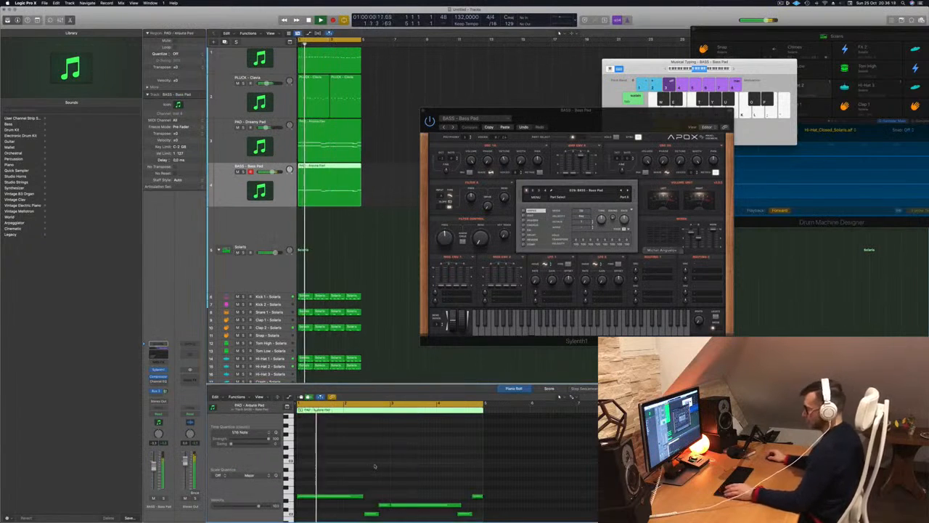
{"action": "scroll", "coordinate": [374, 466], "scroll_direction": "down", "scroll_amount": 3}
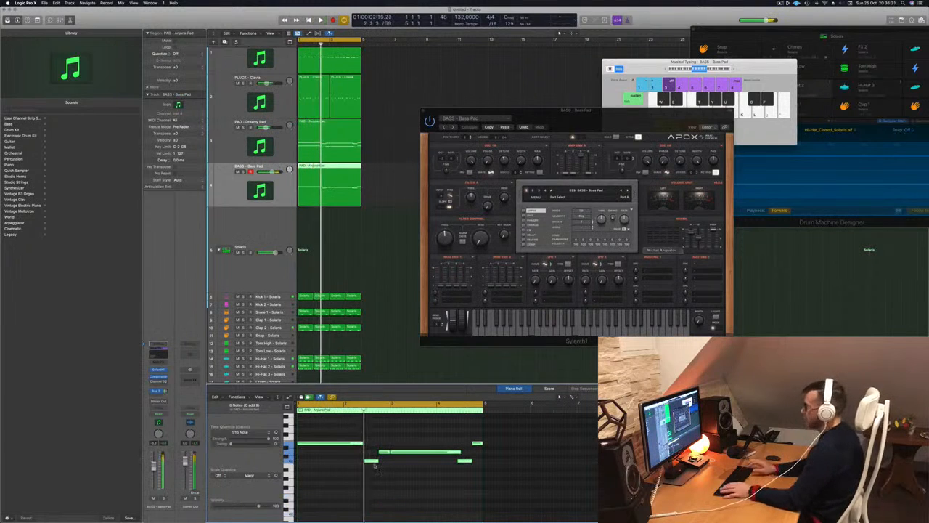
{"action": "left_click_drag", "start_coordinate": [537, 118], "coordinate": [594, 113]}
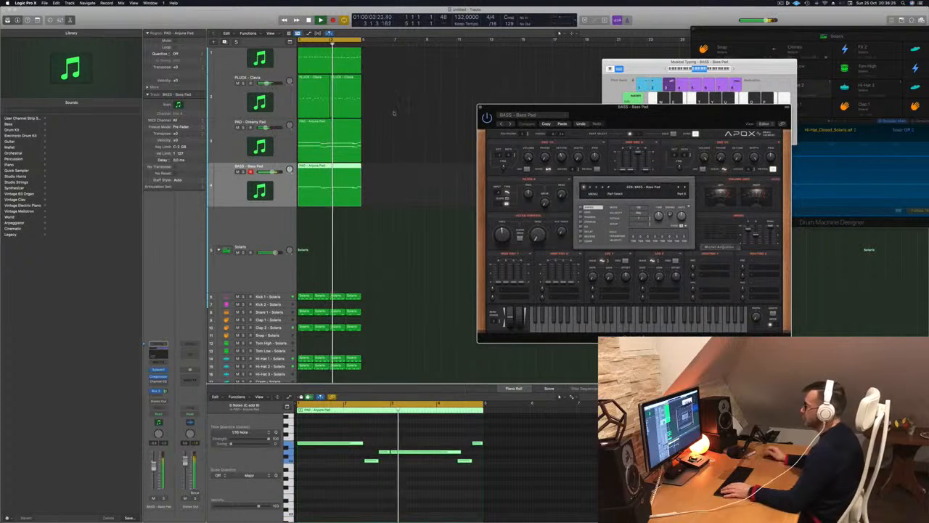
{"action": "key", "text": "alt+shift+Down"}
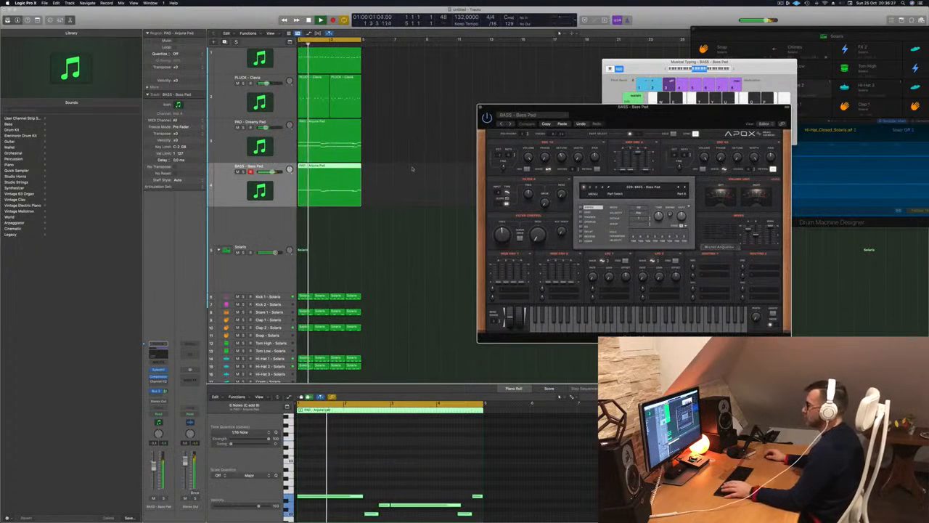
{"action": "left_click", "coordinate": [405, 178]}
{"action": "left_click", "coordinate": [338, 184]}
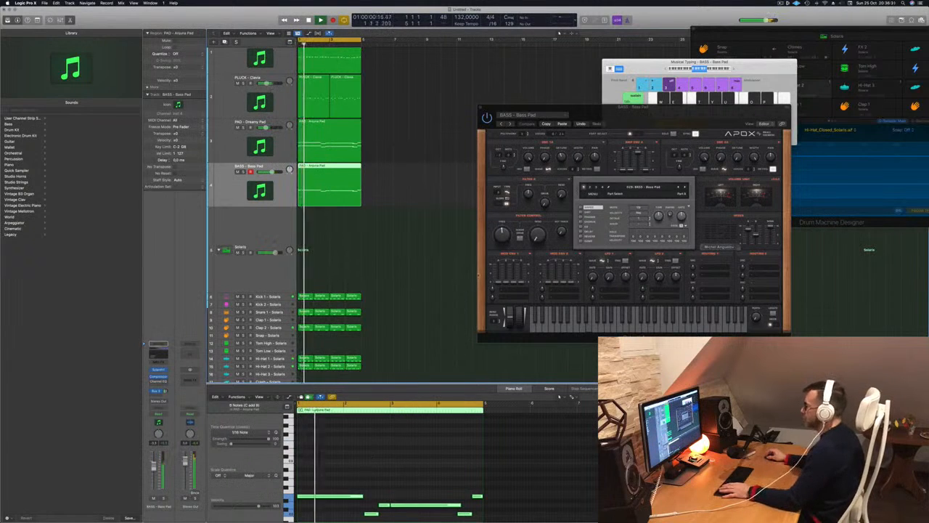
Adjust the filter cutoff of the bass synth and transpose all notes in the bass region up one octave
{"action": "left_click", "coordinate": [506, 243]}
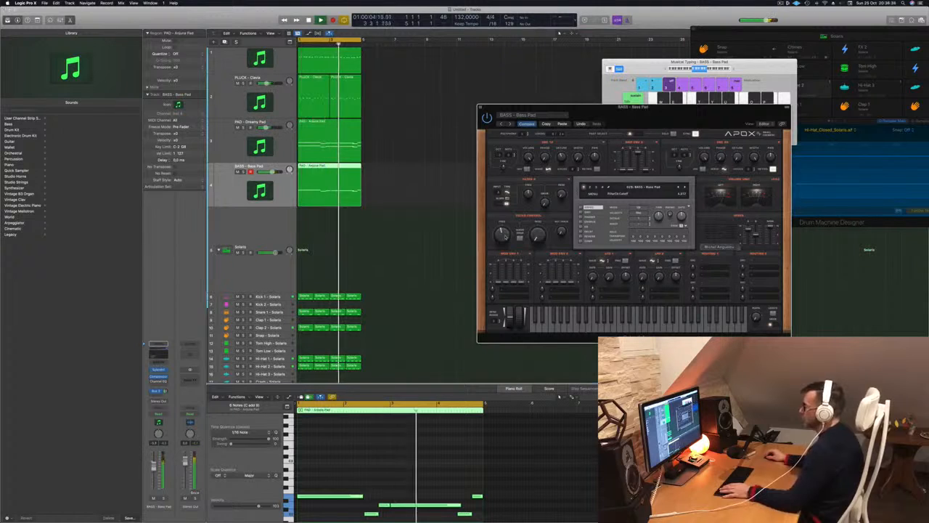
{"action": "left_click_drag", "start_coordinate": [671, 118], "coordinate": [652, 114]}
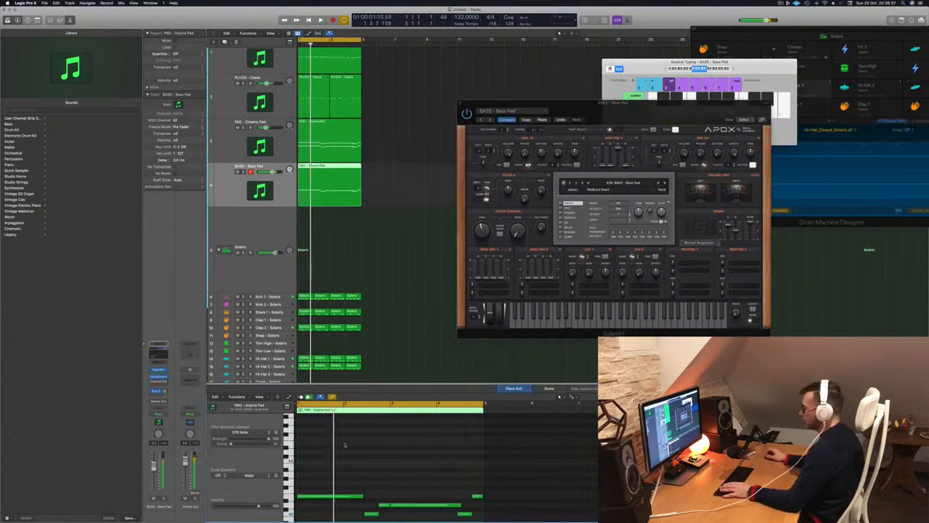
{"action": "scroll", "coordinate": [344, 444], "scroll_direction": "down", "scroll_amount": 3}
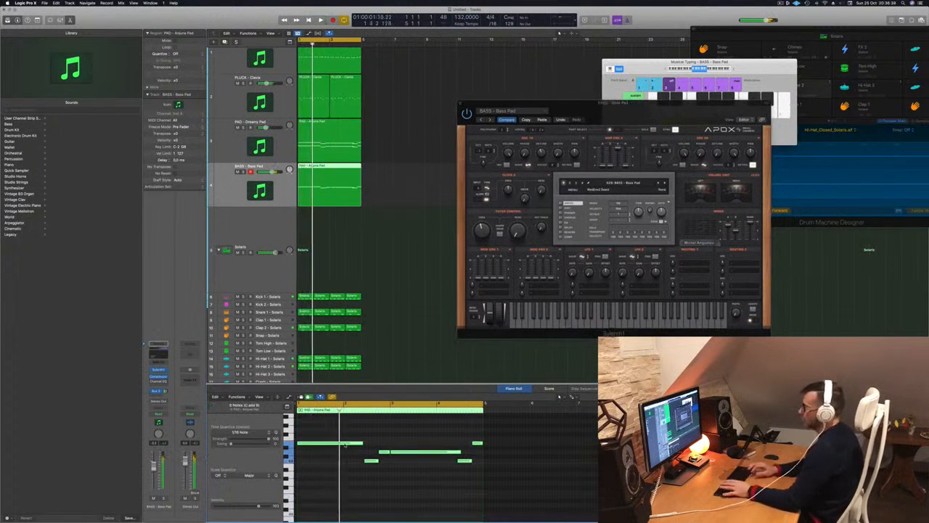
{"action": "left_click_drag", "start_coordinate": [628, 127], "coordinate": [689, 129]}
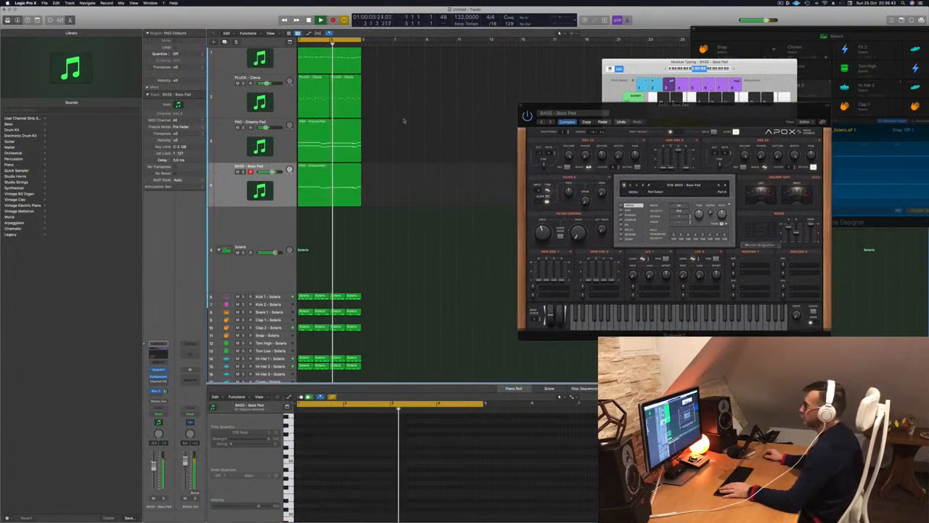
{"action": "scroll", "coordinate": [404, 121], "scroll_direction": "up", "scroll_amount": 1}
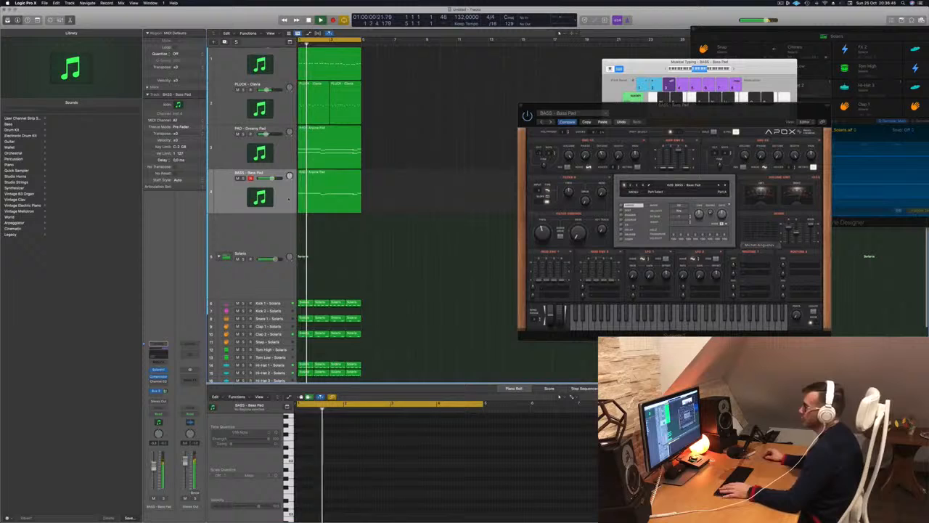
Add a Channel EQ low cut at 262 Hz, 12 dB/Oct, to the bass track's aux send channel and close the plug-in windows
{"action": "left_click", "coordinate": [288, 199]}
{"action": "key", "text": "space"}
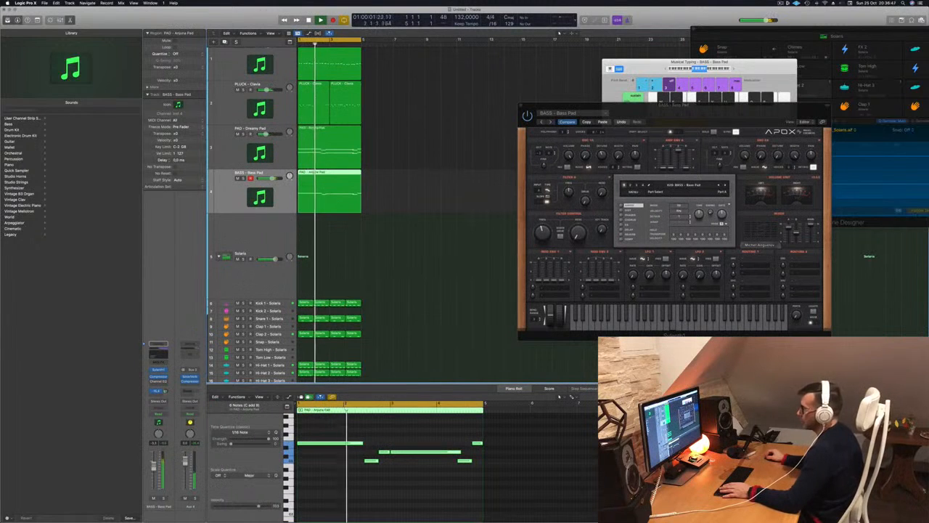
{"action": "left_click", "coordinate": [196, 354]}
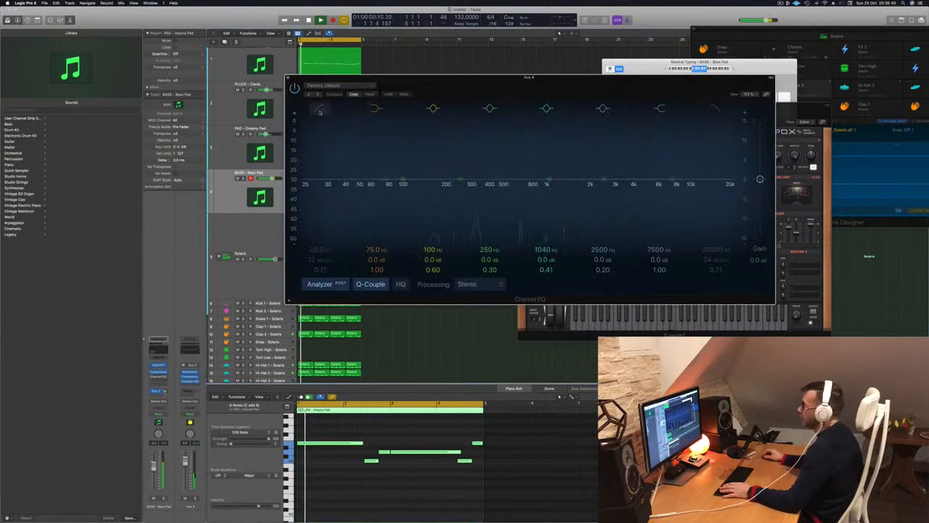
{"action": "left_click_drag", "start_coordinate": [398, 159], "coordinate": [463, 152]}
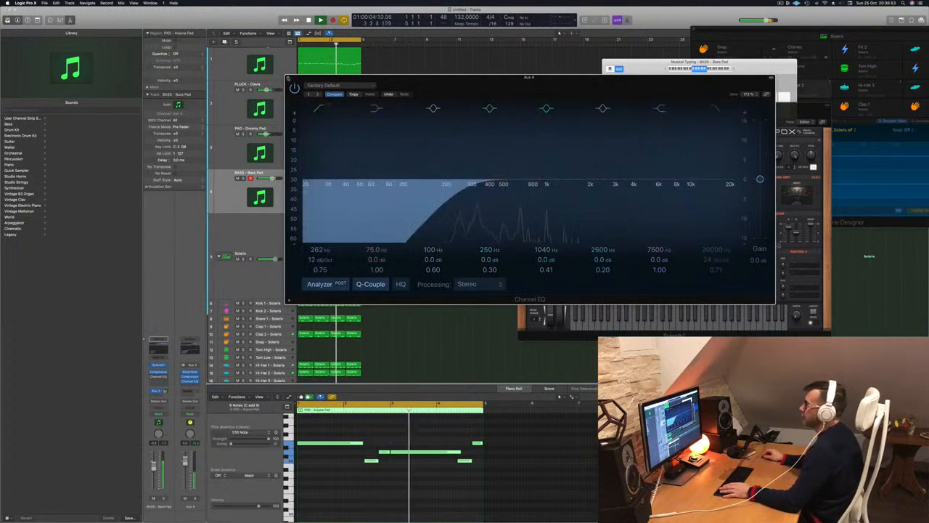
{"action": "key", "text": "super+w"}
{"action": "key", "text": "super+w"}
{"action": "key", "text": "super+w"}
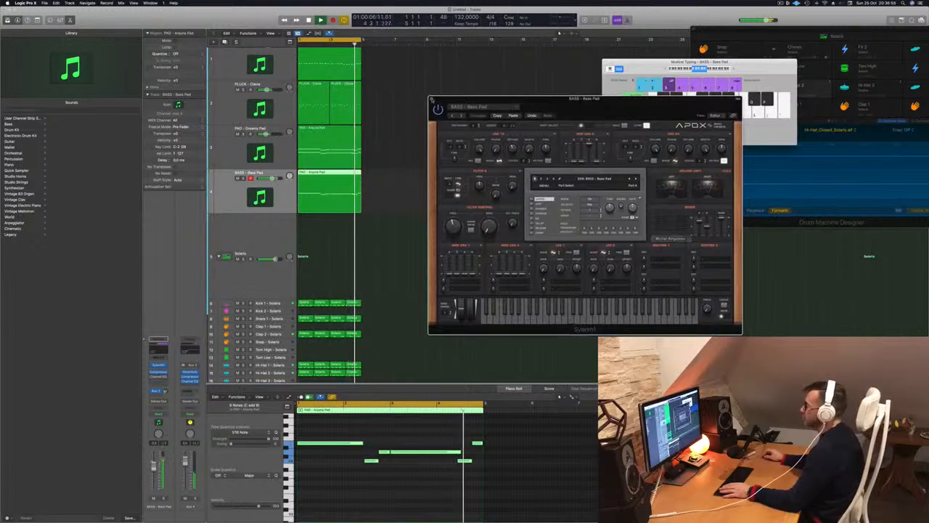
Repeat all regions of the four-bar loop three times to extend the arrangement to 16 bars
{"action": "scroll", "coordinate": [469, 164], "scroll_direction": "up", "scroll_amount": 1}
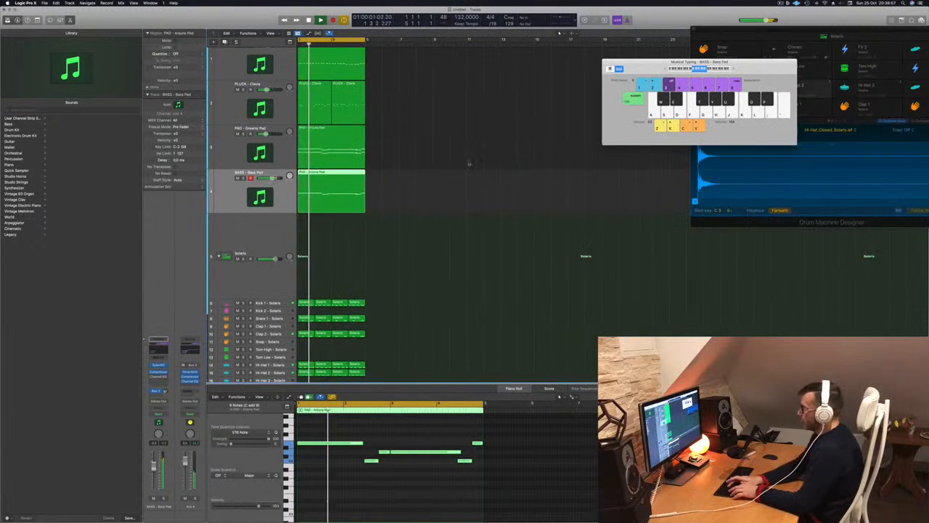
{"action": "key", "text": "super+r"}
{"action": "key", "text": "super+r"}
{"action": "key", "text": "super+r"}
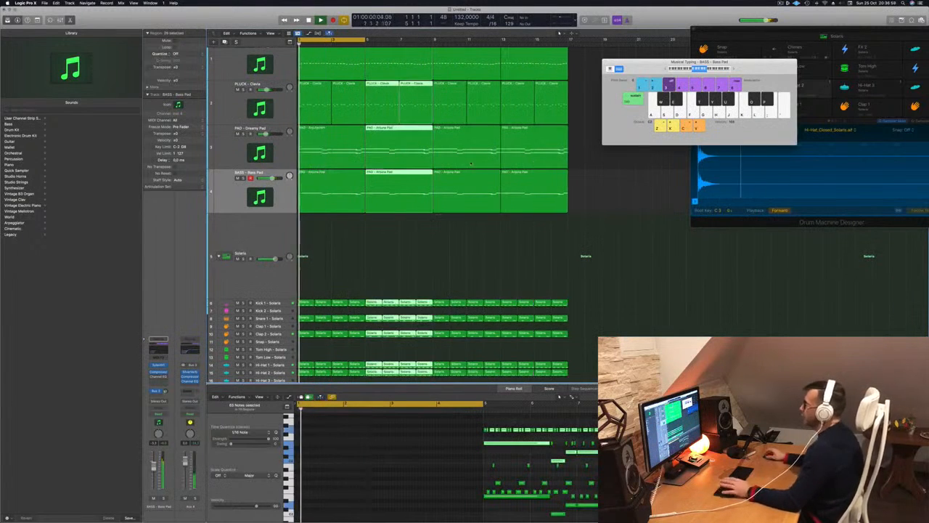
Move the Musical Typing window aside and extend the cycle range over the full 16-bar arrangement
{"action": "left_click_drag", "start_coordinate": [686, 62], "coordinate": [824, 76]}
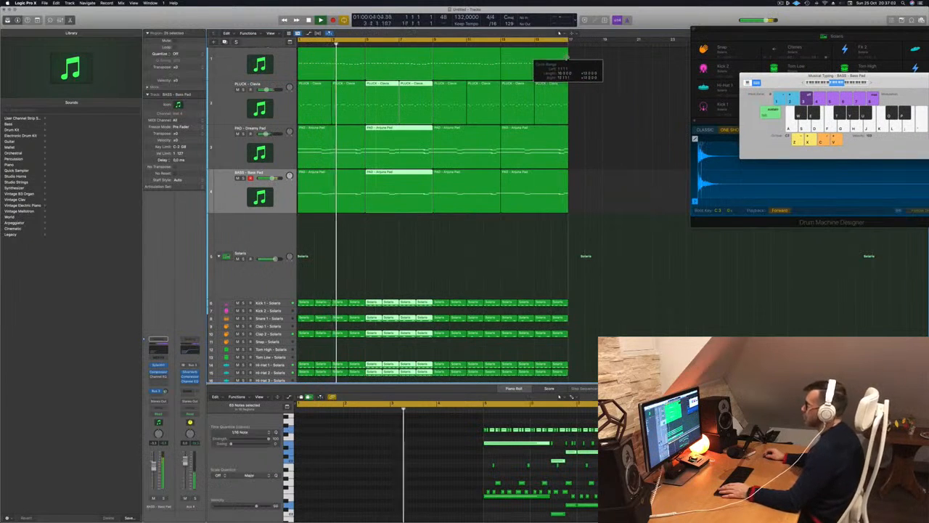
{"action": "scroll", "coordinate": [443, 245], "scroll_direction": "down", "scroll_amount": 3}
{"action": "scroll", "coordinate": [419, 243], "scroll_direction": "down", "scroll_amount": 1}
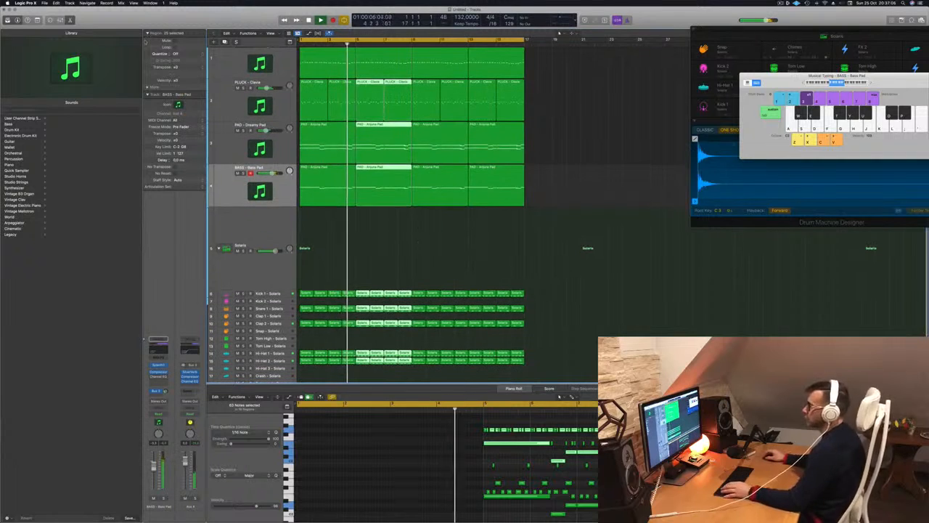
Audition the two bass tracks in solo and move the topmost bass track directly above the Bass Pad track
{"action": "left_click", "coordinate": [243, 173]}
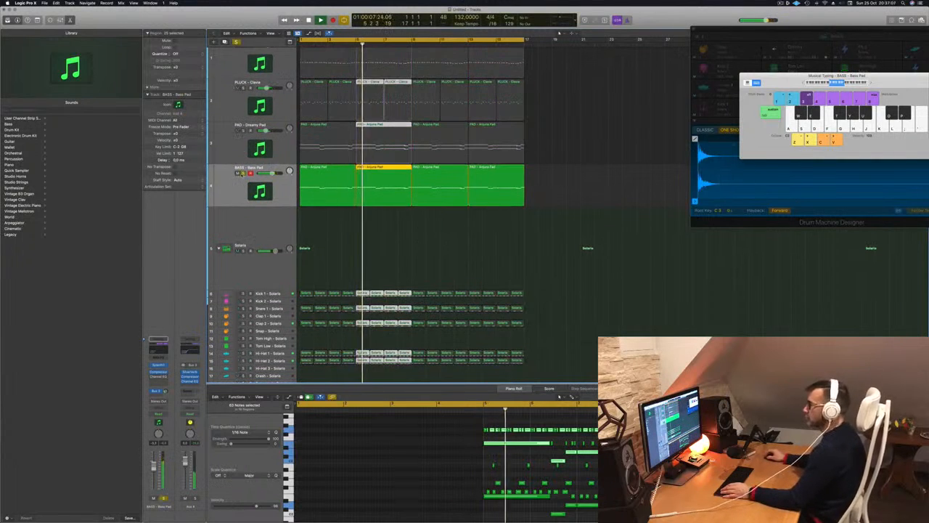
{"action": "left_click", "coordinate": [243, 173]}
{"action": "left_click", "coordinate": [236, 64]}
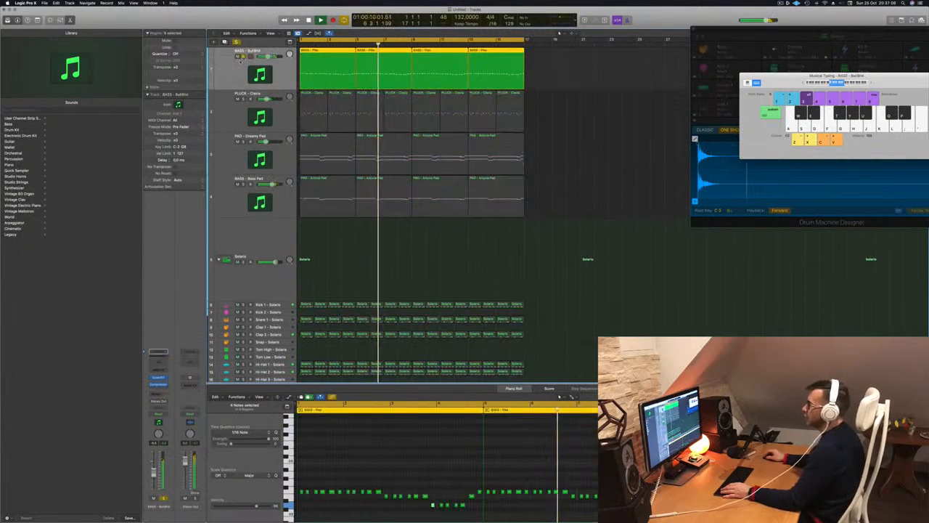
{"action": "left_click_drag", "start_coordinate": [236, 64], "coordinate": [238, 162]}
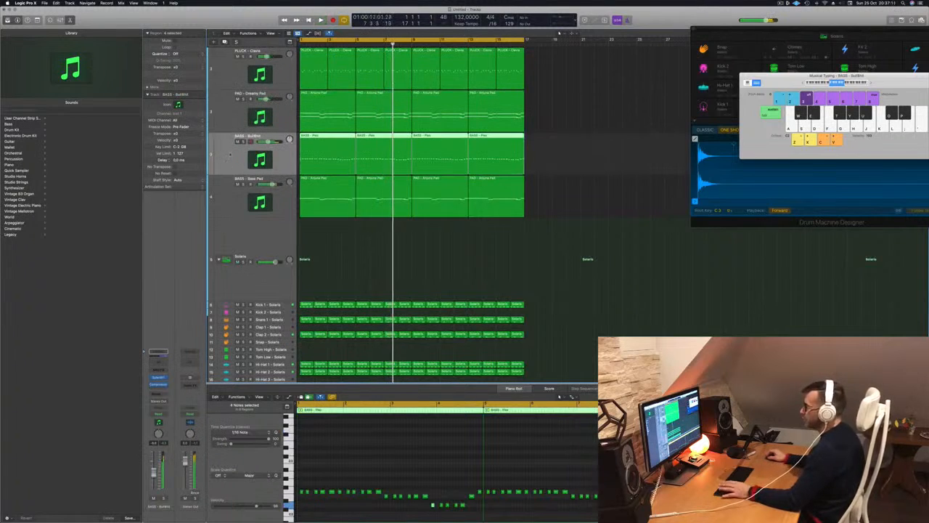
{"action": "key", "text": "space"}
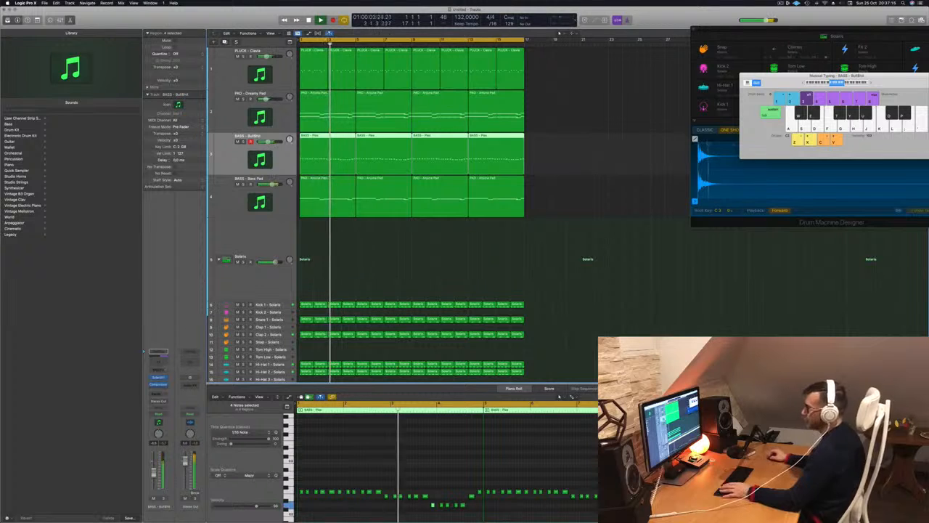
Add a Channel EQ to the bass track above Bass Pad, and check the Bass Pad's Sylenth1 settings
{"action": "left_click", "coordinate": [158, 353]}
{"action": "left_click_drag", "start_coordinate": [555, 85], "coordinate": [714, 101]}
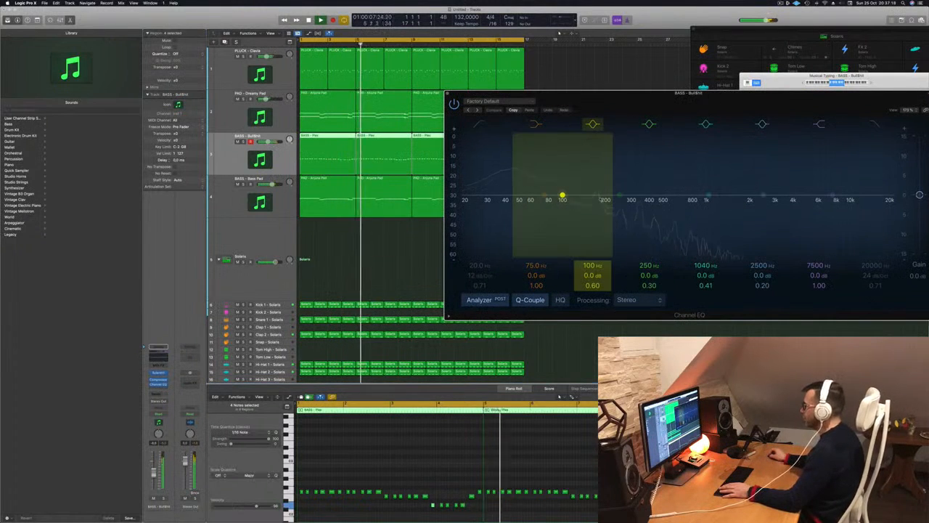
{"action": "left_click", "coordinate": [271, 211]}
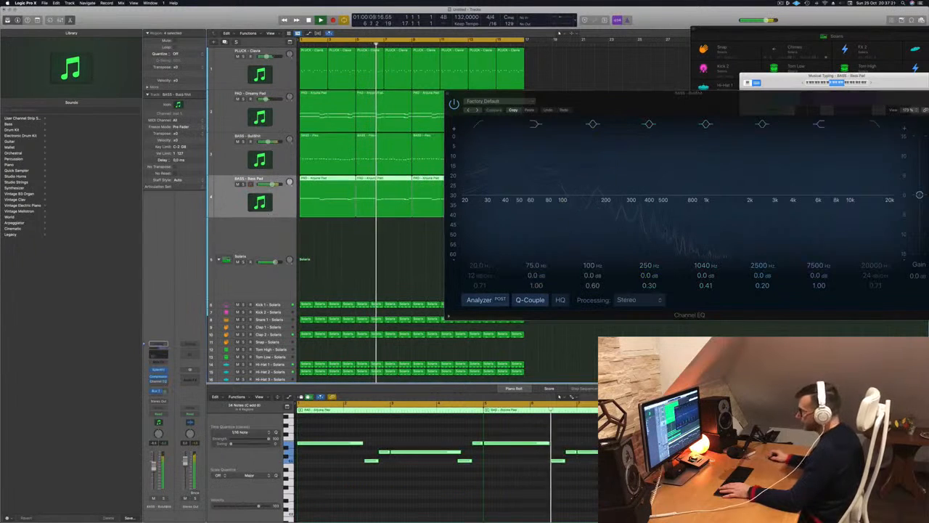
{"action": "left_click", "coordinate": [159, 370]}
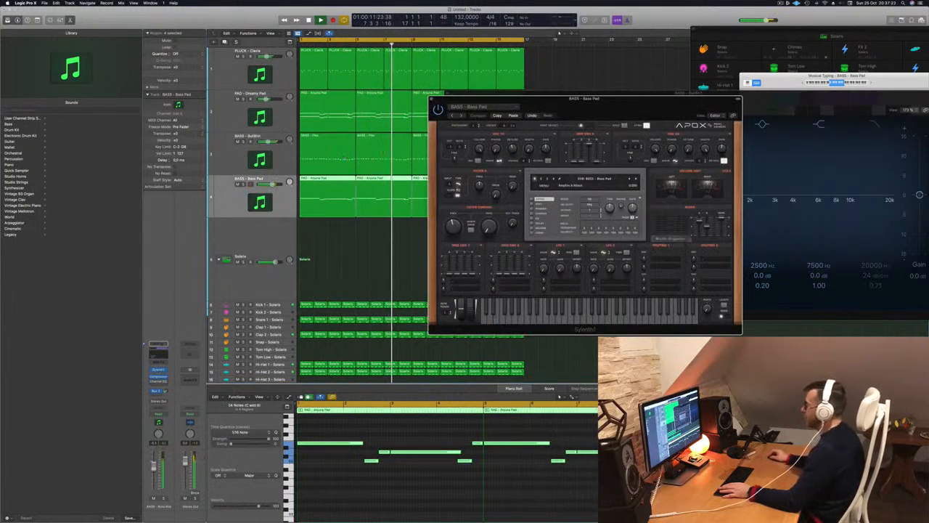
{"action": "left_click_drag", "start_coordinate": [601, 102], "coordinate": [598, 100]}
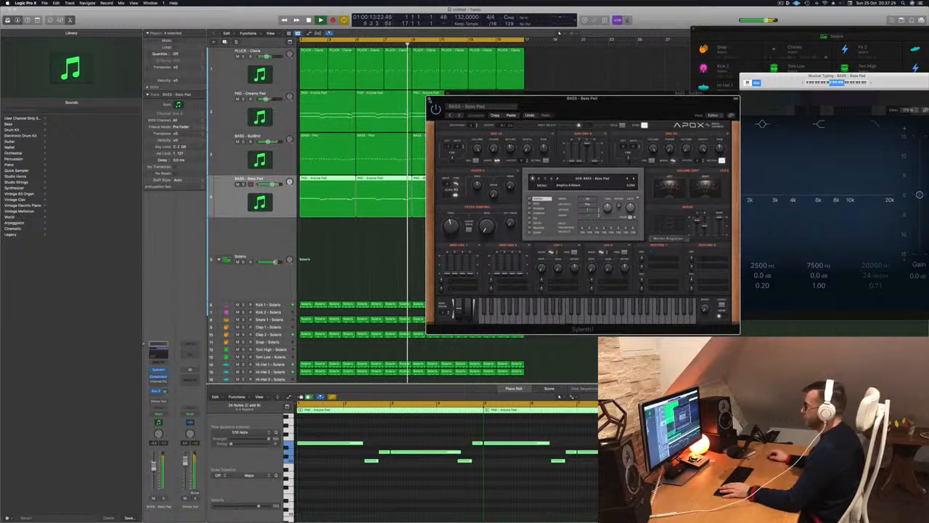
{"action": "left_click", "coordinate": [430, 99]}
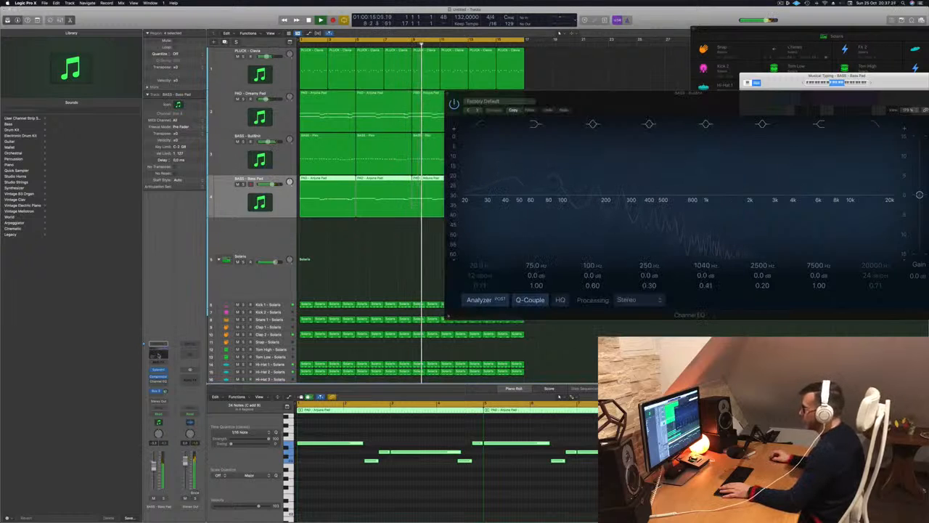
In the Bass Pad's Channel EQ, lower the low cut to 26.4 Hz and set the low shelf to -4.8 dB at 106 Hz
{"action": "left_click", "coordinate": [158, 355]}
{"action": "left_click_drag", "start_coordinate": [572, 88], "coordinate": [409, 168]}
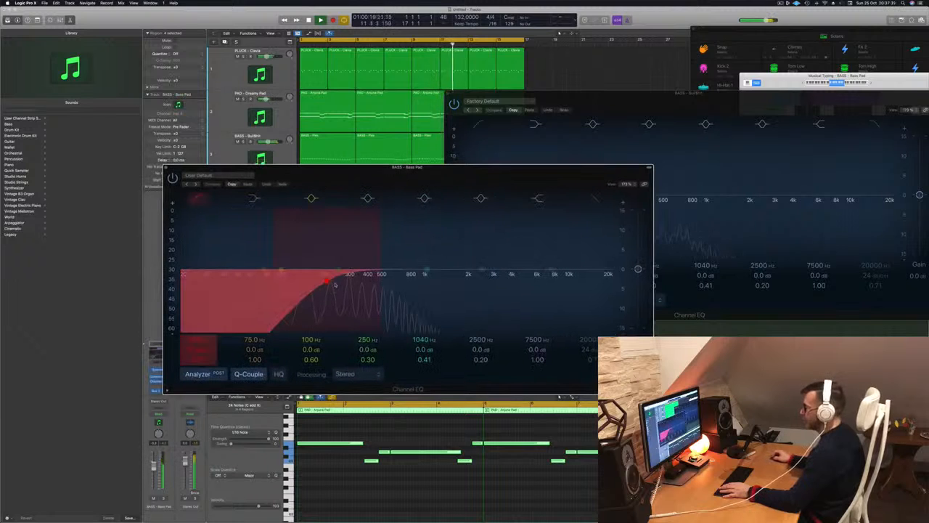
{"action": "left_click_drag", "start_coordinate": [329, 282], "coordinate": [215, 274]}
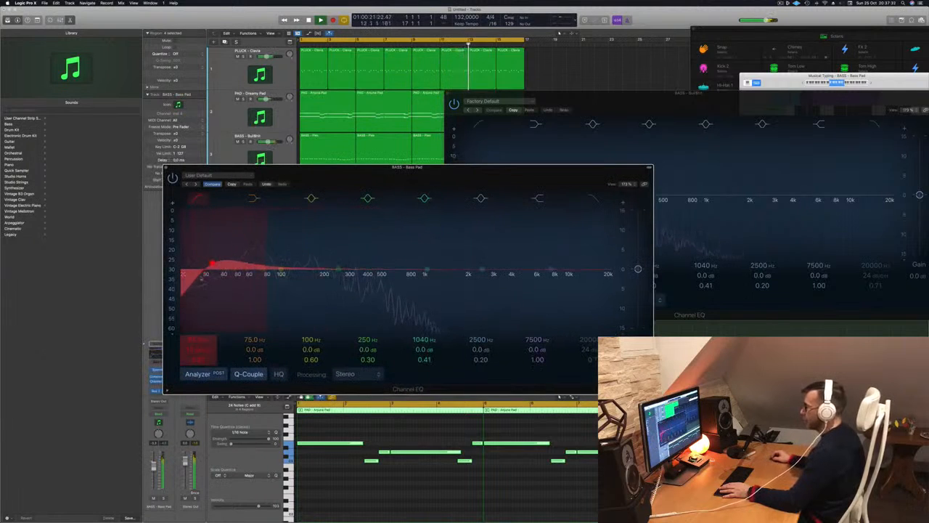
{"action": "left_click_drag", "start_coordinate": [407, 167], "coordinate": [669, 266]}
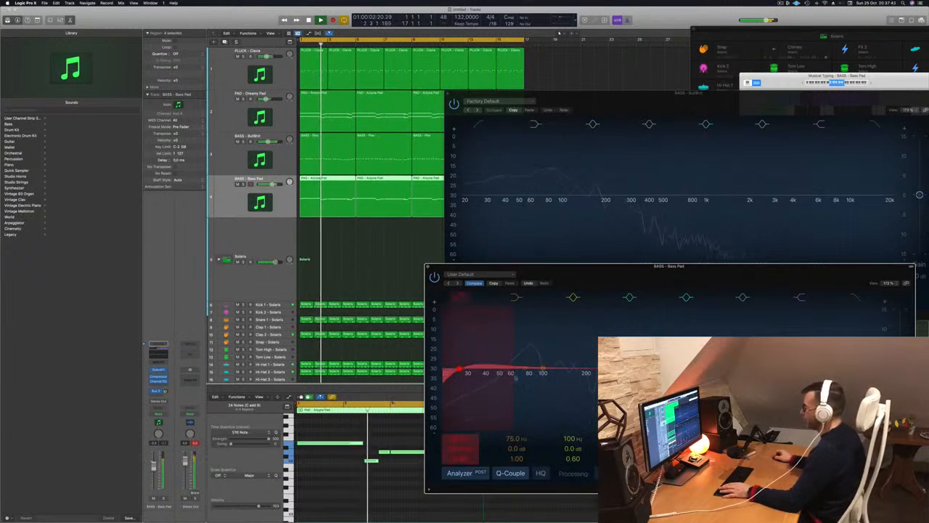
{"action": "left_click_drag", "start_coordinate": [510, 378], "coordinate": [531, 385]}
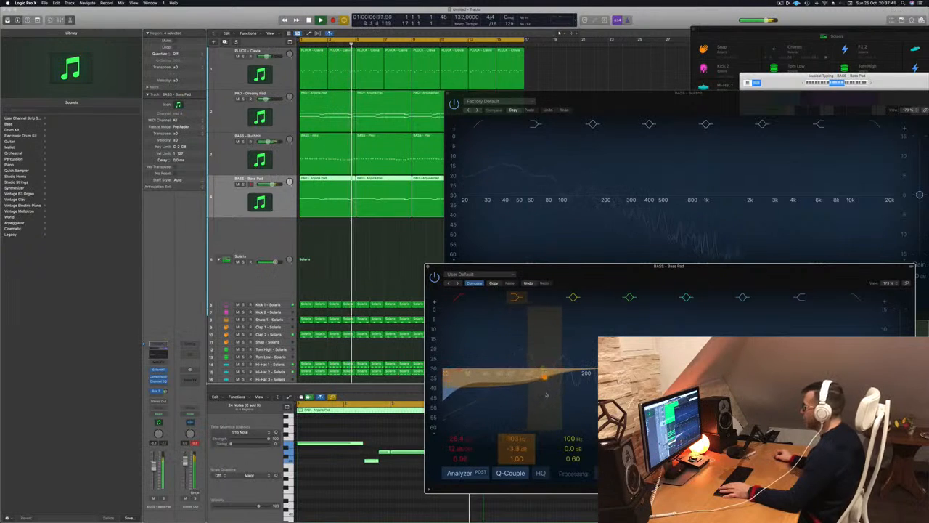
{"action": "left_click_drag", "start_coordinate": [547, 395], "coordinate": [549, 401]}
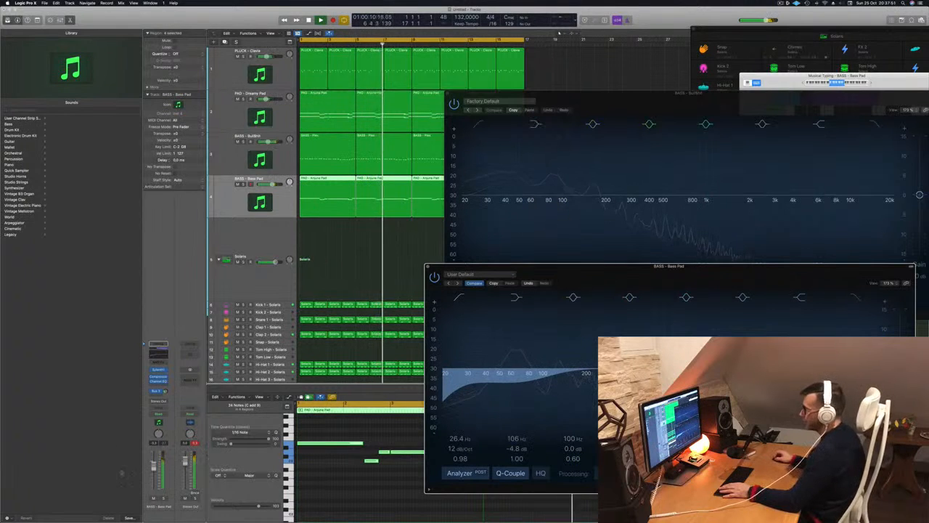
Solo both bass tracks, compare their EQ spectra during playback, and close the Channel EQ of the bass track above Bass Pad
{"action": "key", "text": "s"}
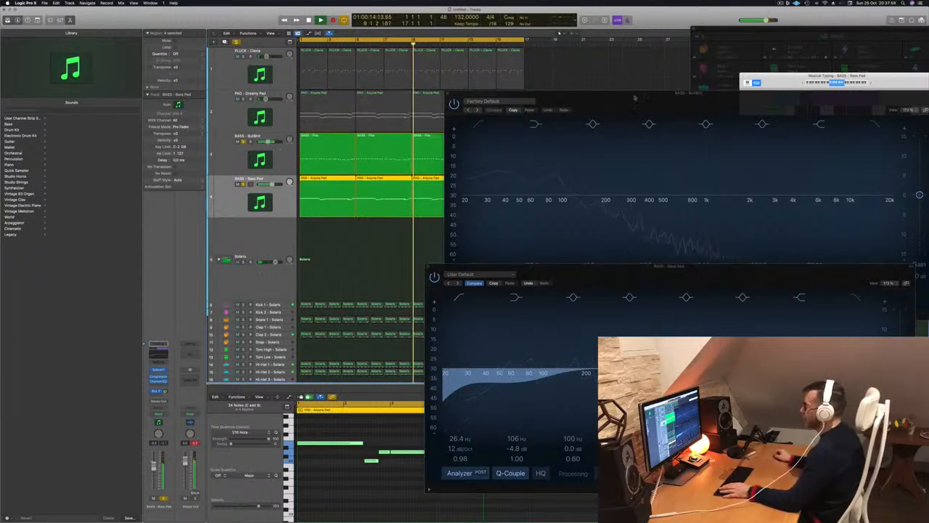
{"action": "left_click_drag", "start_coordinate": [636, 99], "coordinate": [626, 32]}
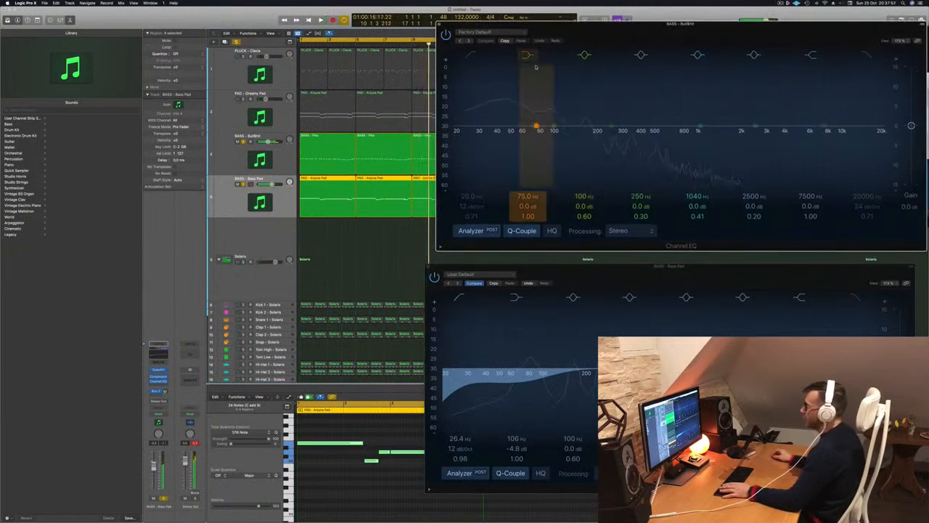
{"action": "left_click", "coordinate": [320, 160]}
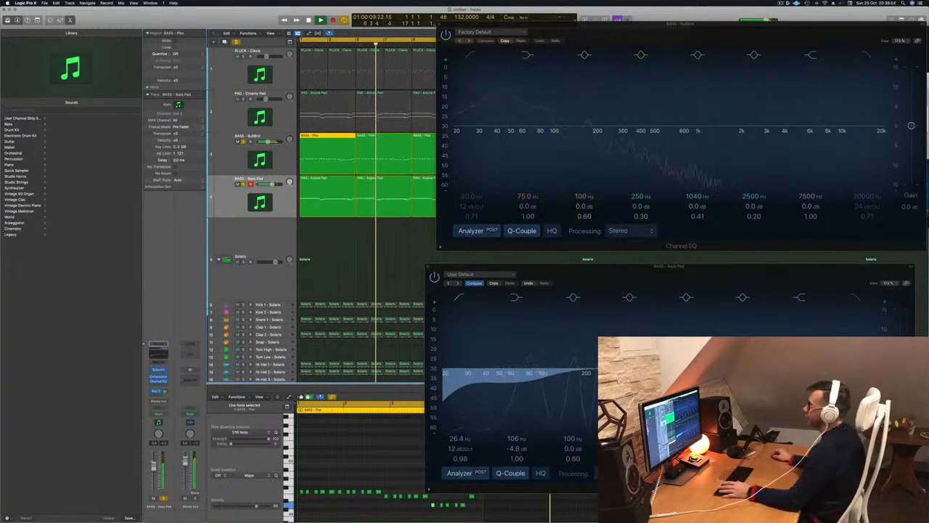
{"action": "left_click", "coordinate": [439, 24]}
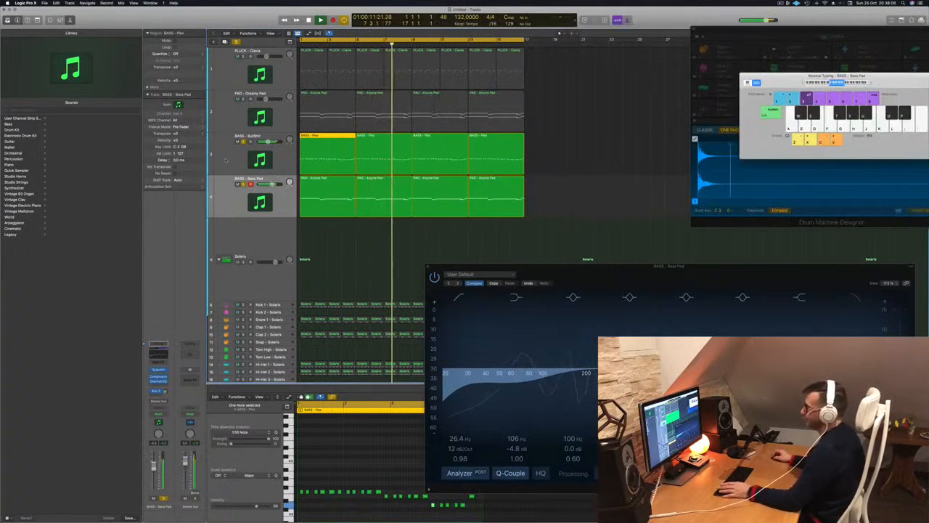
Replay both soloed basses from the start, check the Sylenth1 sound of the track above Bass Pad, and close the remaining plug-in windows
{"action": "left_click", "coordinate": [228, 157]}
{"action": "key", "text": "Return"}
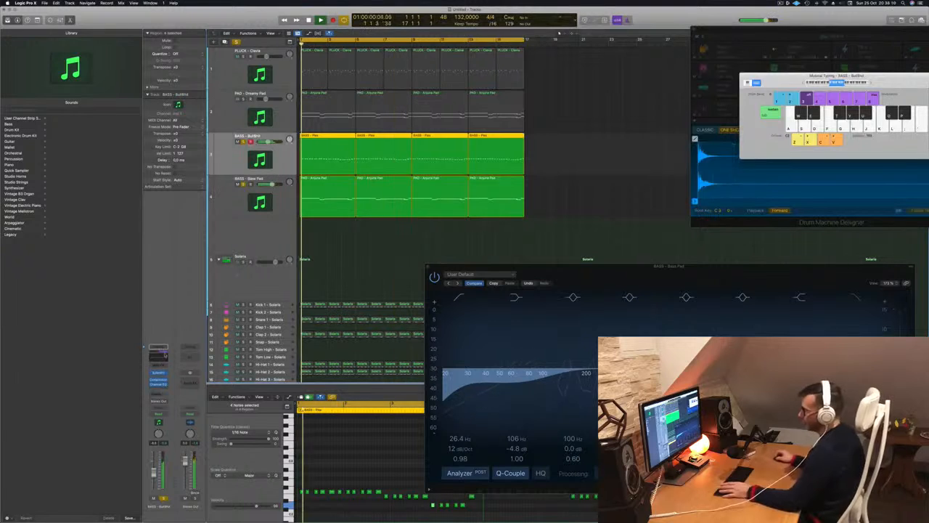
{"action": "left_click", "coordinate": [159, 373]}
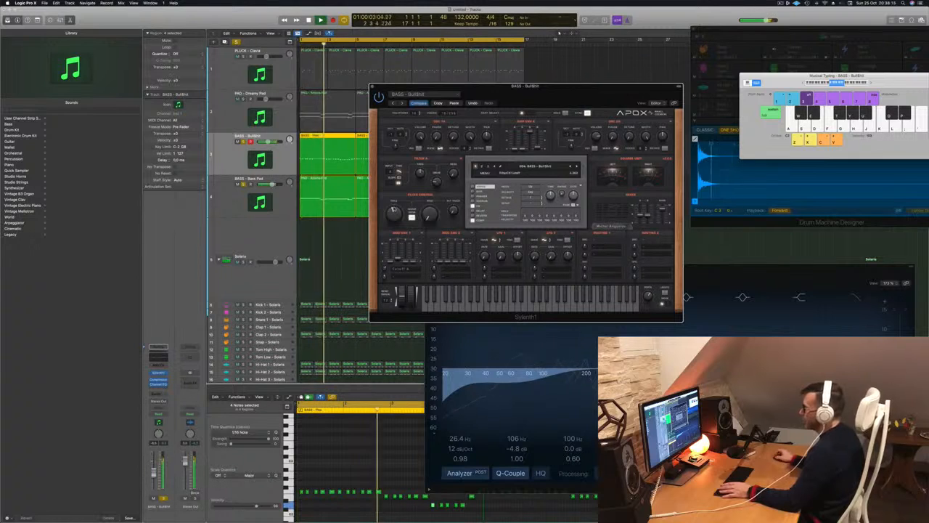
{"action": "left_click", "coordinate": [373, 87]}
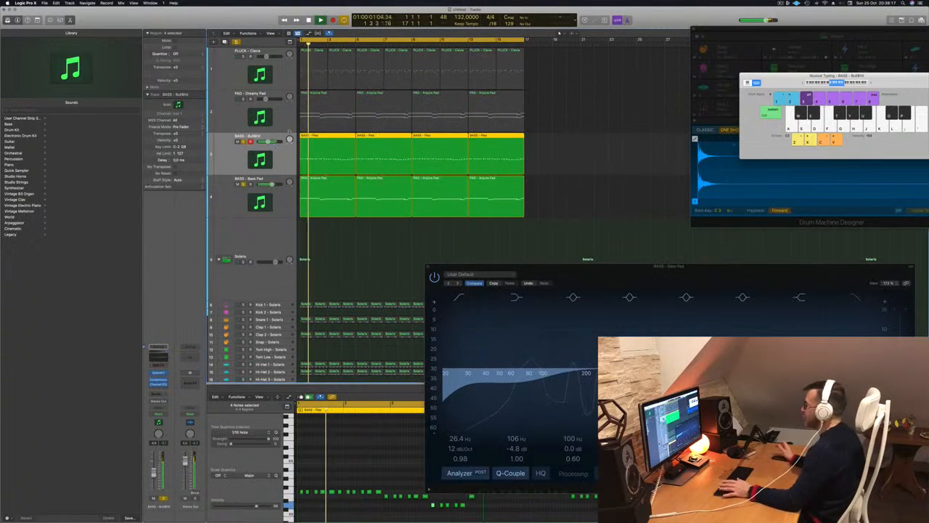
{"action": "left_click_drag", "start_coordinate": [542, 265], "coordinate": [415, 217]}
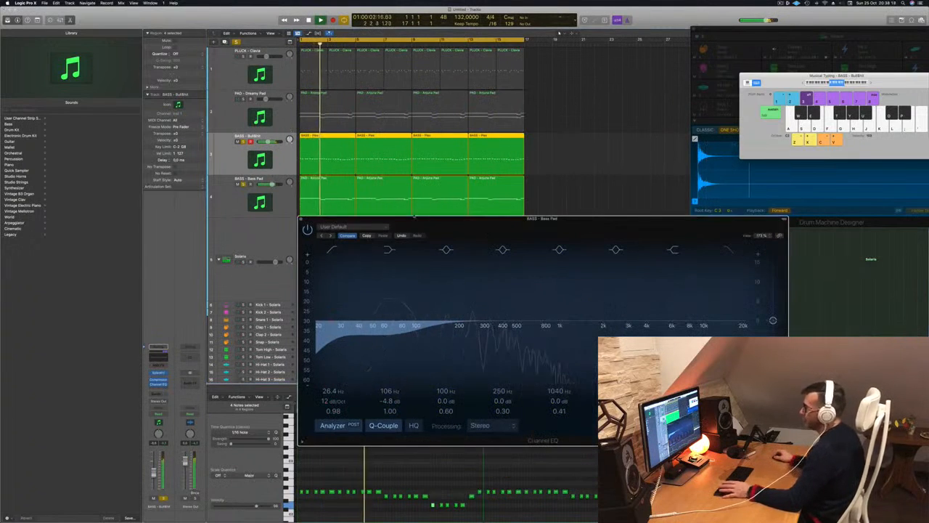
{"action": "left_click", "coordinate": [301, 219]}
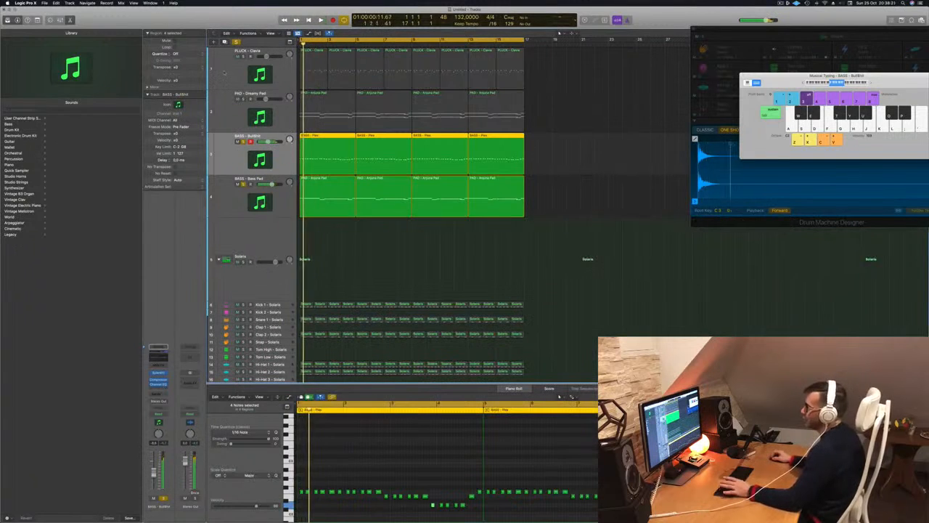
Unsolo the basses, audition the Dreamy Pad track alone and in the mix, and check its Sylenth1 settings
{"action": "key", "text": "super+a"}
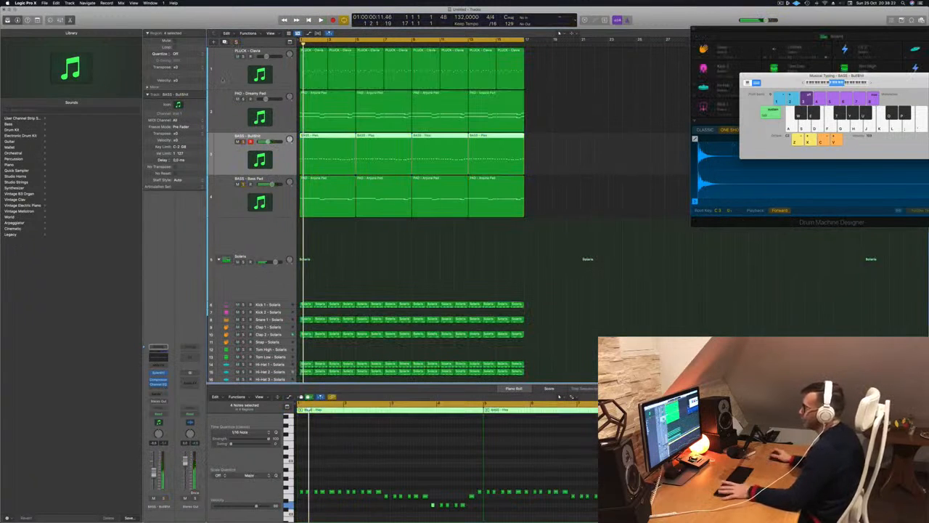
{"action": "left_click", "coordinate": [235, 119]}
{"action": "key", "text": "s"}
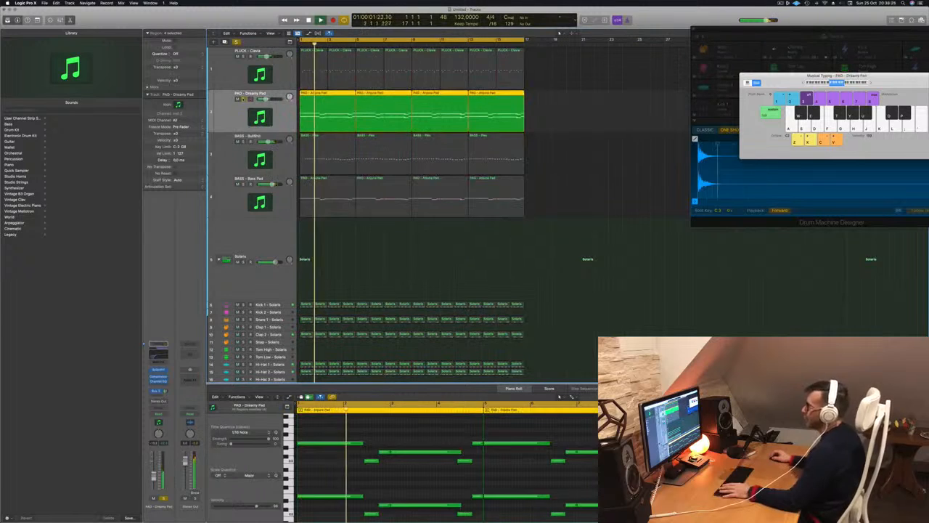
{"action": "key", "text": "s"}
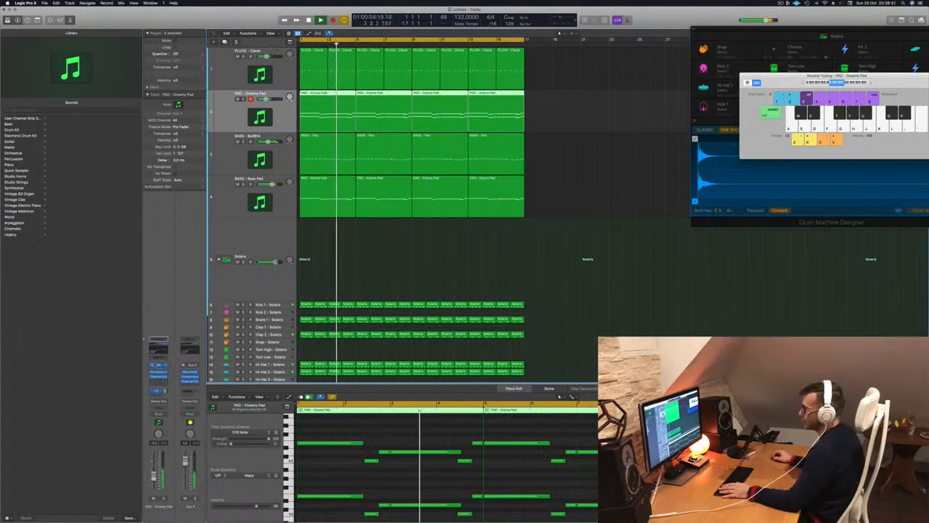
{"action": "left_click", "coordinate": [158, 365]}
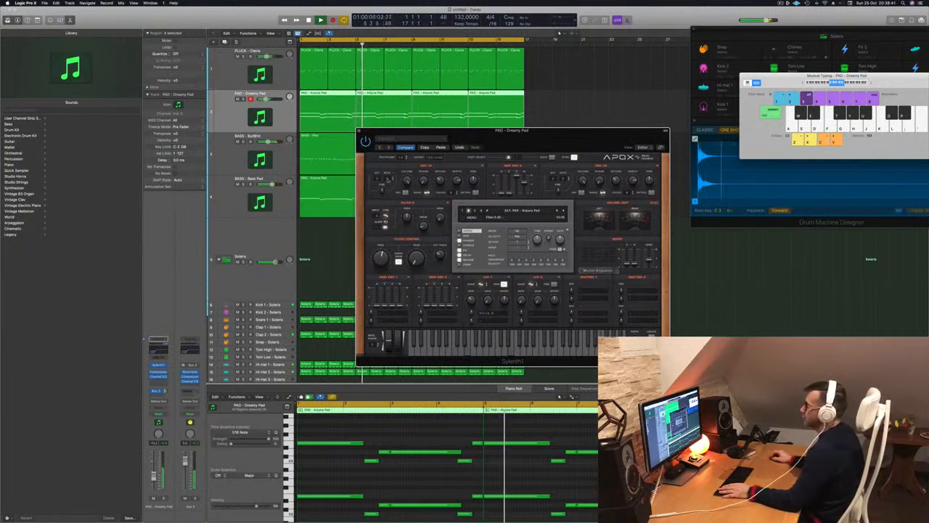
{"action": "left_click", "coordinate": [359, 132]}
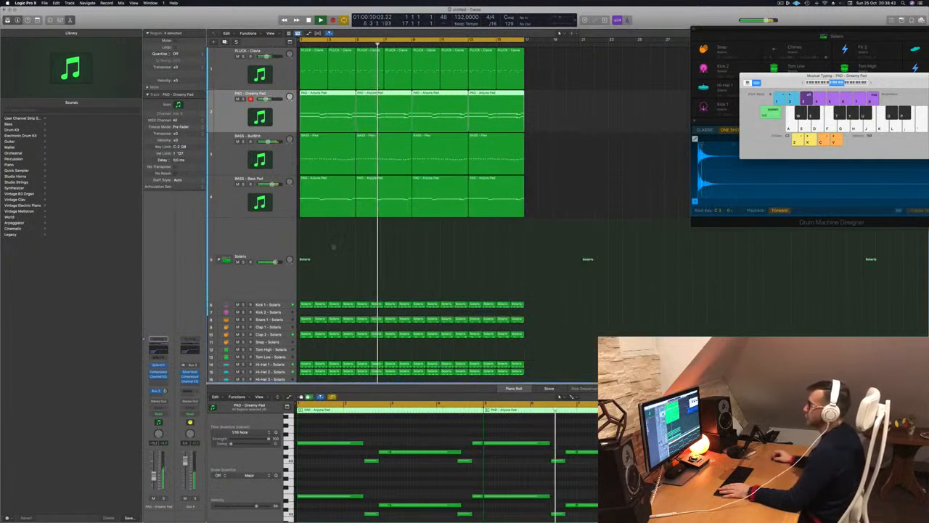
Create a new track with duplicate settings below the Bass Pad track and restart playback of the arrangement
{"action": "left_click", "coordinate": [276, 203]}
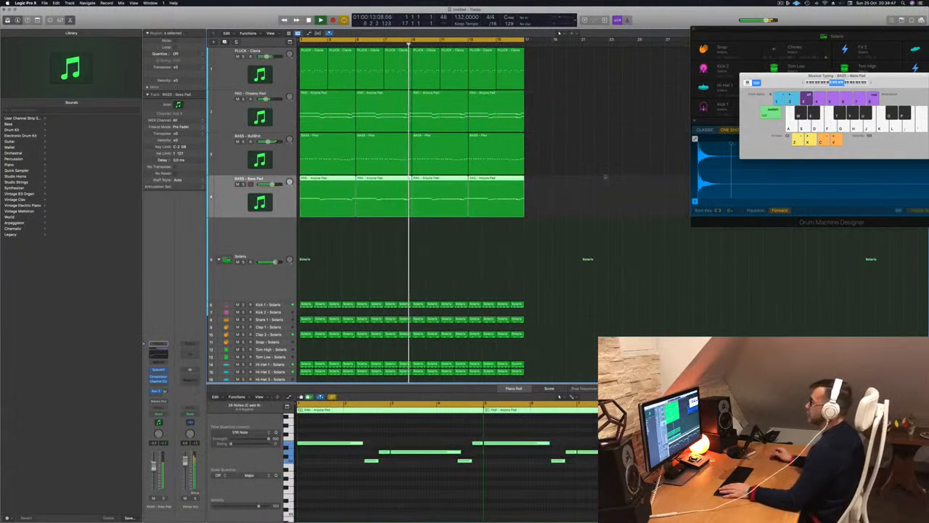
{"action": "key", "text": "super+d"}
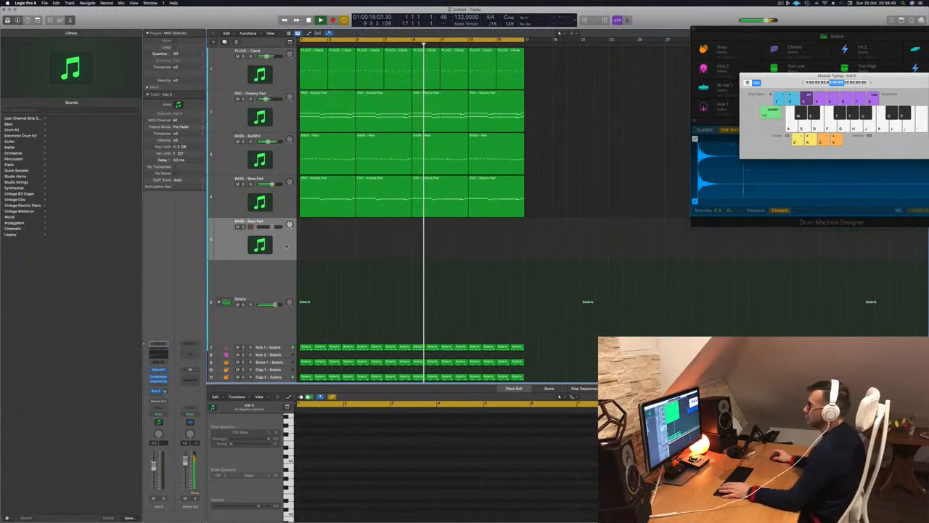
{"action": "key", "text": "space"}
{"action": "key", "text": "space"}
{"action": "key", "text": "space"}
{"action": "key", "text": "space"}
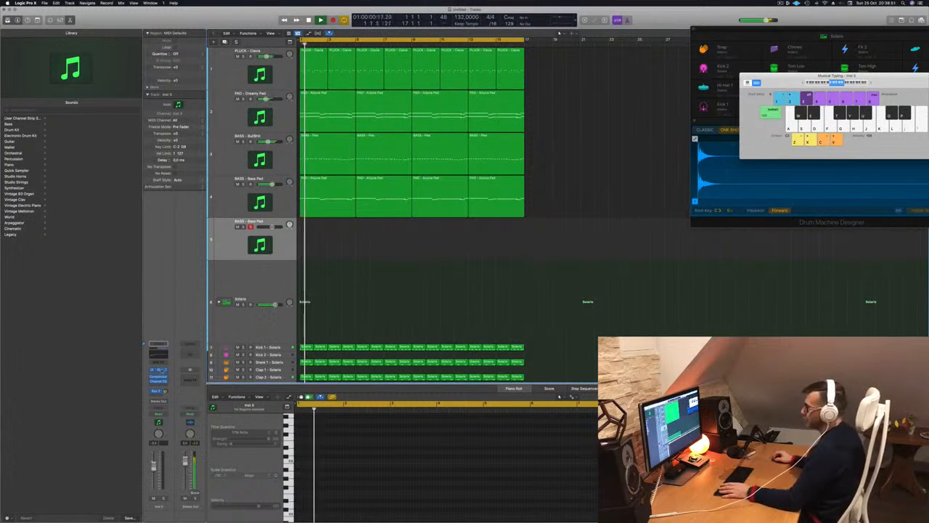
Open Sylenth1 on the new track below Bass Pad and slightly raise the track's bus send during playback
{"action": "left_click", "coordinate": [158, 370]}
{"action": "key", "text": "space"}
{"action": "key", "text": "space"}
{"action": "left_click_drag", "start_coordinate": [472, 78], "coordinate": [597, 111]}
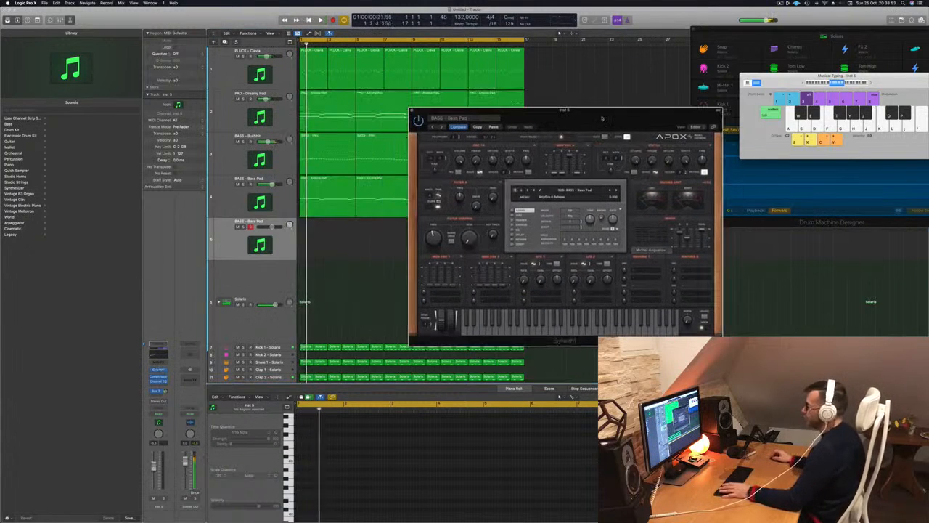
{"action": "key", "text": "space"}
{"action": "key", "text": "space"}
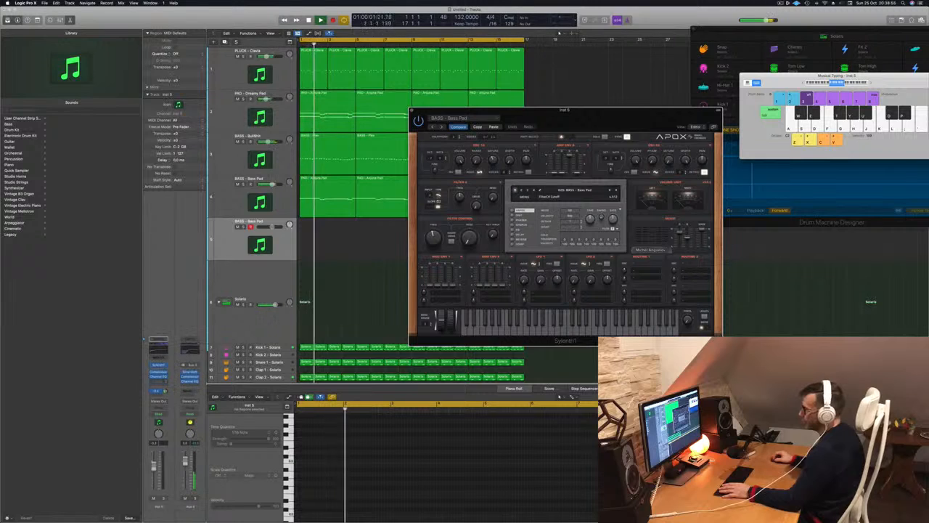
{"action": "left_click_drag", "start_coordinate": [165, 391], "coordinate": [166, 388]}
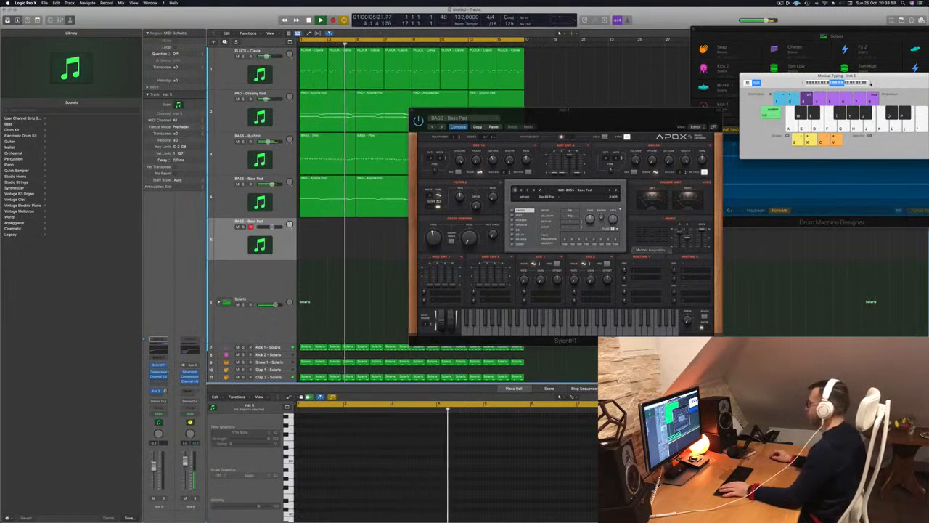
Try the duplicated Bass Pad sound with a higher filter cutoff, playing notes in different Musical Typing octaves
{"action": "left_click_drag", "start_coordinate": [903, 82], "coordinate": [756, 81]}
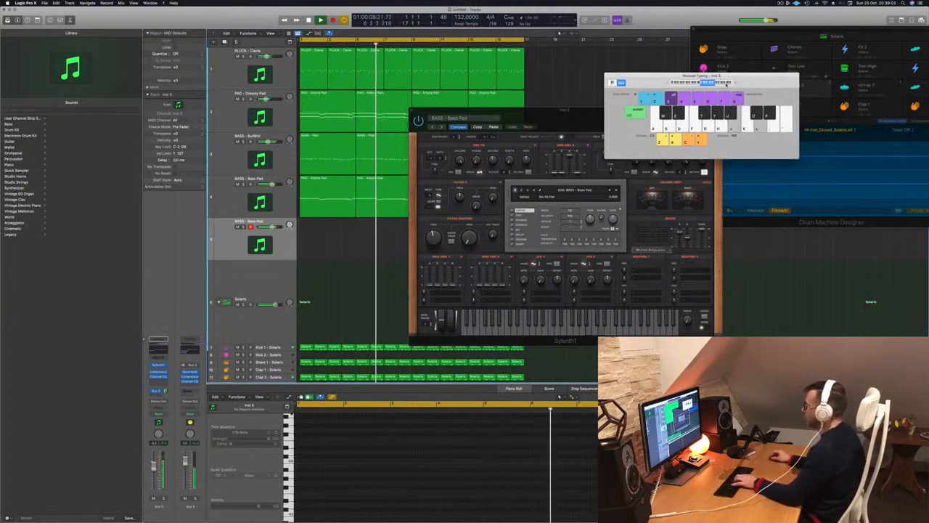
{"action": "left_click_drag", "start_coordinate": [433, 238], "coordinate": [433, 219]}
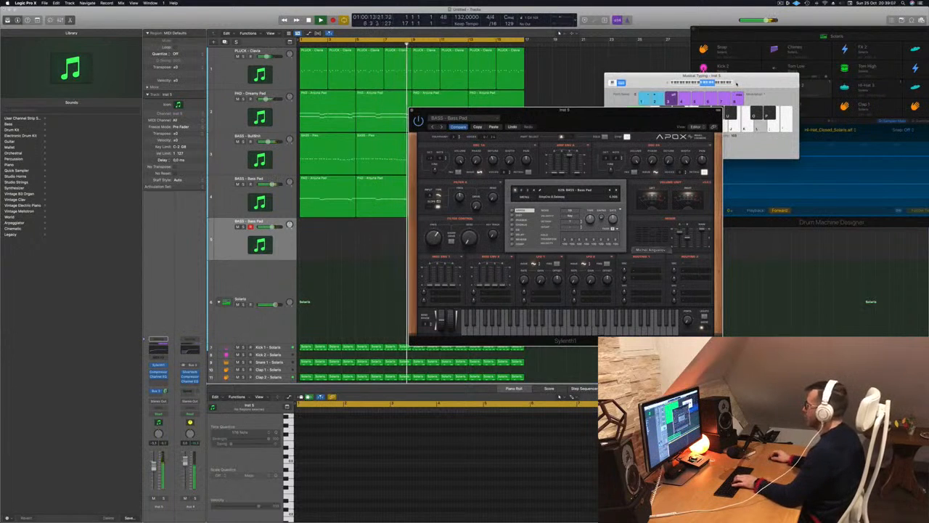
{"action": "left_click", "coordinate": [736, 83]}
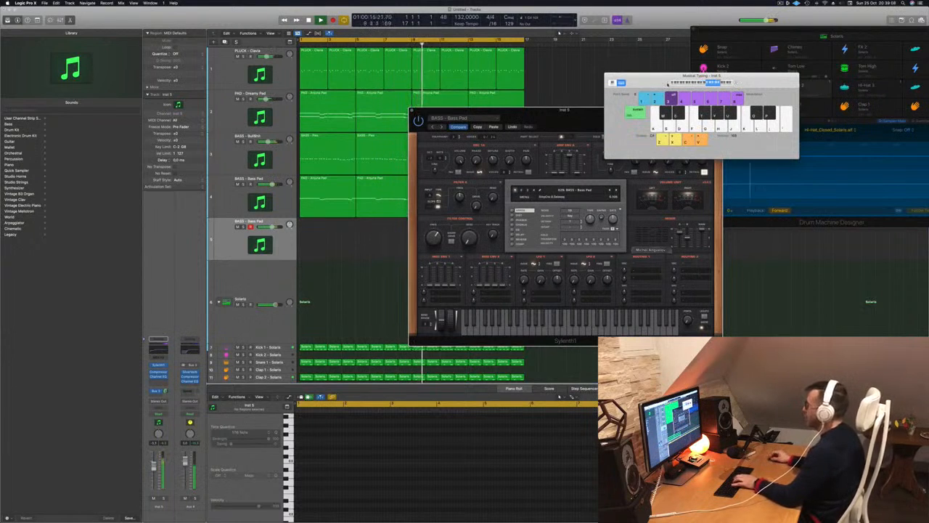
{"action": "left_click_drag", "start_coordinate": [567, 118], "coordinate": [553, 151]}
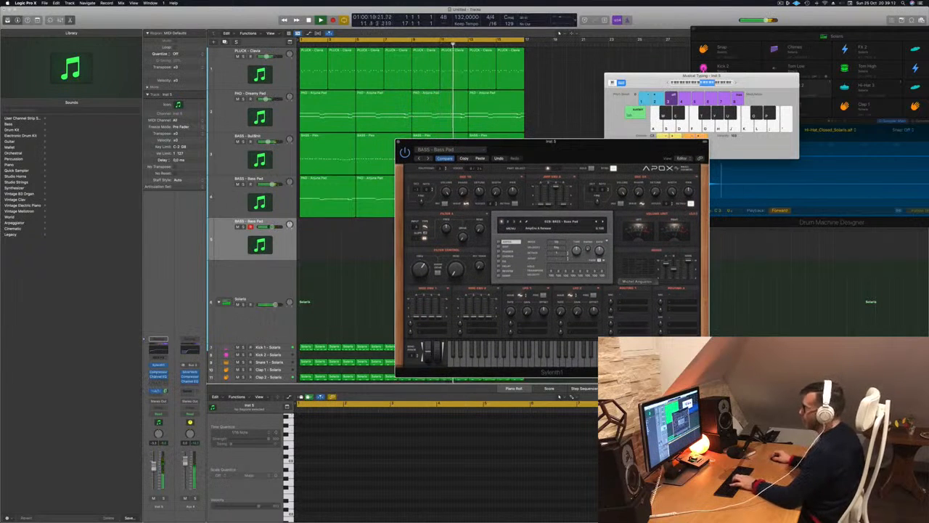
{"action": "key", "text": "j"}
{"action": "key", "text": "k"}
Load the Sylenth1 preset LEAD - 80's Cop on the new track and raise the Musical Typing range by one octave
{"action": "left_click", "coordinate": [550, 221]}
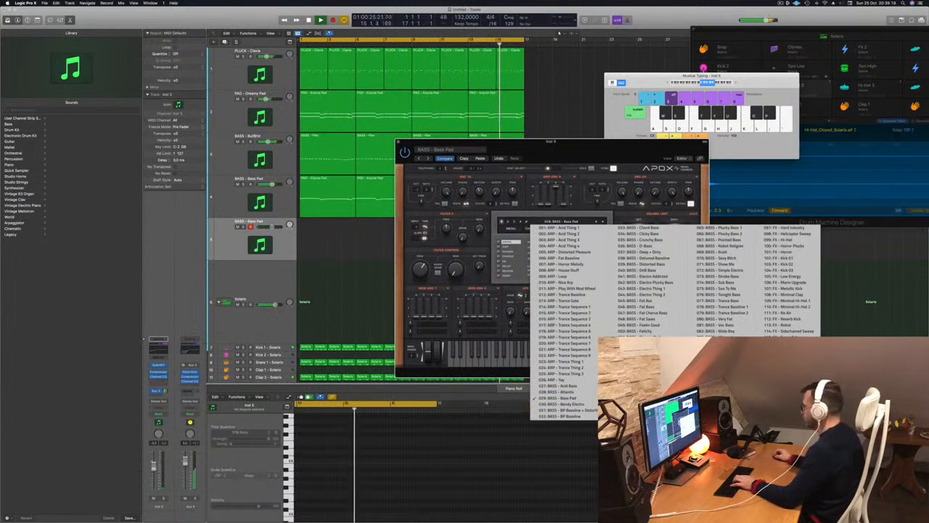
{"action": "left_click", "coordinate": [786, 383]}
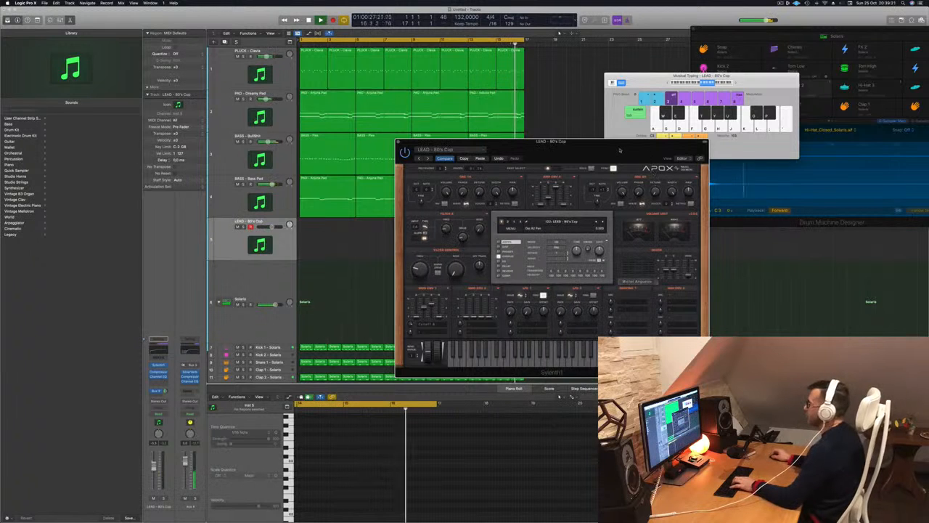
{"action": "left_click_drag", "start_coordinate": [620, 151], "coordinate": [673, 110]}
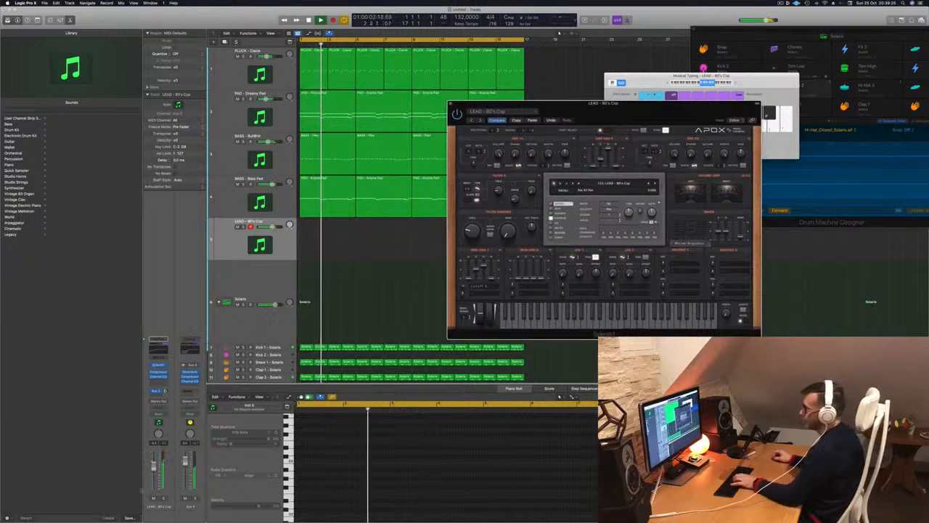
{"action": "left_click_drag", "start_coordinate": [663, 76], "coordinate": [685, 77]}
{"action": "left_click_drag", "start_coordinate": [589, 113], "coordinate": [492, 140]}
{"action": "left_click", "coordinate": [759, 85]}
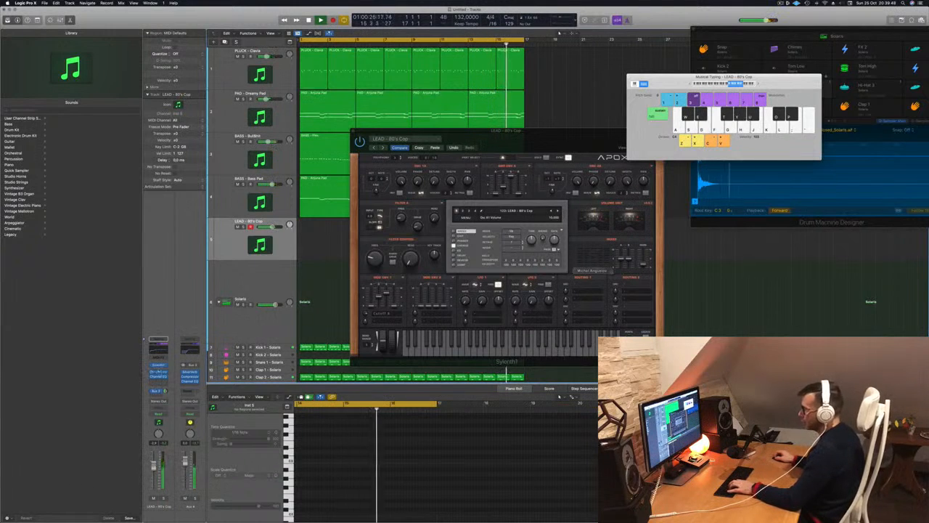
Raise the Compressor threshold and the volume of the LEAD - 80's Cop track, and move the Compressor window aside
{"action": "left_click", "coordinate": [159, 372]}
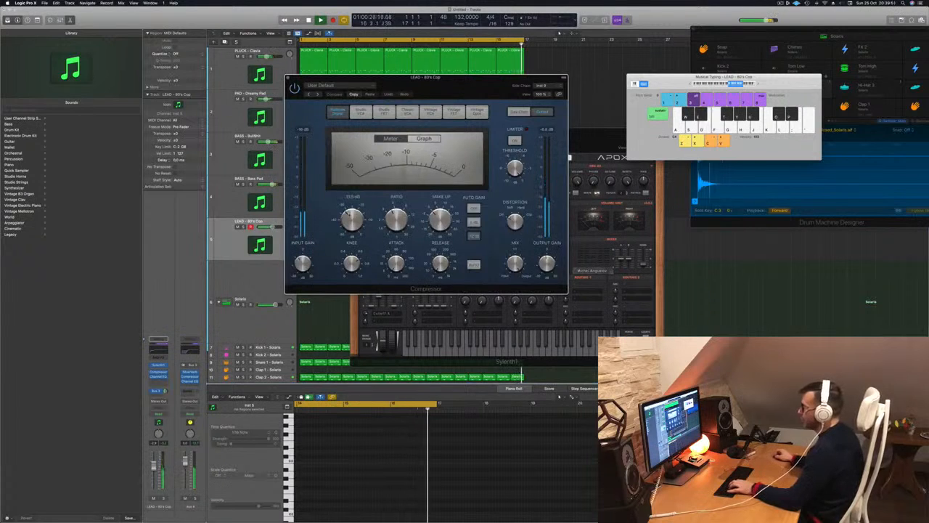
{"action": "left_click_drag", "start_coordinate": [347, 214], "coordinate": [352, 195]}
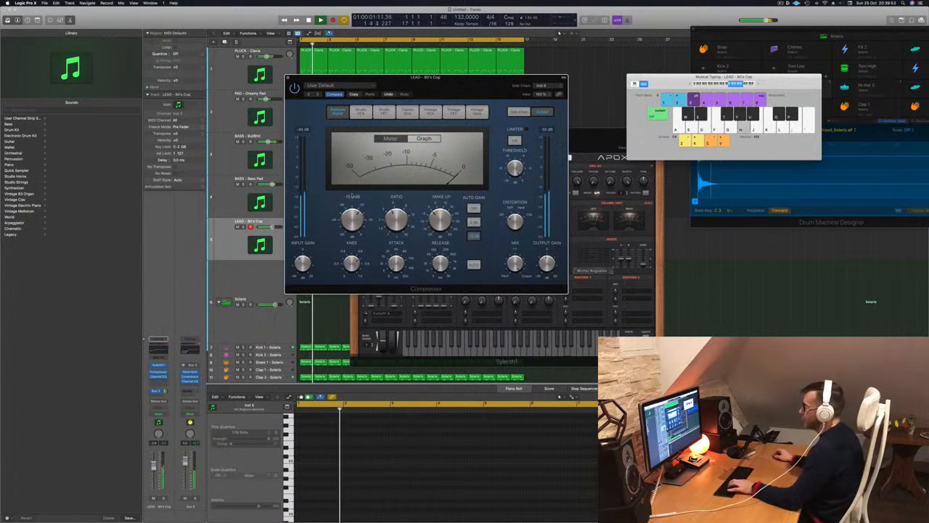
{"action": "left_click_drag", "start_coordinate": [153, 465], "coordinate": [153, 459]}
{"action": "left_click", "coordinate": [320, 233]}
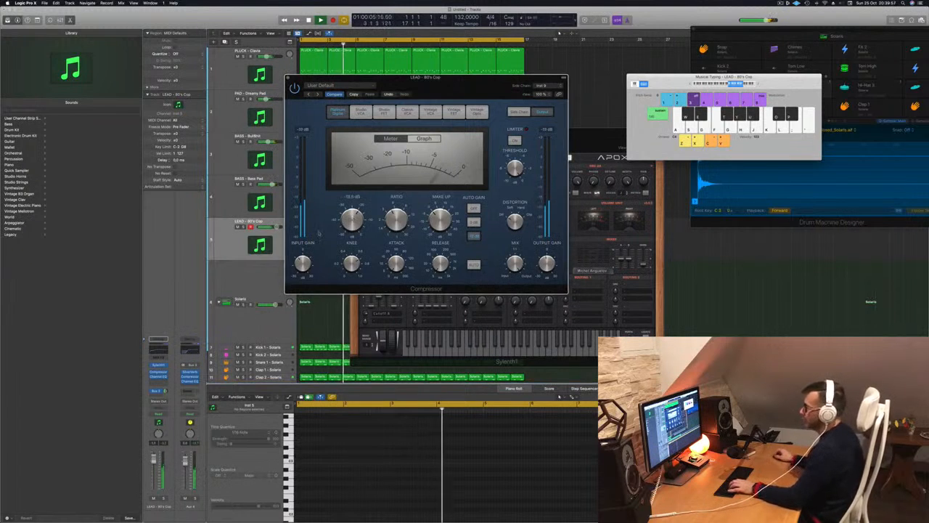
{"action": "left_click_drag", "start_coordinate": [455, 87], "coordinate": [848, 135]}
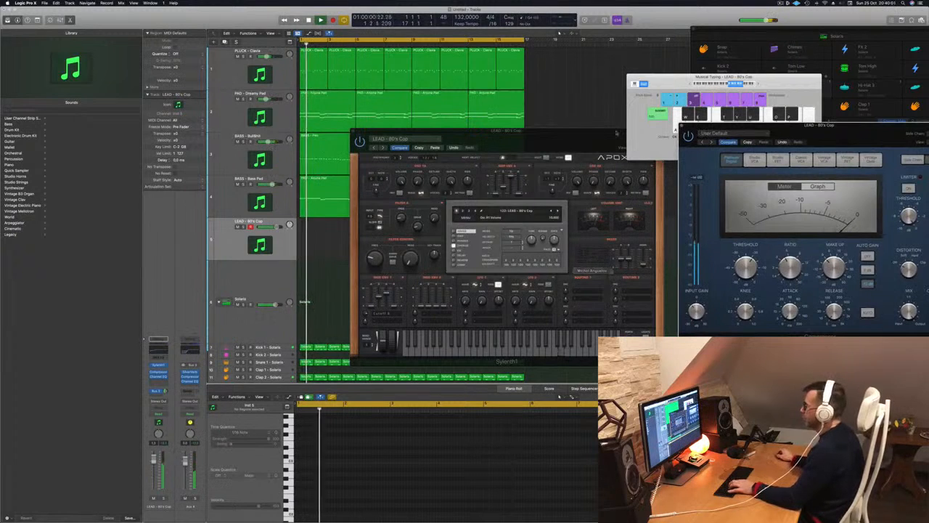
Record a four-note melody over the loop on the LEAD - 80's Cop track, and stop the recording
{"action": "left_click", "coordinate": [565, 143]}
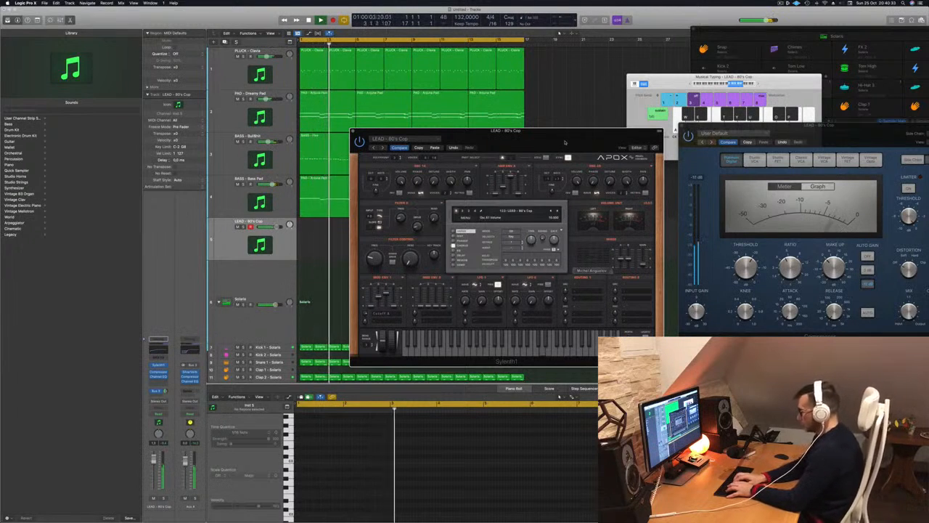
{"action": "key", "text": "r"}
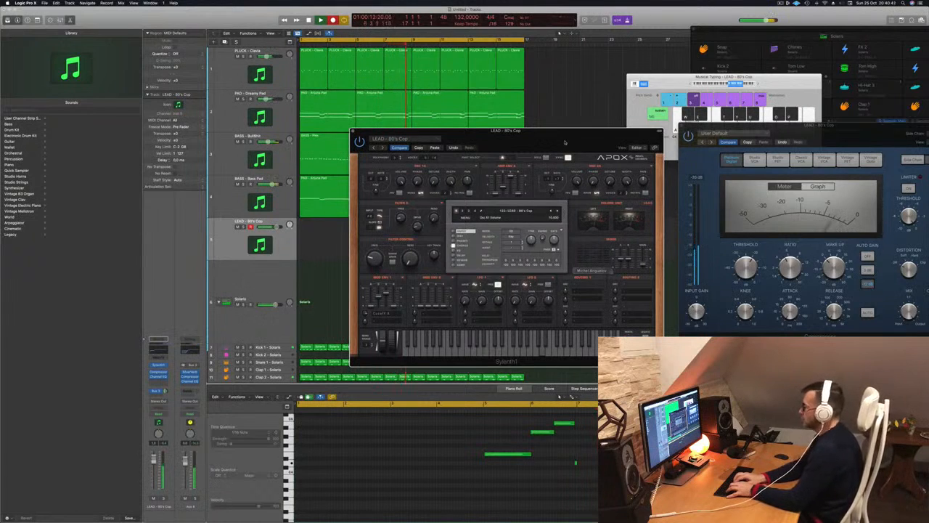
{"action": "key", "text": "space"}
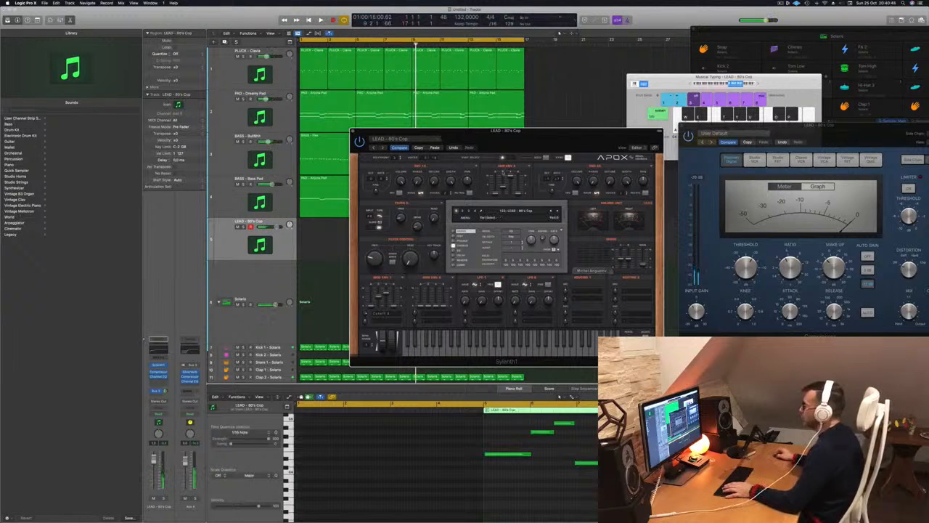
Move the recorded lead region to bar 1 and play it from the start with all its notes selected
{"action": "left_click_drag", "start_coordinate": [506, 130], "coordinate": [663, 114]}
{"action": "left_click_drag", "start_coordinate": [391, 224], "coordinate": [334, 224]}
{"action": "left_click", "coordinate": [406, 507]}
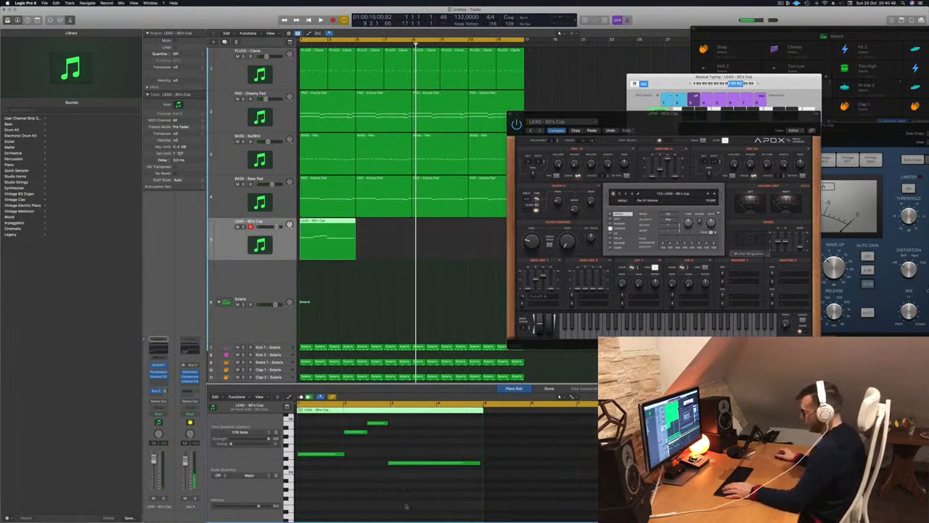
{"action": "key", "text": "super+a"}
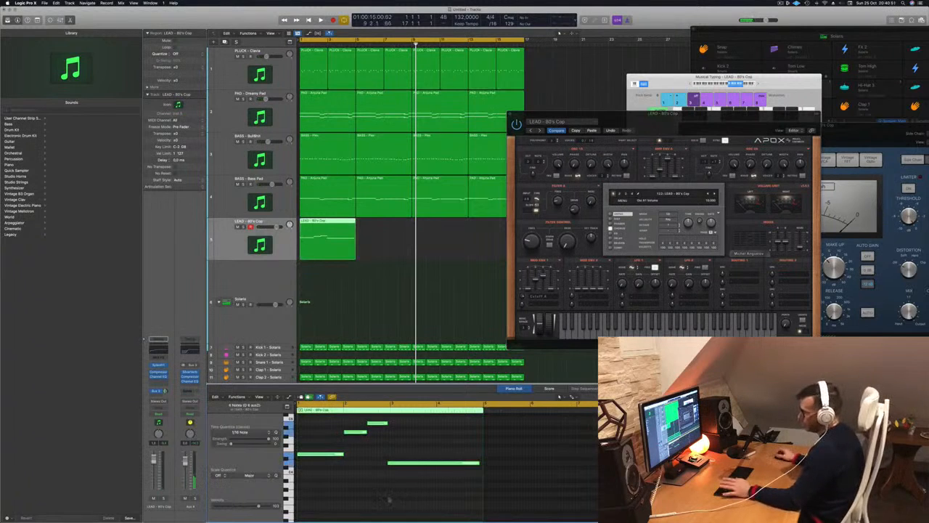
{"action": "key", "text": "Return"}
{"action": "key", "text": "space"}
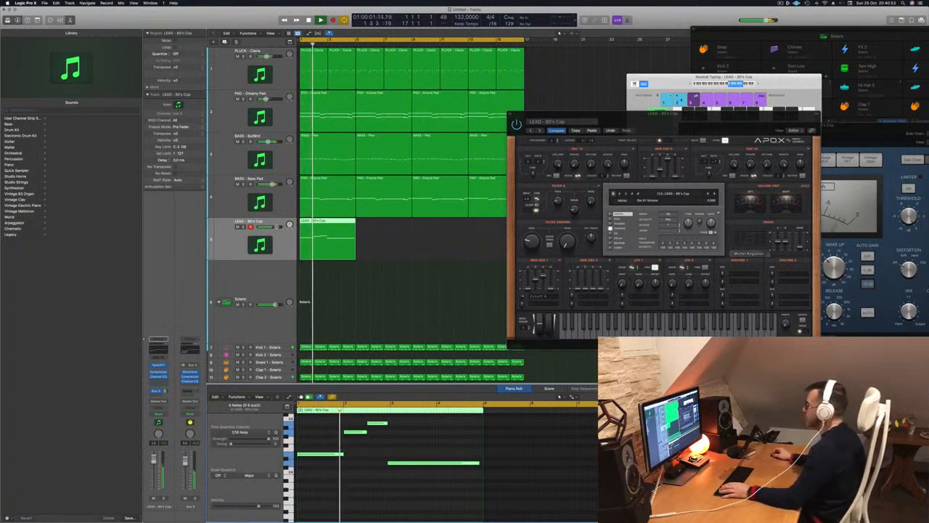
Lengthen the first three lead notes slightly so that each one overlaps the start of the following note
{"action": "left_click_drag", "start_coordinate": [687, 122], "coordinate": [626, 80]}
{"action": "key", "text": "Return"}
{"action": "left_click", "coordinate": [416, 463]}
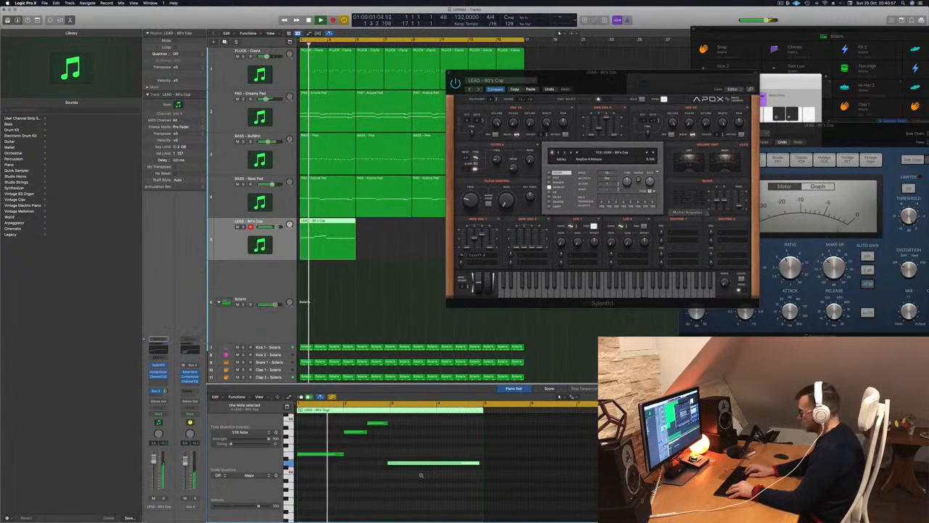
{"action": "scroll", "coordinate": [420, 440], "scroll_direction": "right", "scroll_amount": 5}
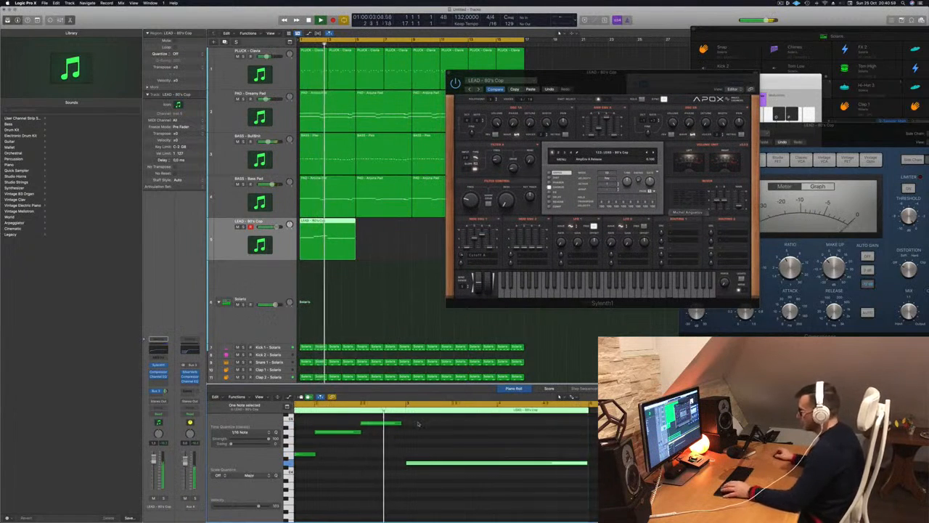
{"action": "left_click_drag", "start_coordinate": [397, 423], "coordinate": [404, 424]}
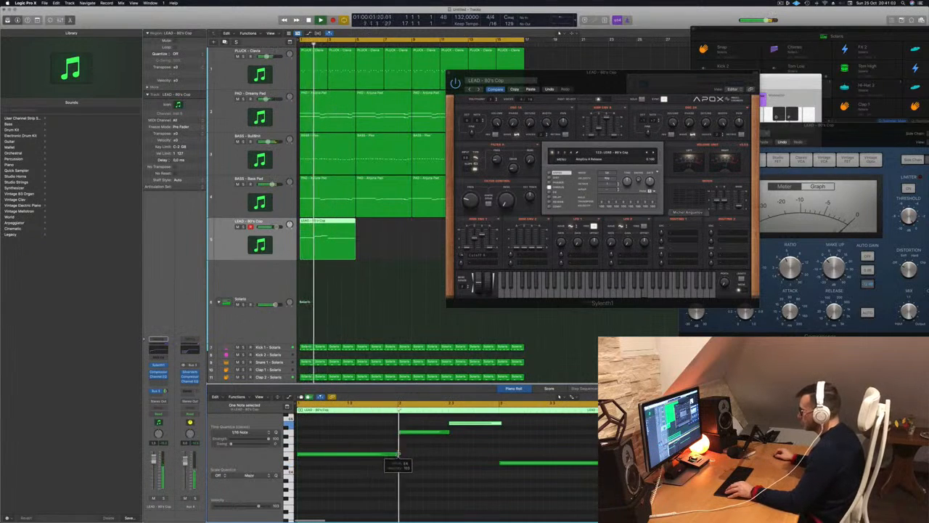
{"action": "left_click_drag", "start_coordinate": [398, 455], "coordinate": [401, 455]}
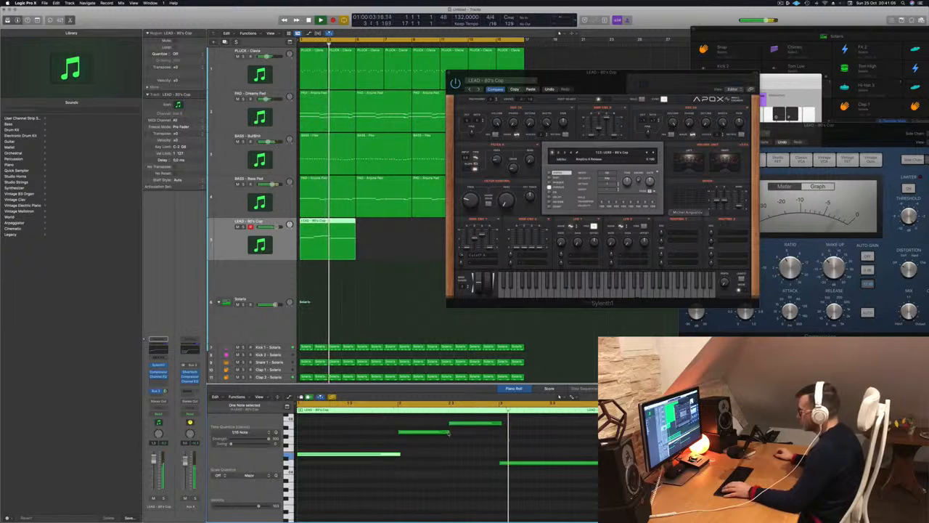
{"action": "left_click_drag", "start_coordinate": [449, 434], "coordinate": [450, 434]}
Try Pitch A and Phase A as LFO 1 destinations in the lead's Sylenth1 while the arrangement plays
{"action": "left_click_drag", "start_coordinate": [666, 82], "coordinate": [562, 115]}
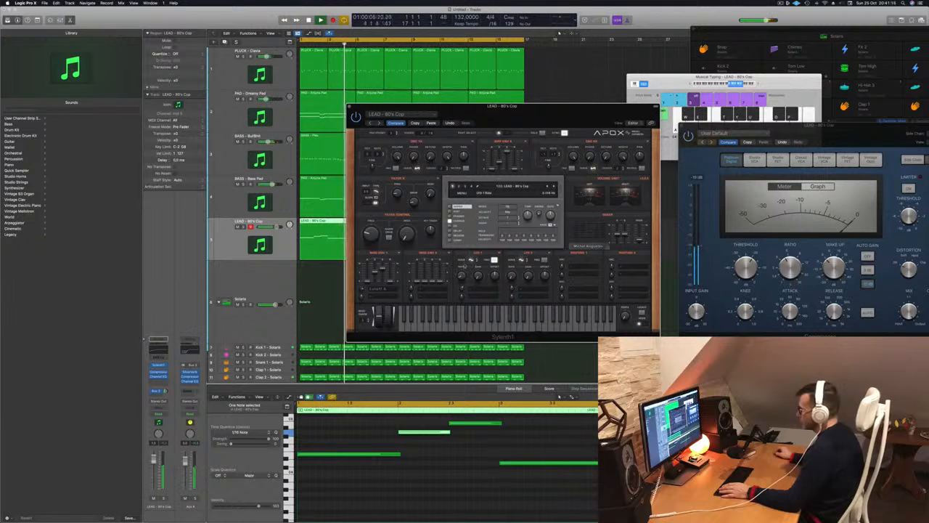
{"action": "key", "text": "Return"}
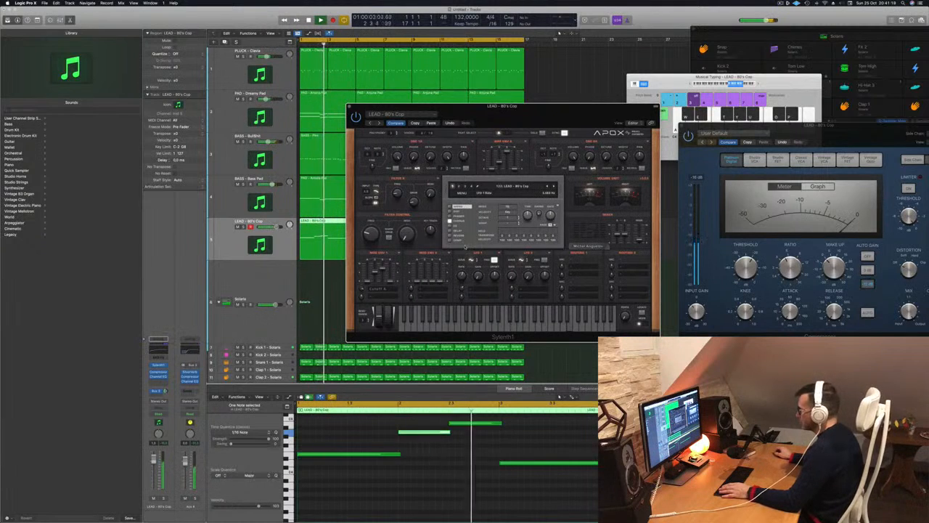
{"action": "left_click", "coordinate": [483, 288]}
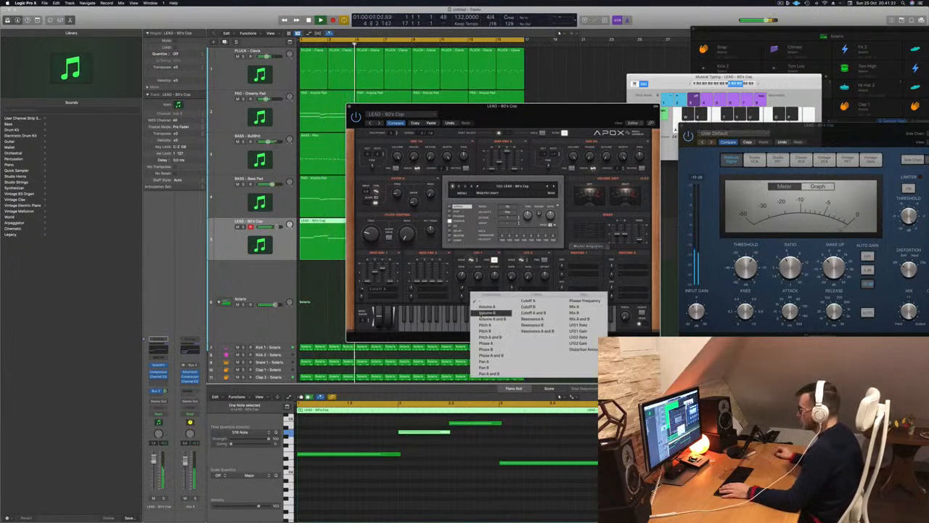
{"action": "left_click", "coordinate": [482, 301]}
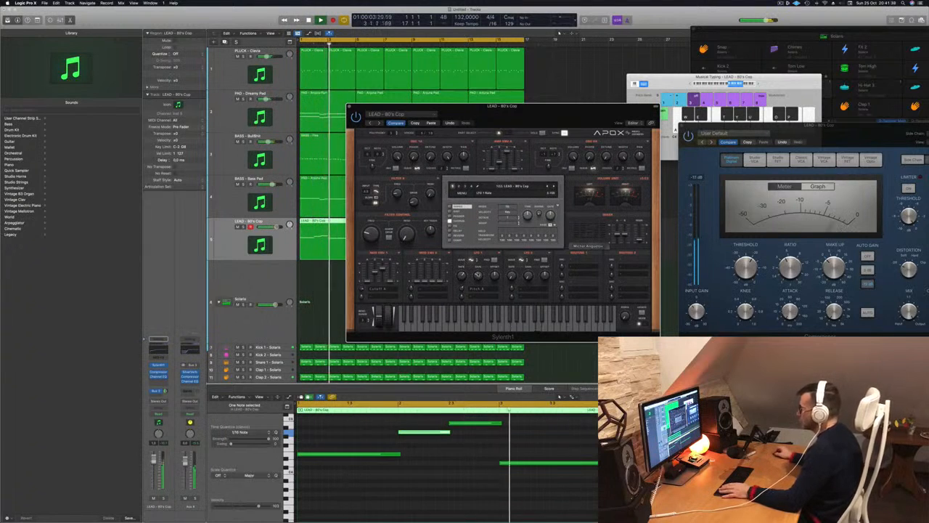
{"action": "left_click", "coordinate": [479, 290]}
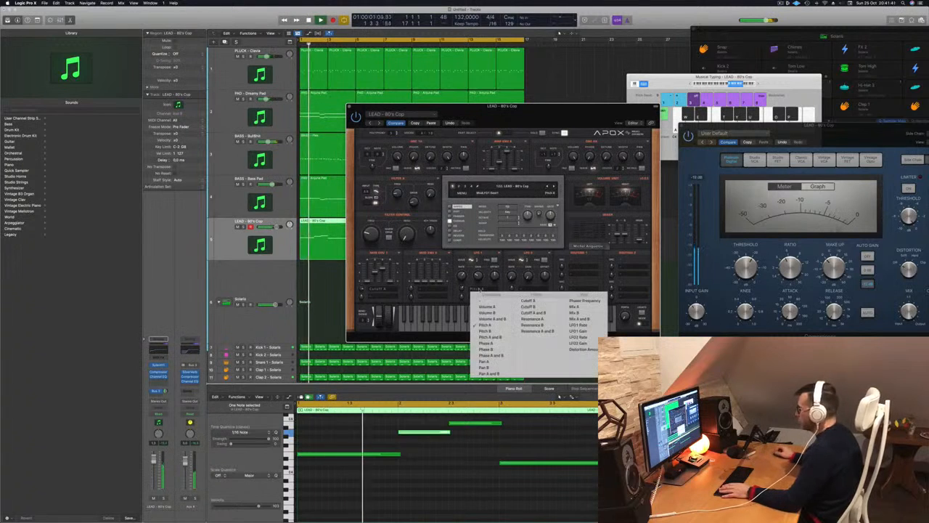
{"action": "left_click", "coordinate": [488, 343]}
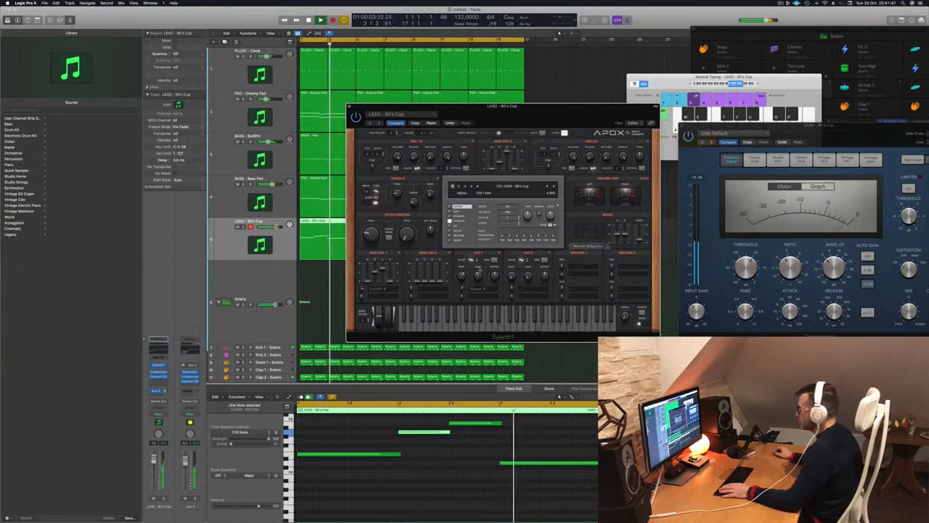
Route LFO 1 to Cutoff A in the lead's Sylenth1 and adjust the LFO gain during playback
{"action": "left_click", "coordinate": [478, 288]}
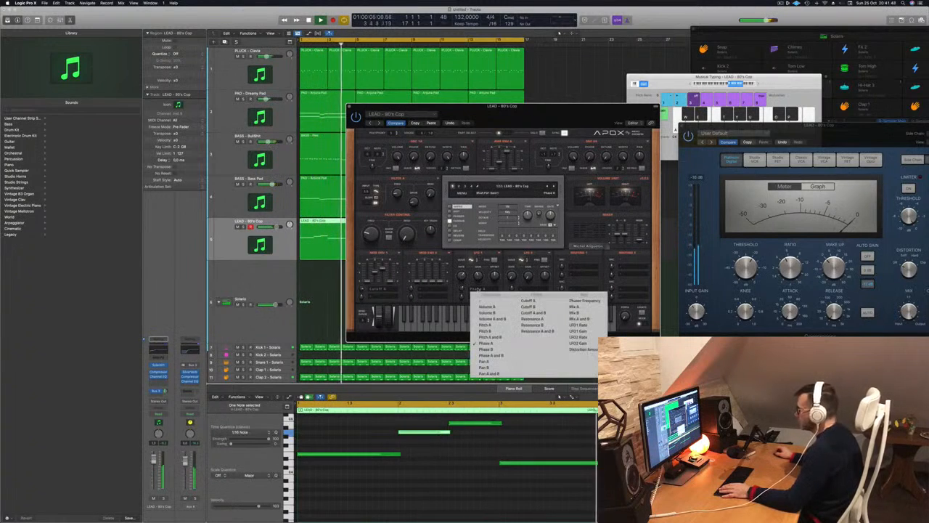
{"action": "left_click", "coordinate": [530, 305]}
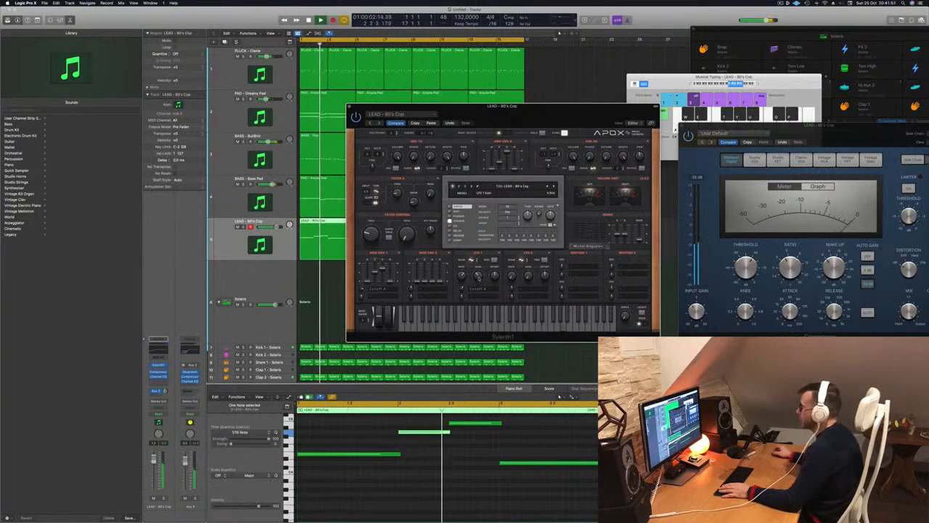
{"action": "left_click_drag", "start_coordinate": [528, 118], "coordinate": [609, 104]}
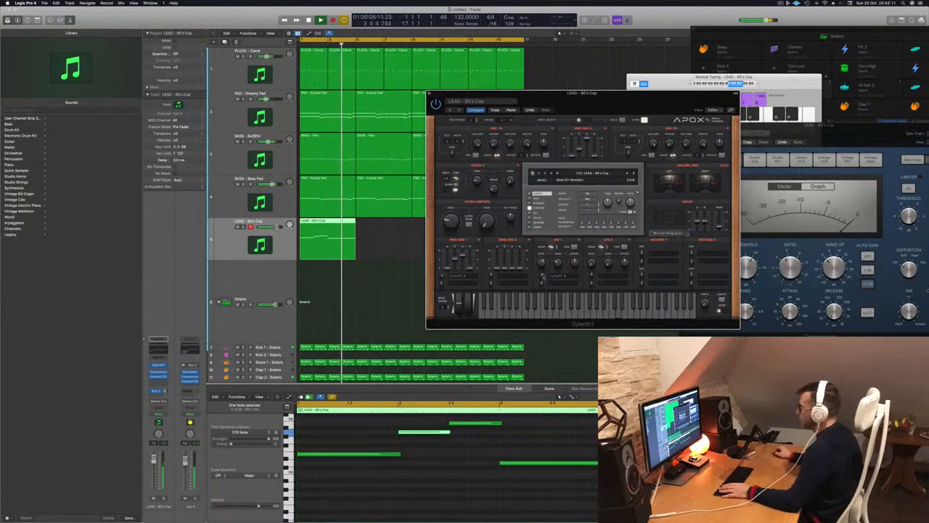
{"action": "left_click_drag", "start_coordinate": [649, 101], "coordinate": [548, 160]}
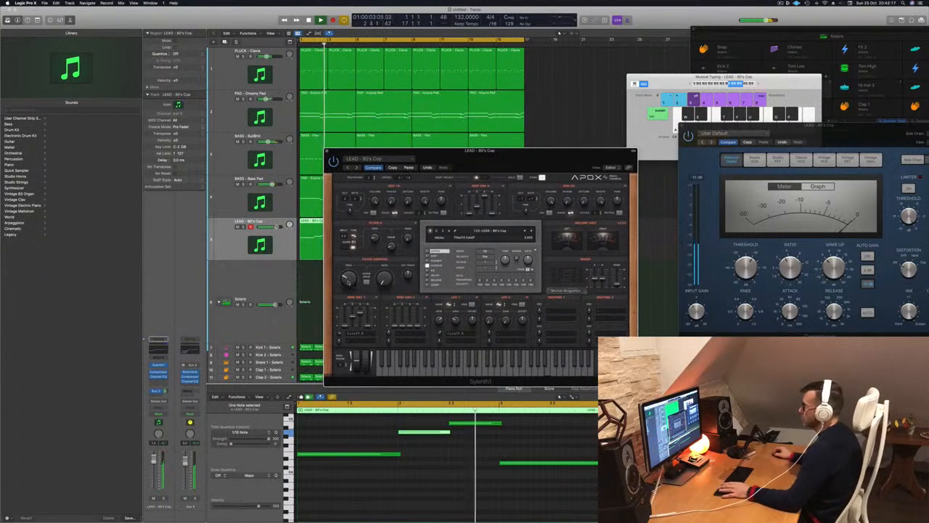
Copy the four-bar lead region along its track until it fills the 16-bar loop, and replay from the start
{"action": "left_click_drag", "start_coordinate": [523, 166], "coordinate": [622, 115]}
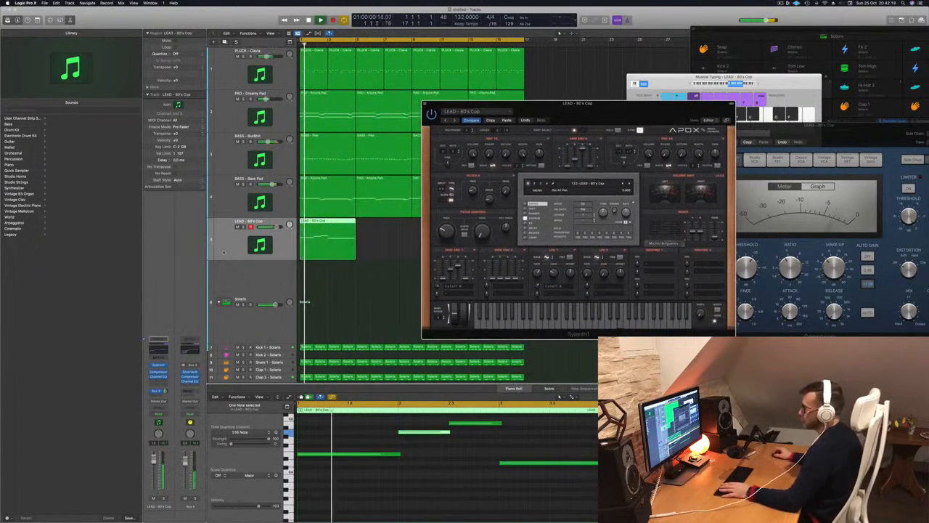
{"action": "left_click", "coordinate": [224, 252]}
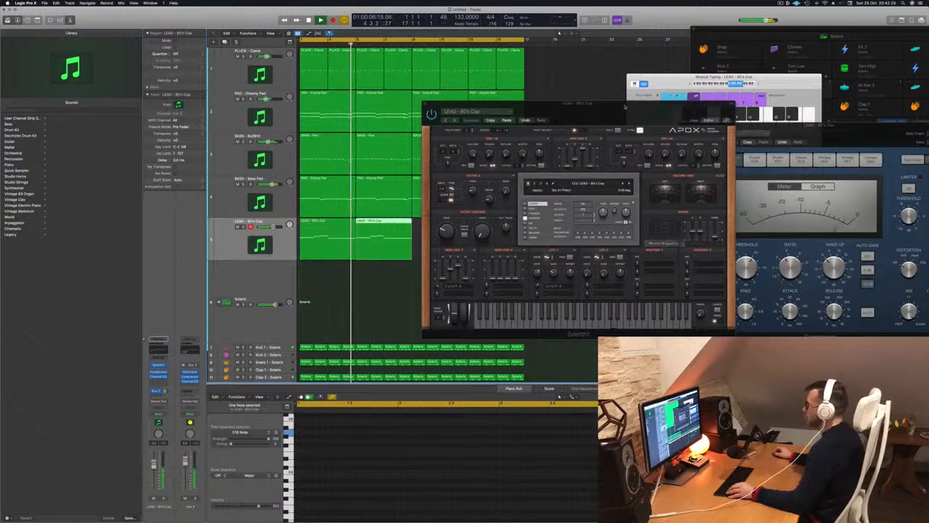
{"action": "left_click_drag", "start_coordinate": [625, 107], "coordinate": [879, 113]}
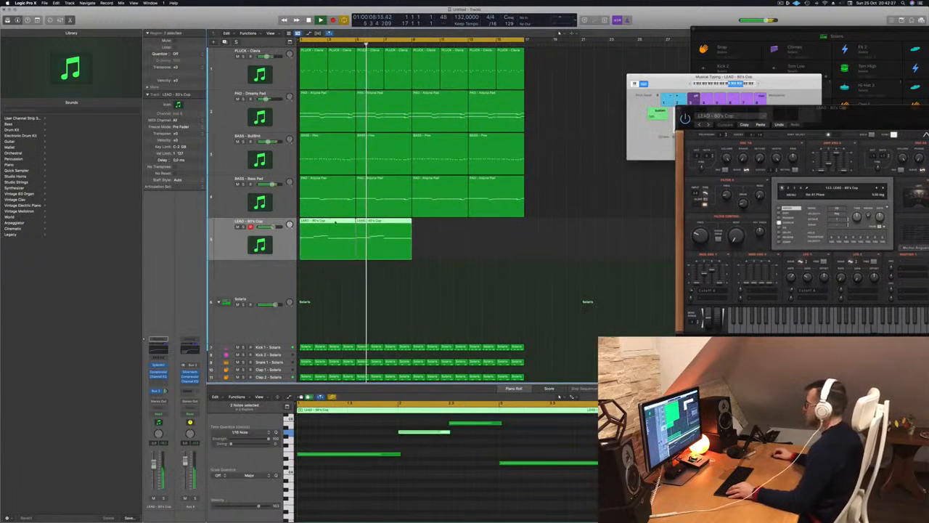
{"action": "left_click_drag", "start_coordinate": [336, 222], "coordinate": [446, 232]}
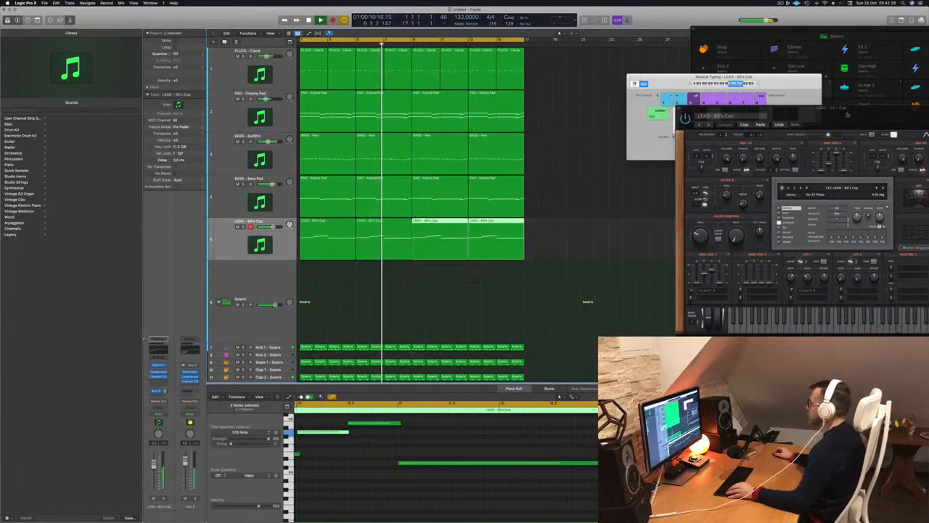
{"action": "left_click_drag", "start_coordinate": [847, 114], "coordinate": [599, 130]}
{"action": "key", "text": "Return"}
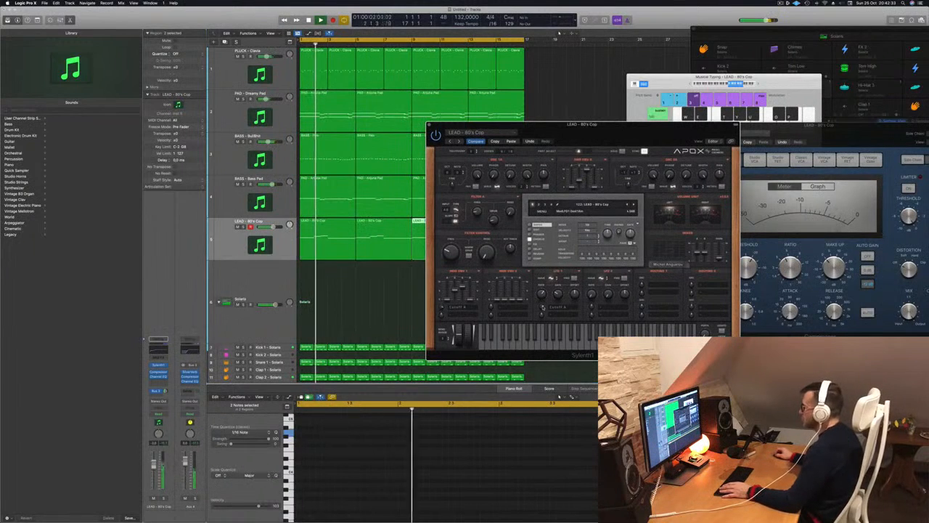
Try the Ramp, pulse, TriSaw and Lorenz waveforms for LFO 1 in the lead's Sylenth1 during playback
{"action": "left_click", "coordinate": [552, 279]}
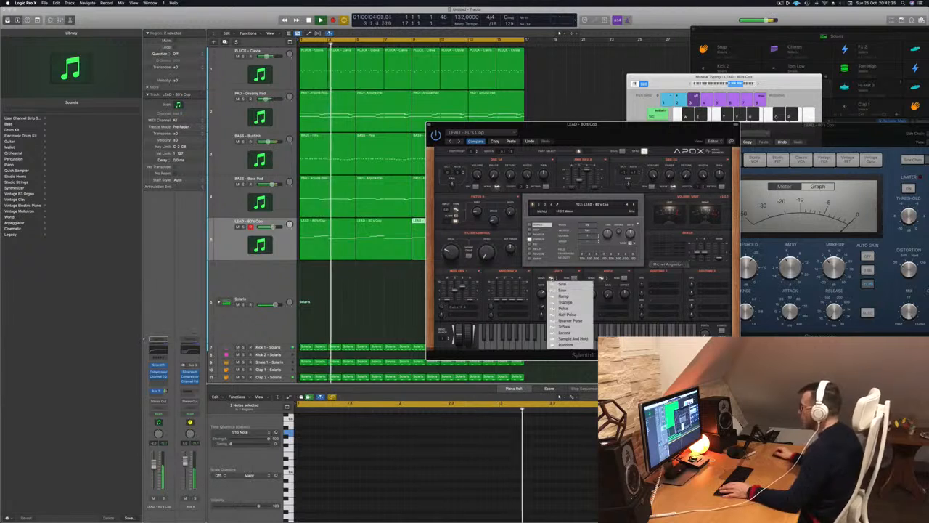
{"action": "left_click", "coordinate": [564, 296]}
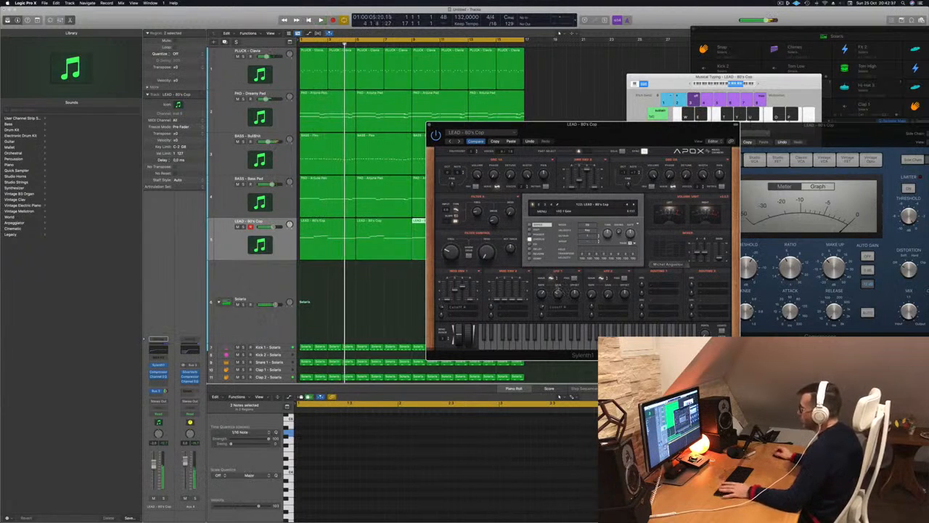
{"action": "left_click", "coordinate": [552, 279]}
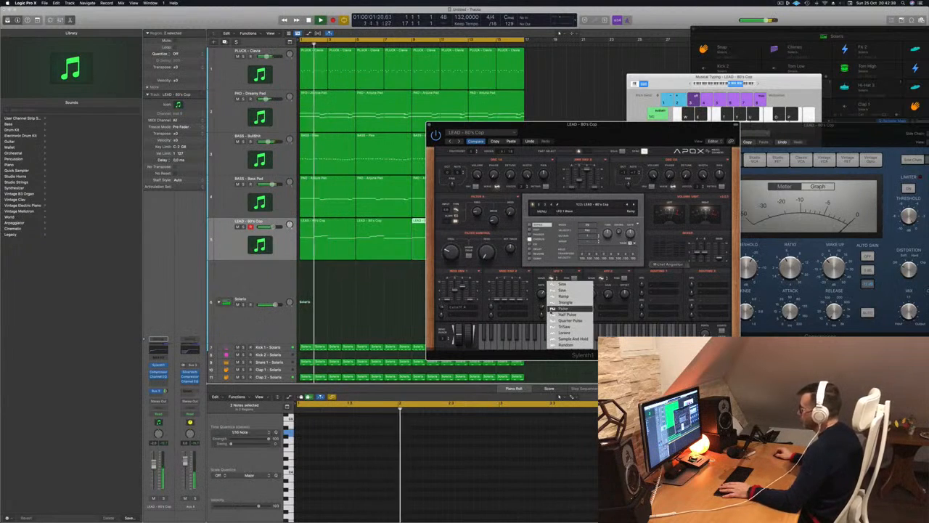
{"action": "left_click", "coordinate": [570, 309]}
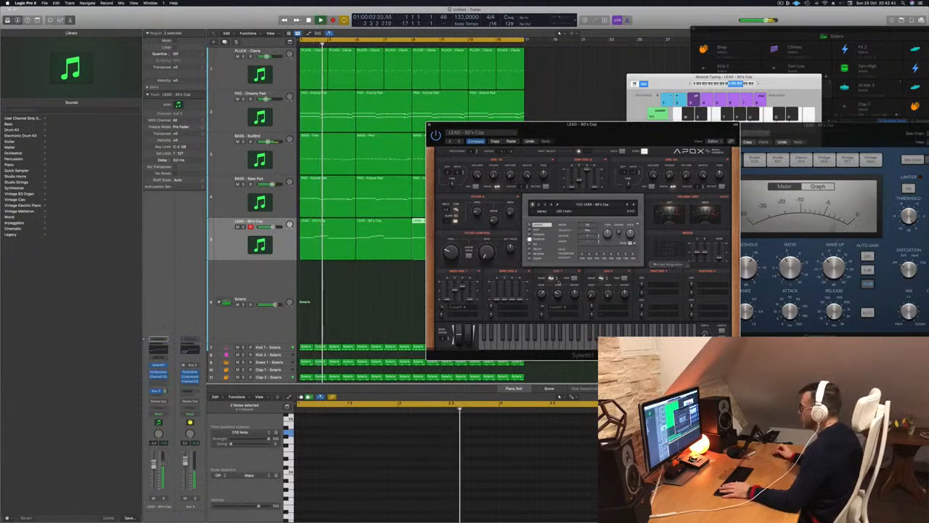
{"action": "left_click", "coordinate": [554, 279]}
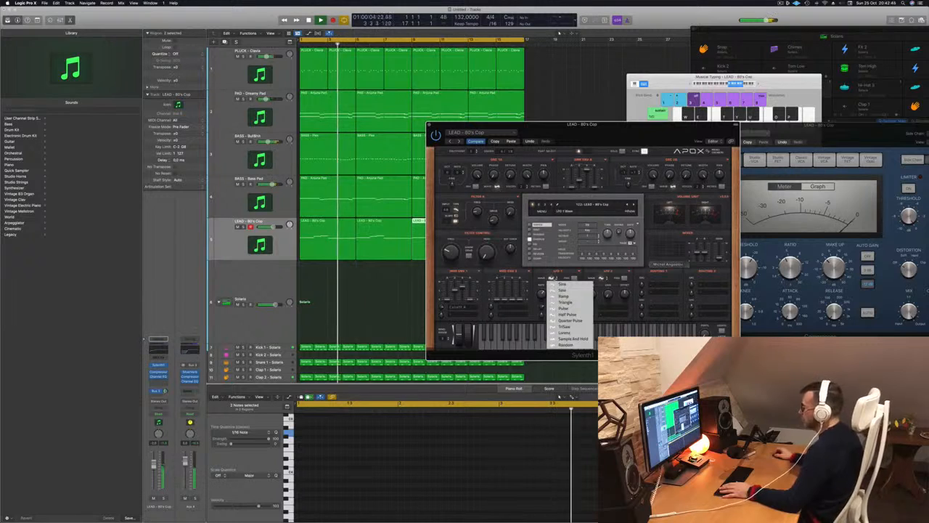
{"action": "left_click", "coordinate": [553, 327]}
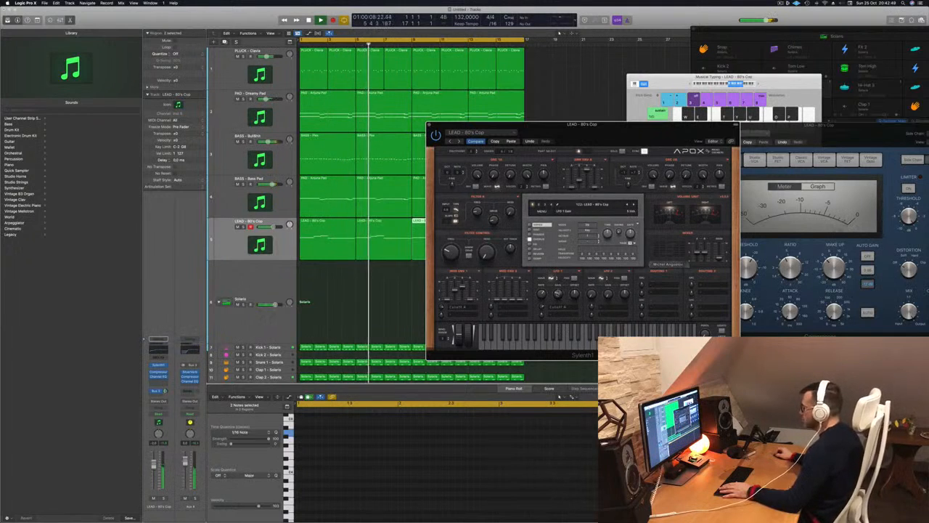
{"action": "left_click", "coordinate": [553, 279]}
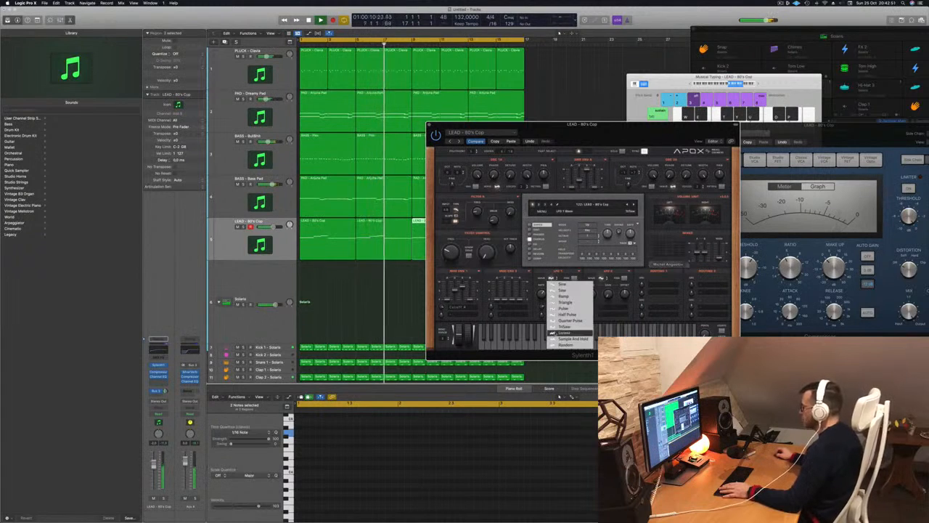
{"action": "left_click", "coordinate": [555, 332]}
{"action": "key", "text": "Return"}
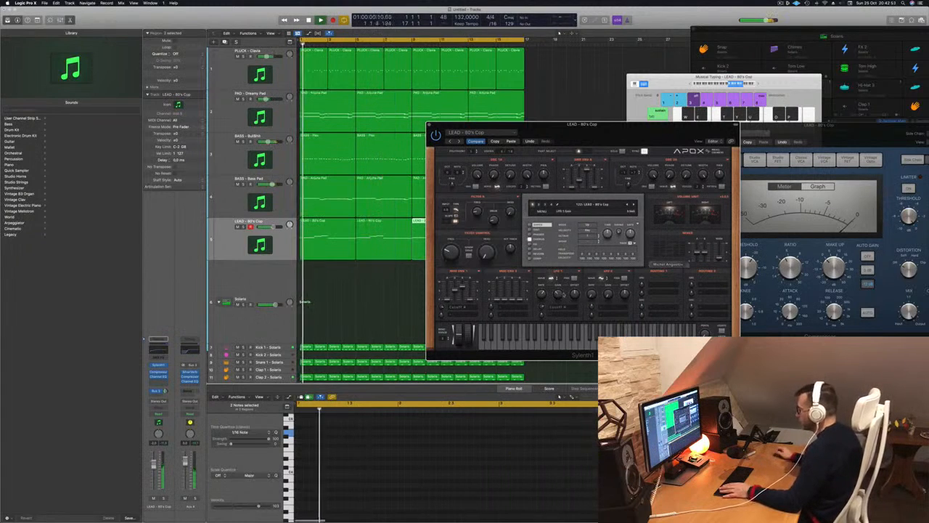
Compare the Sine waveform for LFO 1 and set it to Saw, replaying the arrangement from the start
{"action": "left_click", "coordinate": [551, 279]}
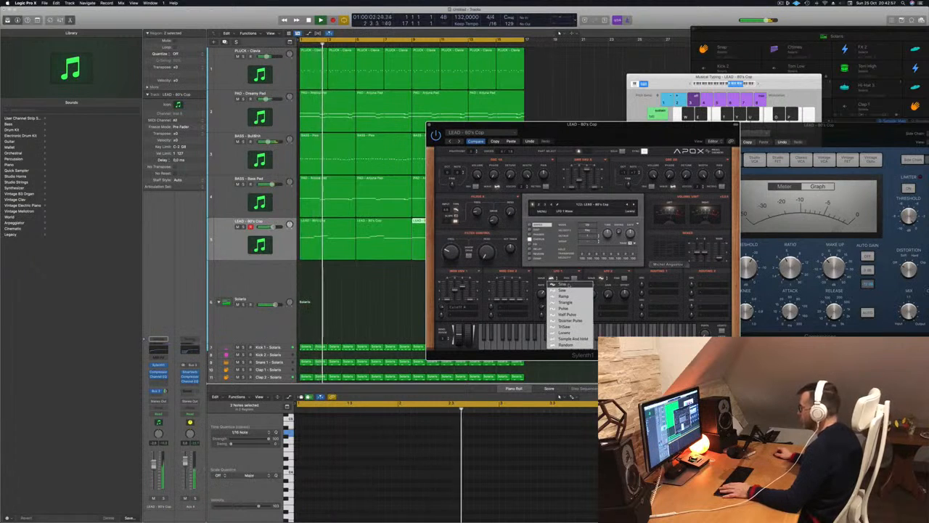
{"action": "left_click", "coordinate": [564, 285]}
{"action": "key", "text": "Return"}
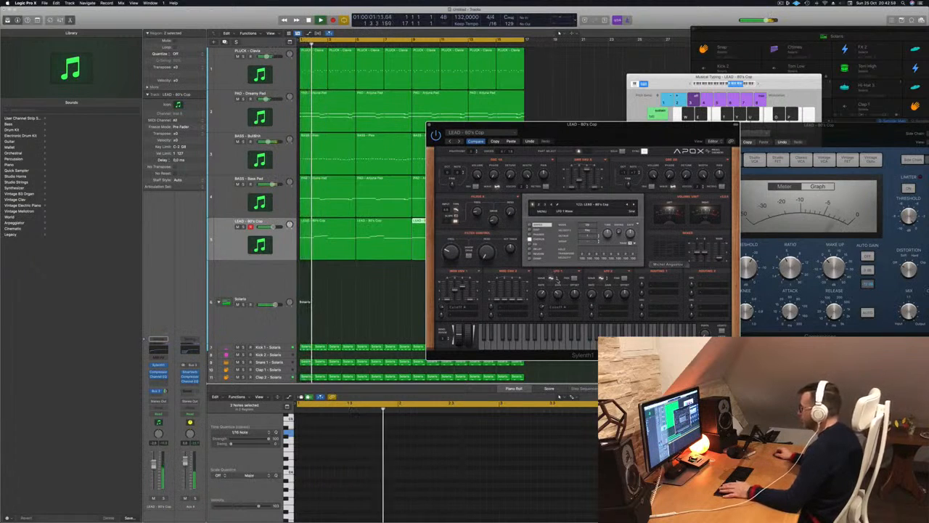
{"action": "left_click", "coordinate": [556, 278]}
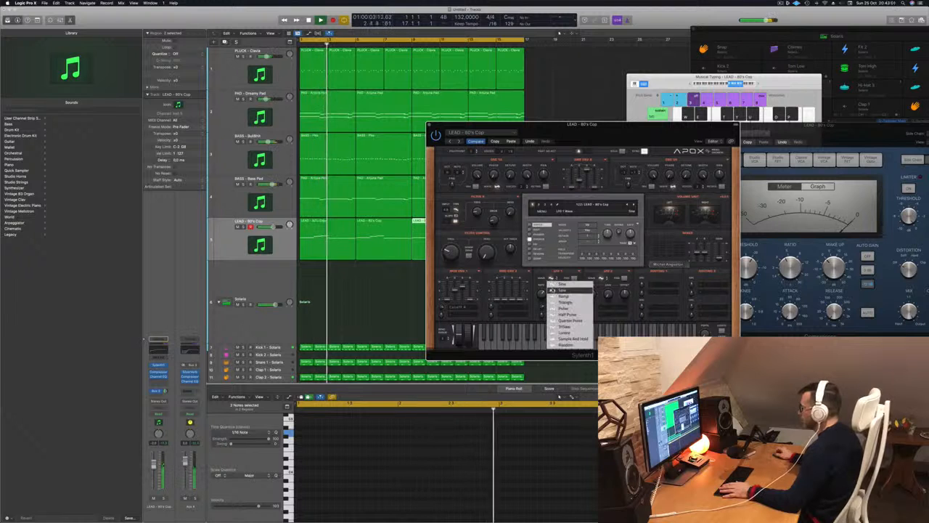
{"action": "left_click", "coordinate": [559, 288]}
{"action": "key", "text": "Return"}
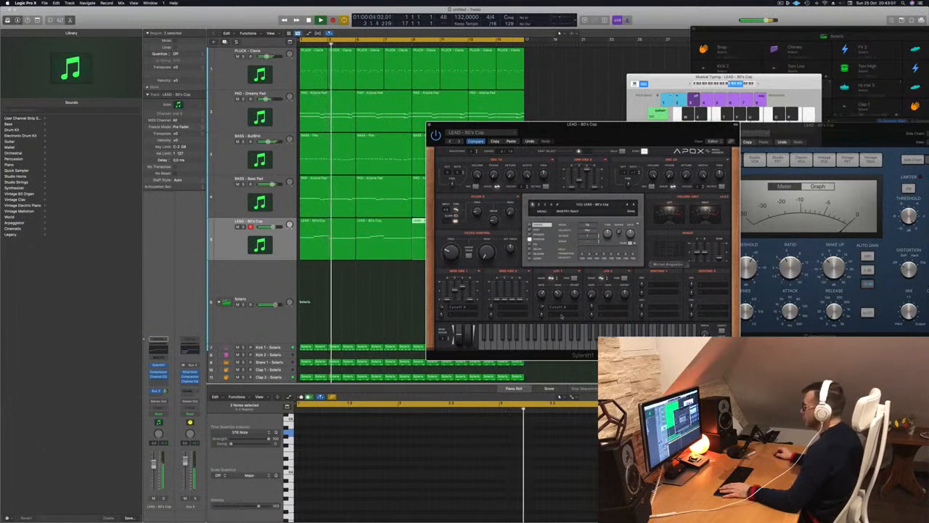
Set LFO 2's waveform to Sine in the lead's Sylenth1 and route it to Reso A
{"action": "left_click", "coordinate": [558, 307]}
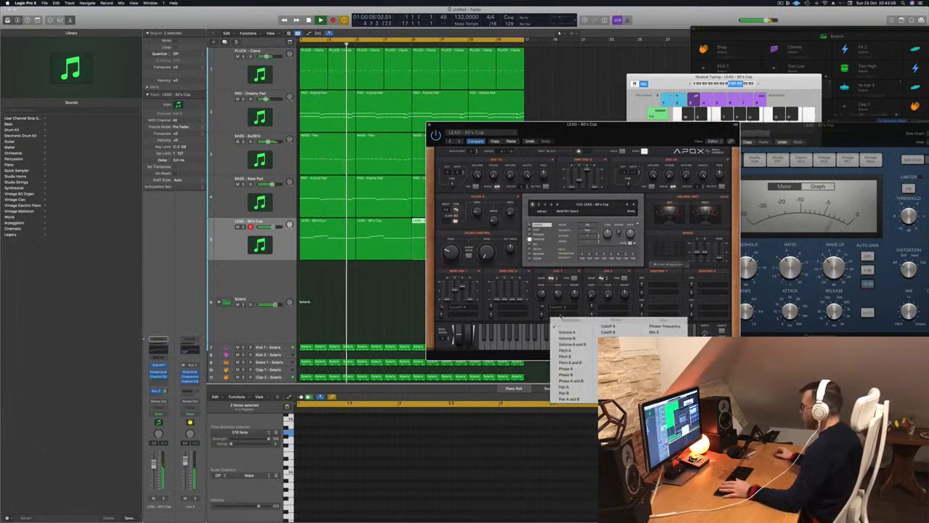
{"action": "left_click", "coordinate": [608, 307]}
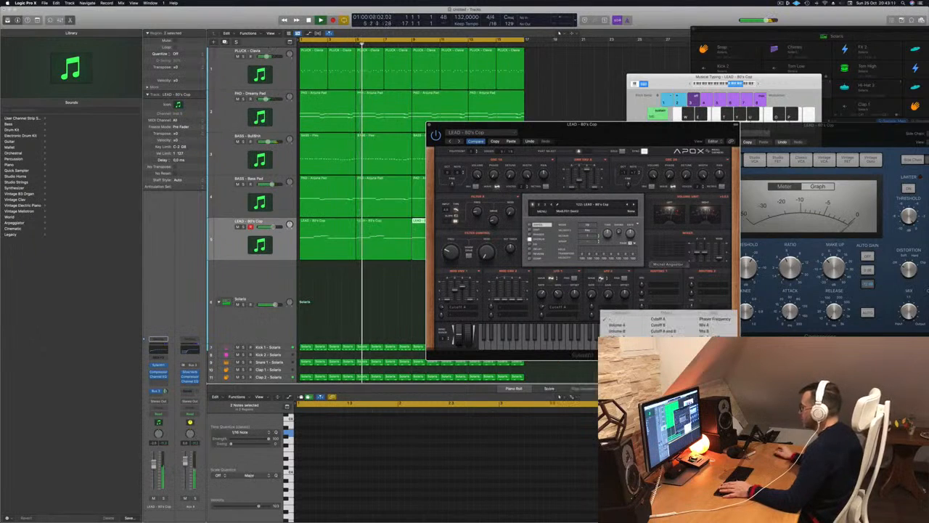
{"action": "left_click", "coordinate": [601, 279]}
{"action": "left_click", "coordinate": [601, 279]}
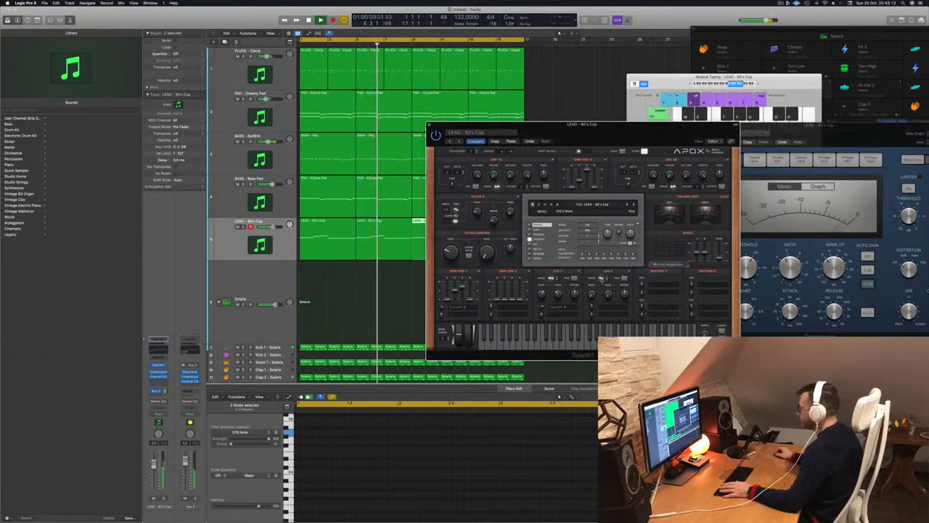
{"action": "left_click", "coordinate": [601, 279]}
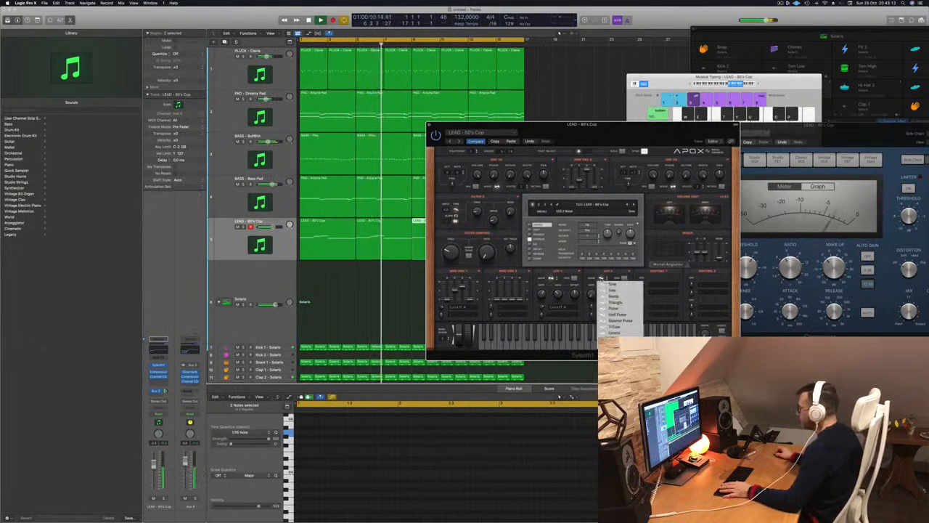
{"action": "left_click", "coordinate": [610, 284]}
{"action": "left_click", "coordinate": [608, 307]}
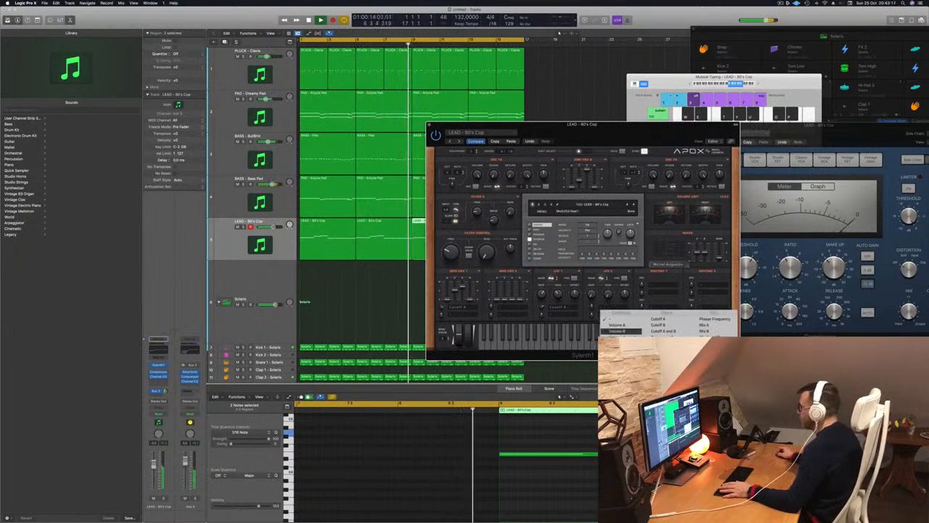
{"action": "left_click", "coordinate": [622, 331]}
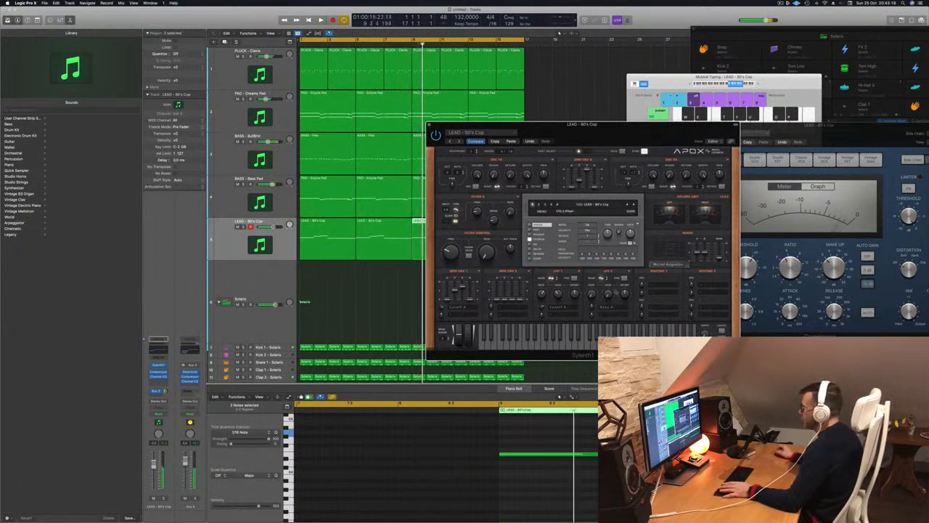
Adjust LFO 2's gain and rate while the arrangement plays, and replay it from the start
{"action": "key", "text": "space"}
{"action": "left_click_drag", "start_coordinate": [609, 293], "coordinate": [609, 272]}
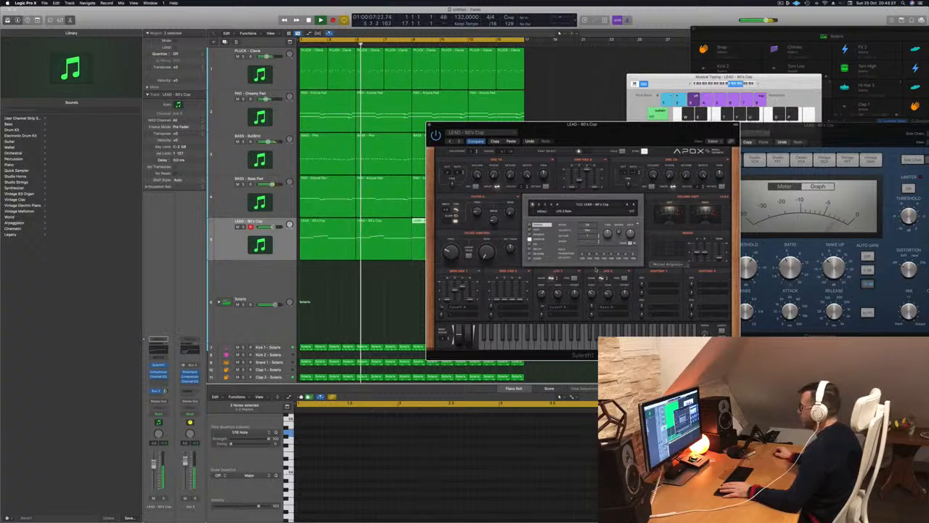
{"action": "key", "text": "Return"}
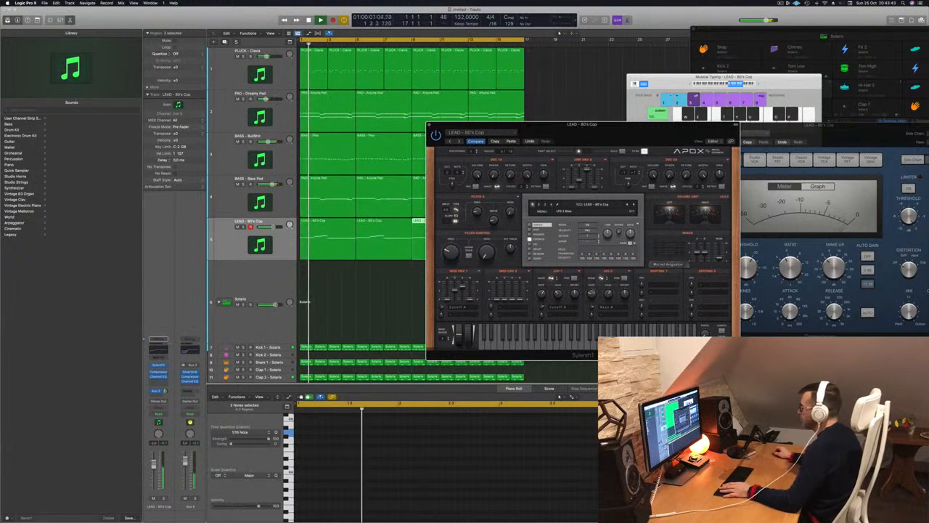
Try Reso AB as the LFO 2 destination, change it to Pan AB and replay from the start
{"action": "left_click", "coordinate": [604, 308]}
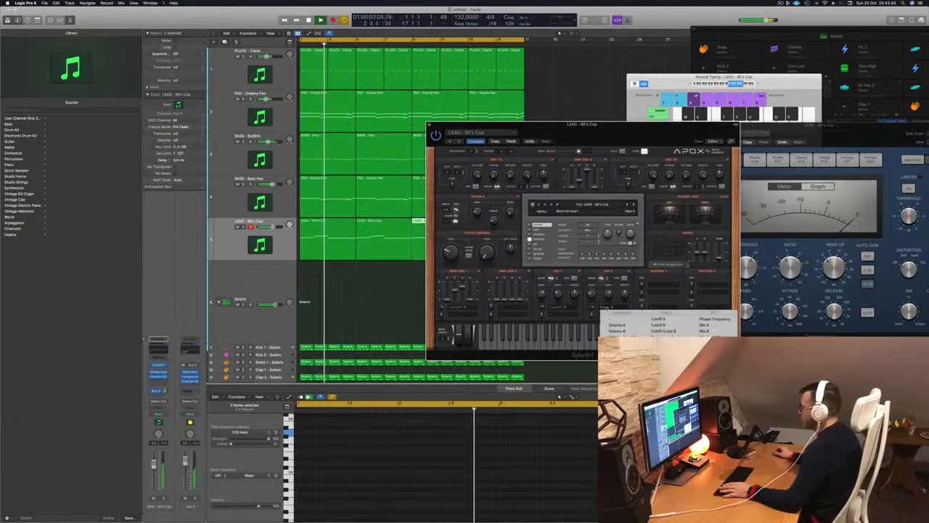
{"action": "left_click", "coordinate": [666, 349]}
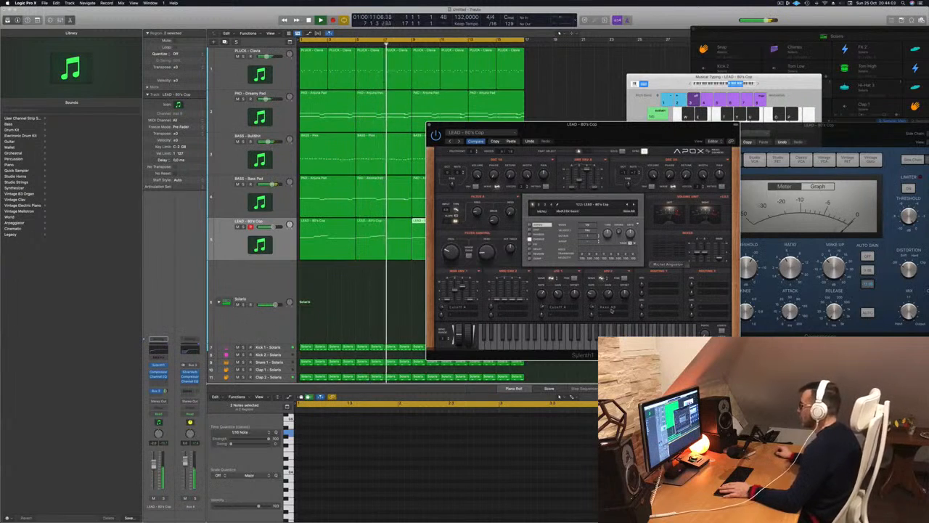
{"action": "left_click", "coordinate": [609, 308]}
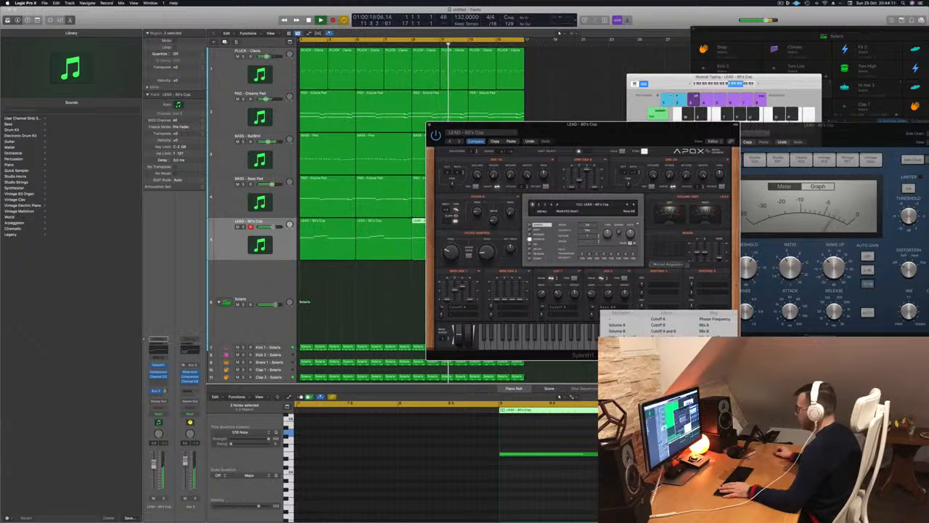
{"action": "left_click", "coordinate": [619, 392]}
{"action": "key", "text": "Return"}
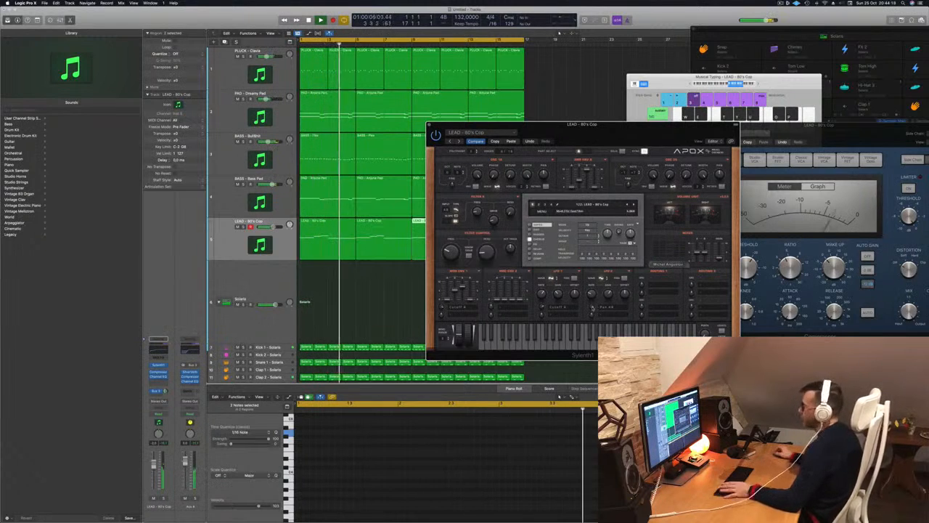
{"action": "left_click_drag", "start_coordinate": [581, 125], "coordinate": [722, 122]}
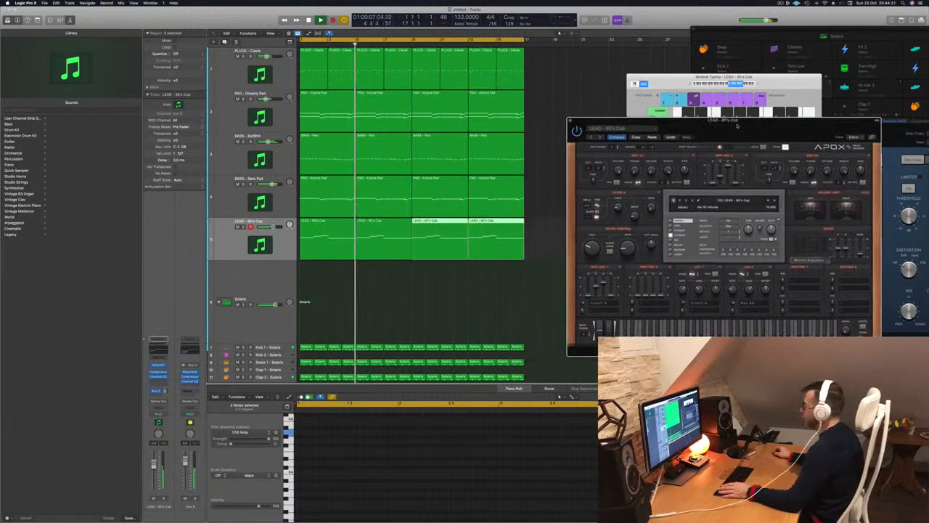
{"action": "left_click", "coordinate": [780, 3]}
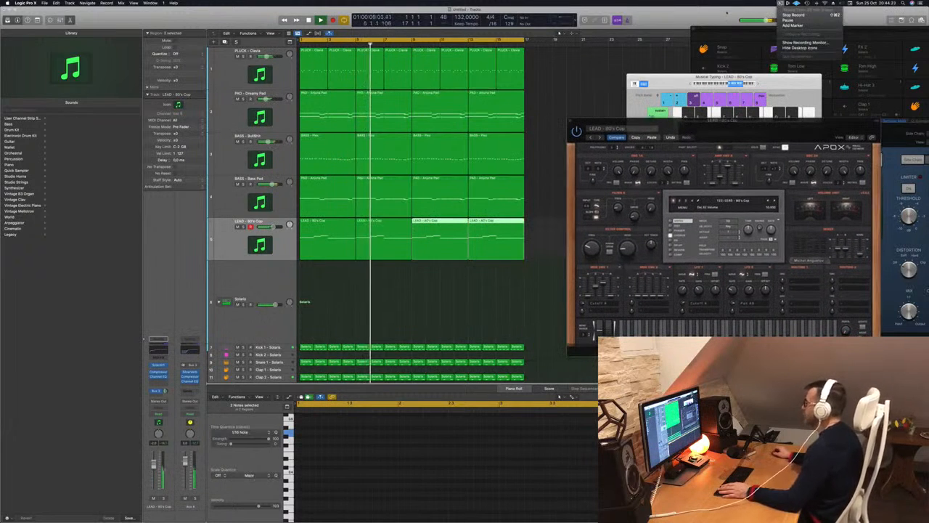
{"action": "left_click", "coordinate": [707, 15]}
{"action": "left_click_drag", "start_coordinate": [631, 124], "coordinate": [558, 127]}
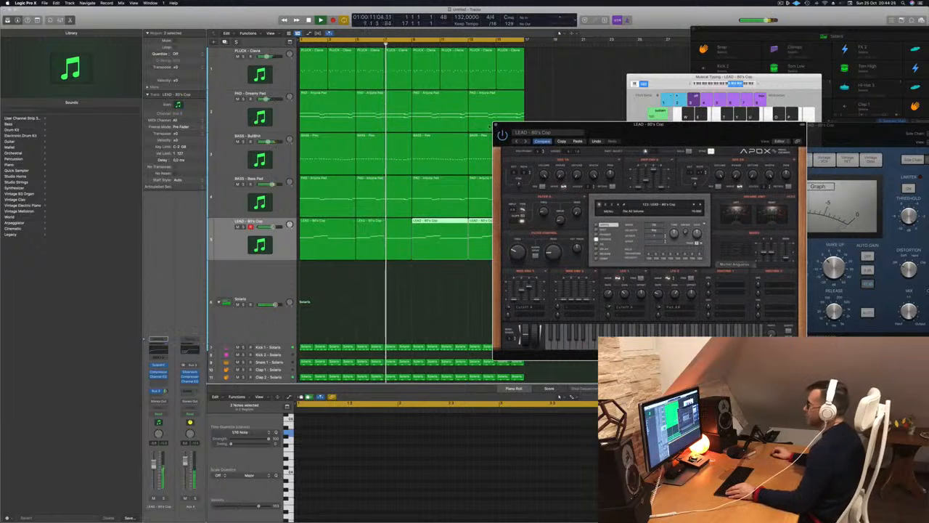
Close the lead's Sylenth1 window and open the lead track's Channel EQ while playing from the start
{"action": "left_click", "coordinate": [497, 126]}
{"action": "key", "text": "super+Left"}
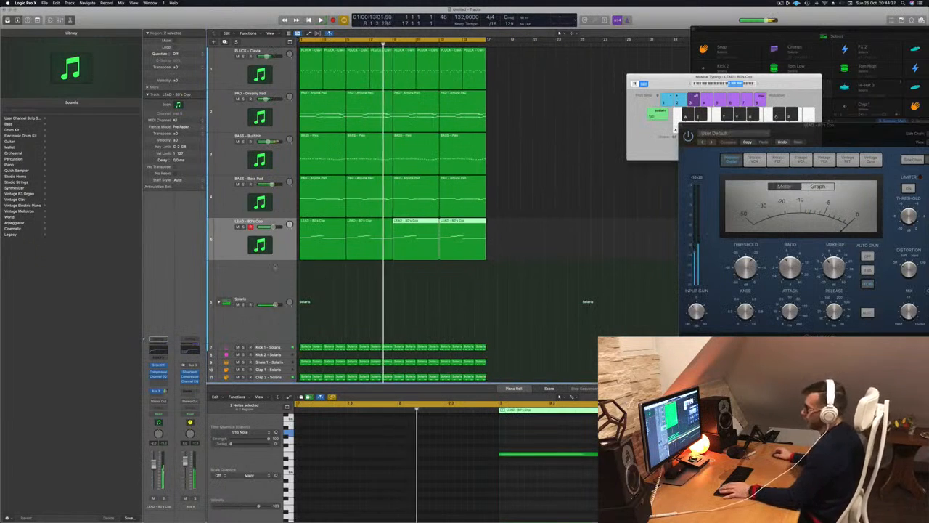
{"action": "key", "text": "Return"}
{"action": "left_click", "coordinate": [238, 247]}
{"action": "left_click", "coordinate": [158, 376]}
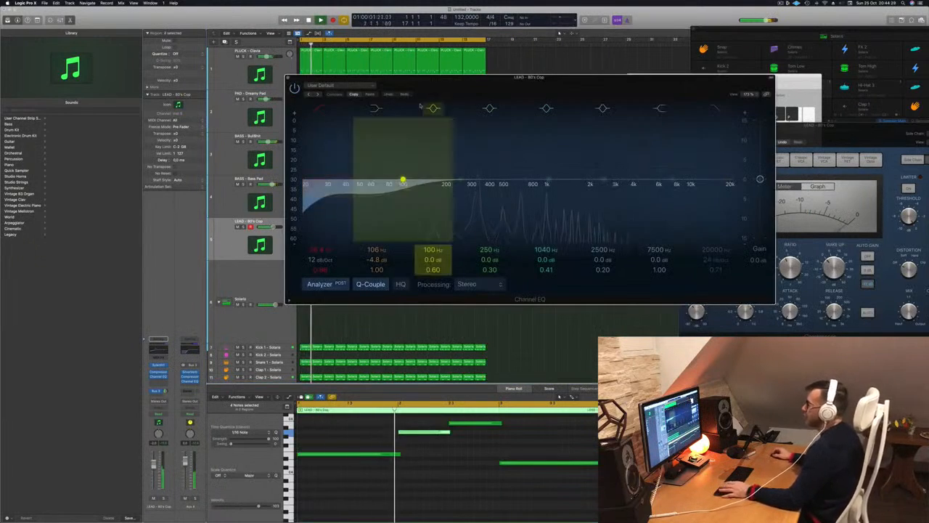
Toggle the low-cut band of the lead's Channel EQ off and on while replaying from the start
{"action": "key", "text": "Return"}
{"action": "left_click", "coordinate": [317, 107]}
{"action": "left_click", "coordinate": [318, 108]}
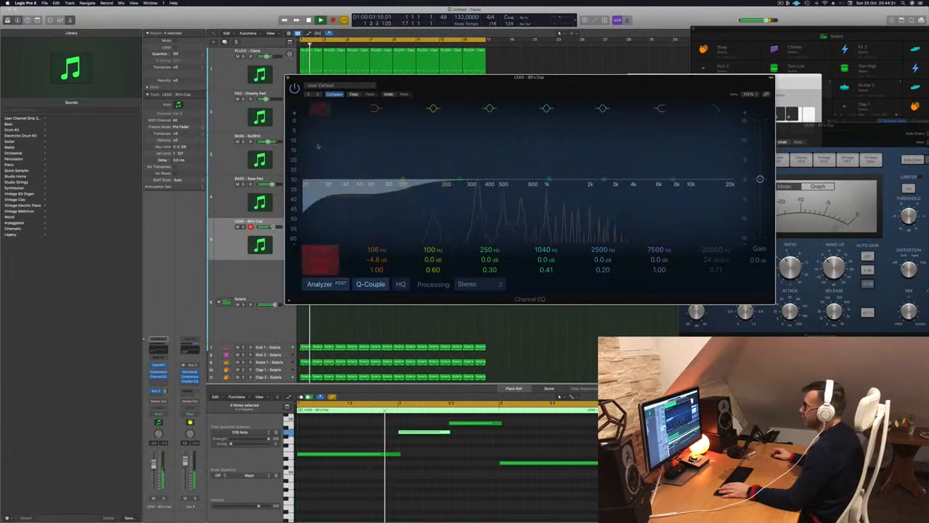
Set the low-cut band of the lead's Channel EQ to 346 Hz, close the EQ and replay from the start
{"action": "left_click_drag", "start_coordinate": [378, 163], "coordinate": [479, 169]}
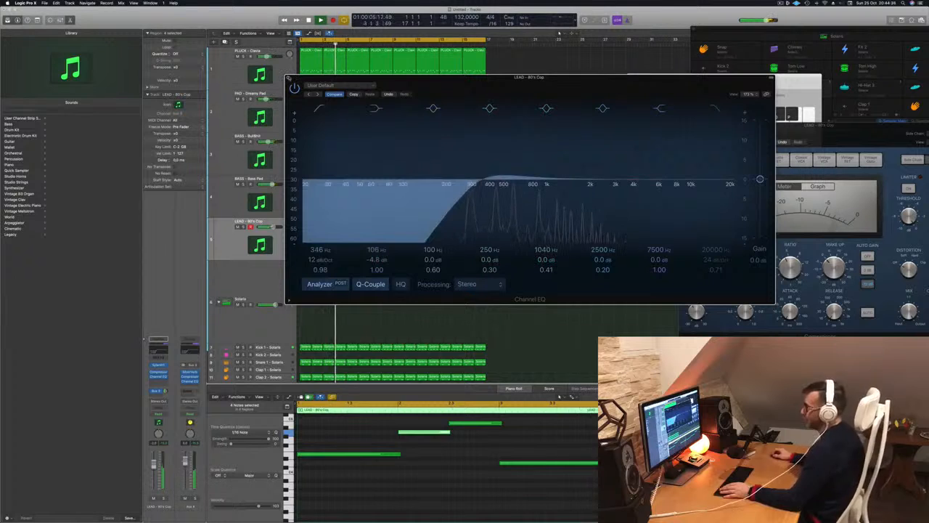
{"action": "left_click", "coordinate": [289, 78]}
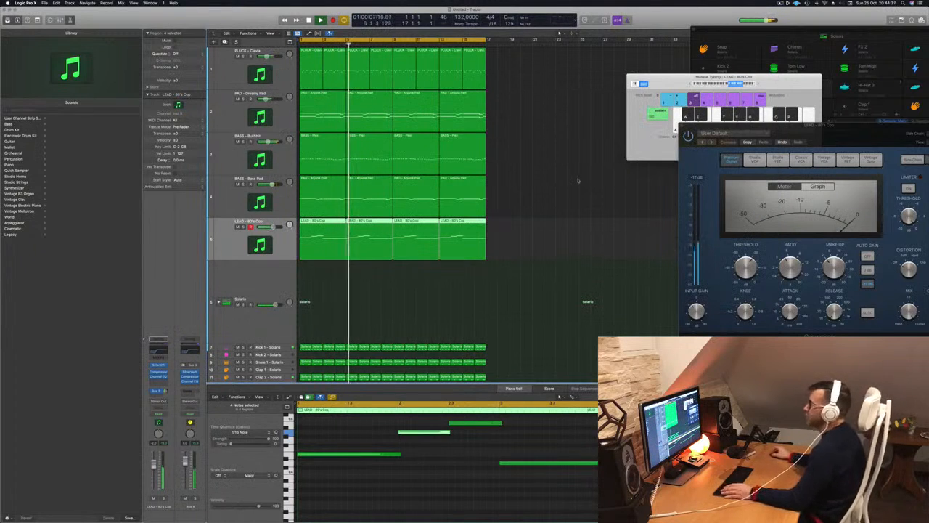
{"action": "key", "text": "Return"}
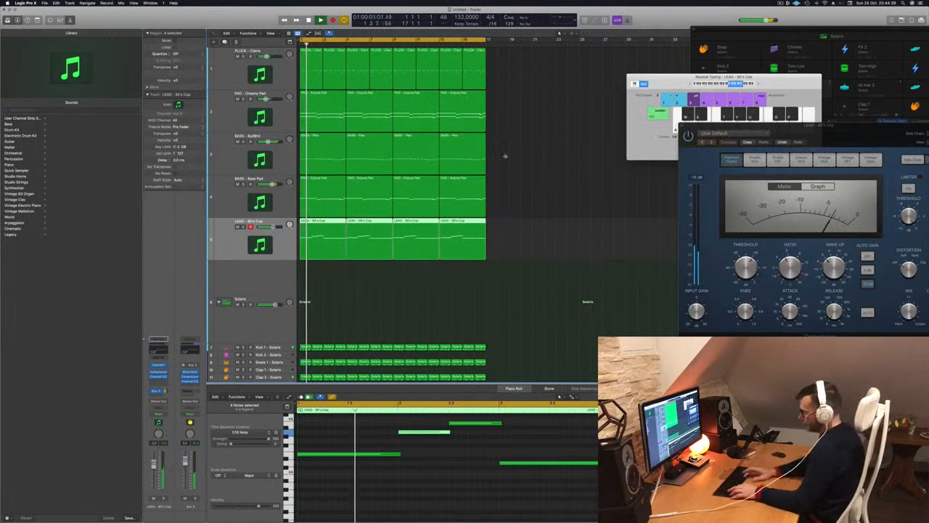
Repeat all regions on every track once, extending the arrangement to bar 33, and clear the selection
{"action": "key", "text": "super+a"}
{"action": "key", "text": "super+r"}
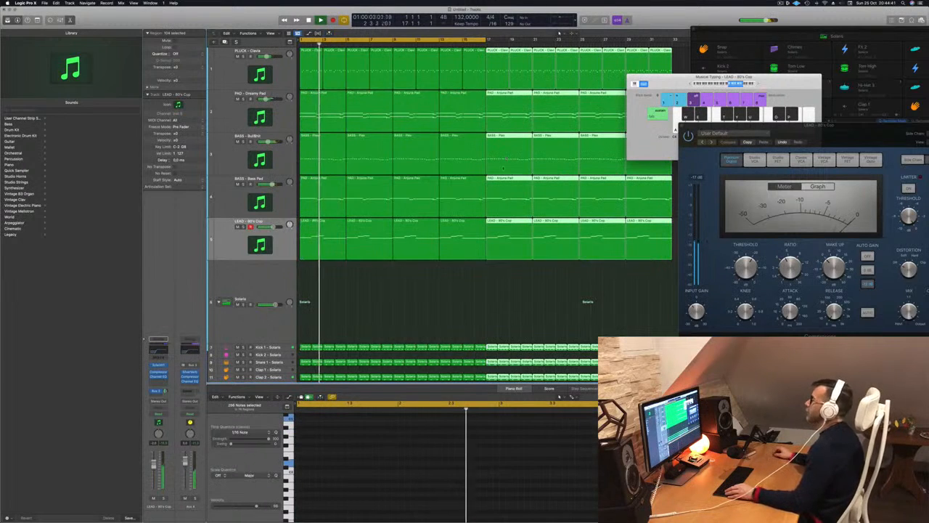
{"action": "scroll", "coordinate": [471, 238], "scroll_direction": "left", "scroll_amount": 3}
{"action": "scroll", "coordinate": [472, 238], "scroll_direction": "left", "scroll_amount": 3}
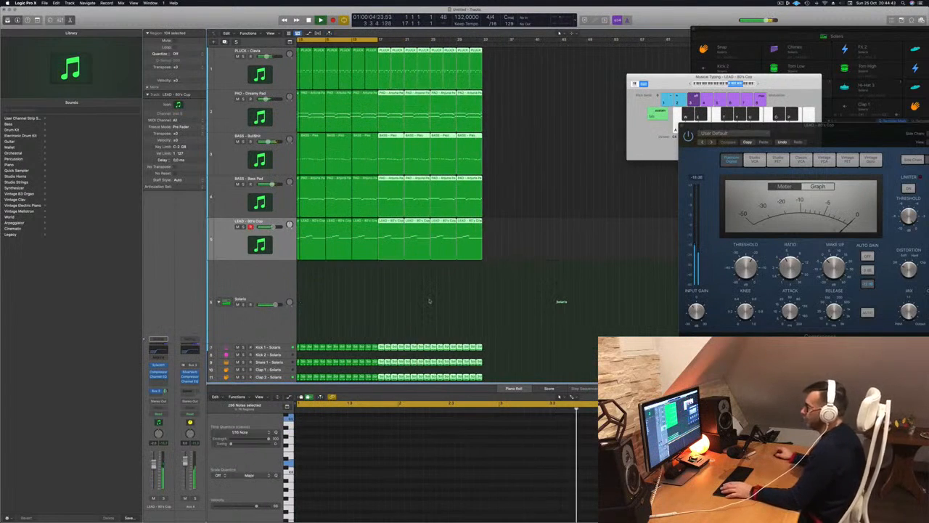
{"action": "left_click", "coordinate": [387, 303]}
{"action": "scroll", "coordinate": [387, 302], "scroll_direction": "left", "scroll_amount": 1}
Restart playback from the beginning and go through the Kick 1, Snare 1 and Clap 2 tracks of the Solaris kit while listening
{"action": "key", "text": "space"}
{"action": "left_click", "coordinate": [277, 347]}
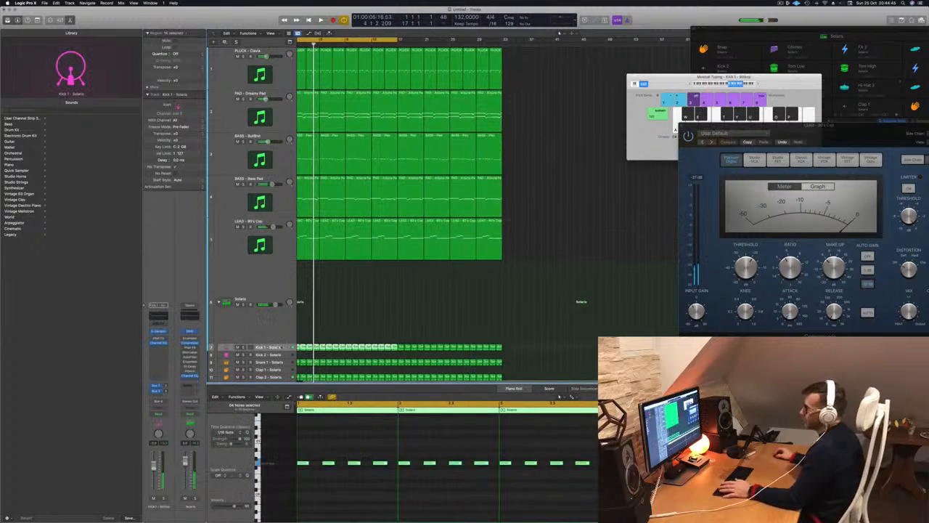
{"action": "key", "text": "Return"}
{"action": "key", "text": "space"}
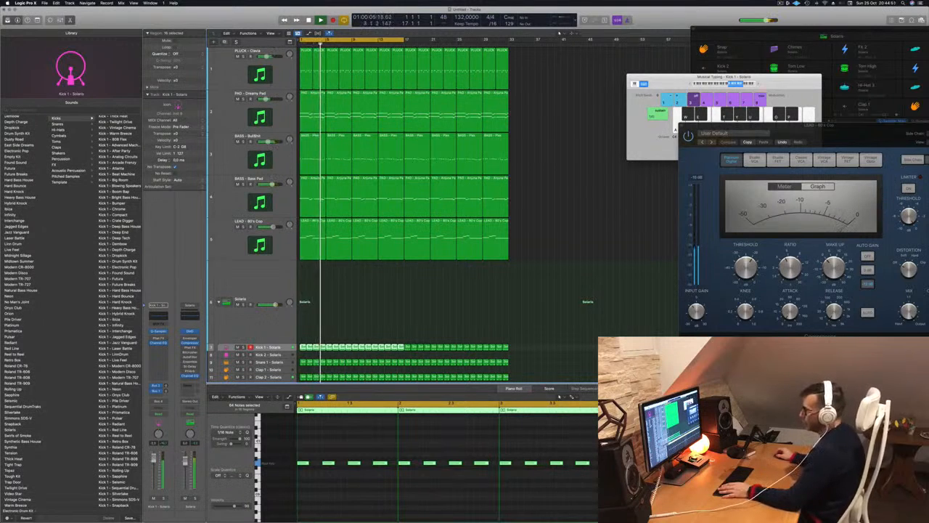
{"action": "scroll", "coordinate": [368, 311], "scroll_direction": "down", "scroll_amount": 2}
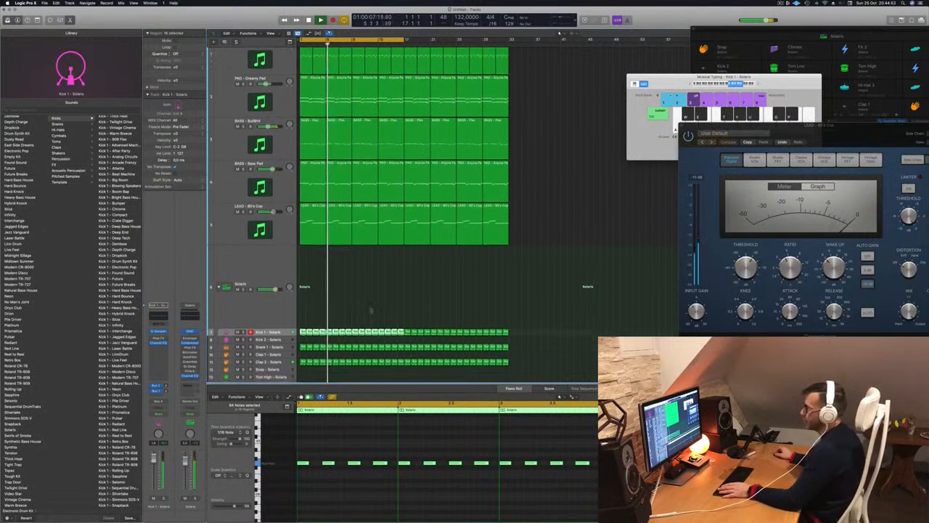
{"action": "left_click", "coordinate": [280, 343]}
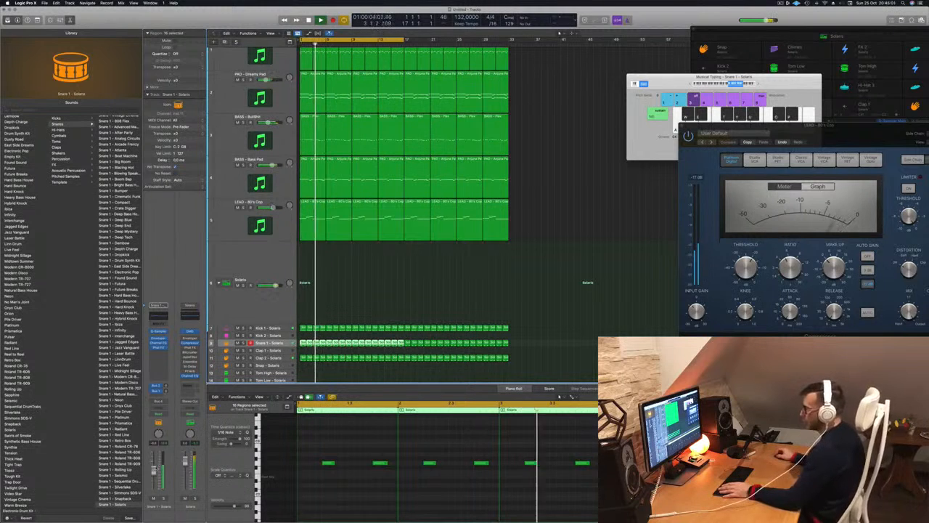
{"action": "left_click", "coordinate": [289, 358]}
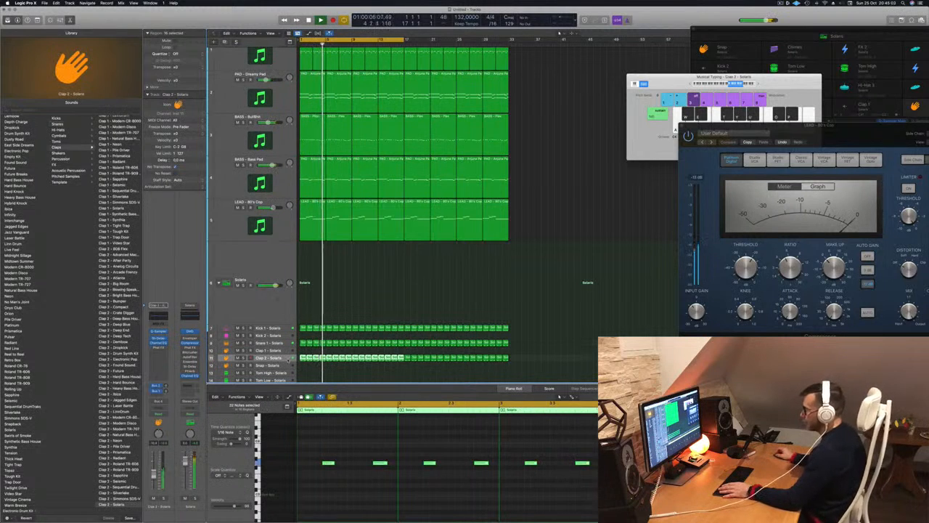
{"action": "scroll", "coordinate": [384, 291], "scroll_direction": "up", "scroll_amount": 3}
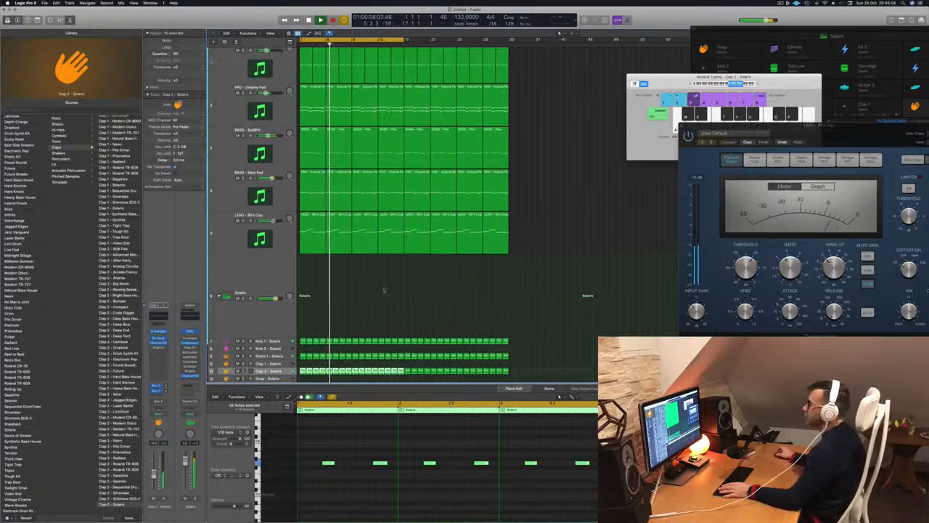
Deselect the regions, extend the cycle range to bar 33 and replay from the start
{"action": "left_click", "coordinate": [420, 290]}
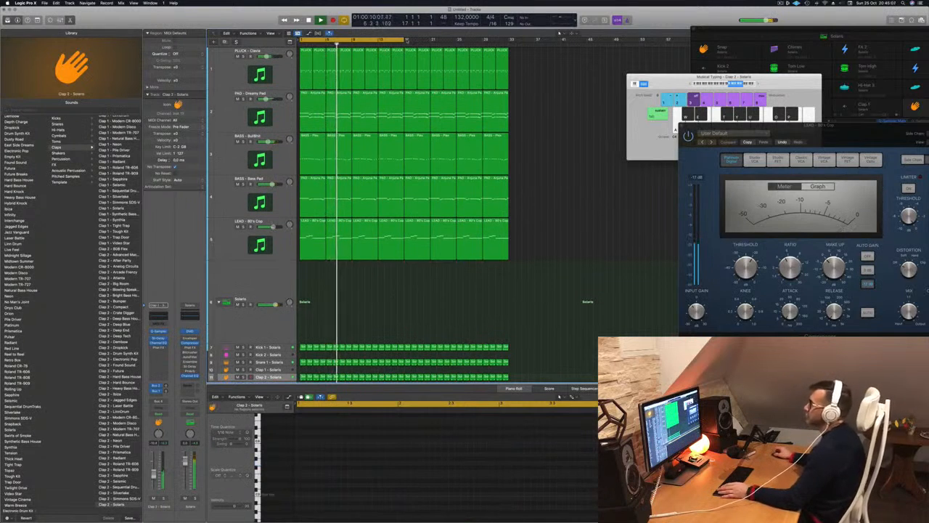
{"action": "left_click_drag", "start_coordinate": [405, 40], "coordinate": [510, 40]}
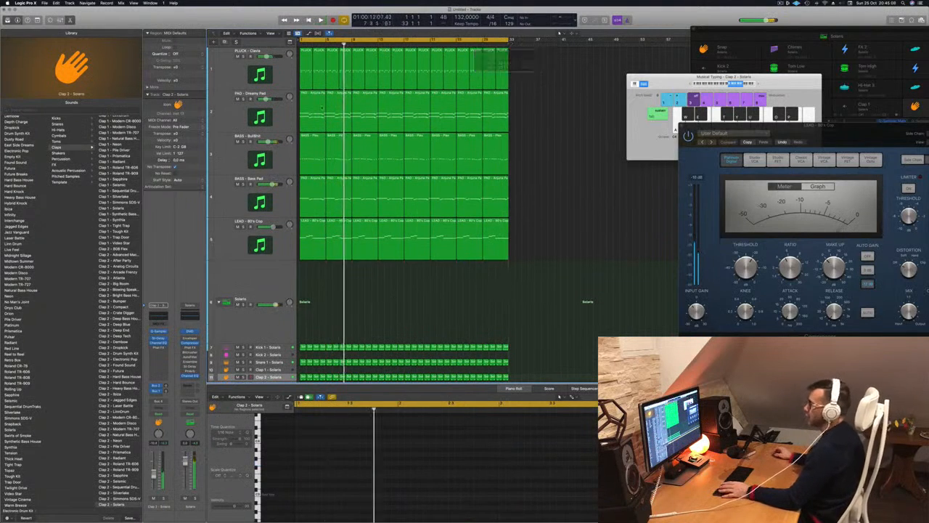
{"action": "key", "text": "Return"}
Open the Dreamy Pad track's Sylenth1, move its filter cutoff in Touch mode during playback, and close the plug-in window
{"action": "left_click", "coordinate": [234, 122]}
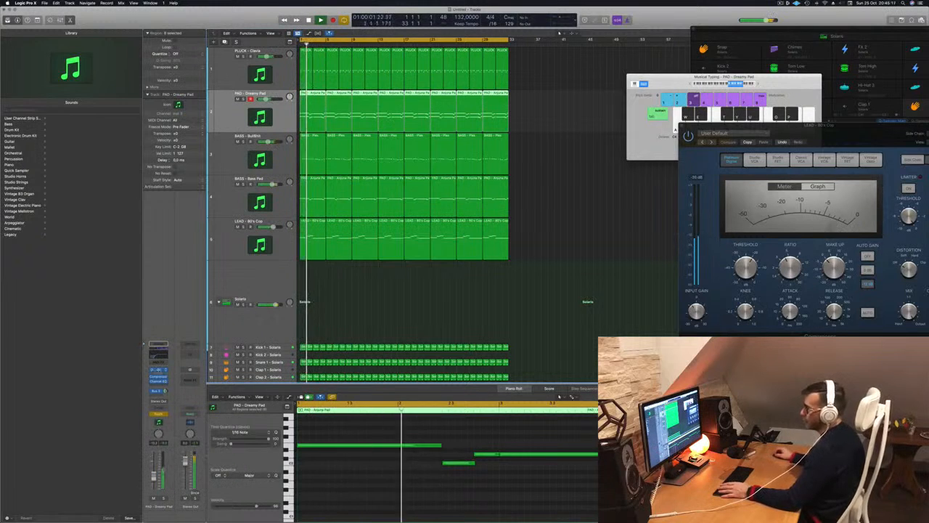
{"action": "left_click", "coordinate": [158, 371]}
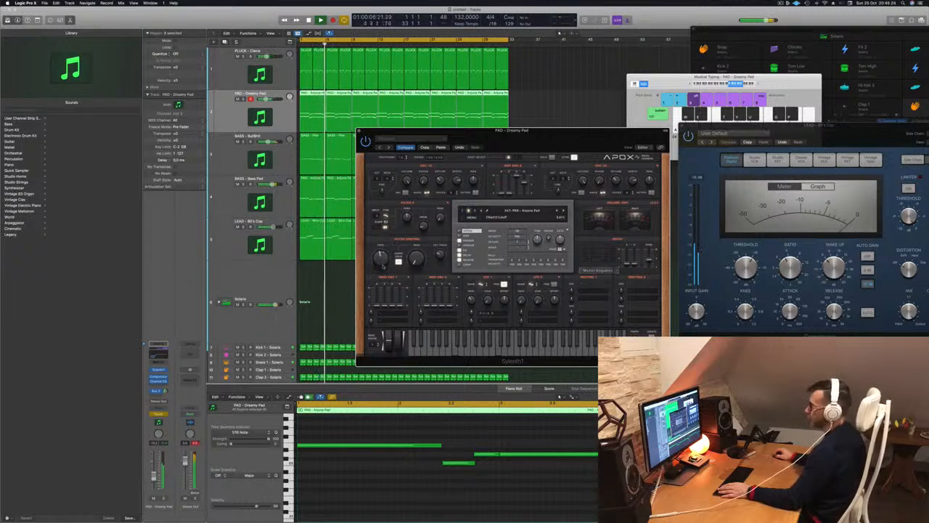
{"action": "left_click", "coordinate": [361, 132]}
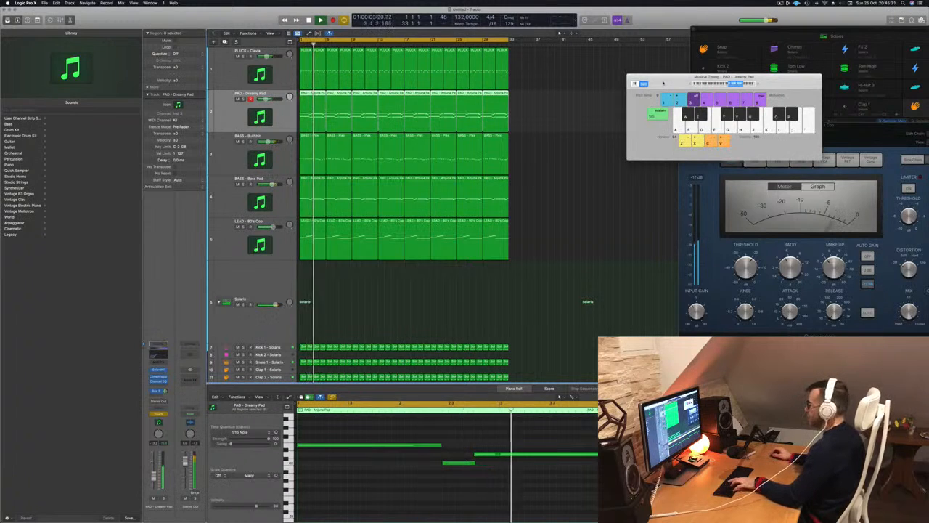
Close Musical Typing, show track automation, set the Dreamy Pad's automation mode to Read and replay from the start
{"action": "key", "text": "super+k"}
{"action": "key", "text": "a"}
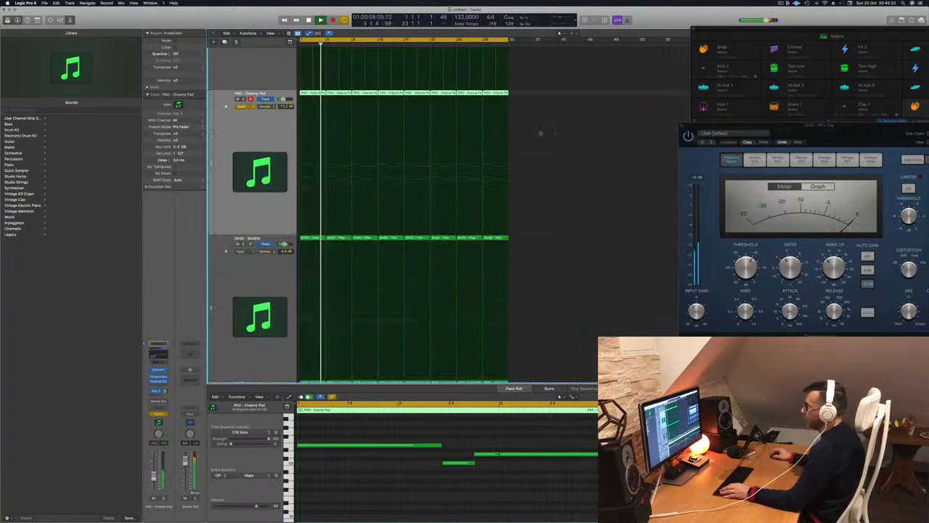
{"action": "left_click", "coordinate": [244, 107]}
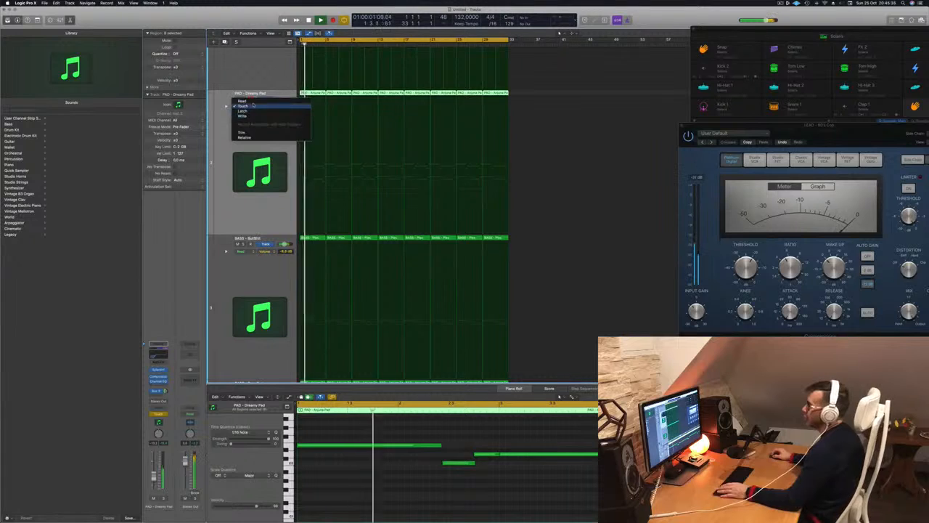
{"action": "left_click", "coordinate": [245, 101]}
{"action": "key", "text": "Return"}
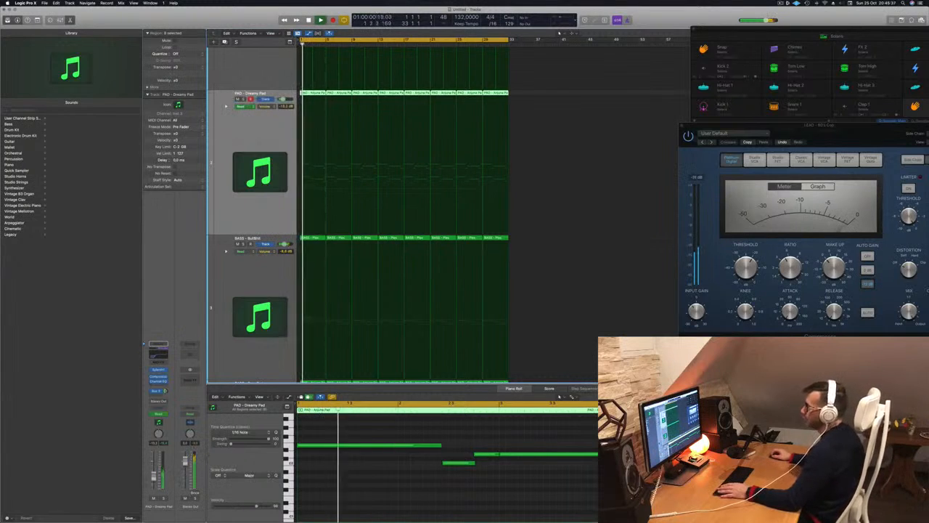
Keep the Dreamy Pad in Read mode and display its Sylenth1 filter cutoff as the automation parameter
{"action": "left_click", "coordinate": [244, 106]}
{"action": "left_click", "coordinate": [251, 107]}
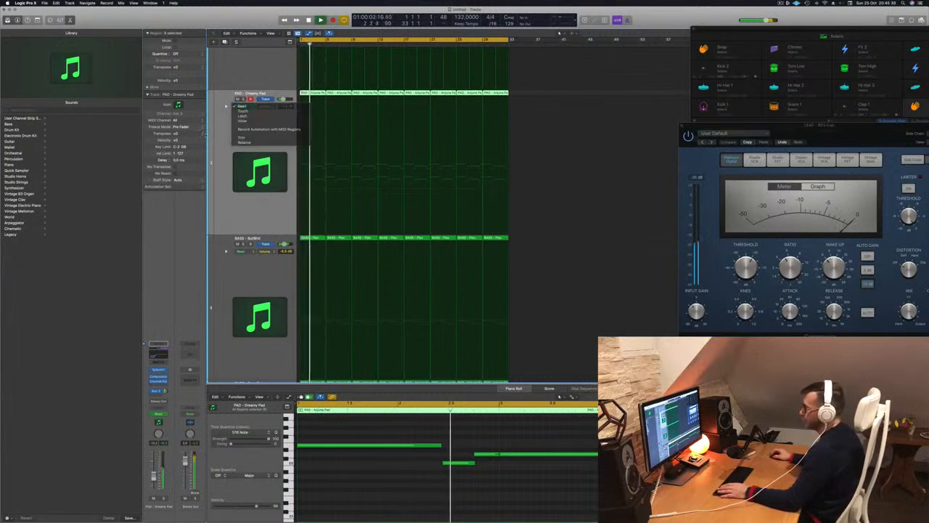
{"action": "left_click", "coordinate": [266, 106]}
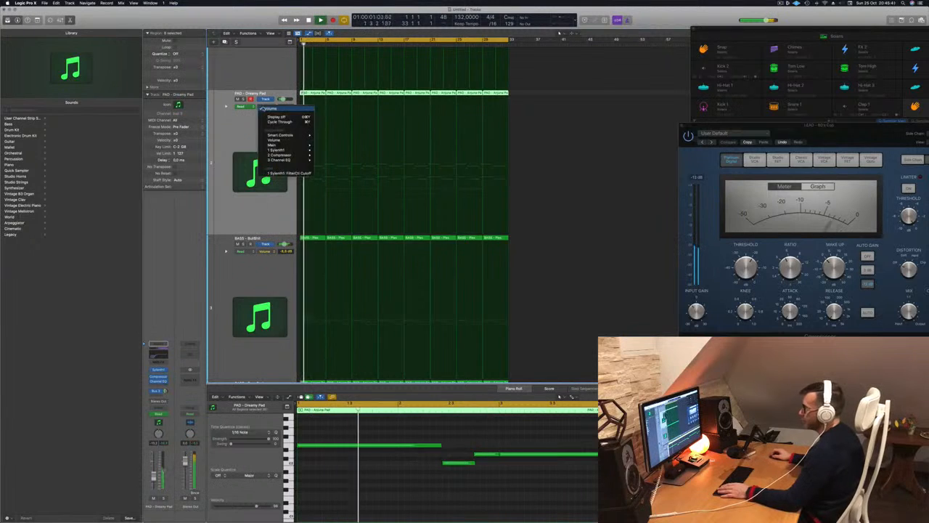
{"action": "left_click", "coordinate": [292, 172]}
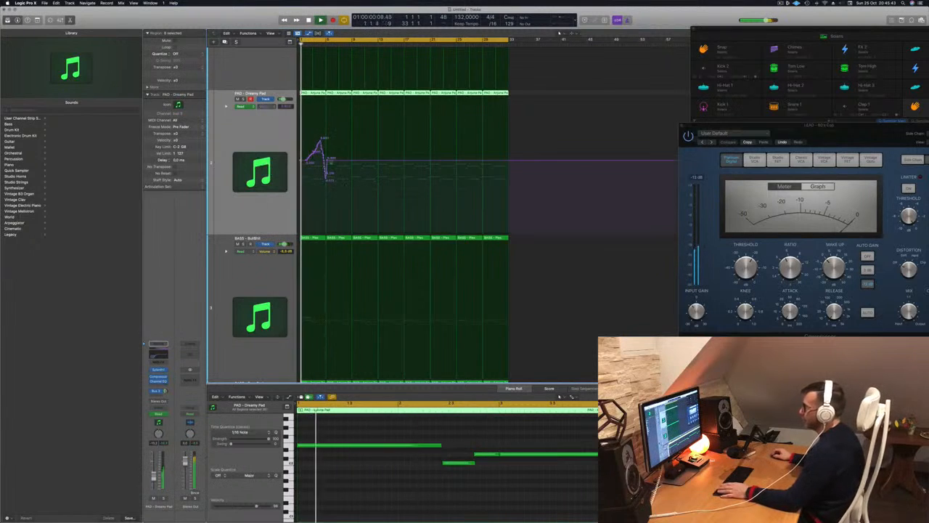
Shape the Dreamy Pad's cutoff automation into a rising ramp from bar 1 to about bar 9 with an abrupt drop at its end
{"action": "left_click_drag", "start_coordinate": [327, 161], "coordinate": [355, 197]}
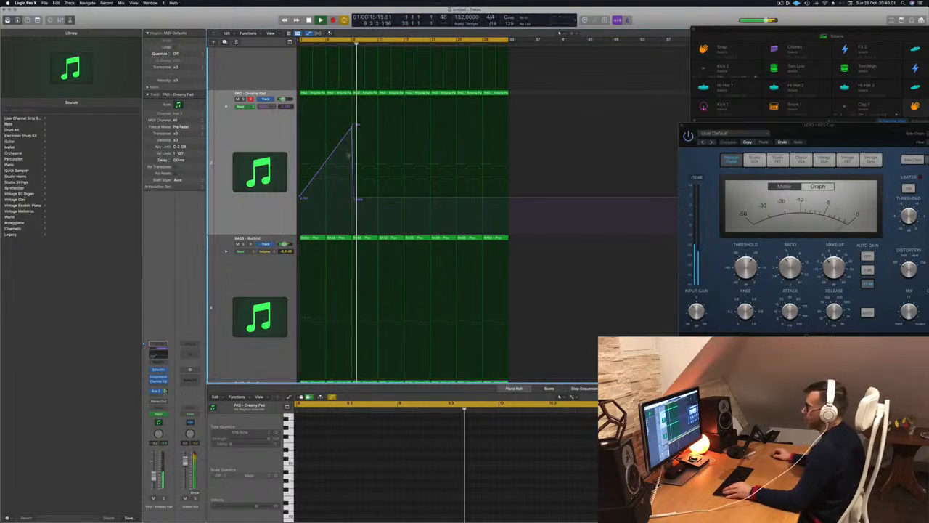
{"action": "key", "text": "super+Right"}
{"action": "left_click_drag", "start_coordinate": [353, 125], "coordinate": [348, 128]}
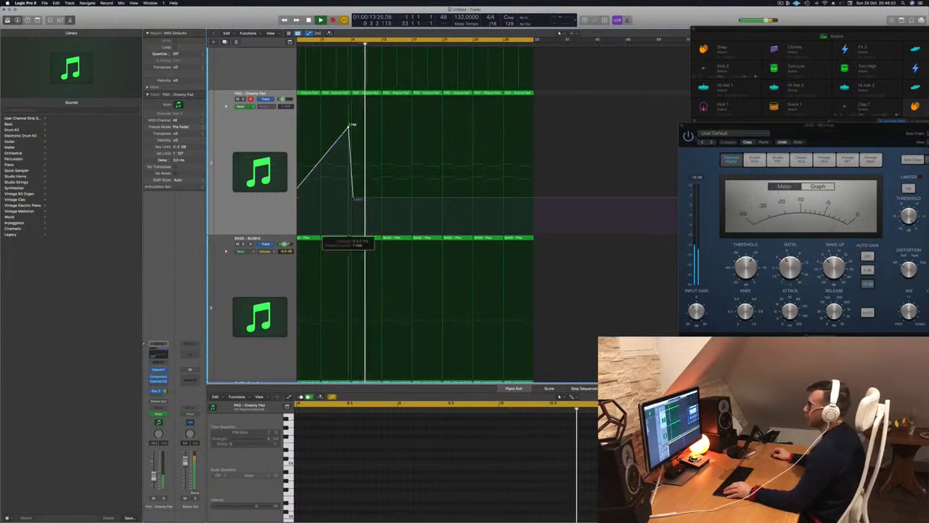
{"action": "left_click_drag", "start_coordinate": [354, 198], "coordinate": [351, 197]}
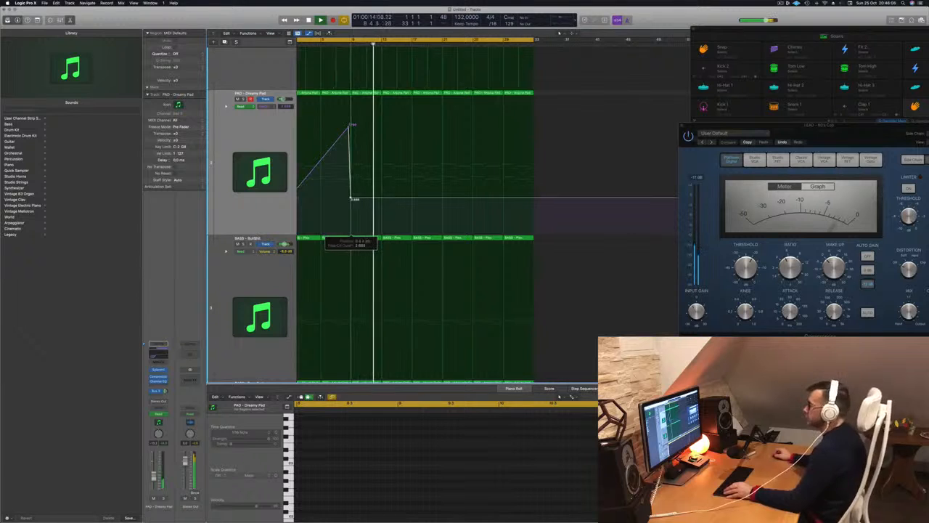
{"action": "key", "text": "super+Left"}
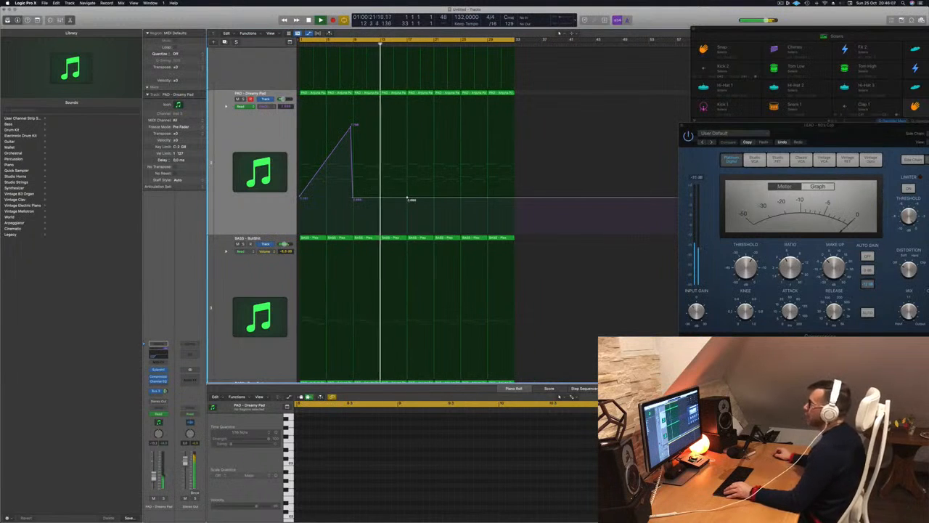
Continue the Dreamy Pad's cutoff automation with a rise to bar 17, a fall to about bar 25 and a rise to bar 33
{"action": "left_click_drag", "start_coordinate": [408, 198], "coordinate": [517, 123]}
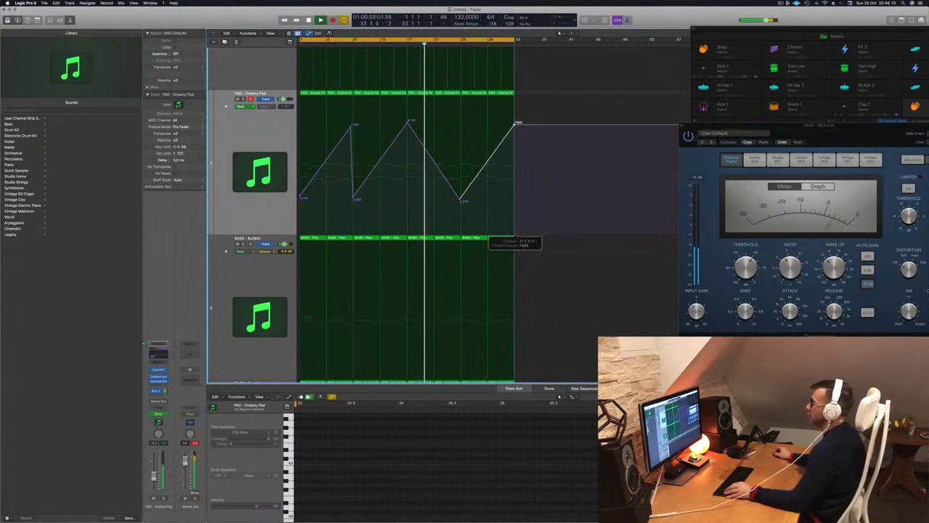
{"action": "scroll", "coordinate": [436, 133], "scroll_direction": "left", "scroll_amount": 5}
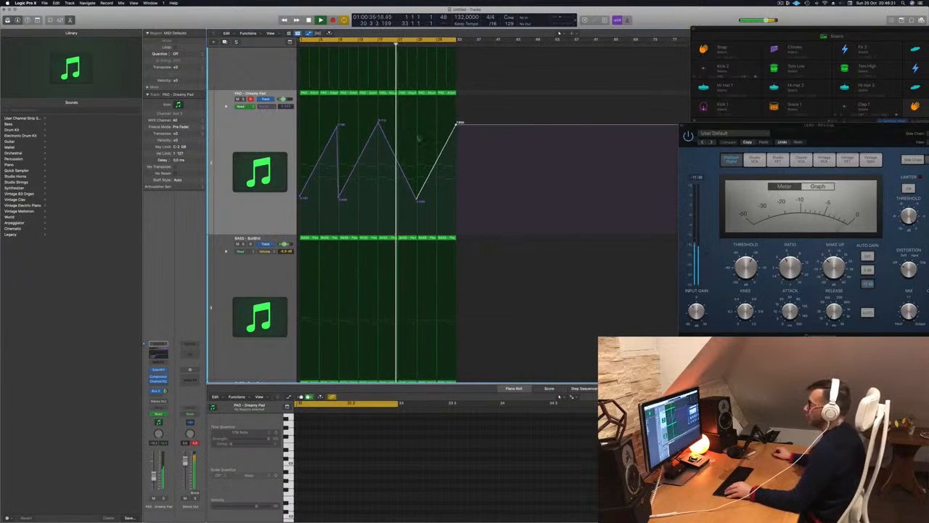
{"action": "scroll", "coordinate": [417, 138], "scroll_direction": "up", "scroll_amount": 3}
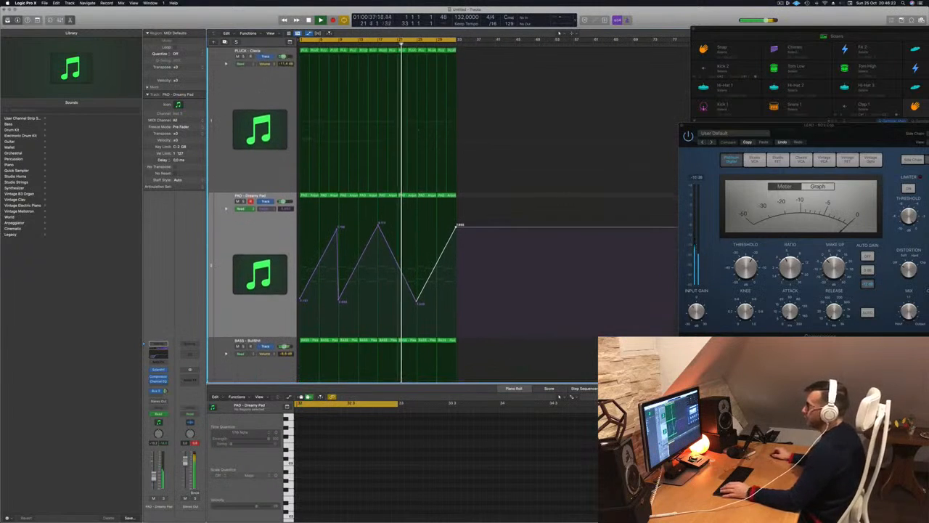
Toggle solo on the Pluck track during playback and select that track
{"action": "key", "text": "s"}
{"action": "left_click", "coordinate": [243, 56]}
{"action": "left_click", "coordinate": [236, 87]}
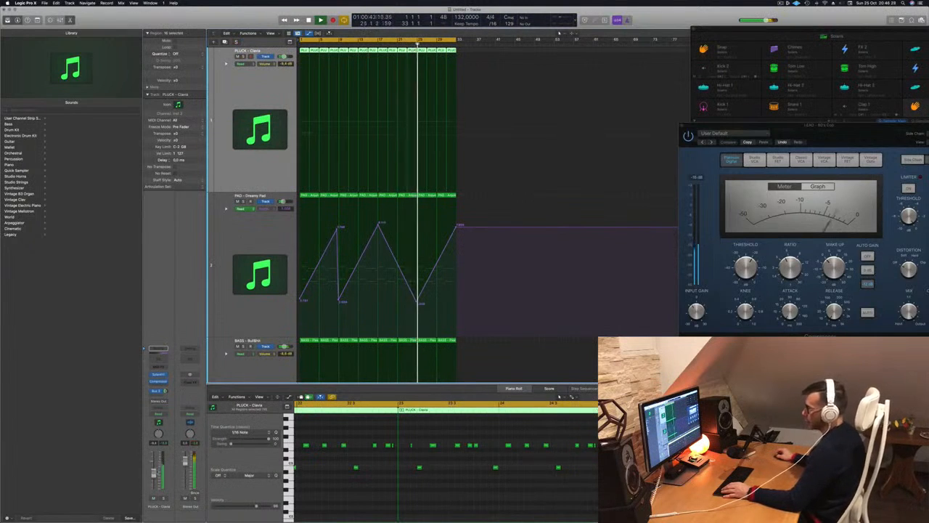
Select the bass track below the Dreamy Pad, replay from the start, then open its Sylenth1 for inspection and close it
{"action": "scroll", "coordinate": [357, 253], "scroll_direction": "down", "scroll_amount": 3}
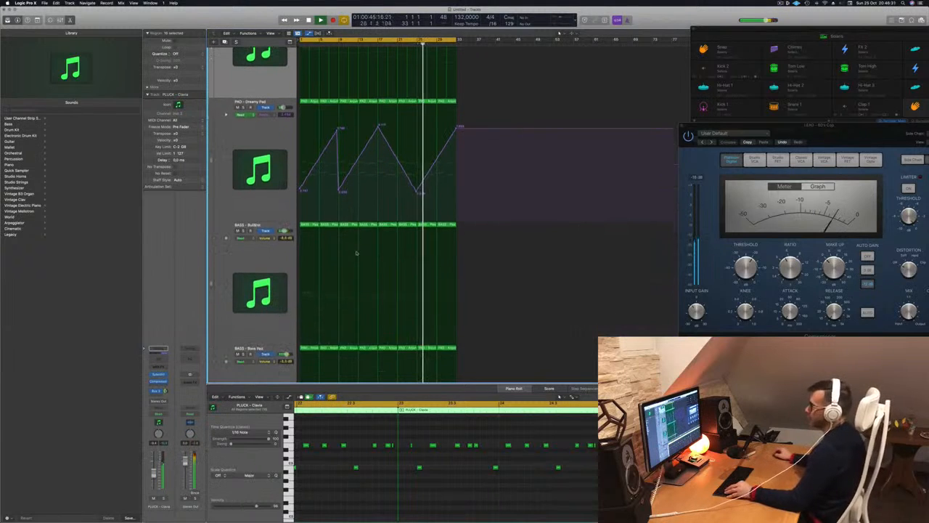
{"action": "scroll", "coordinate": [357, 253], "scroll_direction": "down", "scroll_amount": 1}
{"action": "left_click", "coordinate": [222, 263]}
{"action": "key", "text": "Return"}
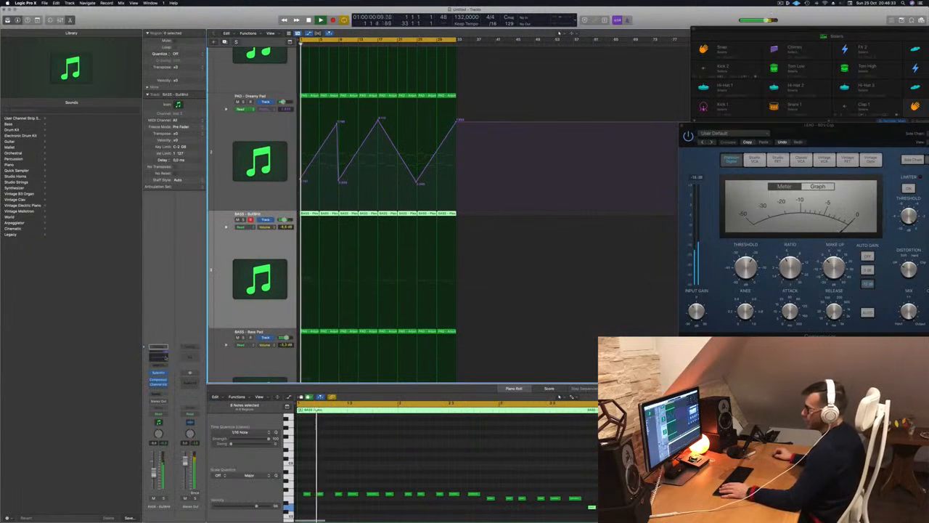
{"action": "left_click", "coordinate": [158, 372]}
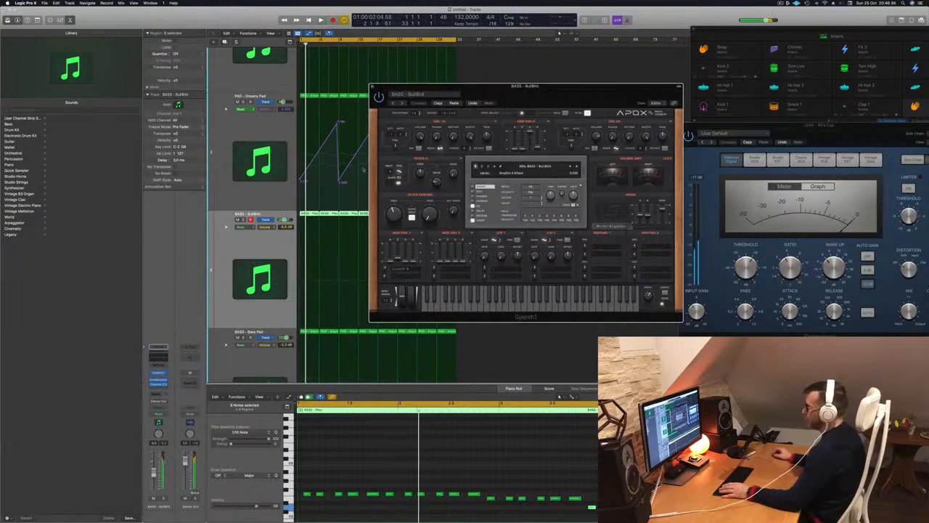
{"action": "key", "text": "space"}
{"action": "left_click", "coordinate": [372, 86]}
Select the Bass Pad track and restart playback from the beginning
{"action": "scroll", "coordinate": [336, 228], "scroll_direction": "down", "scroll_amount": 5}
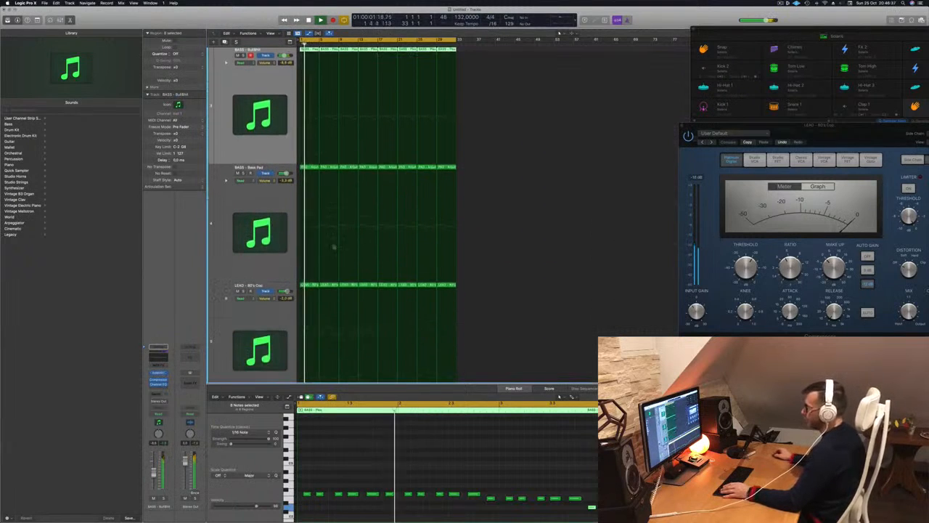
{"action": "left_click", "coordinate": [234, 194]}
{"action": "key", "text": "space"}
{"action": "key", "text": "space"}
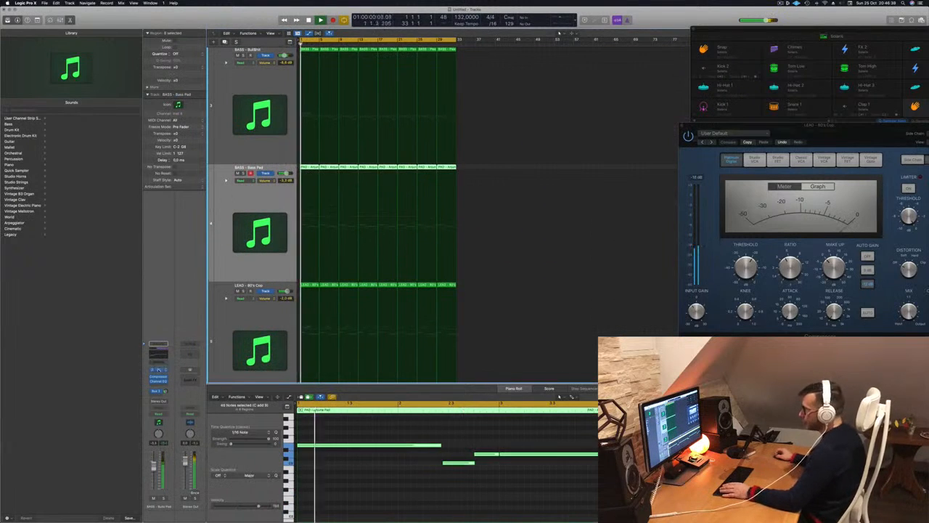
Open the Bass Pad's Sylenth1, set the track's automation to Touch mode and move the filter cutoff to record it as automation
{"action": "left_click", "coordinate": [158, 370]}
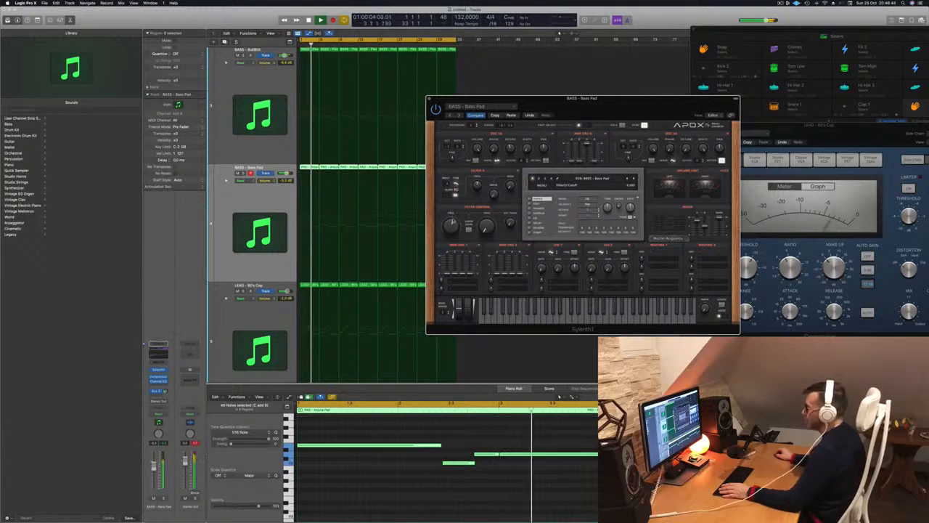
{"action": "left_click_drag", "start_coordinate": [540, 108], "coordinate": [662, 107]}
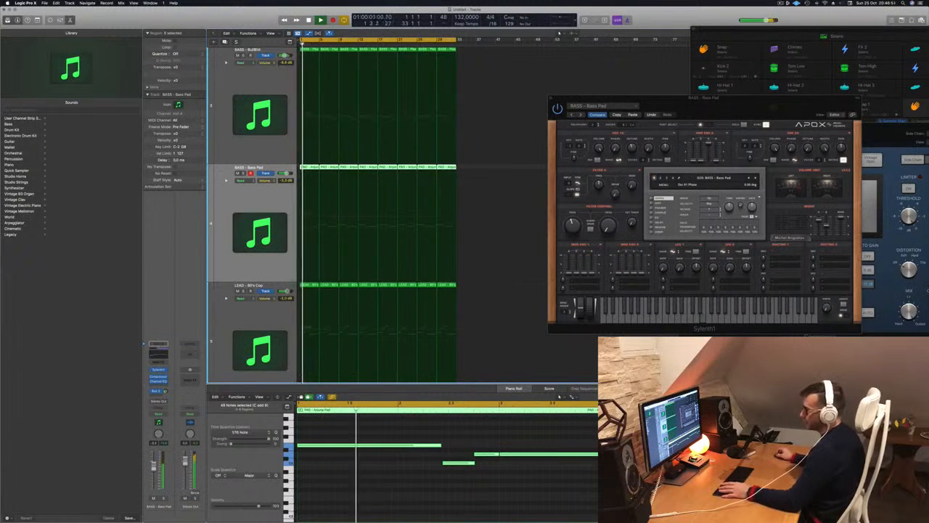
{"action": "left_click", "coordinate": [165, 415]}
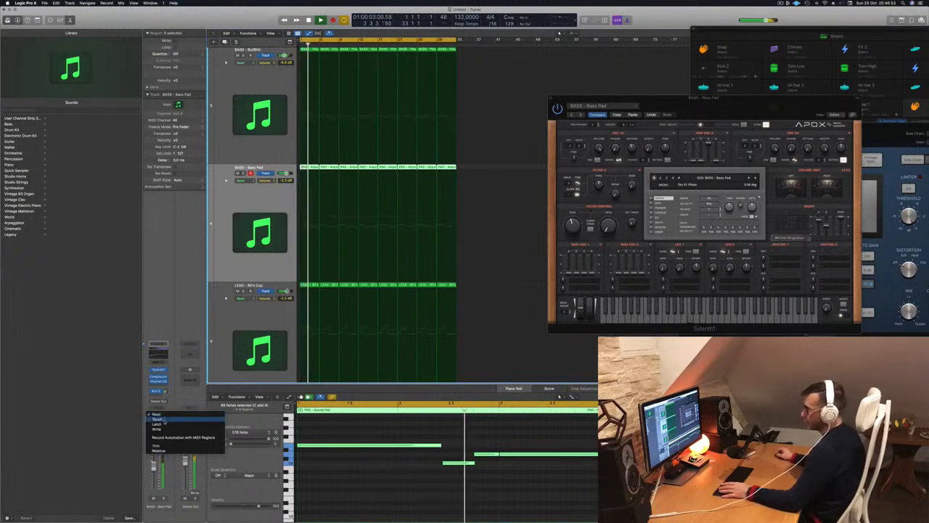
{"action": "left_click", "coordinate": [168, 419]}
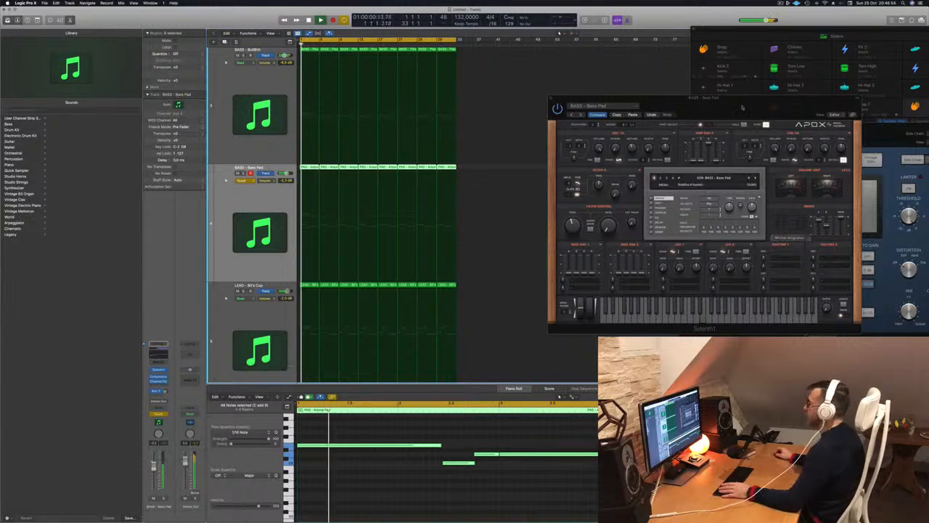
{"action": "left_click_drag", "start_coordinate": [743, 107], "coordinate": [660, 90]}
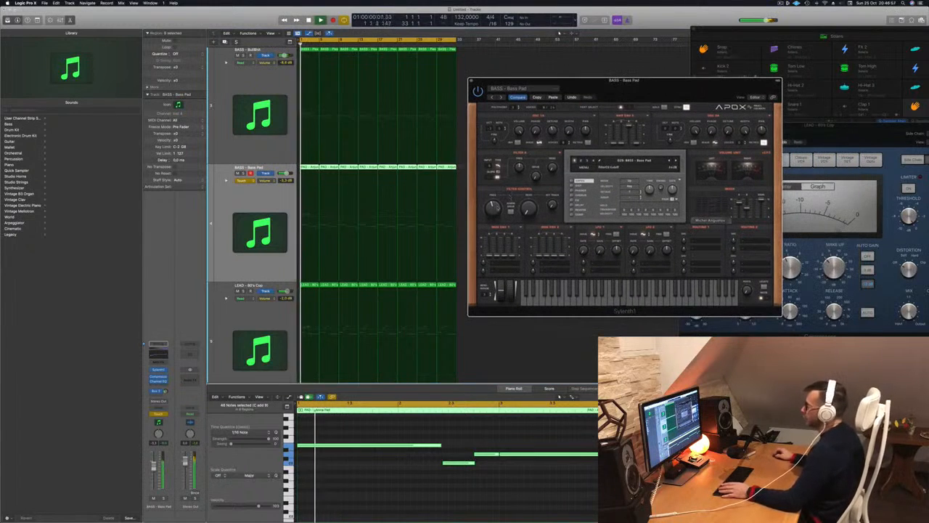
{"action": "left_click_drag", "start_coordinate": [498, 209], "coordinate": [497, 198]}
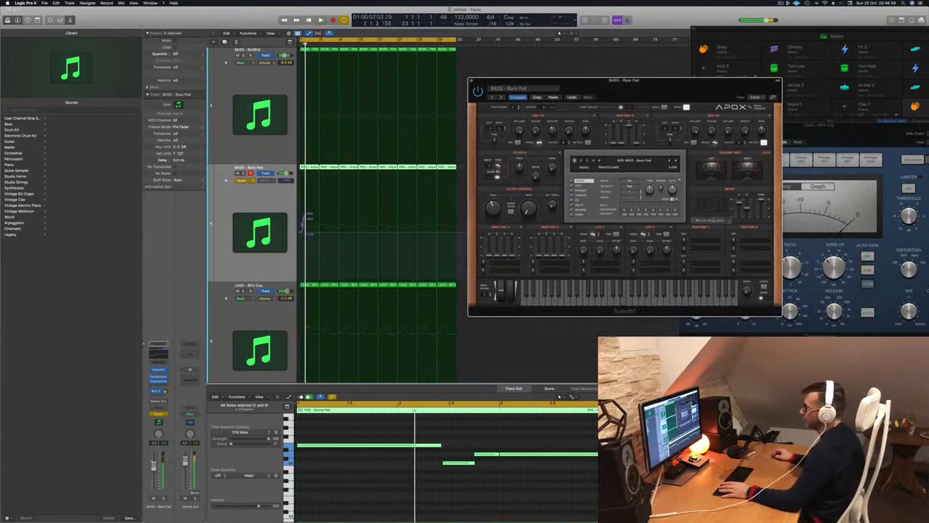
Shape the Bass Pad's cutoff automation with falls to bars 9, 17 and 29 and rises to about bars 13, 21 and 33
{"action": "left_click_drag", "start_coordinate": [305, 234], "coordinate": [341, 233]}
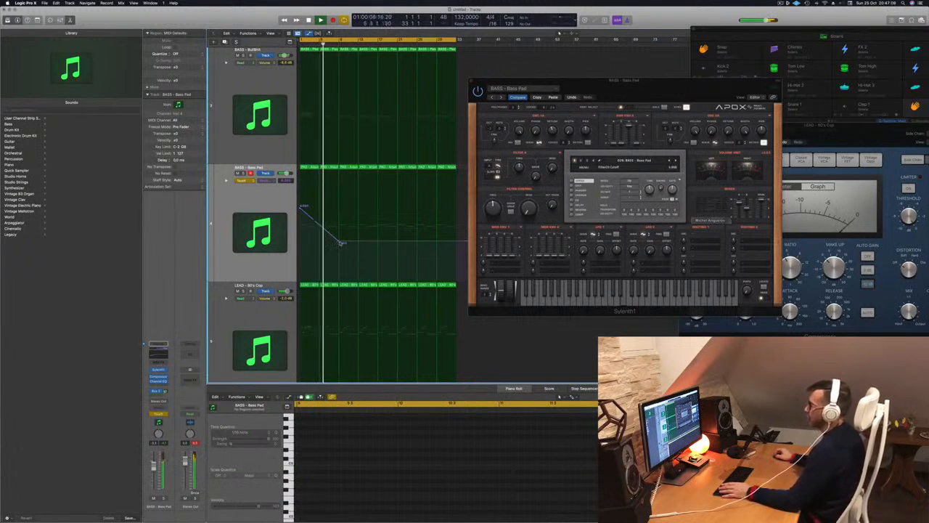
{"action": "left_click_drag", "start_coordinate": [356, 241], "coordinate": [398, 223]}
{"action": "left_click", "coordinate": [398, 236]}
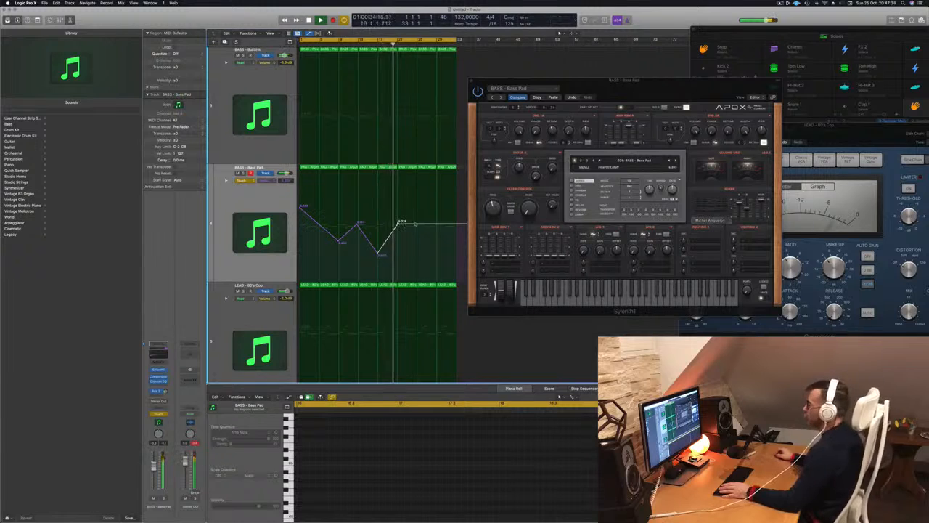
{"action": "left_click", "coordinate": [437, 224]}
{"action": "left_click_drag", "start_coordinate": [434, 223], "coordinate": [458, 217]}
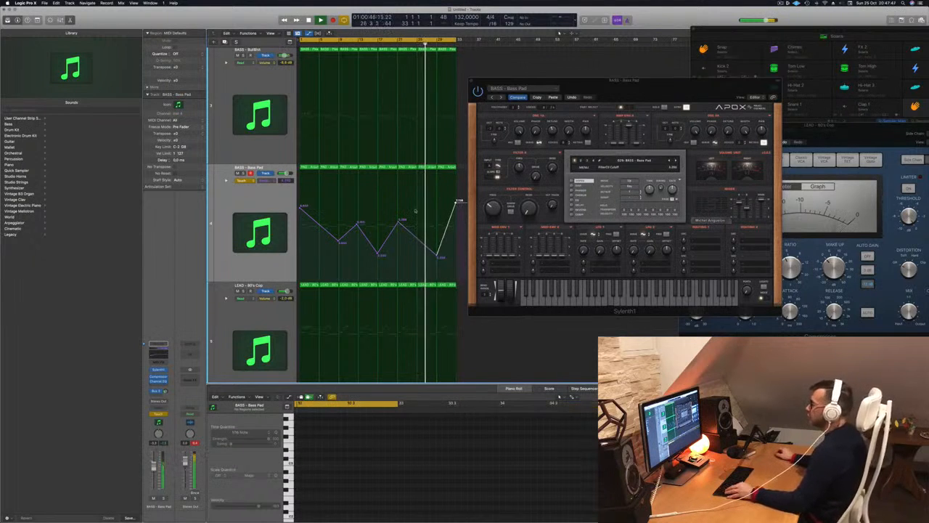
Move the Sylenth1 window off the arrangement and set the Bass Pad's automation mode to Read
{"action": "scroll", "coordinate": [397, 190], "scroll_direction": "down", "scroll_amount": 5}
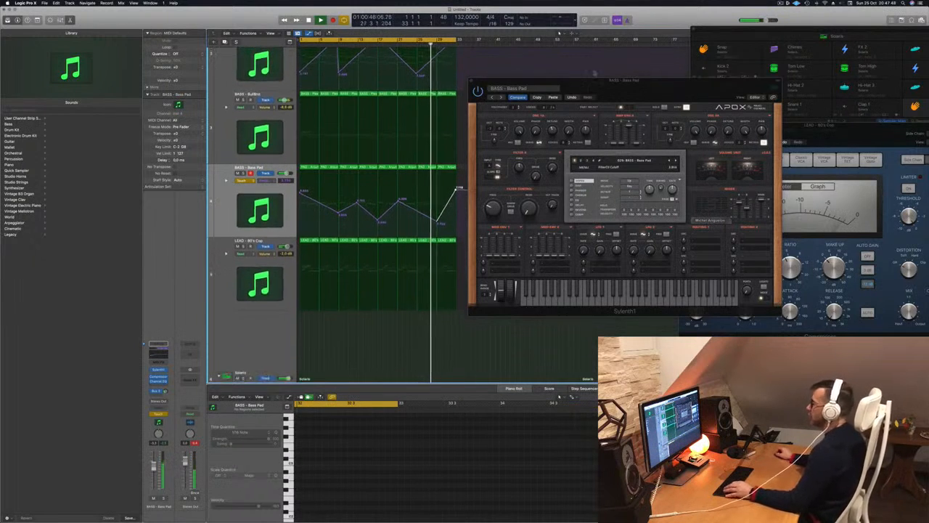
{"action": "left_click_drag", "start_coordinate": [595, 80], "coordinate": [689, 88]}
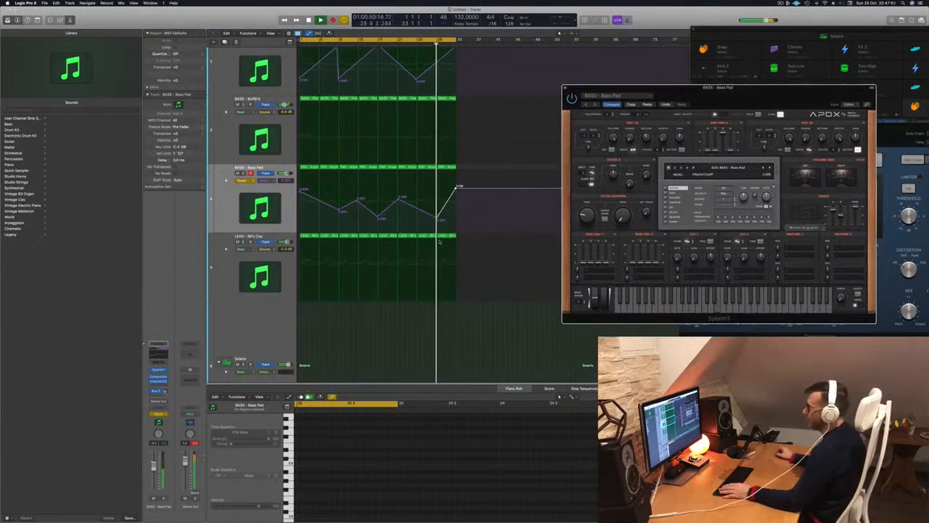
{"action": "scroll", "coordinate": [375, 303], "scroll_direction": "down", "scroll_amount": 2}
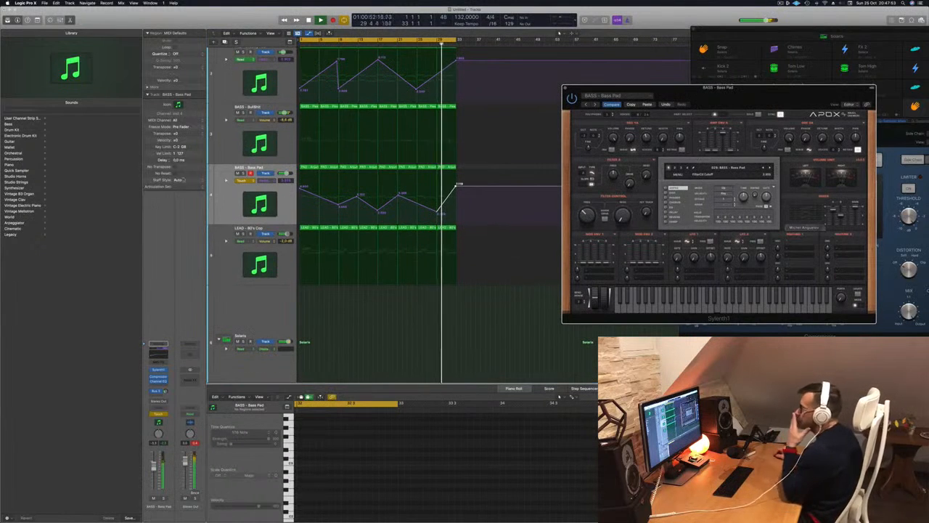
{"action": "left_click", "coordinate": [242, 181]}
{"action": "left_click", "coordinate": [245, 175]}
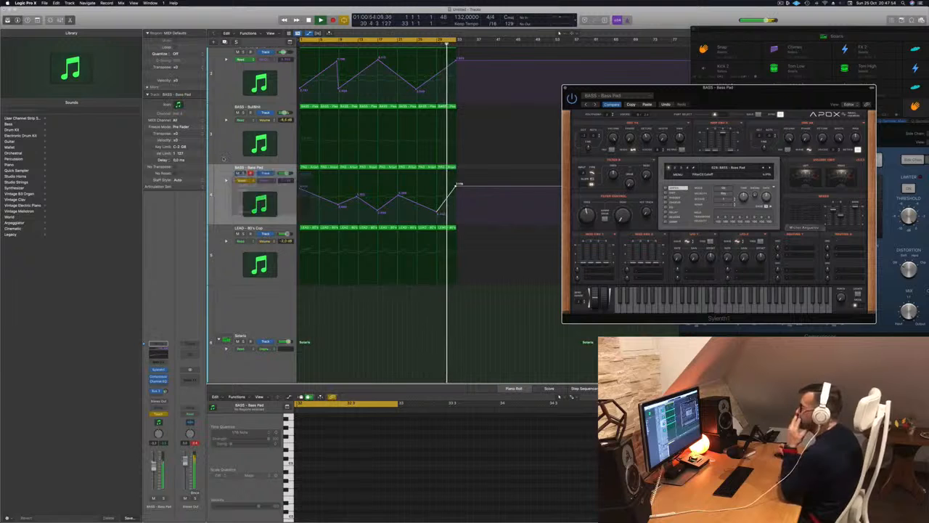
{"action": "scroll", "coordinate": [245, 138], "scroll_direction": "up", "scroll_amount": 2}
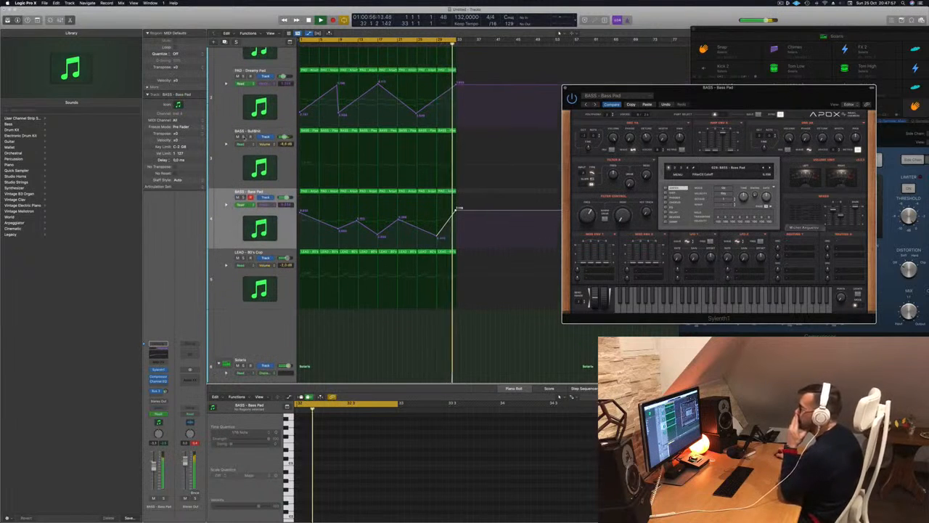
Select the bass track above the Bass Pad, close the Bass Pad's Sylenth1, and select the LEAD - 80's Cop track
{"action": "left_click", "coordinate": [226, 166]}
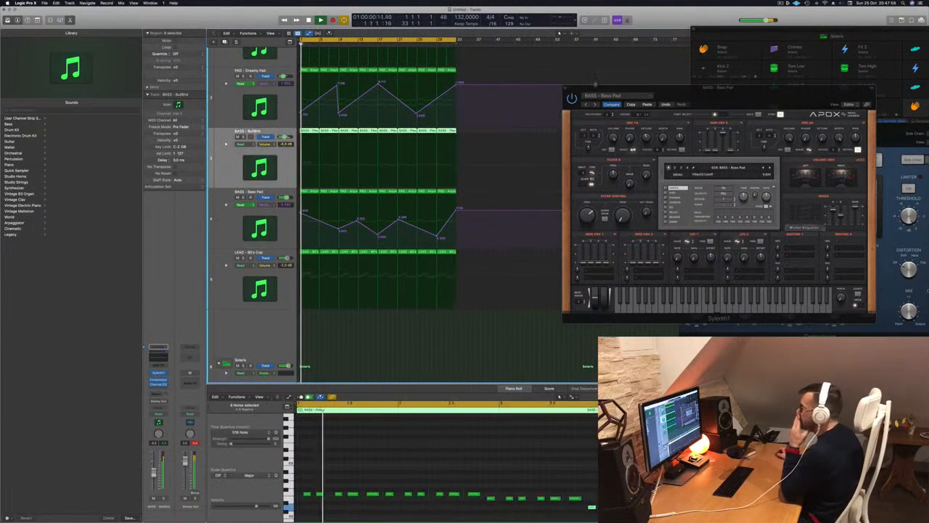
{"action": "left_click_drag", "start_coordinate": [576, 94], "coordinate": [634, 102]}
{"action": "left_click", "coordinate": [624, 100]}
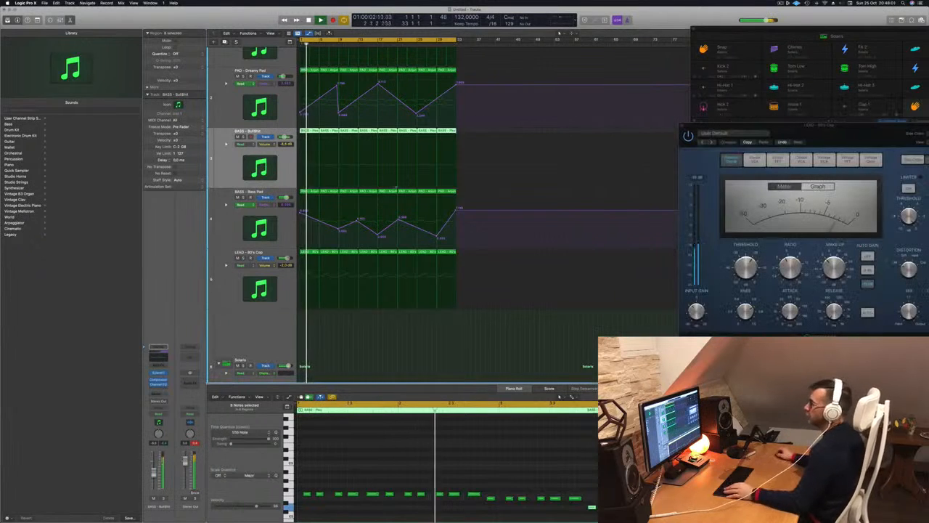
{"action": "key", "text": "super+Up"}
{"action": "key", "text": "super+Up"}
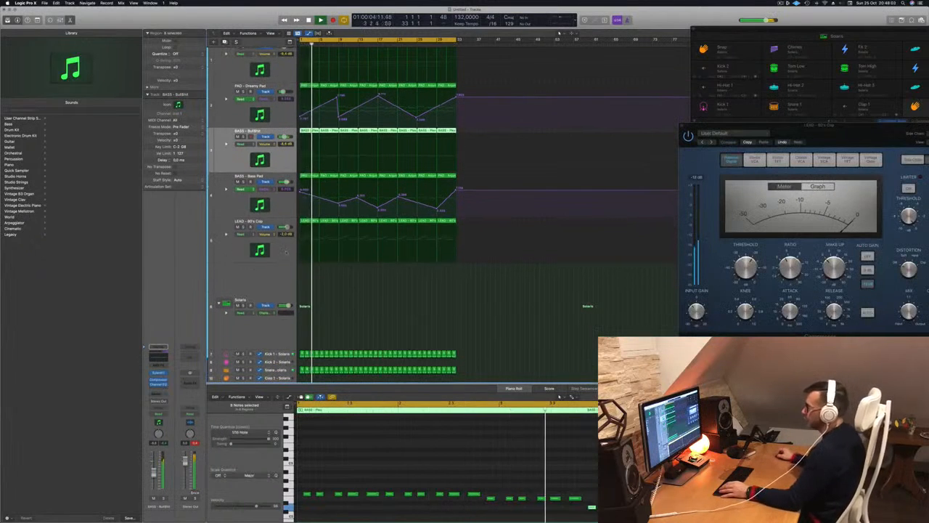
{"action": "left_click", "coordinate": [286, 249]}
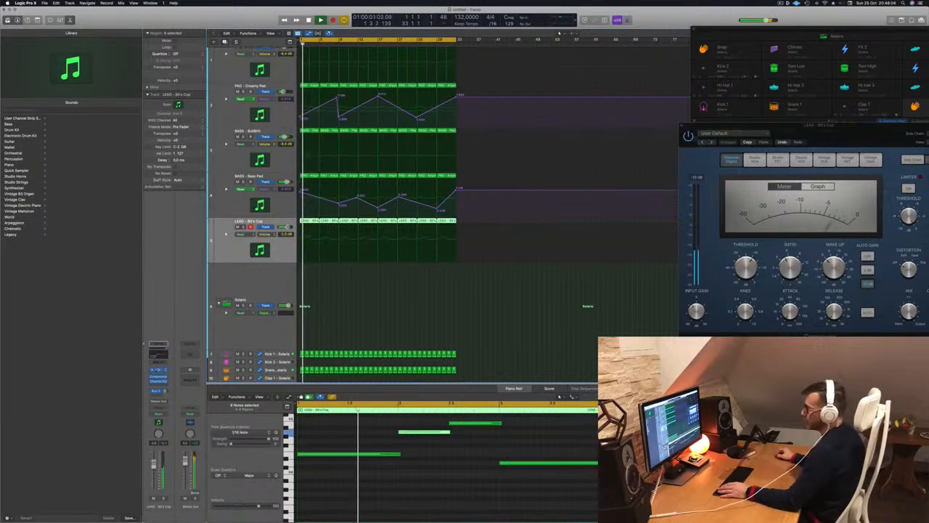
Open the lead's Sylenth1 and Compressor, slightly lower the compressor threshold, then close the Compressor and restart playback
{"action": "left_click", "coordinate": [158, 370]}
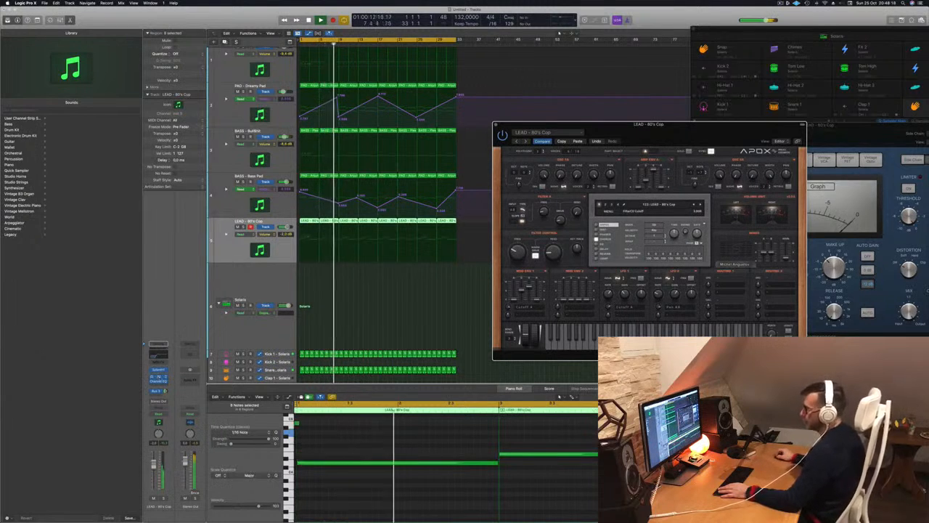
{"action": "left_click", "coordinate": [159, 377]}
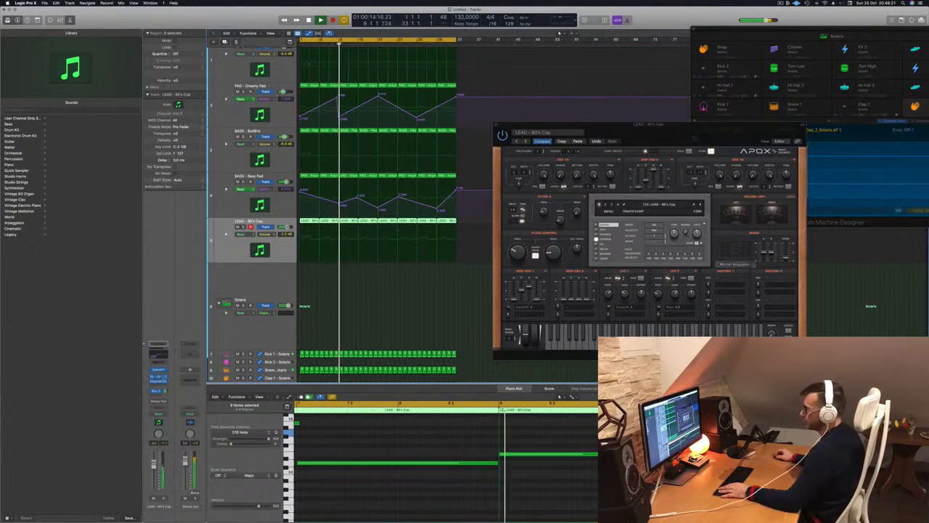
{"action": "left_click", "coordinate": [159, 377]}
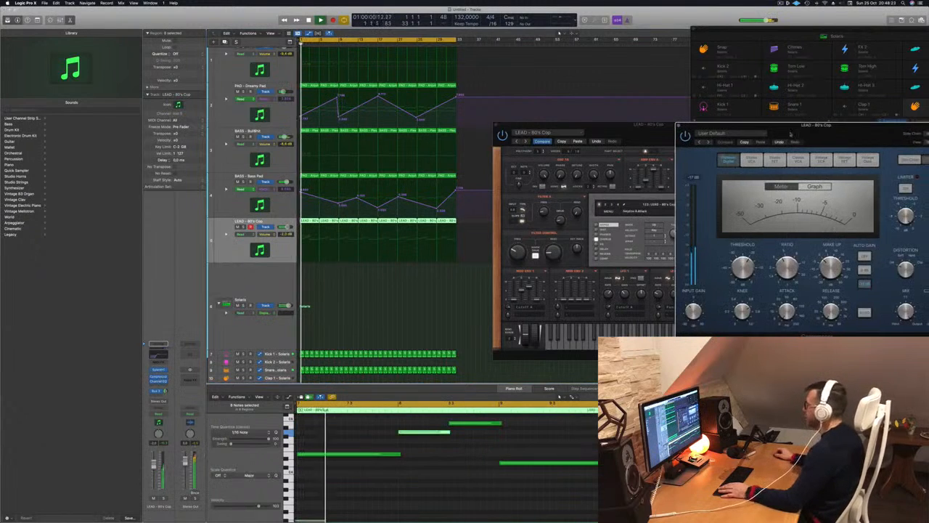
{"action": "left_click_drag", "start_coordinate": [844, 134], "coordinate": [546, 142]}
{"action": "left_click_drag", "start_coordinate": [457, 276], "coordinate": [456, 279]}
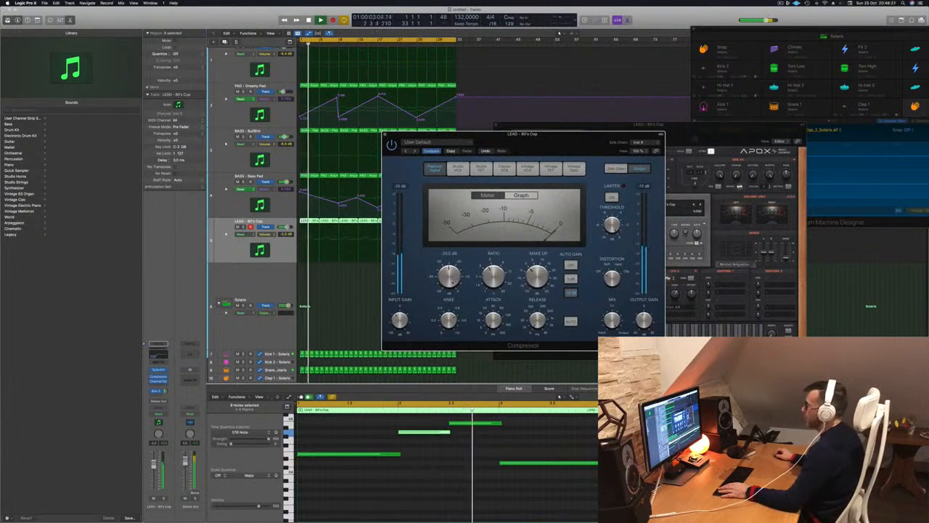
{"action": "left_click", "coordinate": [385, 134]}
{"action": "key", "text": "Return"}
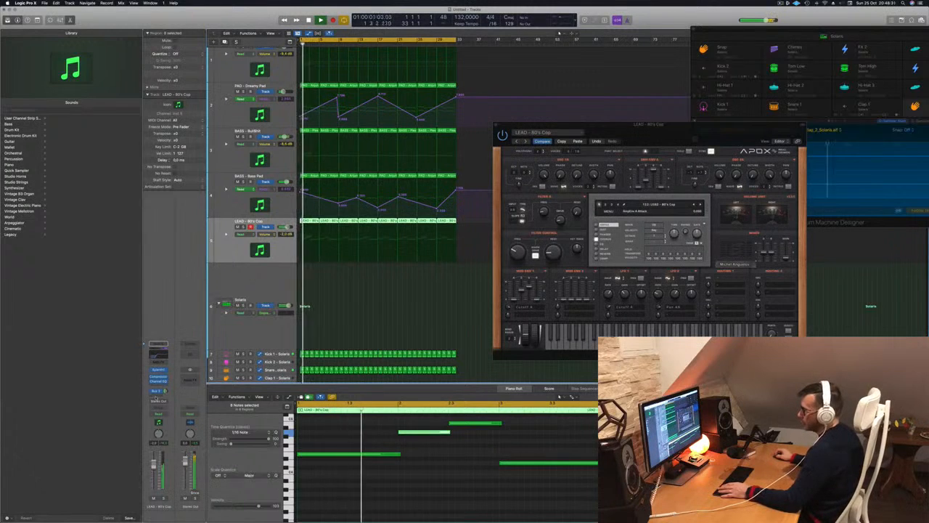
Add another bus send to the 80's Cop lead and insert a stereo Tape Delay on its aux channel
{"action": "left_click", "coordinate": [157, 392]}
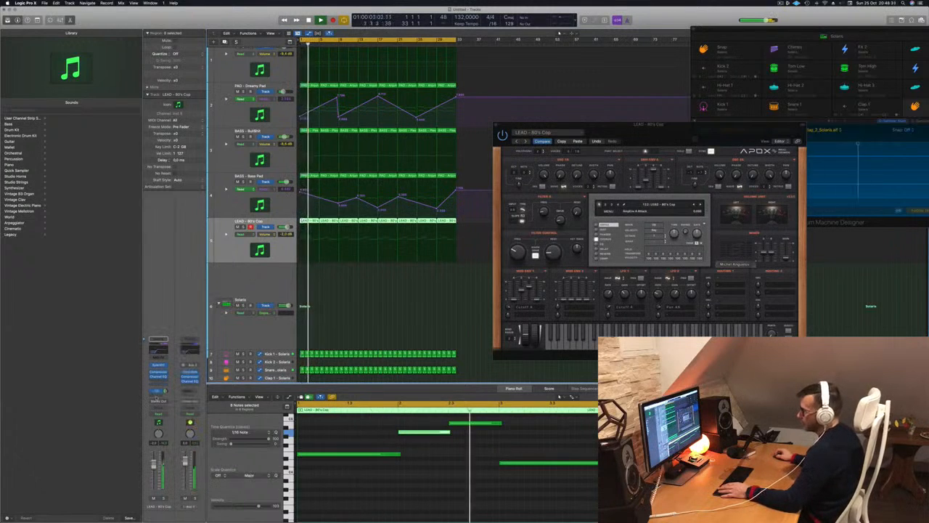
{"action": "left_click", "coordinate": [156, 392]}
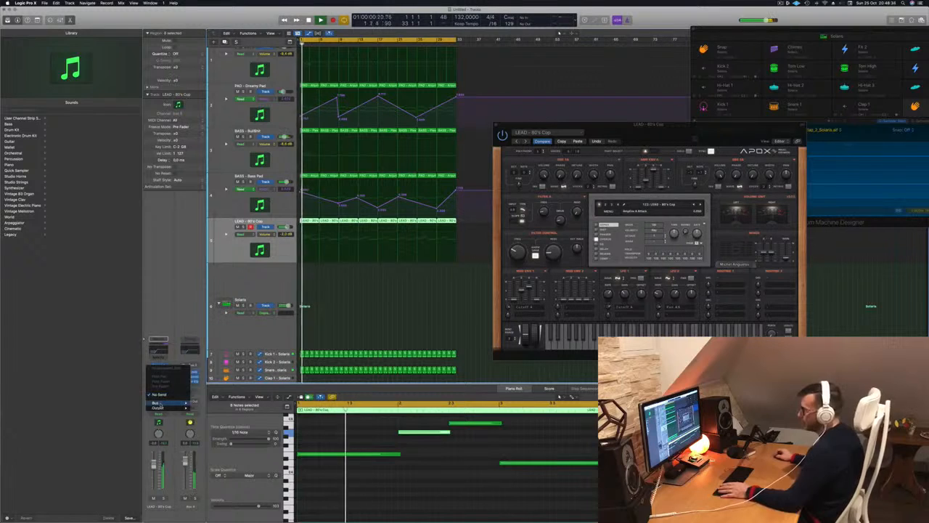
{"action": "mouse_move", "coordinate": [156, 403]}
{"action": "left_click", "coordinate": [202, 346]}
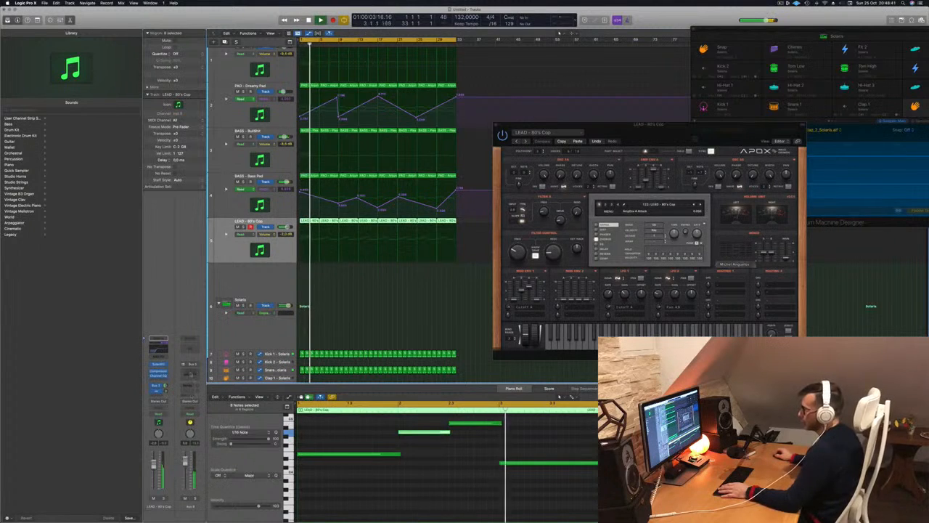
{"action": "left_click", "coordinate": [189, 372]}
{"action": "mouse_move", "coordinate": [196, 398]}
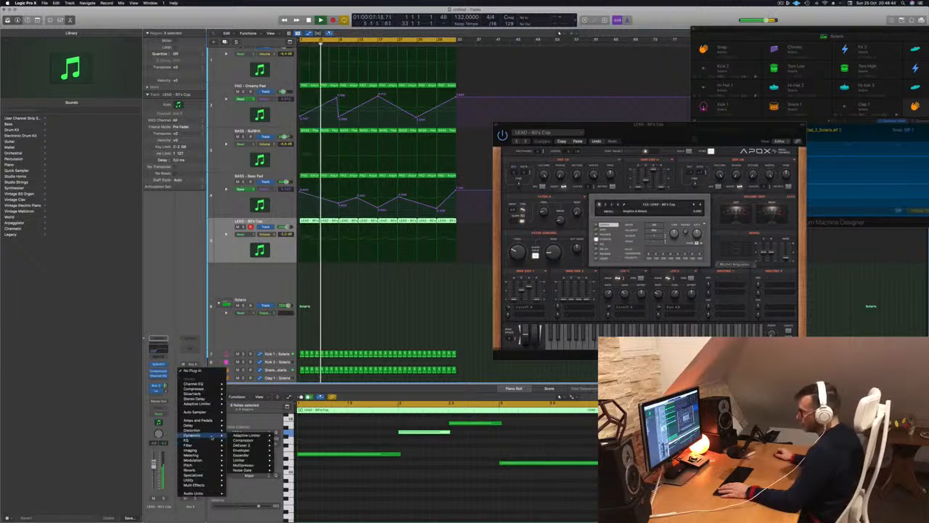
{"action": "mouse_move", "coordinate": [212, 428]}
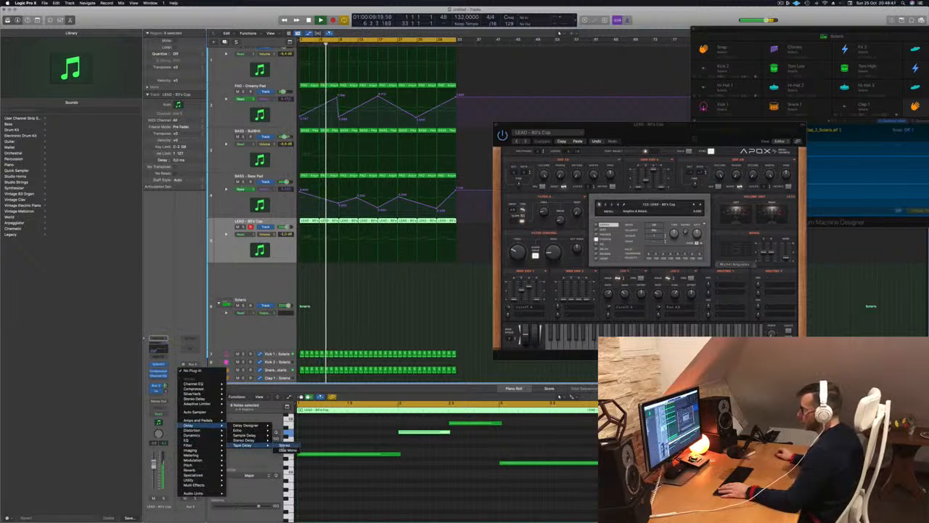
{"action": "left_click", "coordinate": [287, 446]}
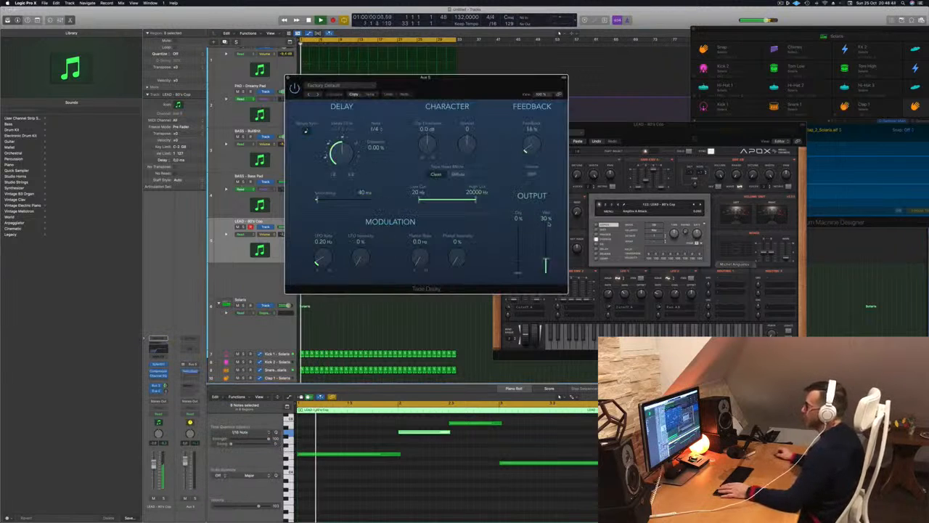
Set the Tape Delay's wet output to 100% and close the delay and the lead's Sylenth1 windows
{"action": "left_click_drag", "start_coordinate": [546, 260], "coordinate": [553, 151]}
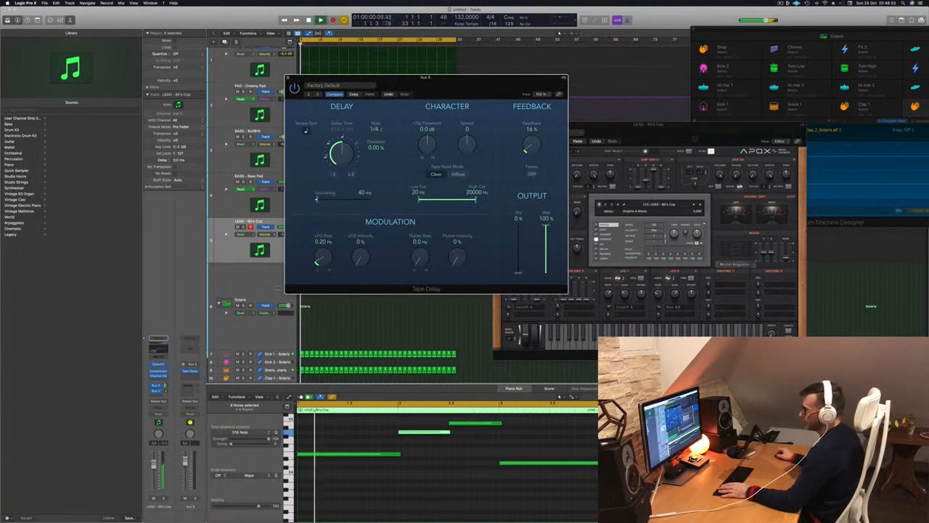
{"action": "left_click", "coordinate": [288, 78]}
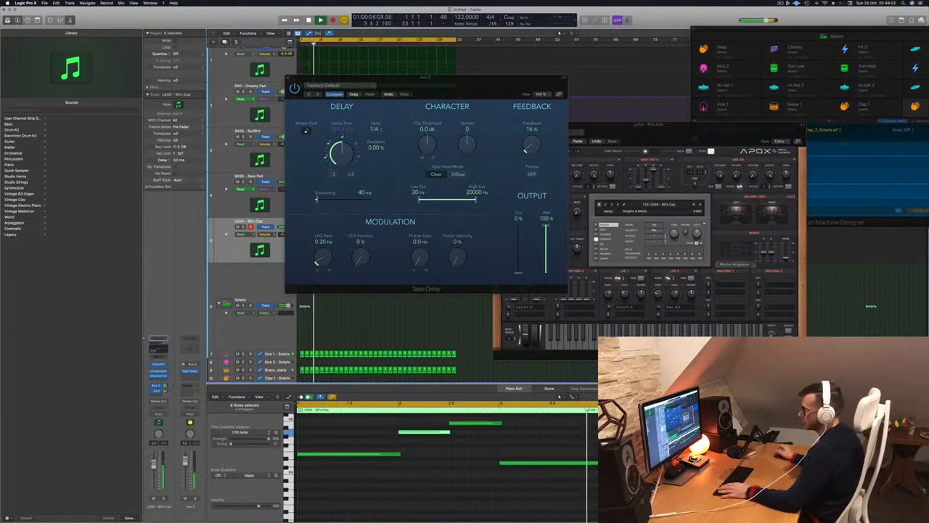
{"action": "left_click_drag", "start_coordinate": [457, 88], "coordinate": [523, 133]}
{"action": "left_click", "coordinate": [414, 133]}
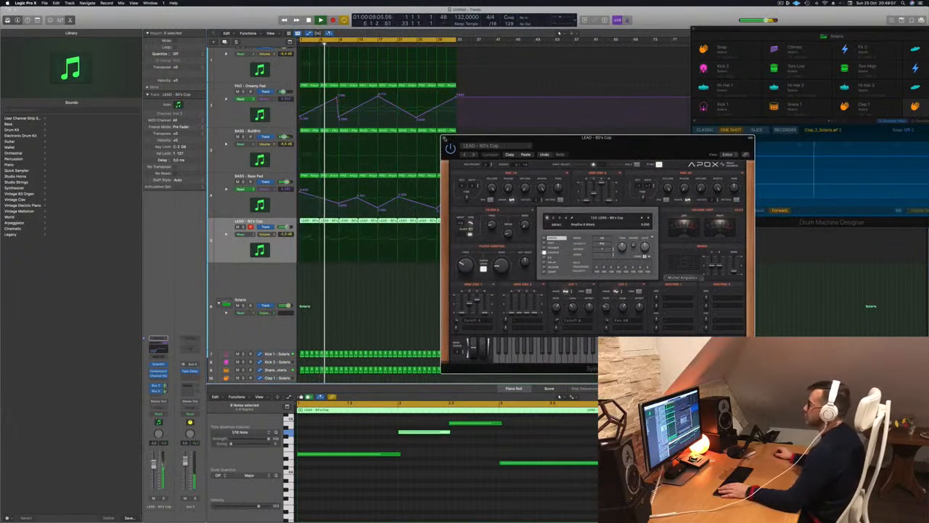
{"action": "left_click", "coordinate": [444, 138]}
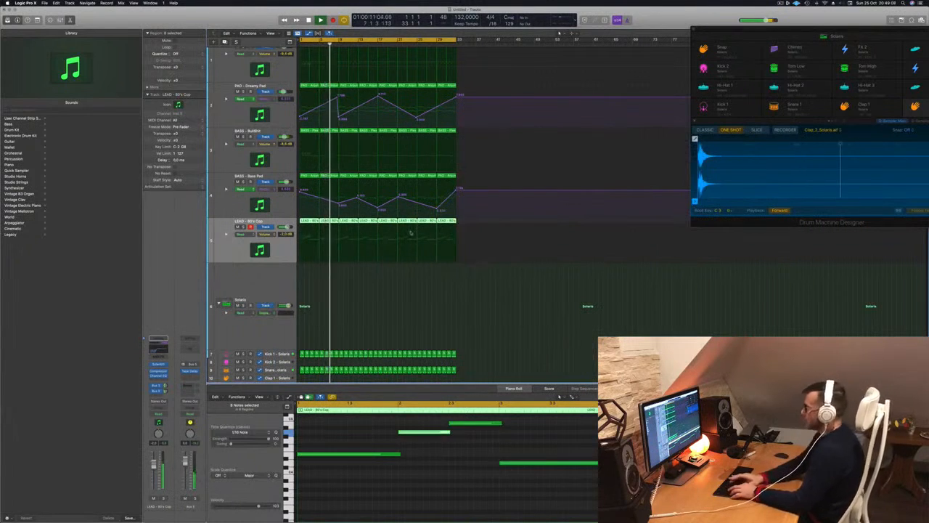
Repeat all the regions of the 32-bar loop once and show the secondary ruler
{"action": "key", "text": "super+r"}
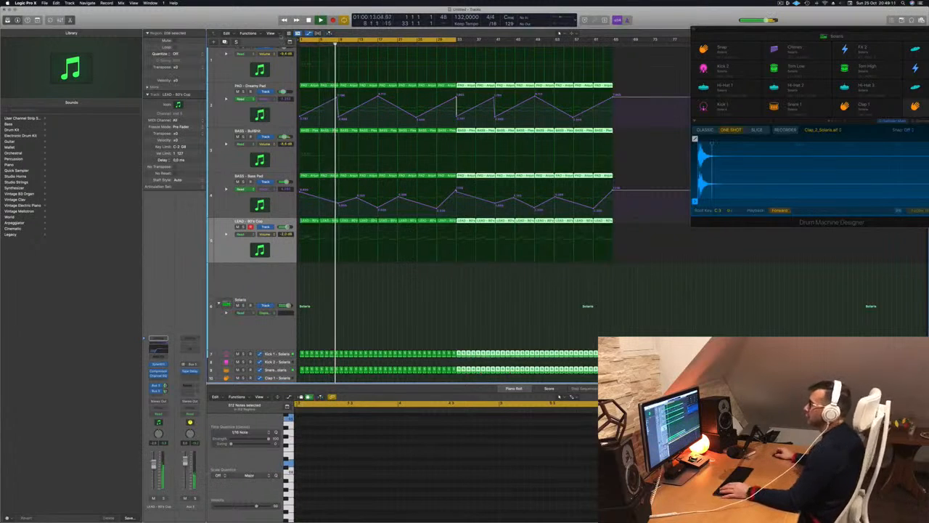
{"action": "left_click", "coordinate": [271, 34]}
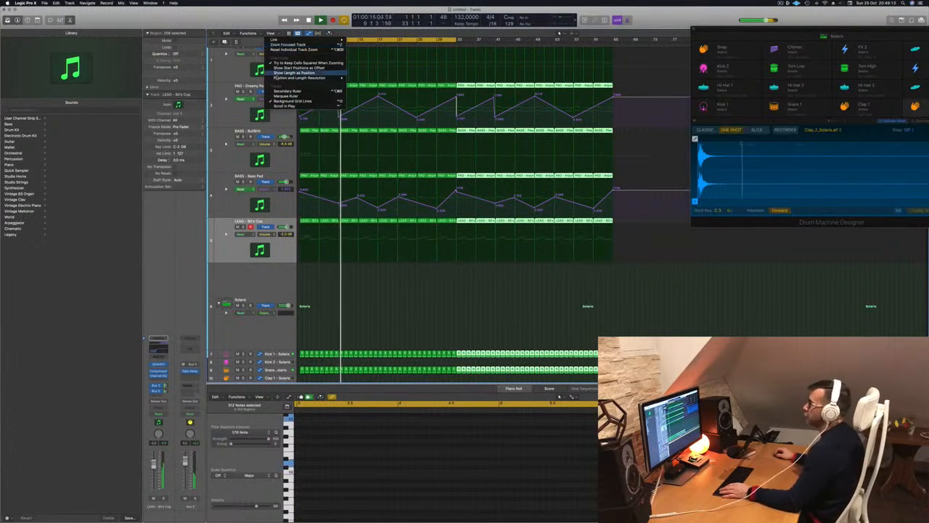
{"action": "left_click", "coordinate": [289, 91]}
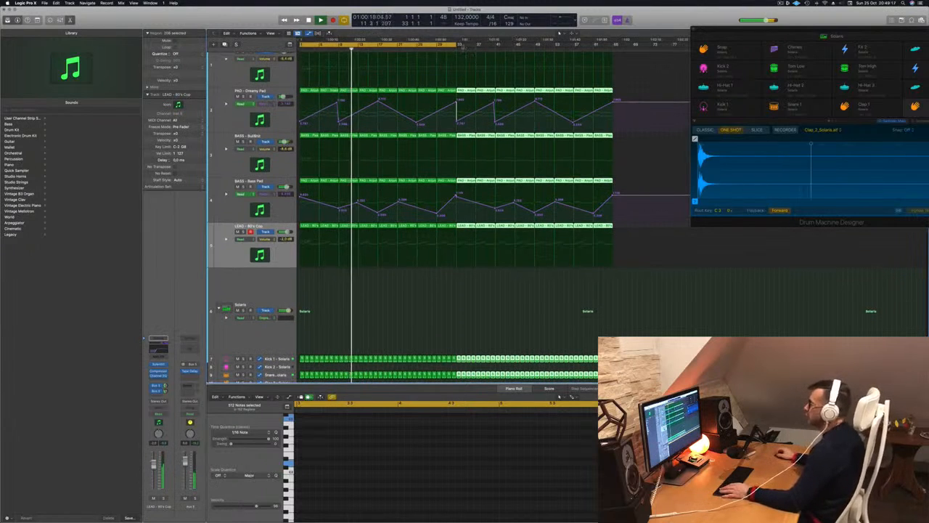
Extend the cycle range to 64 bars so it covers the repeated regions, and deselect all regions
{"action": "left_click_drag", "start_coordinate": [460, 45], "coordinate": [614, 55]}
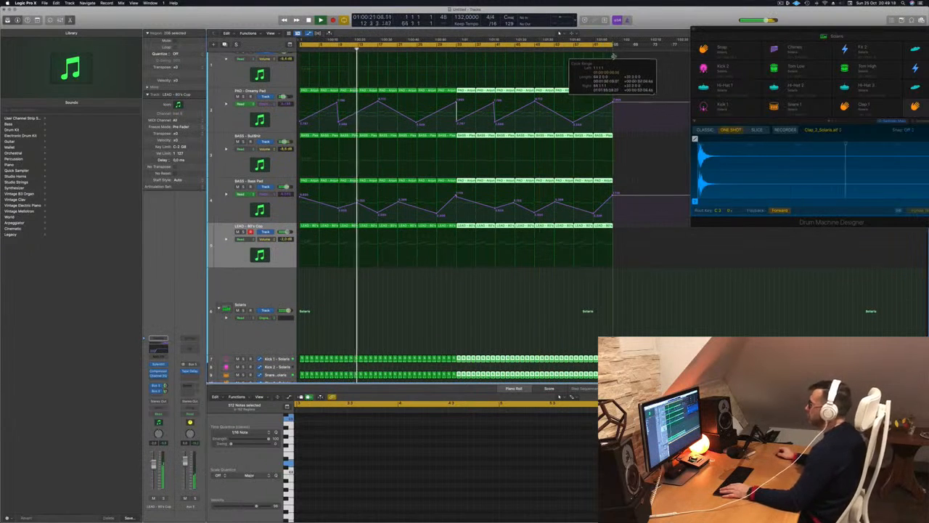
{"action": "scroll", "coordinate": [429, 295], "scroll_direction": "down", "scroll_amount": 5}
{"action": "left_click", "coordinate": [376, 235]}
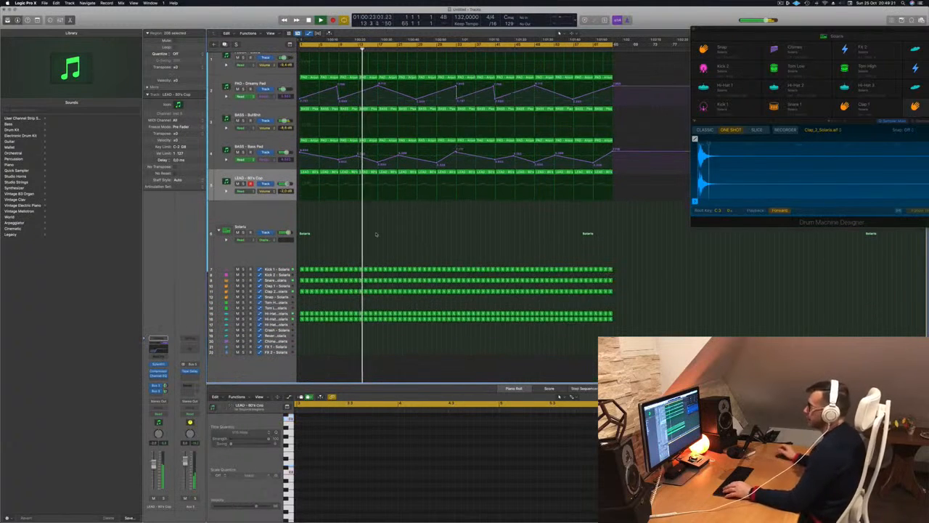
{"action": "scroll", "coordinate": [375, 229], "scroll_direction": "up", "scroll_amount": 2}
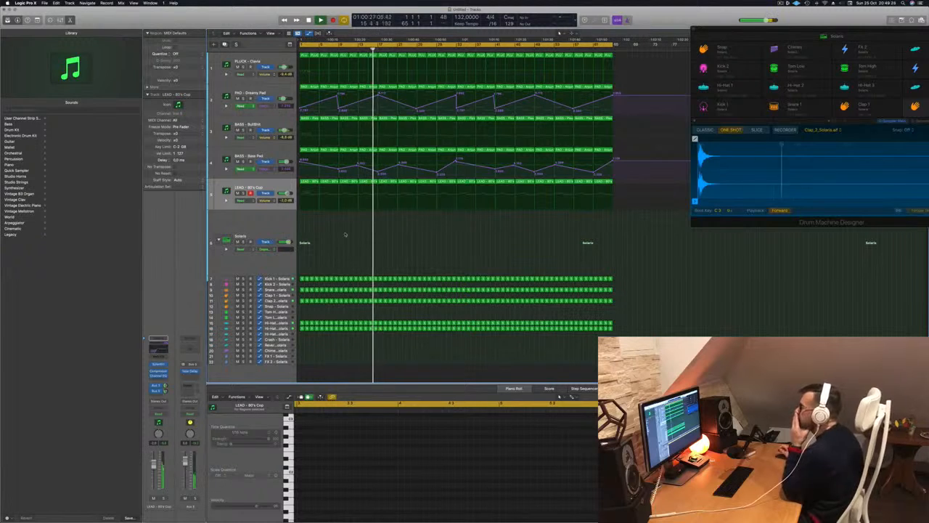
Create two new tracks with the same settings below the LEAD - 80's Cop track
{"action": "left_click", "coordinate": [260, 187]}
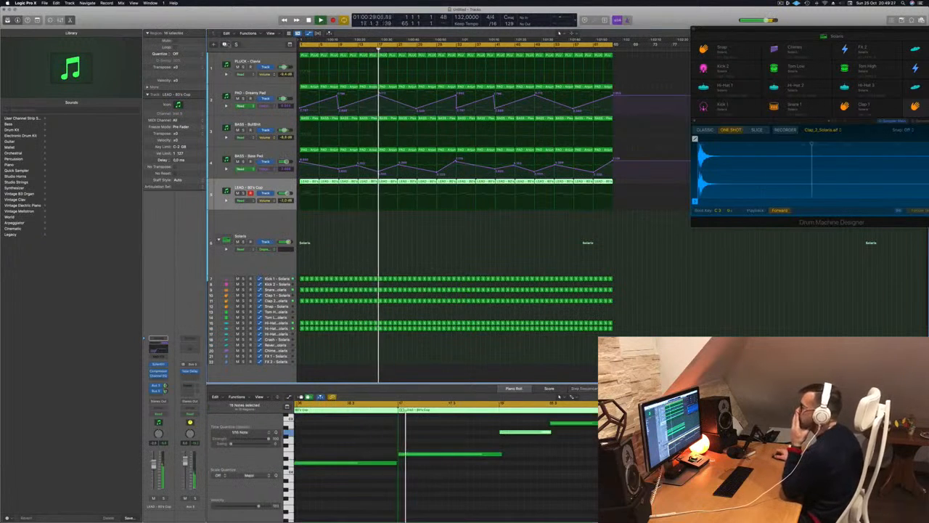
{"action": "key", "text": "super+d"}
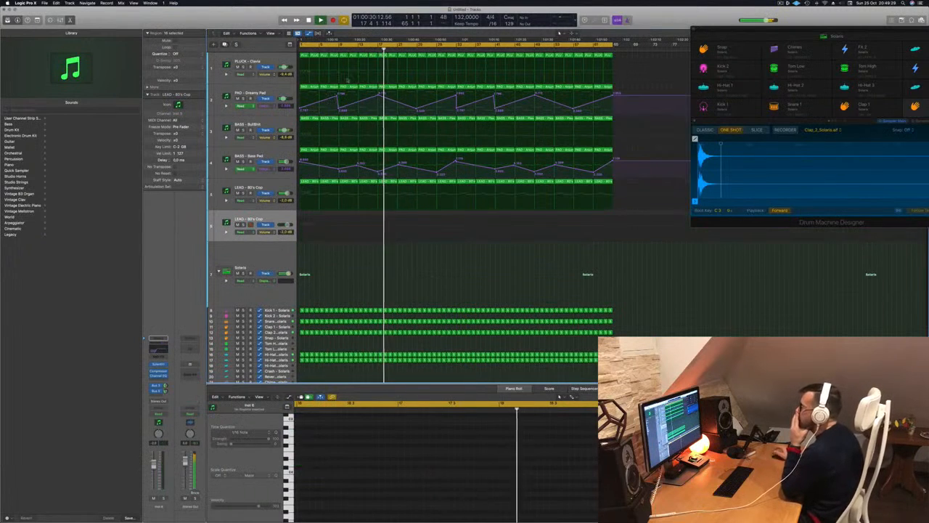
{"action": "key", "text": "super+d"}
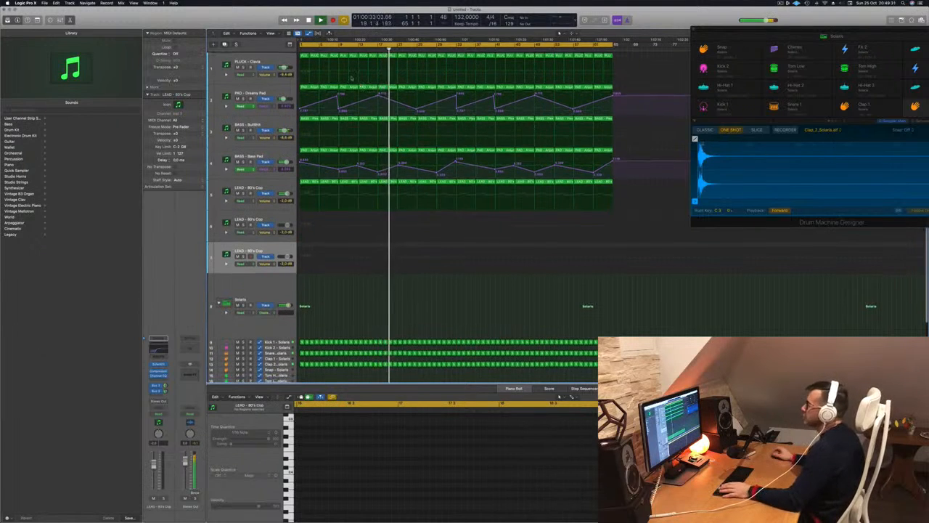
Restart playback from the beginning and delete the PLUCK regions from the first 20 bars
{"action": "key", "text": "Return"}
{"action": "left_click", "coordinate": [302, 55]}
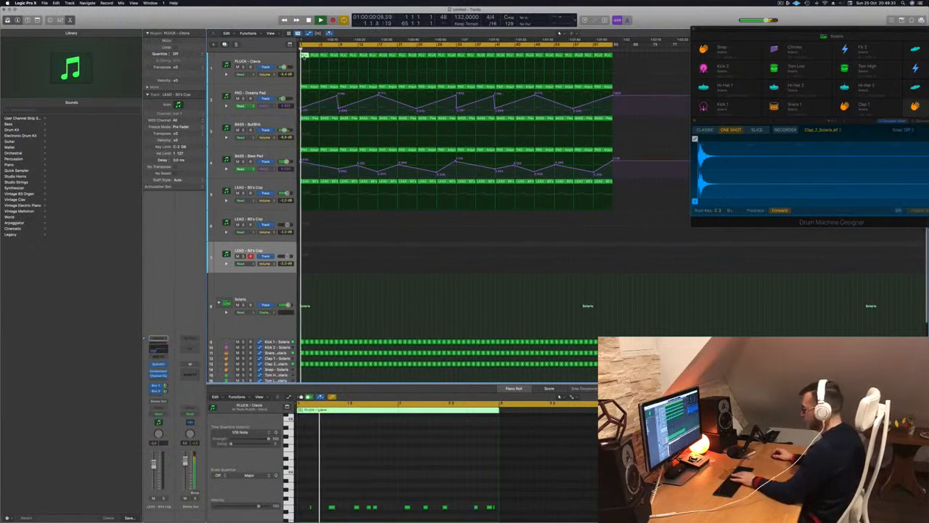
{"action": "key", "text": "Delete"}
{"action": "left_click_drag", "start_coordinate": [305, 58], "coordinate": [392, 58]}
{"action": "key", "text": "Delete"}
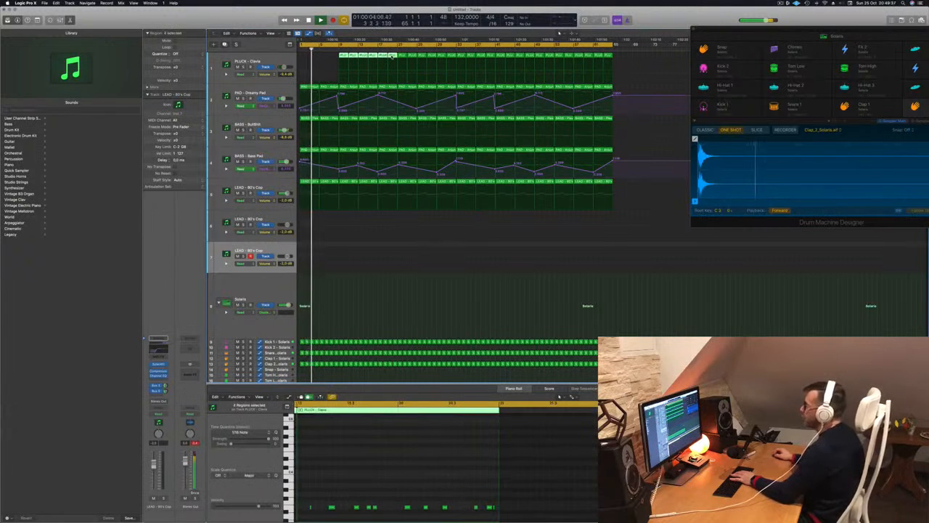
{"action": "key", "text": "Delete"}
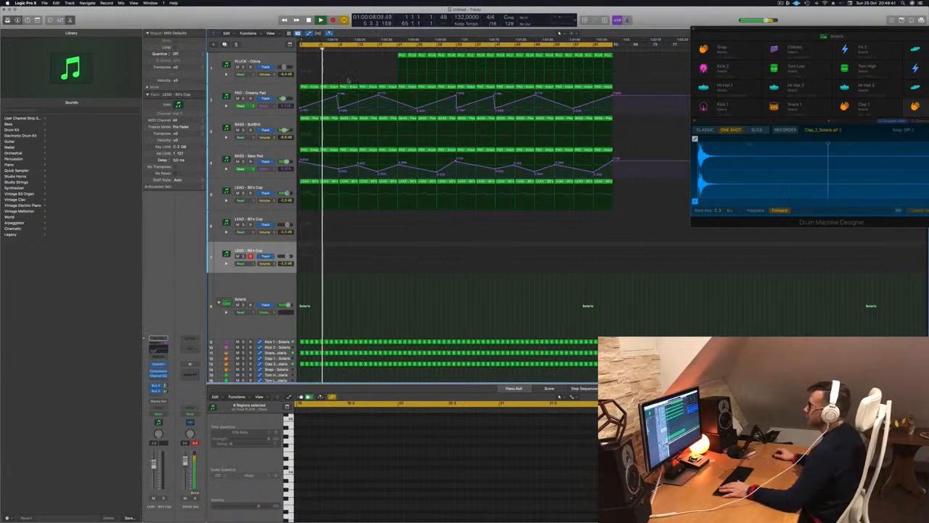
Briefly solo the Dreamy Pad, and delete the 80's Cop lead regions from the first eight bars
{"action": "left_click", "coordinate": [244, 99]}
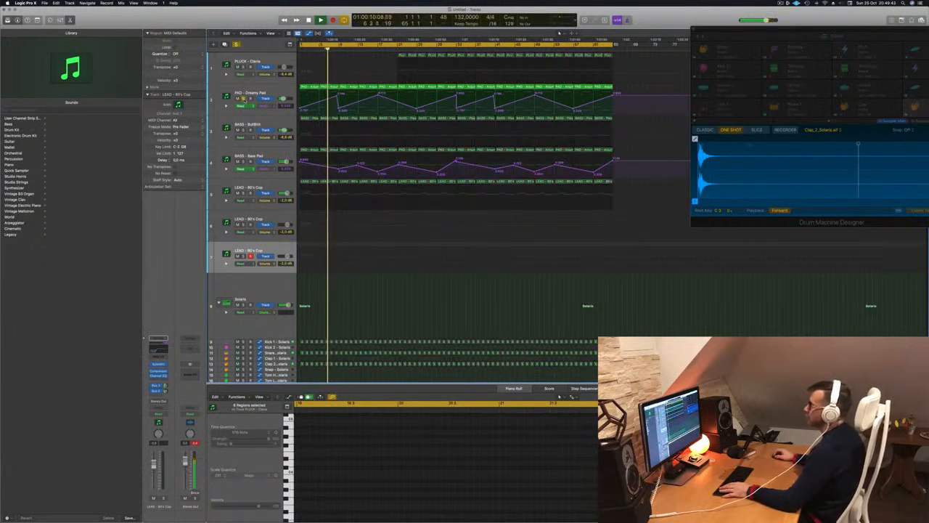
{"action": "left_click", "coordinate": [244, 99]}
{"action": "left_click", "coordinate": [308, 182]}
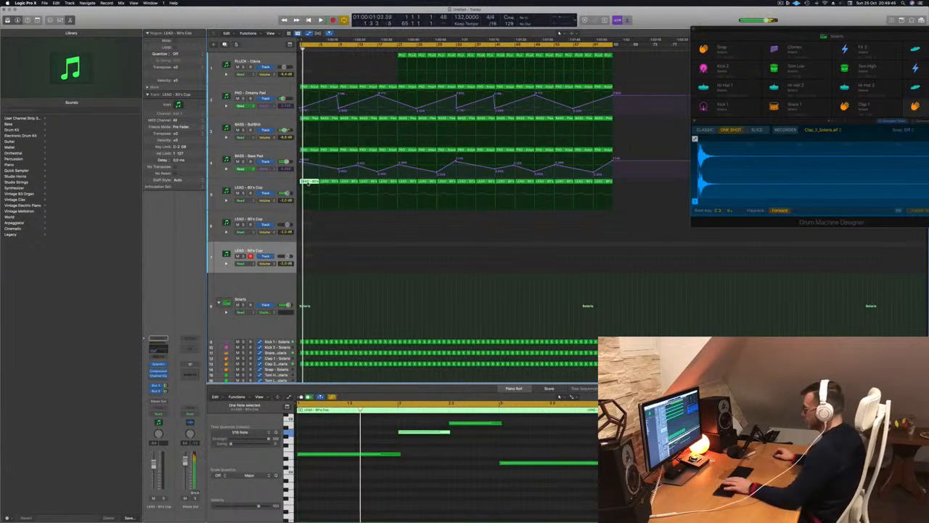
{"action": "key", "text": "Delete"}
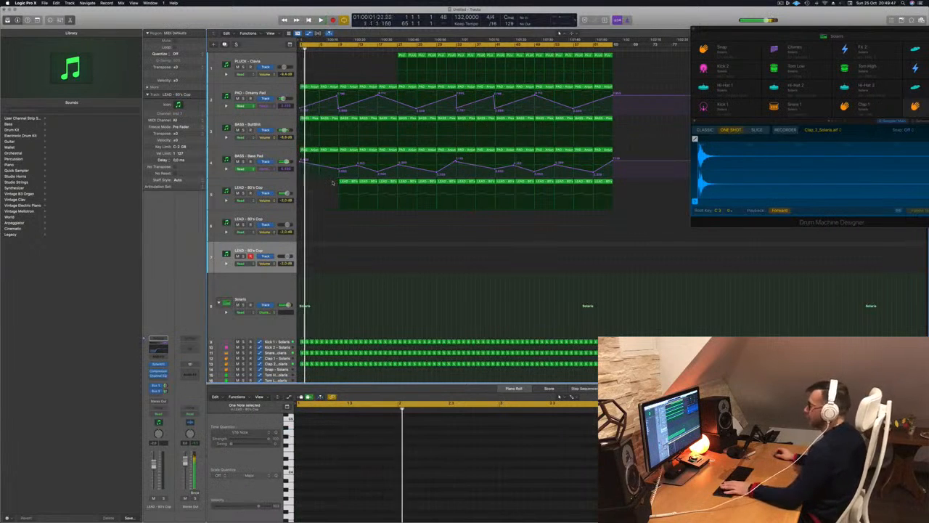
Lower the Bass Pad's first automation point and delete the first eight bars of regions on the bass track above it
{"action": "left_click_drag", "start_coordinate": [300, 160], "coordinate": [300, 169]}
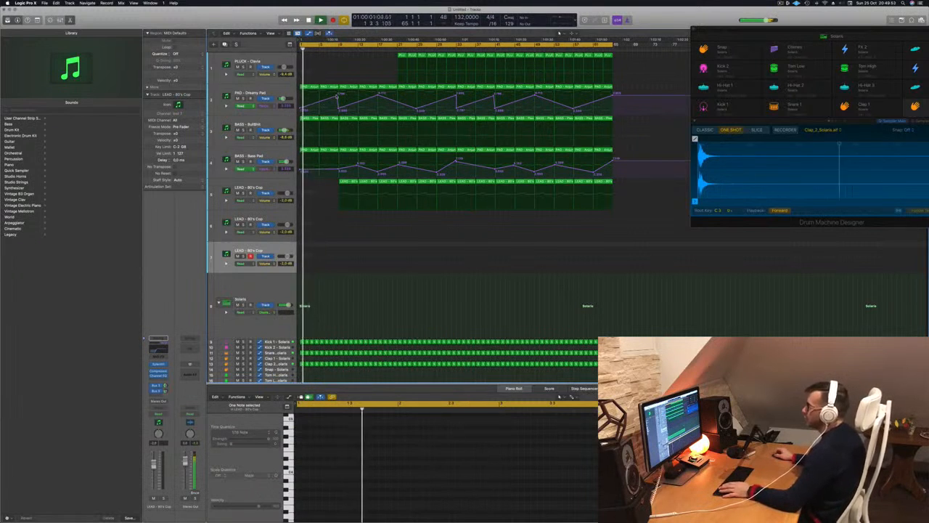
{"action": "left_click", "coordinate": [311, 119]}
{"action": "key", "text": "Delete"}
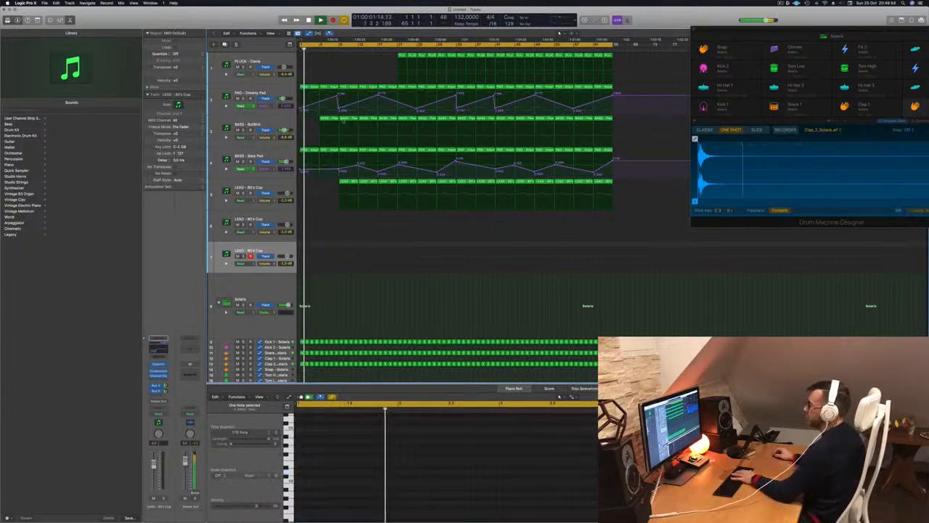
{"action": "left_click", "coordinate": [333, 119]}
{"action": "key", "text": "Delete"}
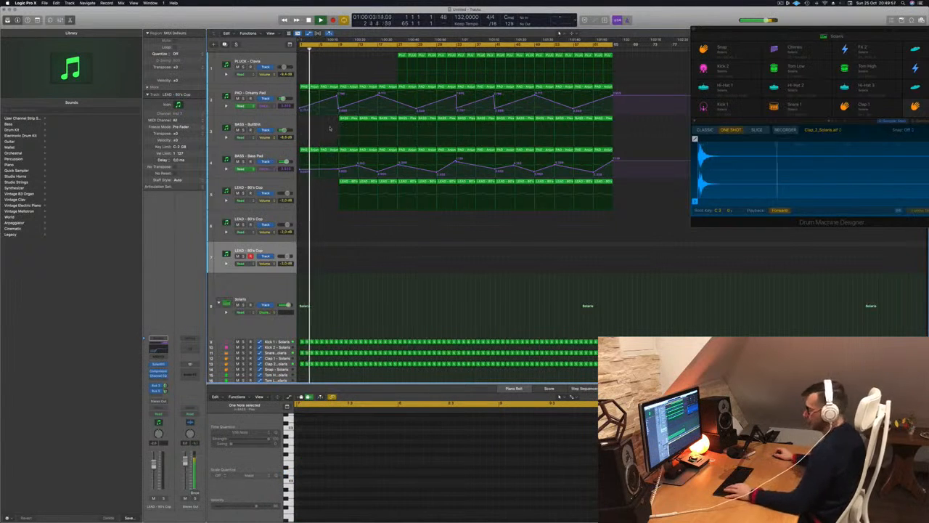
Save the project as Episode 162 Guys in the Logic folder
{"action": "key", "text": "super+s"}
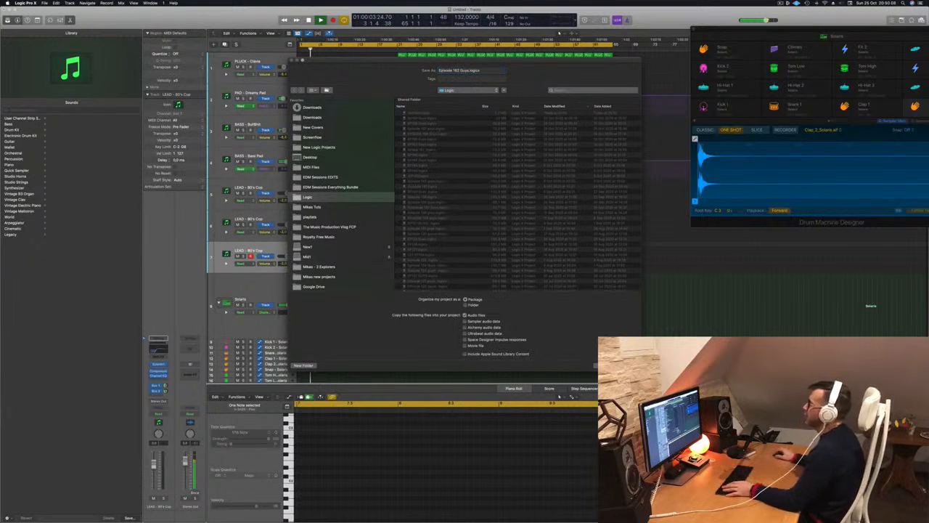
{"action": "key", "text": "Return"}
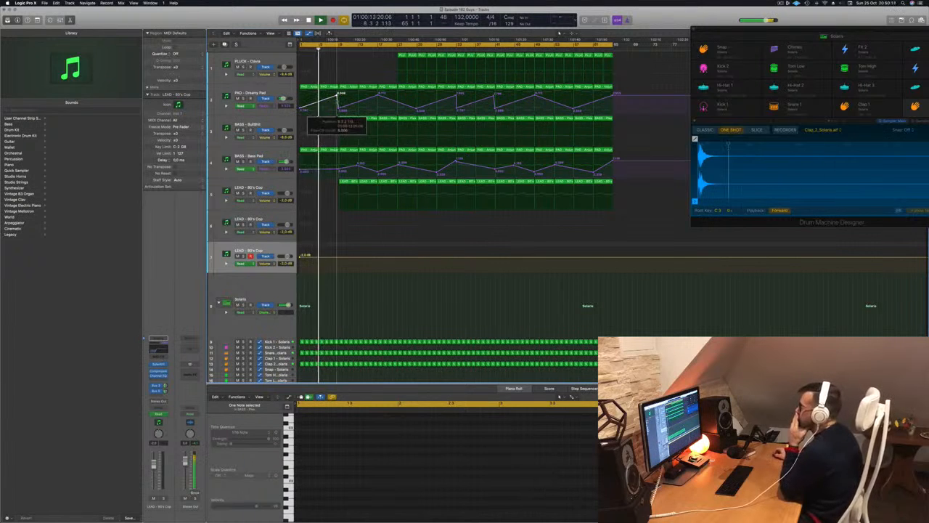
Delete the 80's Cop lead regions between bars 9 and 17
{"action": "scroll", "coordinate": [339, 96], "scroll_direction": "down", "scroll_amount": 2}
{"action": "scroll", "coordinate": [364, 226], "scroll_direction": "down", "scroll_amount": 3}
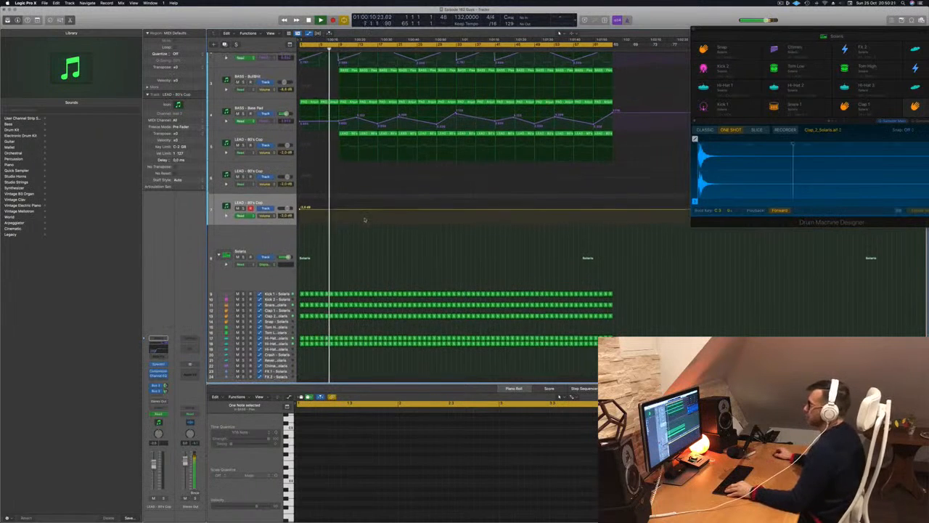
{"action": "scroll", "coordinate": [370, 103], "scroll_direction": "up", "scroll_amount": 3}
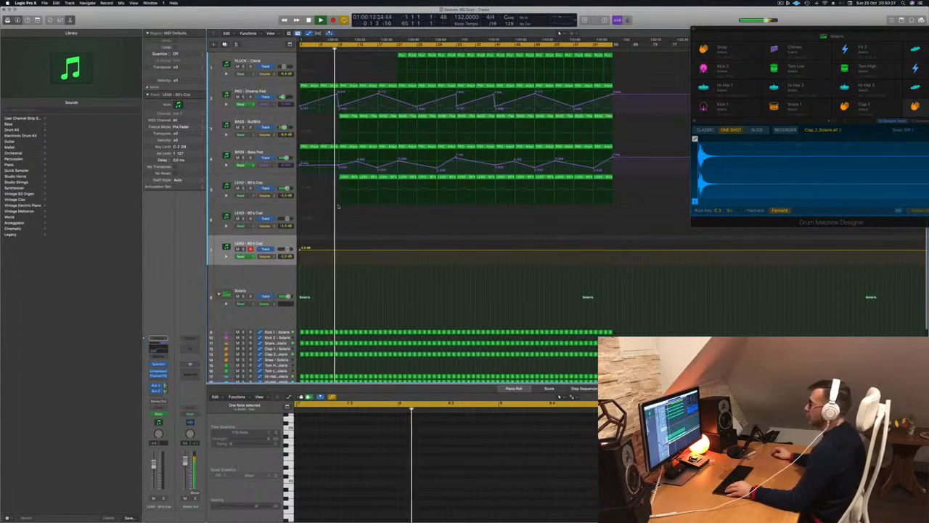
{"action": "left_click", "coordinate": [347, 176]}
{"action": "key", "text": "Delete"}
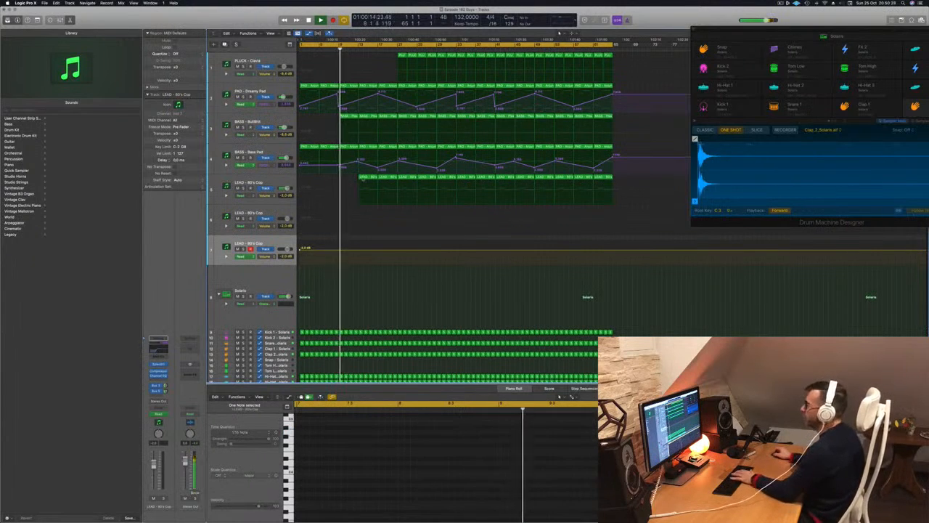
{"action": "key", "text": "Delete"}
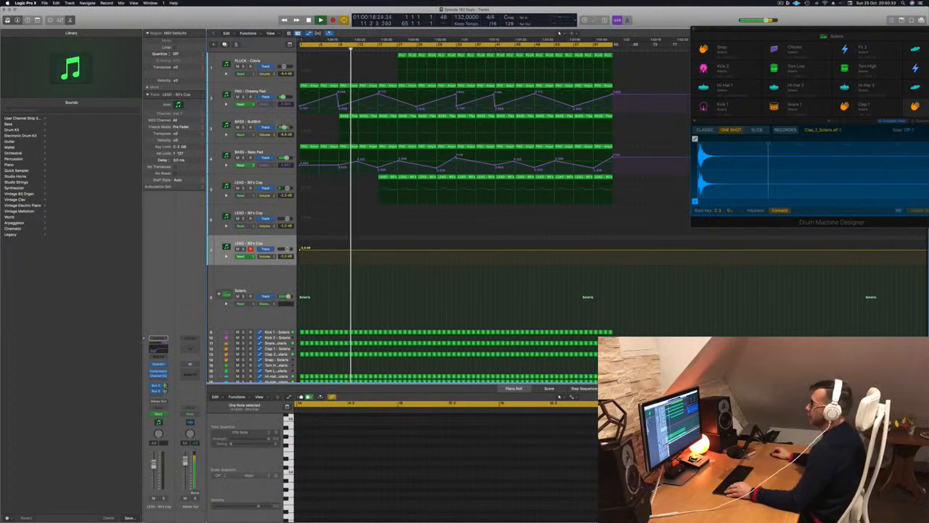
Select and solo the bass track above the Bass Pad
{"action": "left_click", "coordinate": [254, 123]}
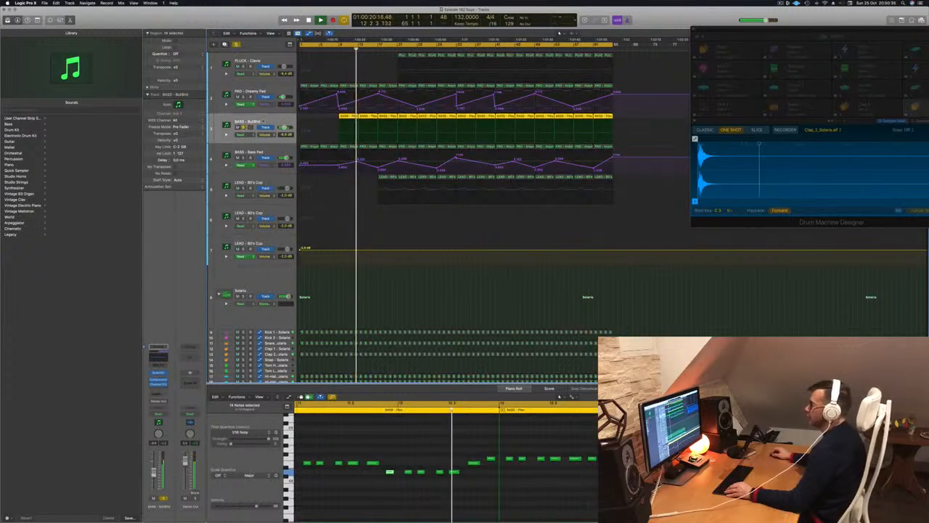